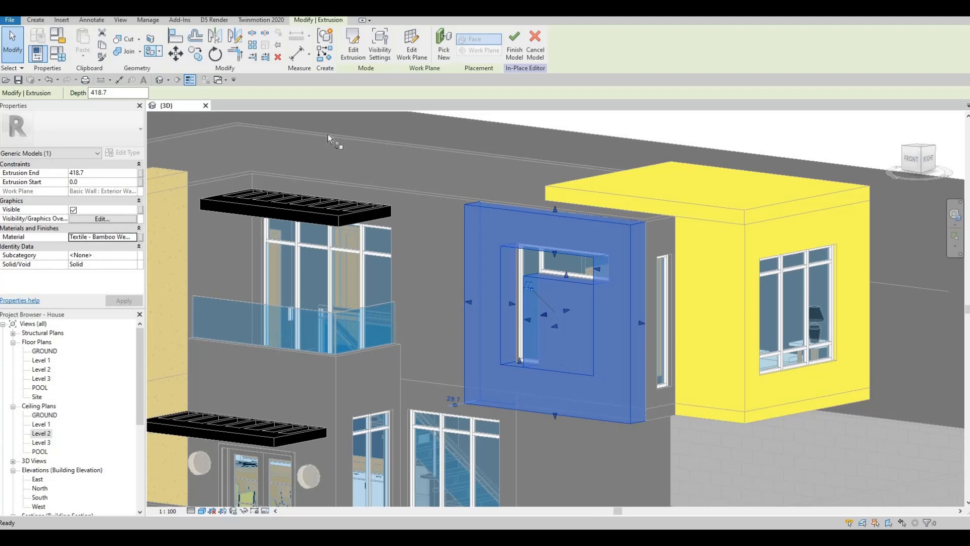
- Paint the recessed face inside the extrusion with the Textile - Bamboo Weave material and finish the in-place model
key(p)
key(t)
click(362, 136)
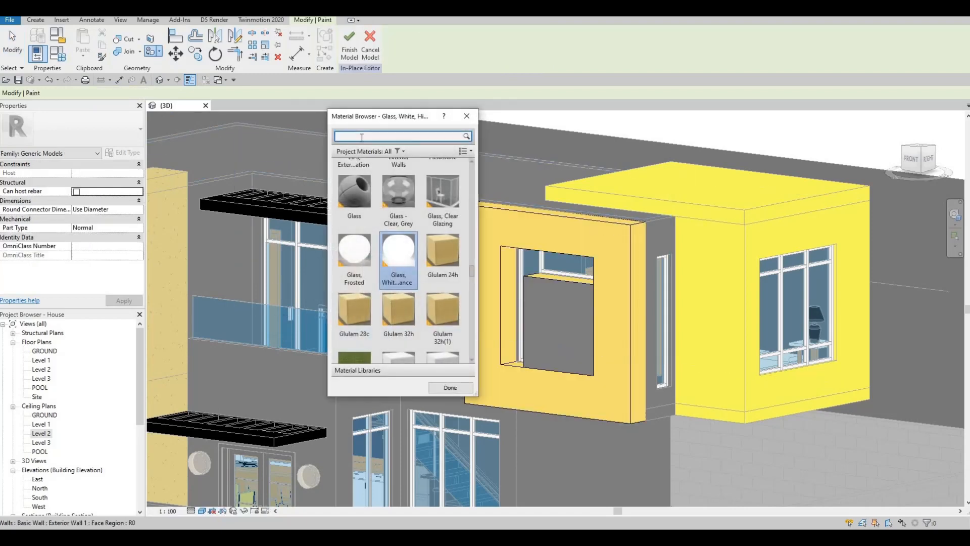
key(ctrl+v)
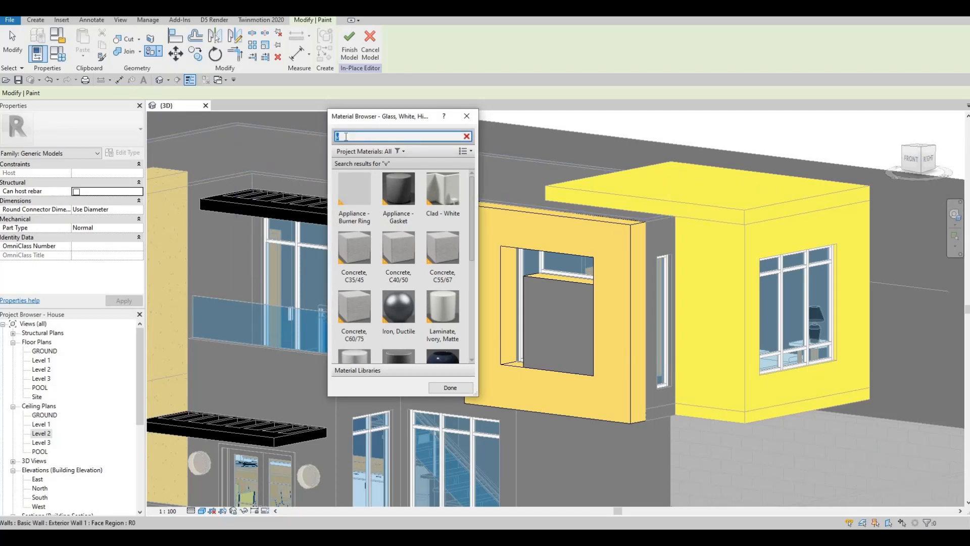
text(textile)
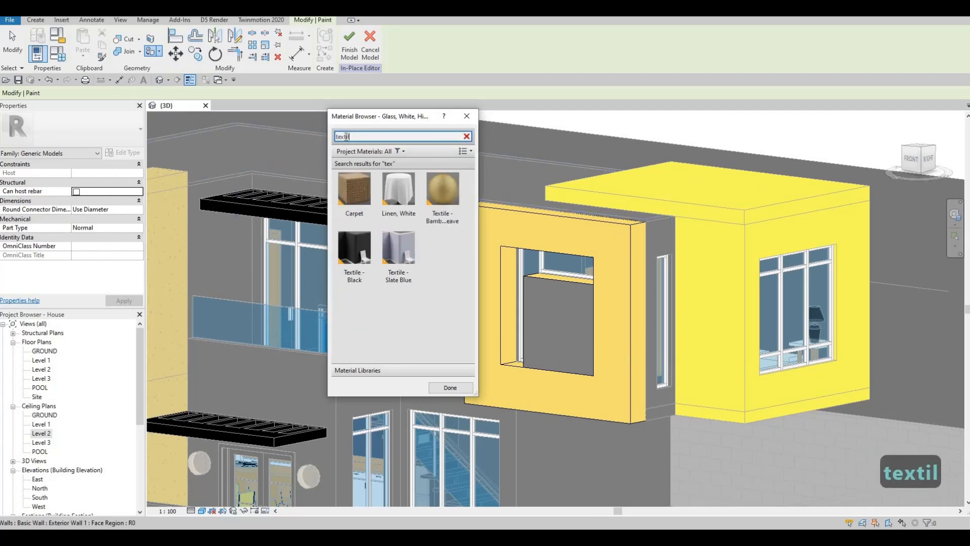
click(443, 194)
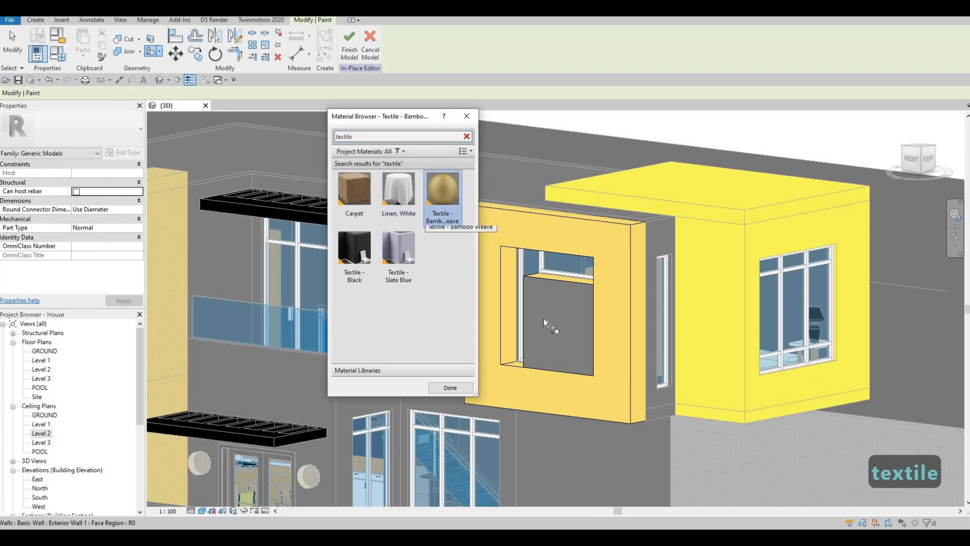
click(563, 349)
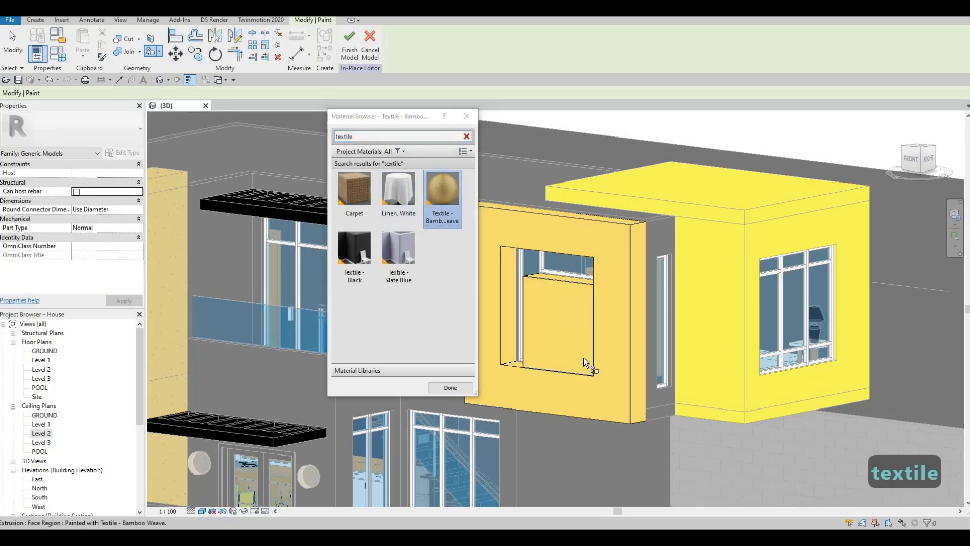
middle_drag(583, 357, 596, 341)
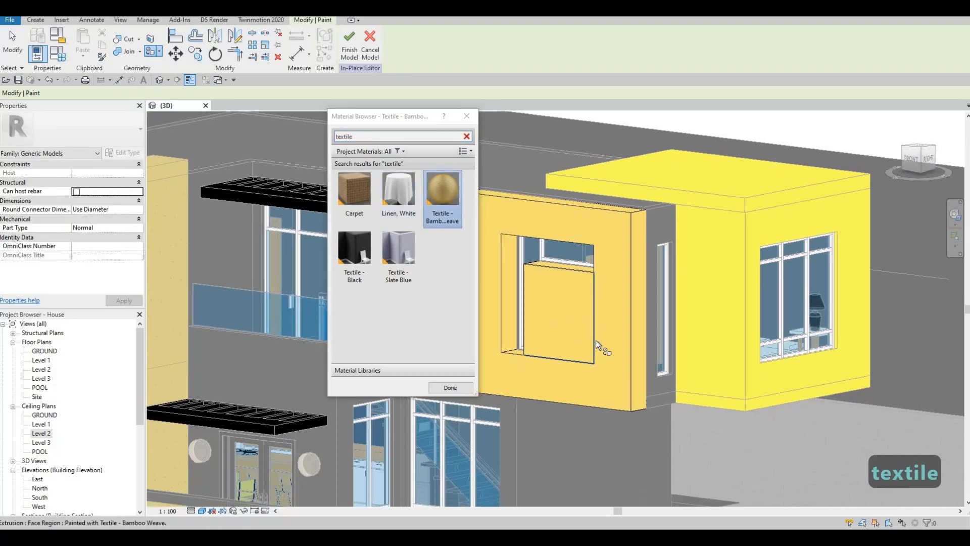
click(467, 117)
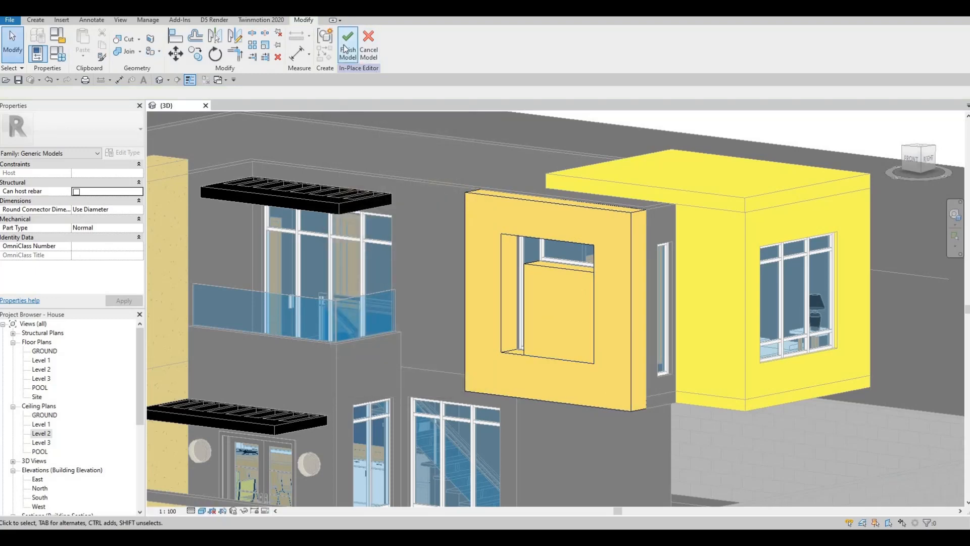
click(348, 49)
- Orbit and zoom around the 3D view to inspect the balcony canopy and its pot lights
scroll(407, 227, down, 2)
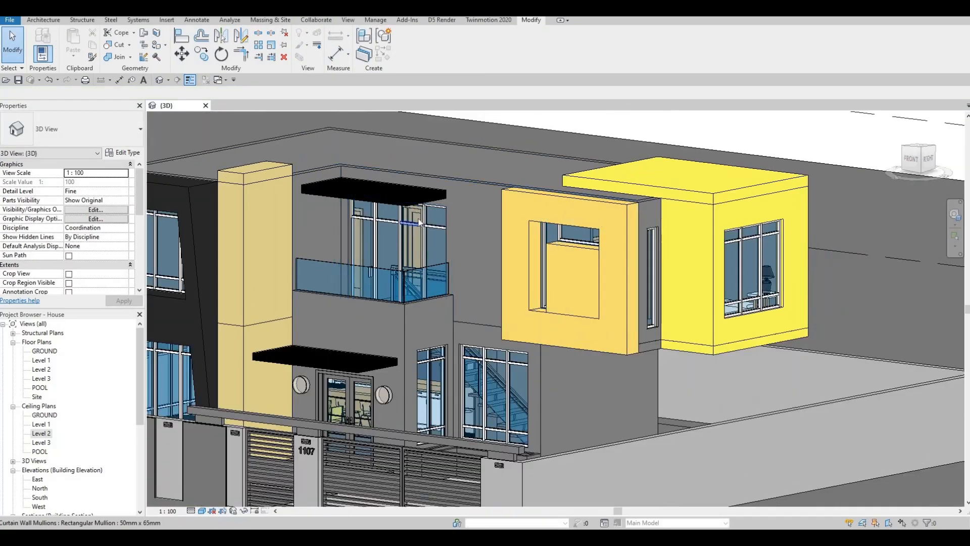
scroll(419, 222, down, 1)
scroll(419, 212, up, 5)
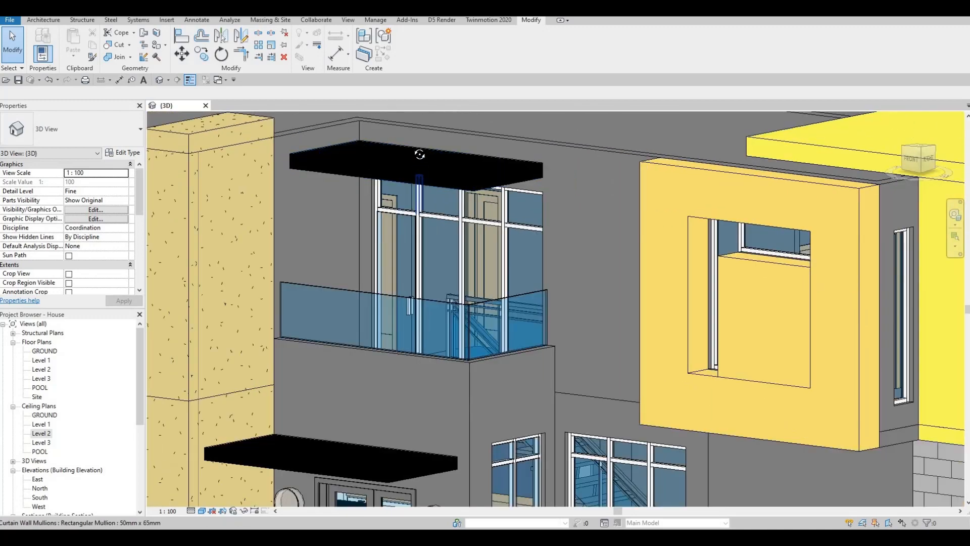
shift+middle_drag(419, 154, 426, 159)
scroll(445, 175, up, 4)
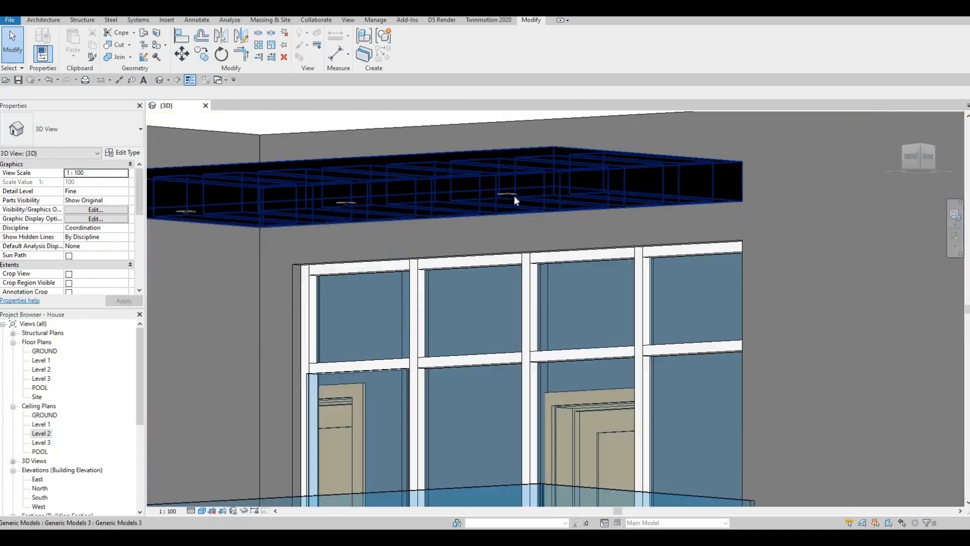
scroll(514, 196, up, 1)
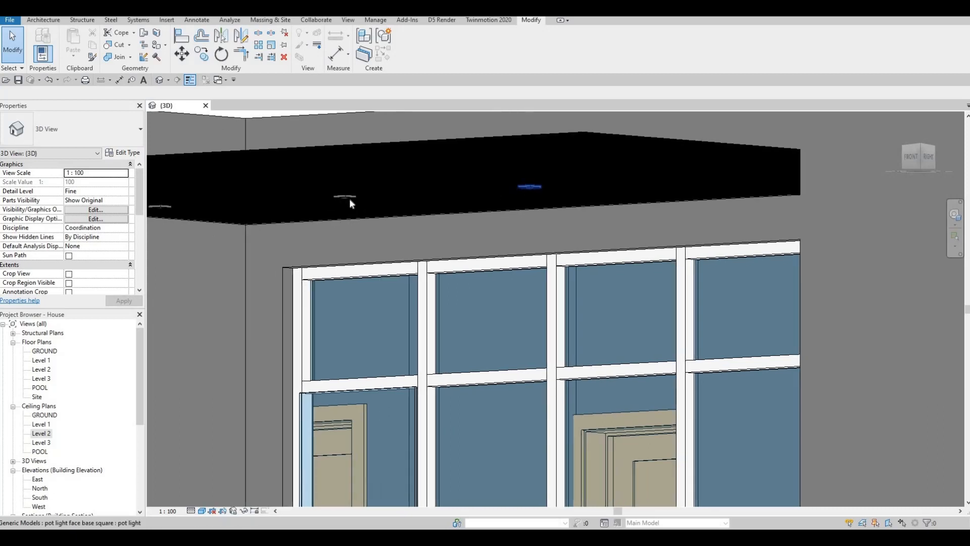
click(349, 195)
middle_drag(262, 210, 350, 207)
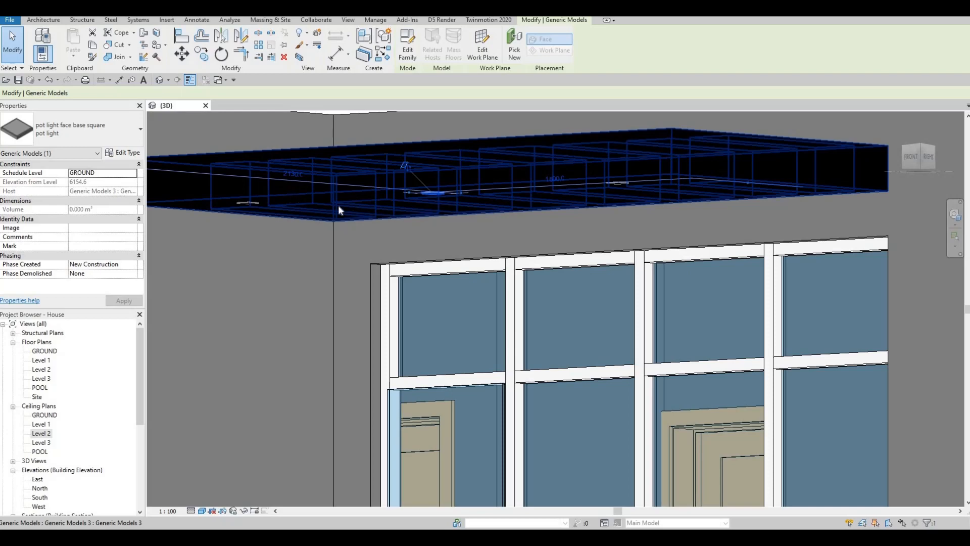
scroll(361, 188, up, 1)
scroll(353, 192, up, 1)
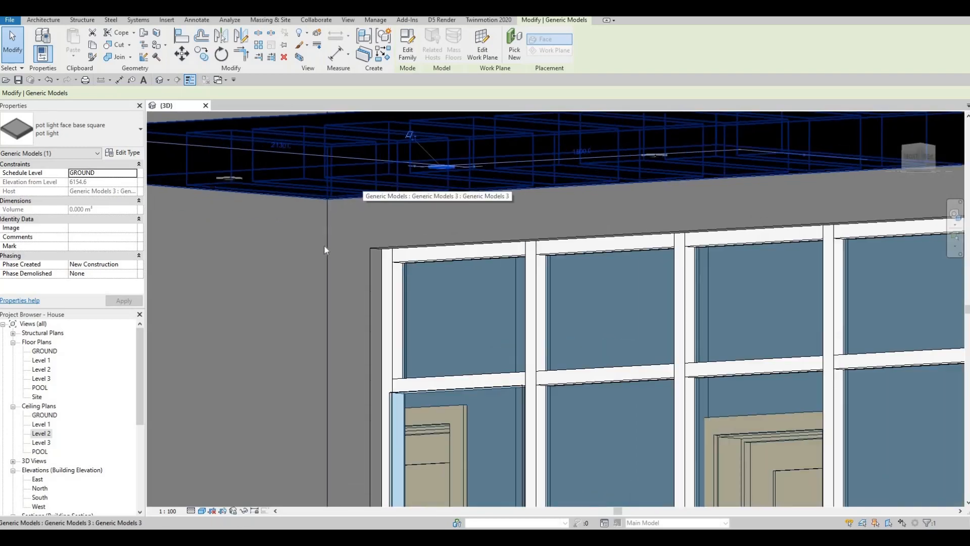
scroll(365, 278, down, 3)
key(Escape)
shift+middle_drag(427, 173, 406, 292)
scroll(477, 161, up, 2)
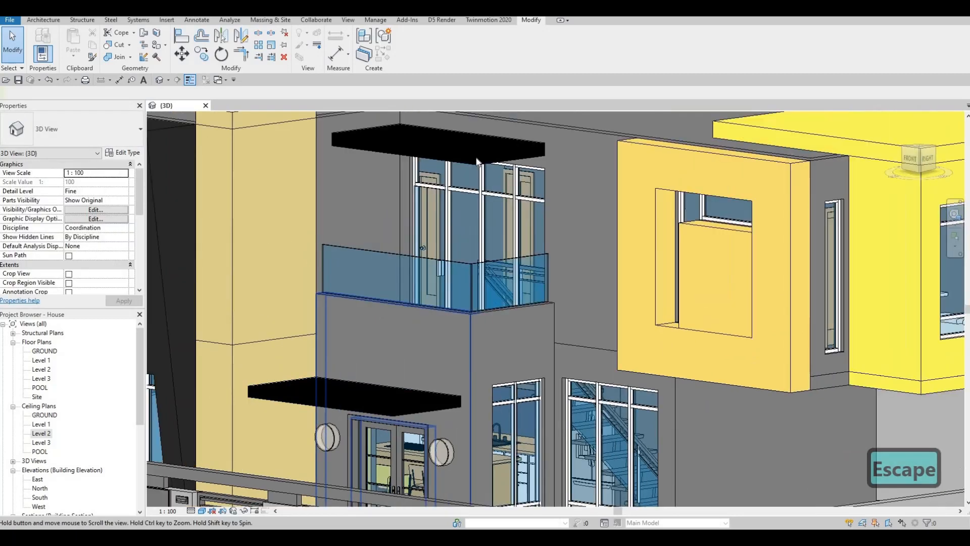
shift+middle_drag(477, 162, 422, 173)
click(476, 157)
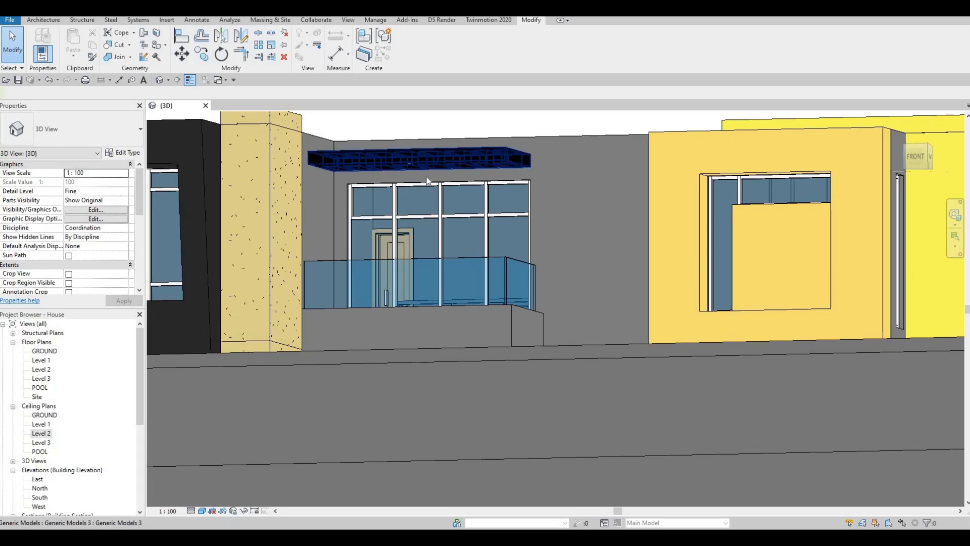
scroll(433, 176, down, 5)
shift+middle_drag(426, 253, 414, 282)
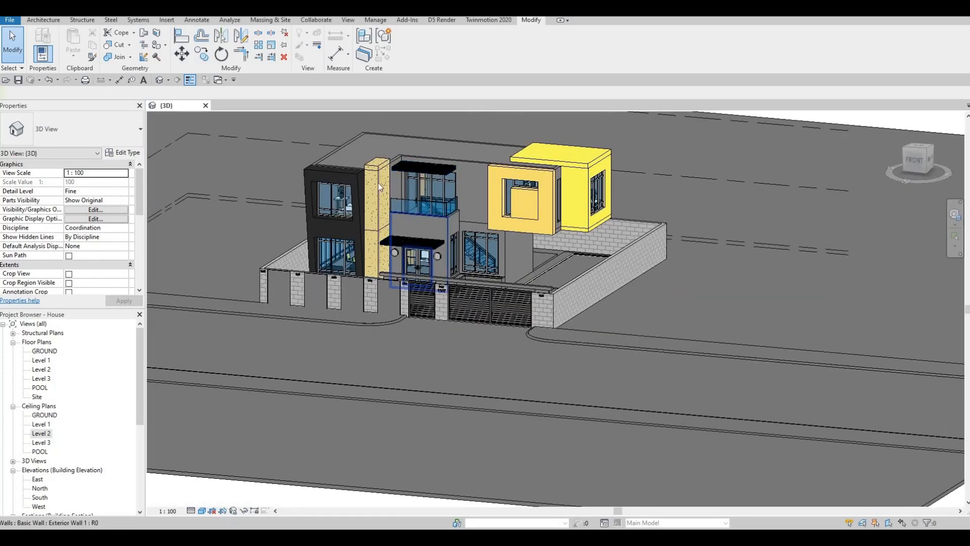
middle_drag(380, 188, 370, 215)
middle_drag(333, 299, 378, 393)
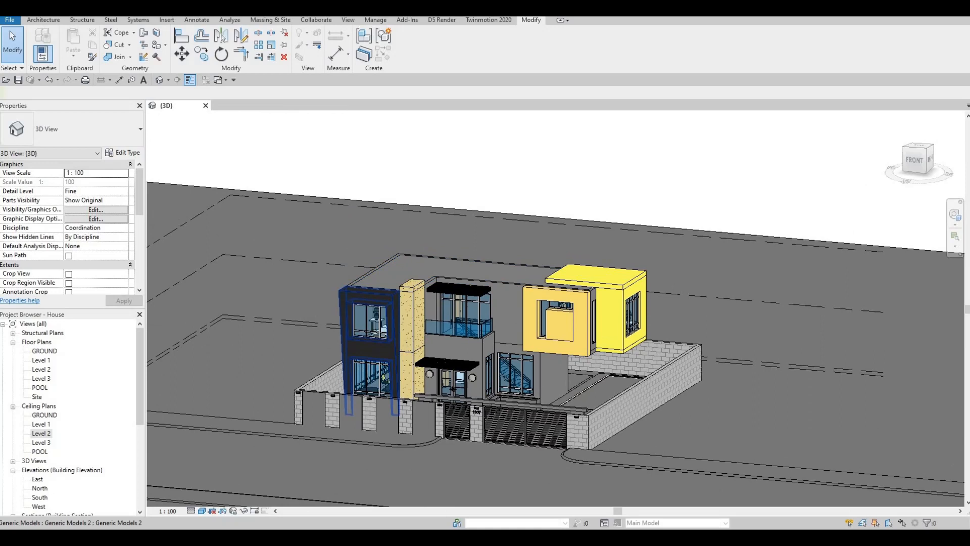
click(196, 510)
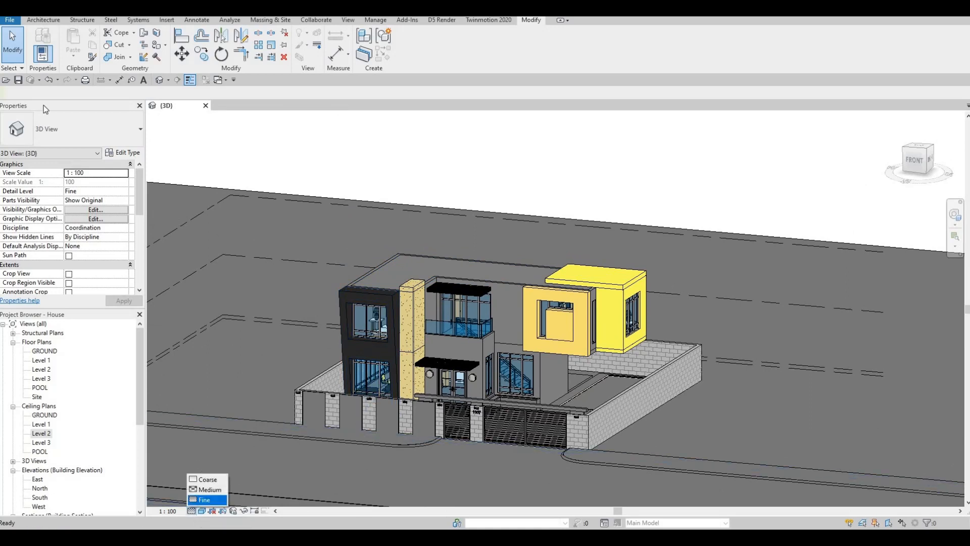
- Save the Revit project
click(19, 80)
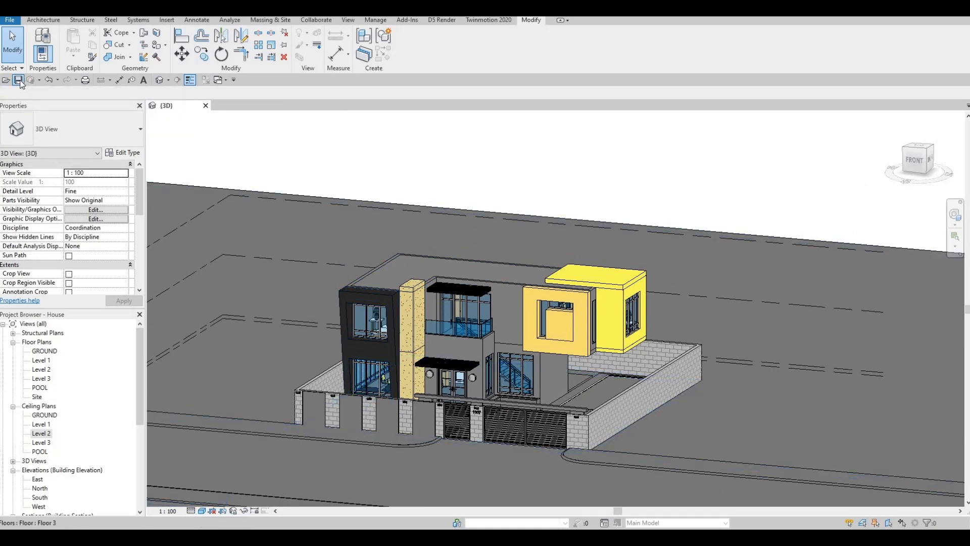
- Send the 3D view to Twinmotion as a new Direct Link project
click(489, 19)
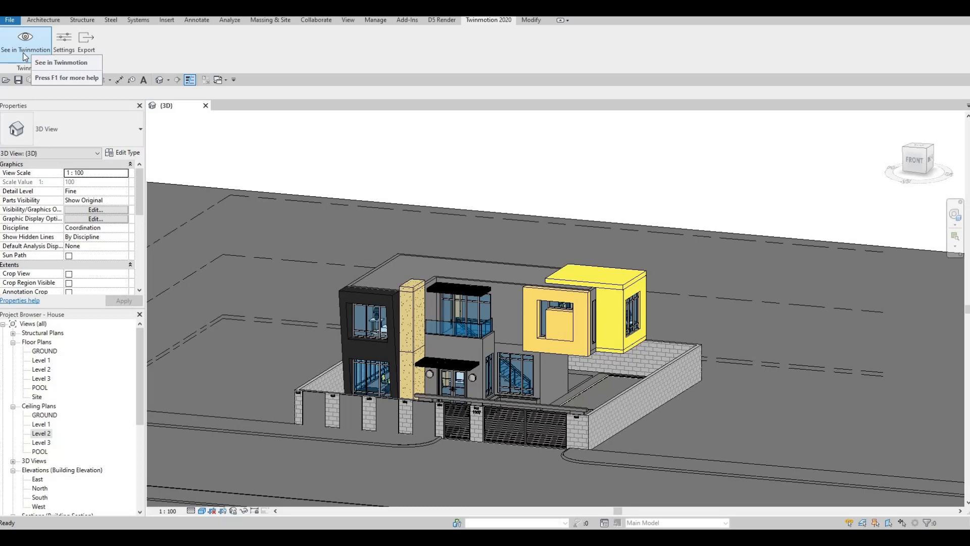
click(24, 56)
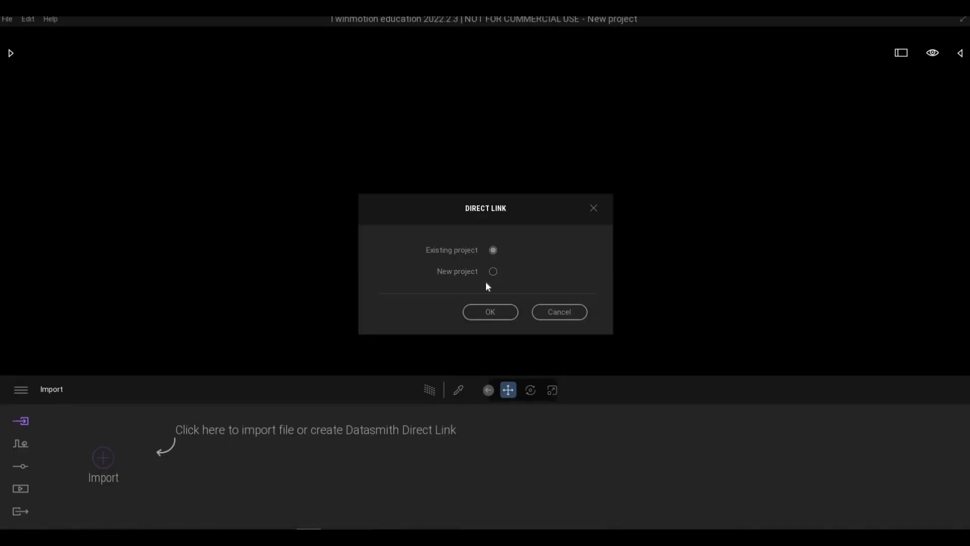
click(494, 272)
click(486, 314)
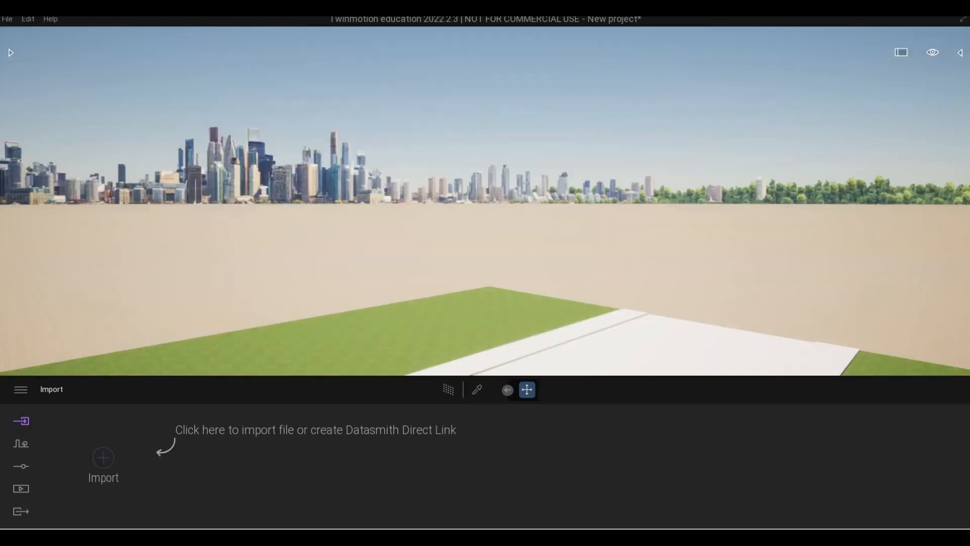
- Fly the Twinmotion camera around to frame the front of the house
right_drag(214, 189, 101, 172)
key(s)
key(a)
key(s)
key(s)
key(s)
key(s)
key(e)
key(w)
key(d)
key(d)
key(d)
key(d)
key(d)
key(d)
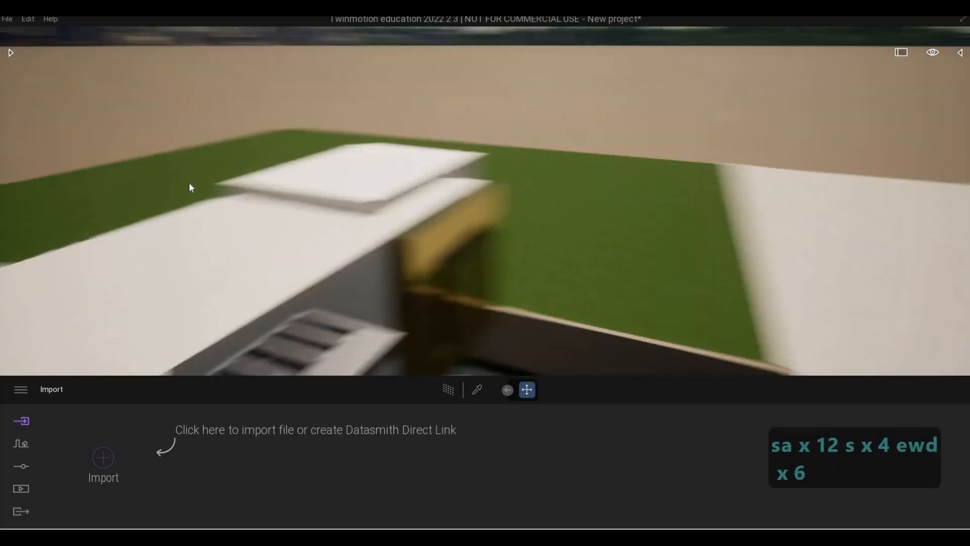
key(s)
key(e)
key(w)
key(d)
key(s)
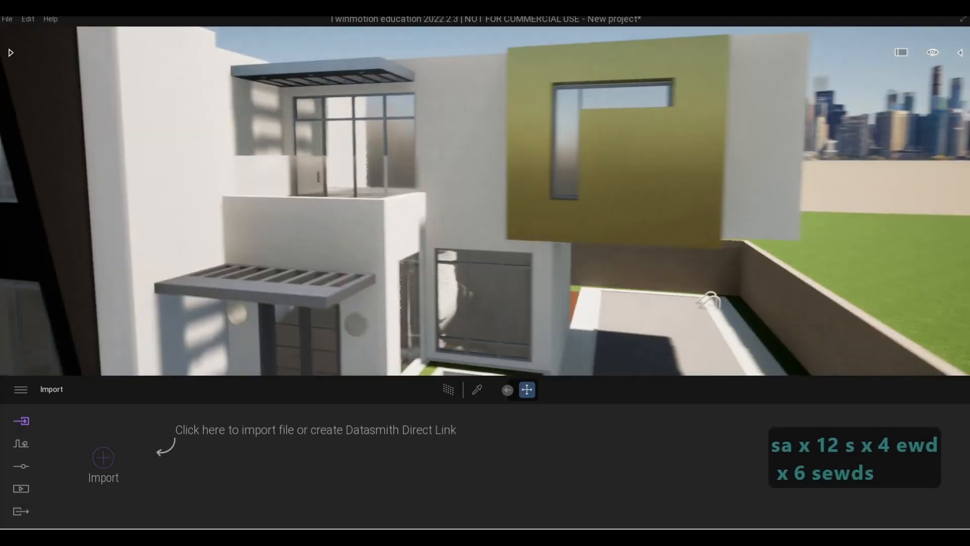
key(e)
key(w)
key(q)
key(s)
key(d)
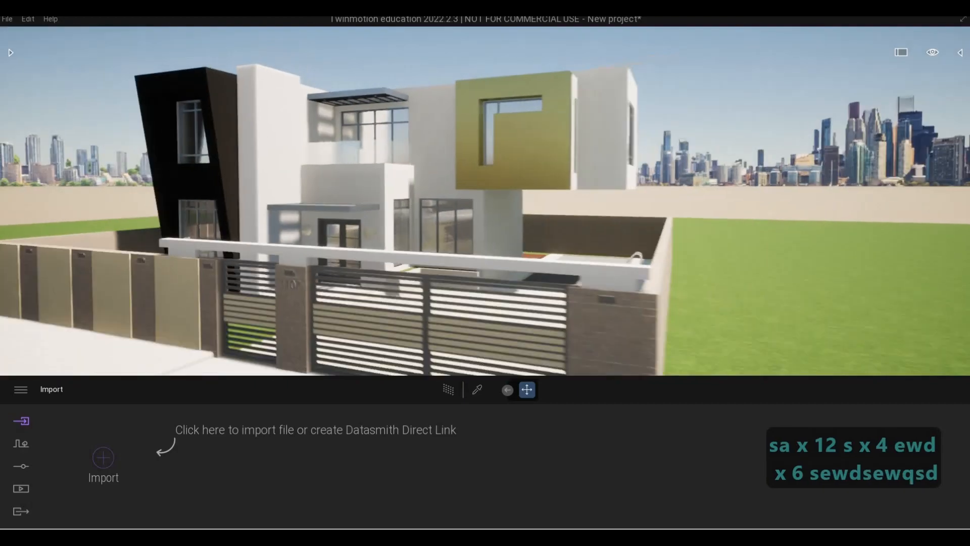
right_drag(186, 190, 121, 196)
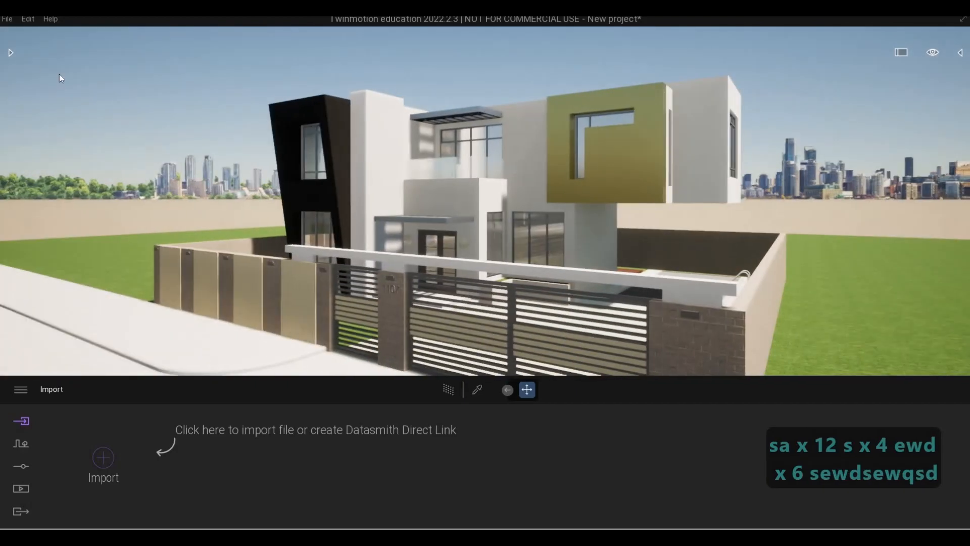
- Save the Twinmotion project as house in the 2055 KARJ House Twinmotion File folder
click(7, 21)
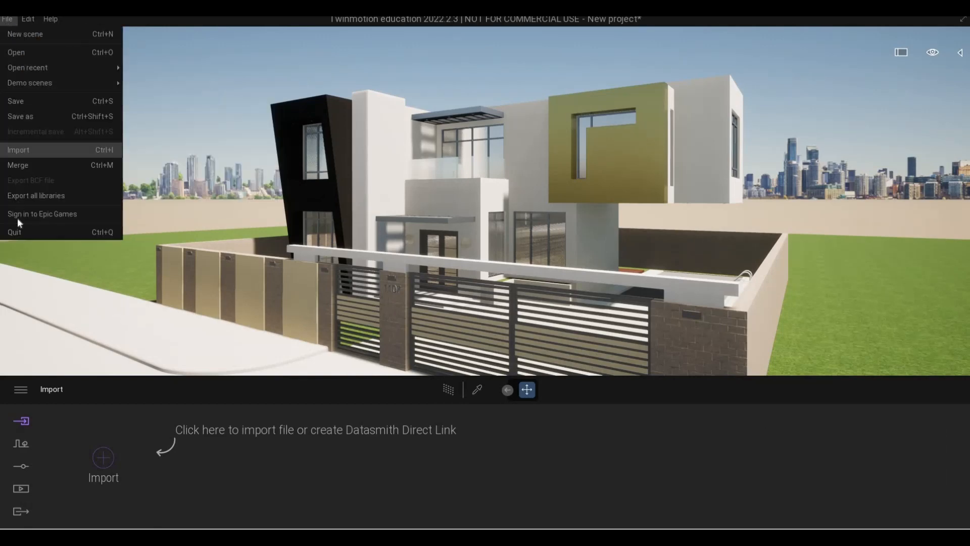
click(20, 117)
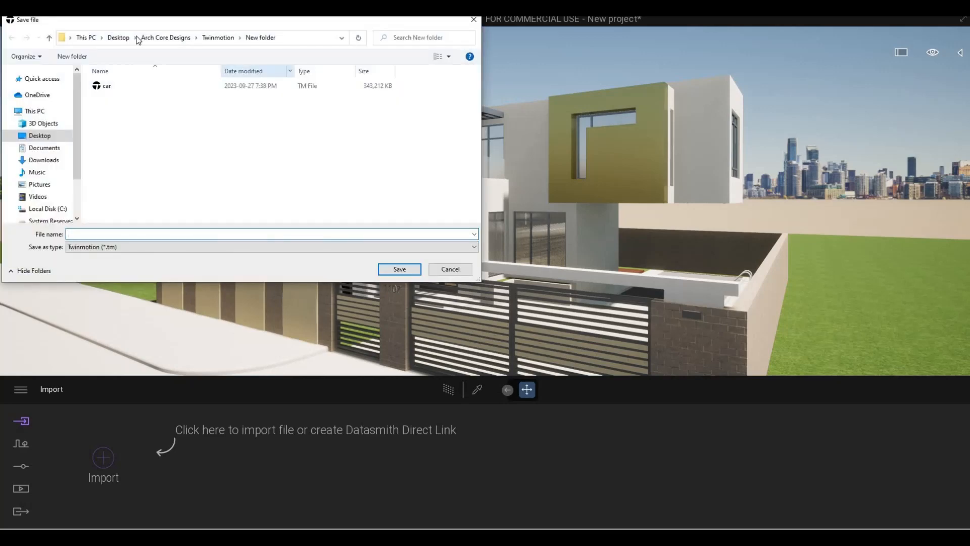
click(165, 38)
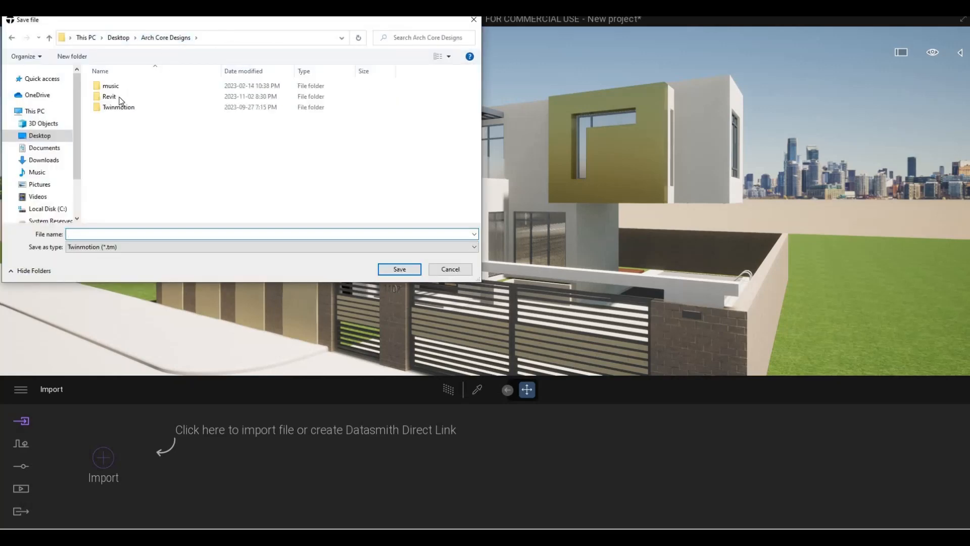
double_click(124, 96)
scroll(134, 216, down, 3)
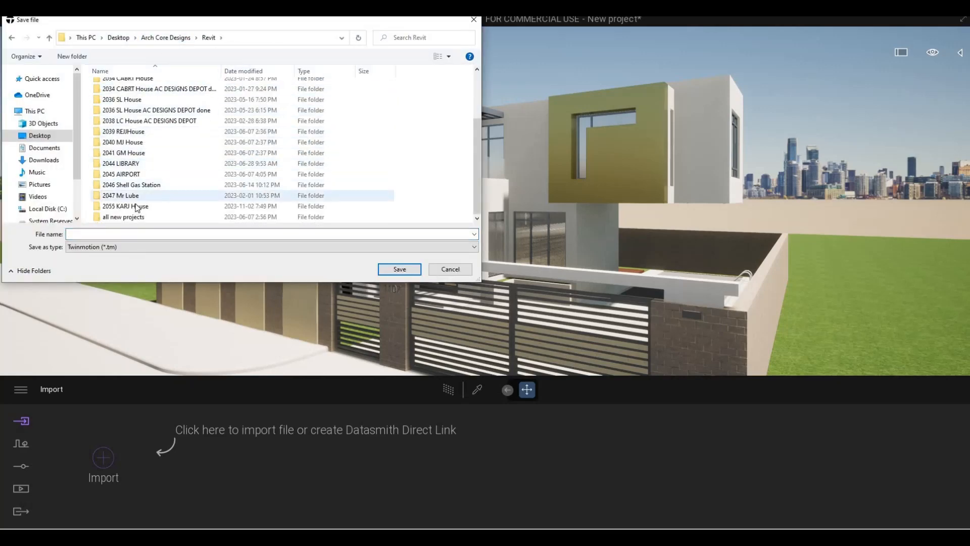
double_click(152, 208)
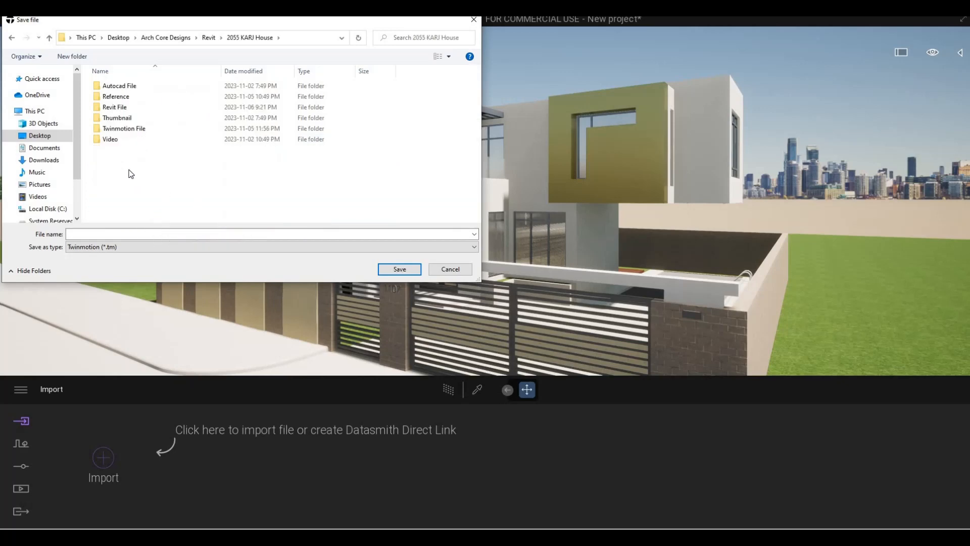
click(124, 130)
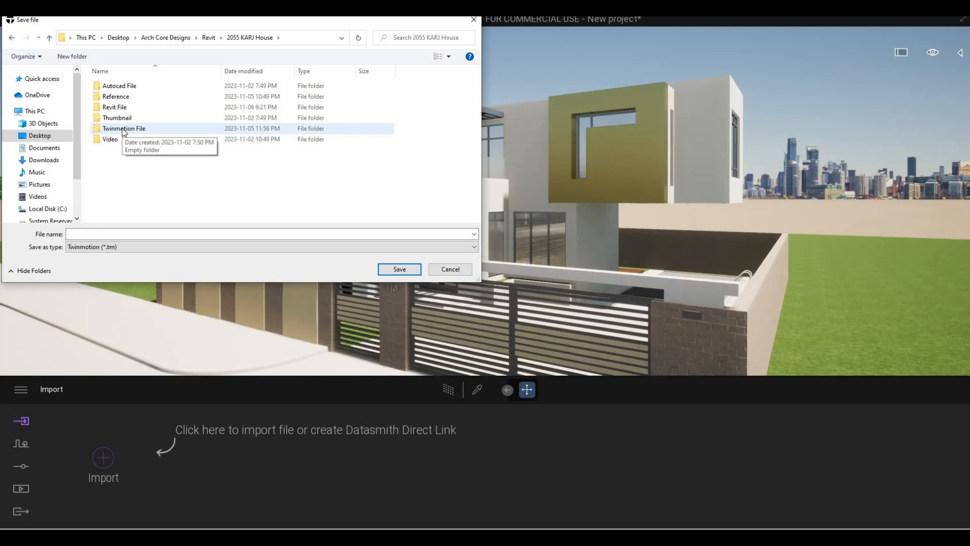
double_click(124, 129)
click(115, 232)
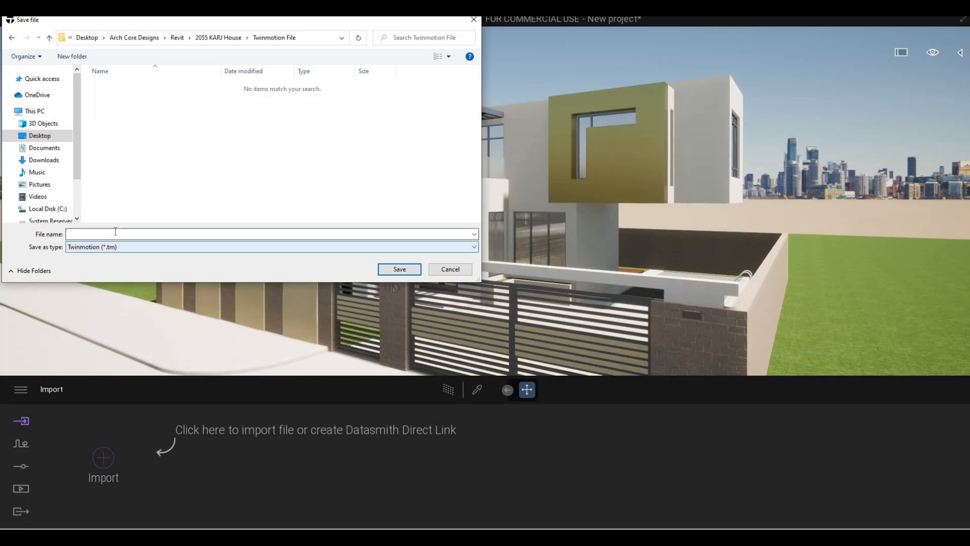
text(house)
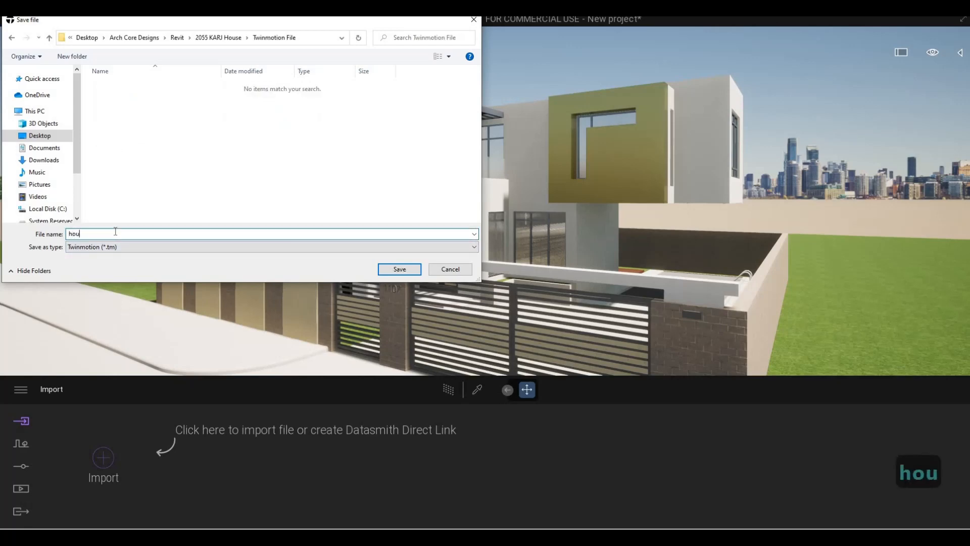
click(403, 270)
scroll(439, 200, down, 1)
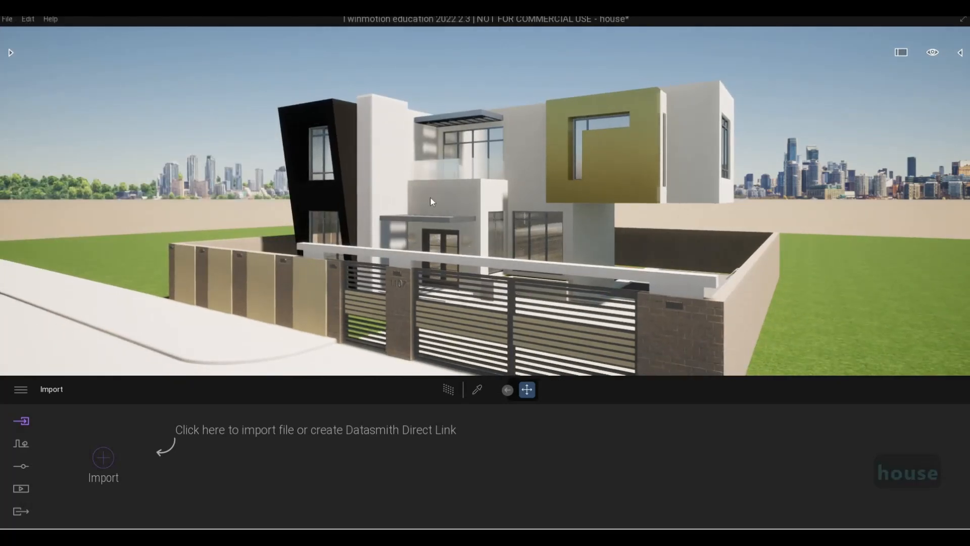
- Sign in to Epic Games and dismiss the confirmation
click(7, 19)
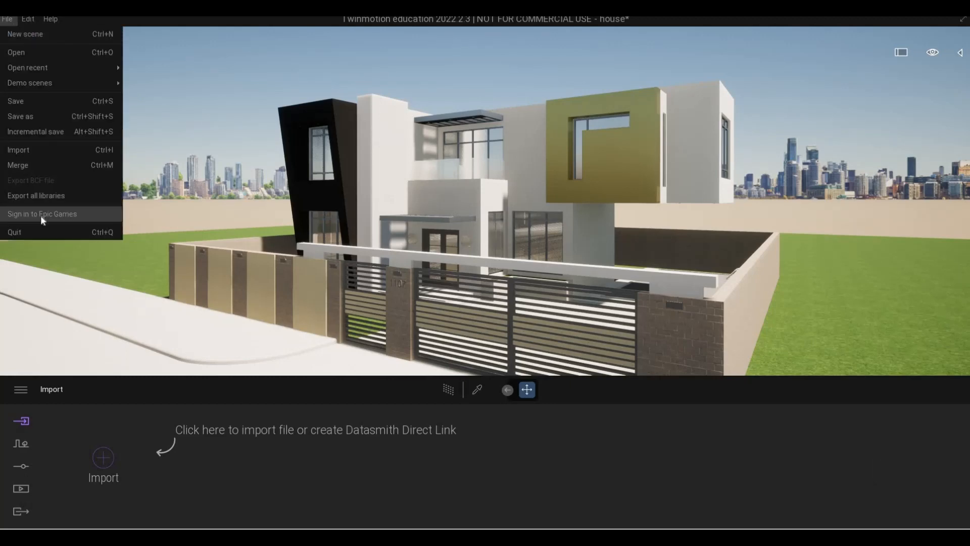
click(239, 220)
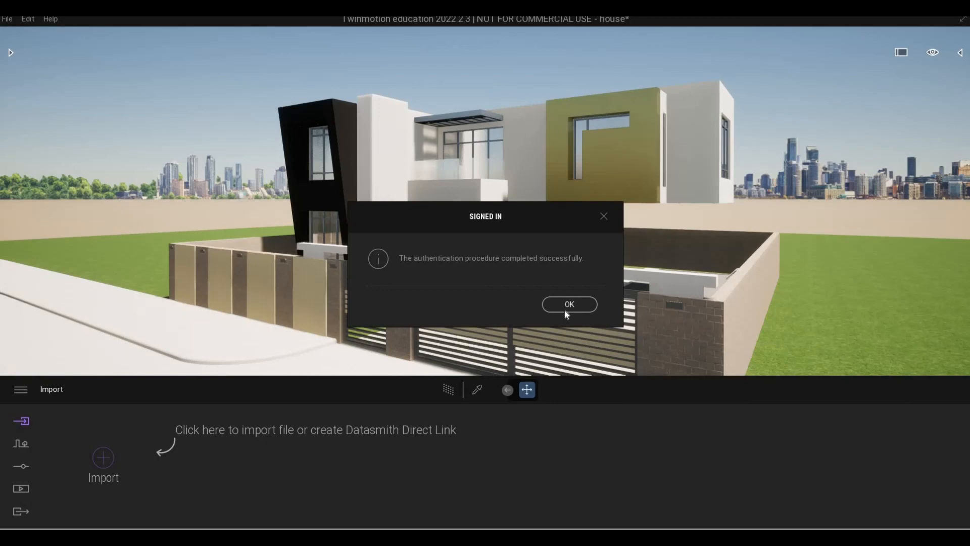
right_drag(445, 209, 429, 205)
- Fly the camera closer to the house entrance and the pool area
key(w)
key(w)
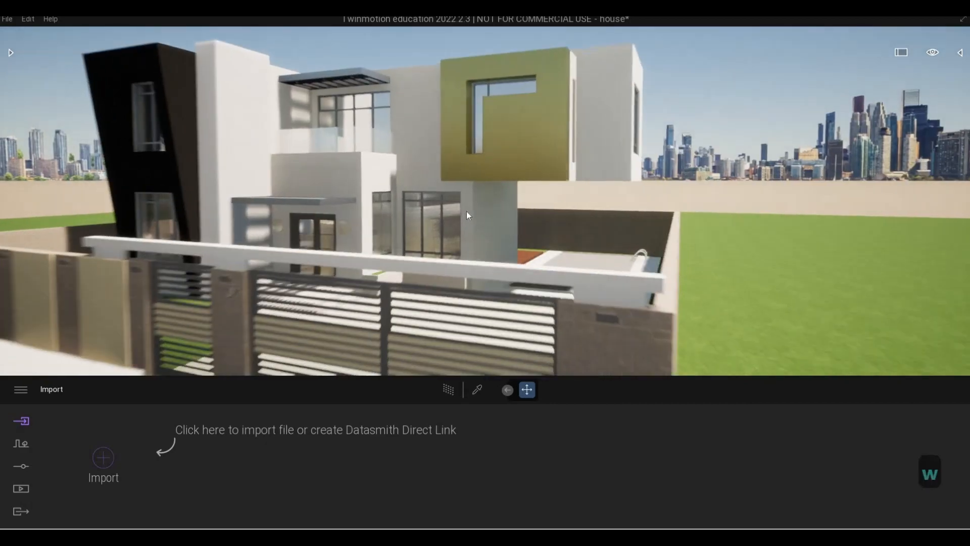
key(a)
key(w)
key(s)
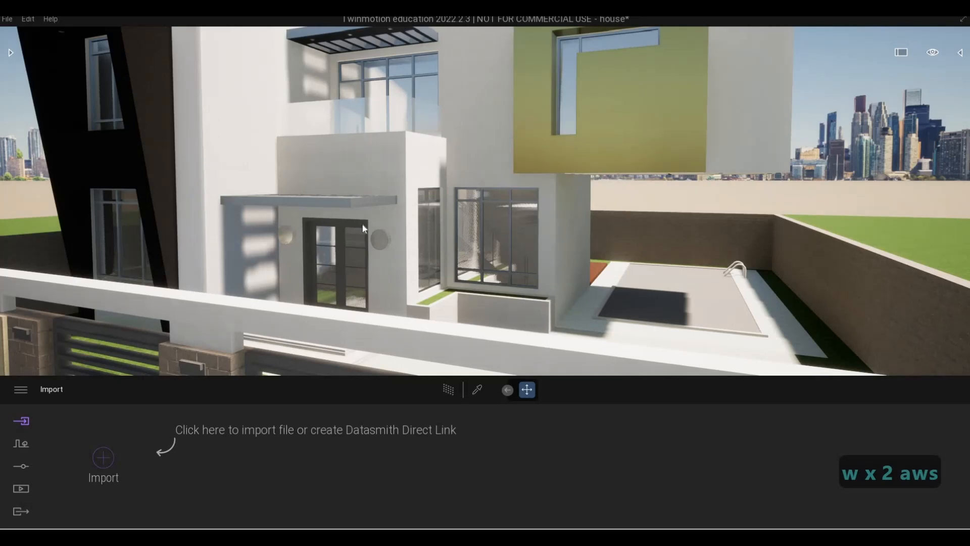
key(s)
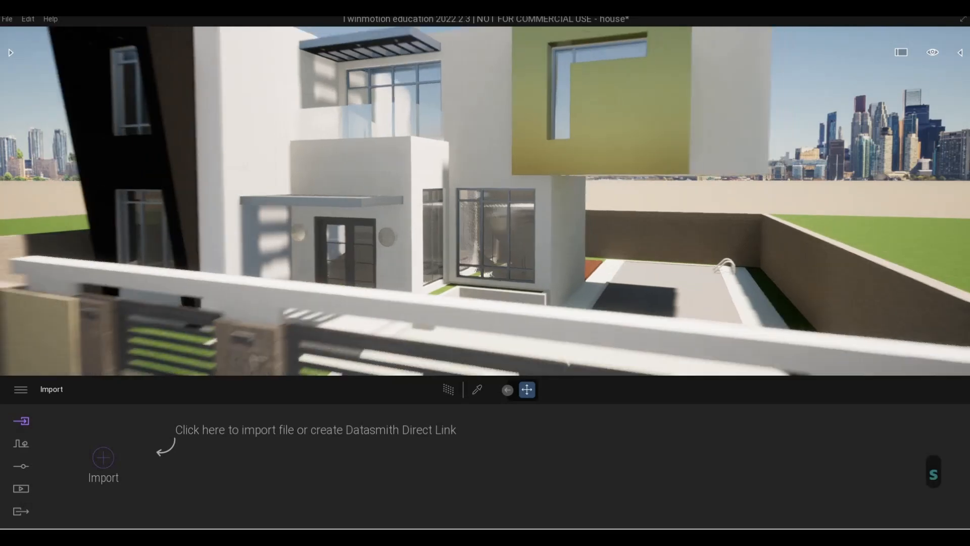
key(d)
key(w)
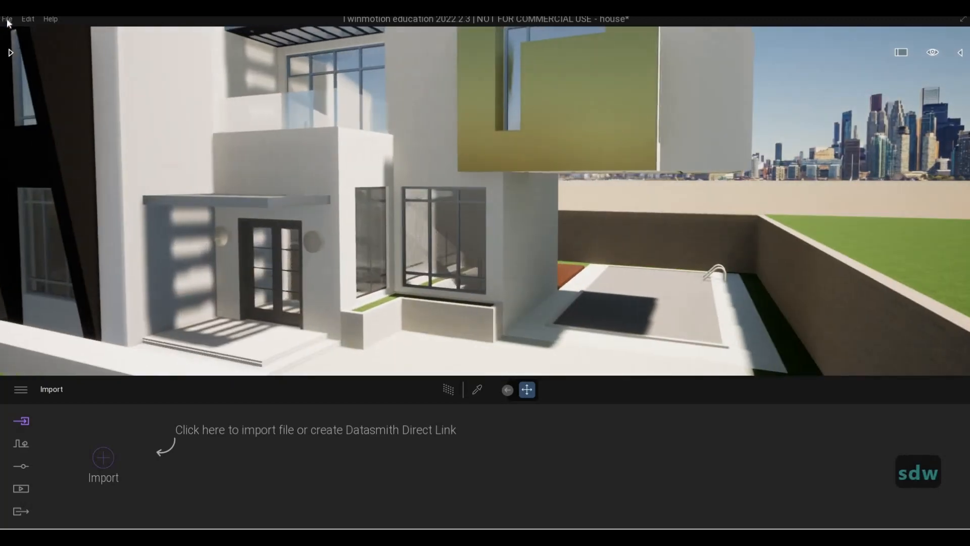
click(7, 18)
mouse_move(70, 216)
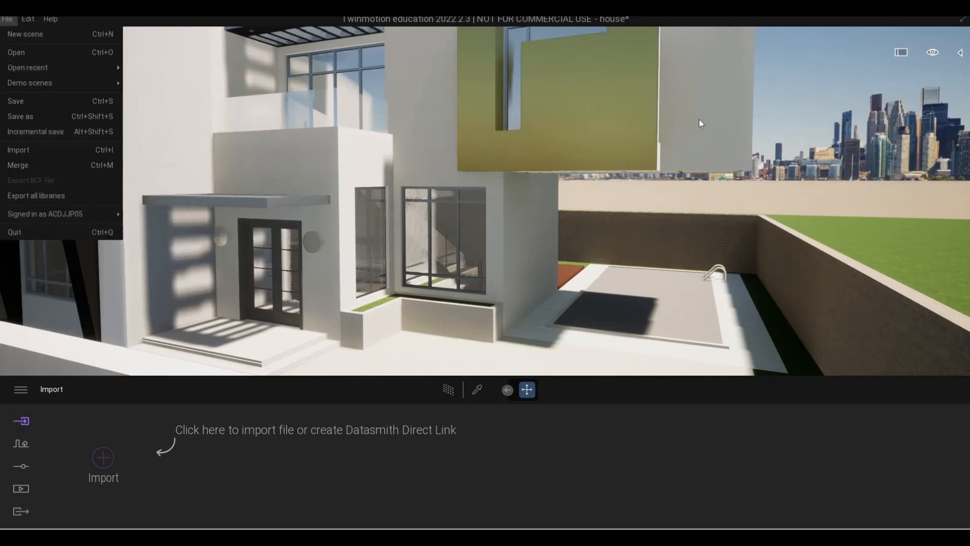
key(F1)
key(F1)
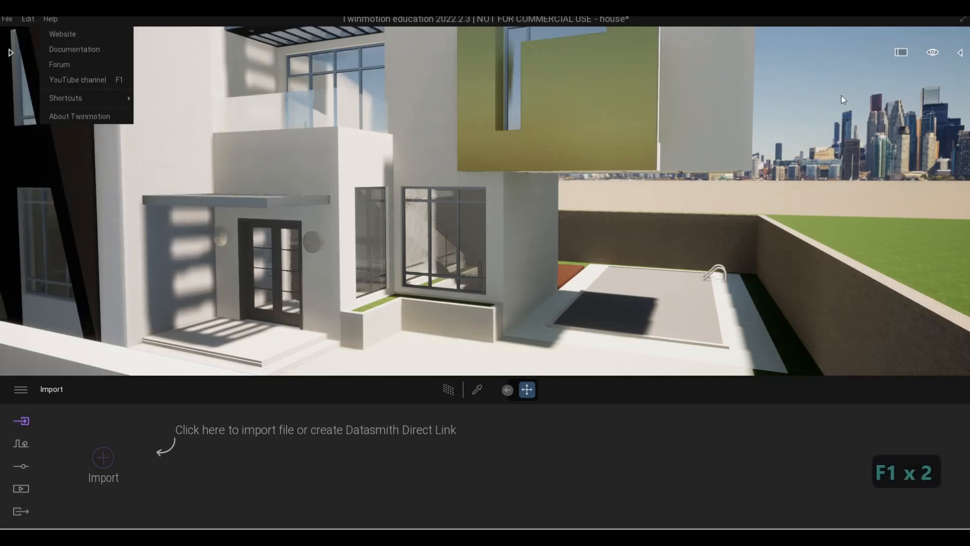
- Open the scene graph and the library panels beside the viewport
click(960, 53)
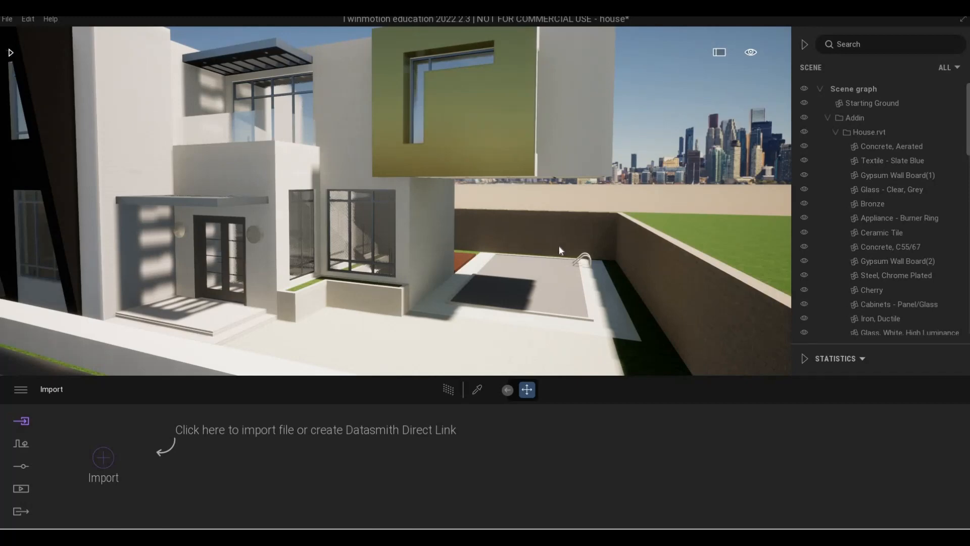
drag(435, 226, 13, 49)
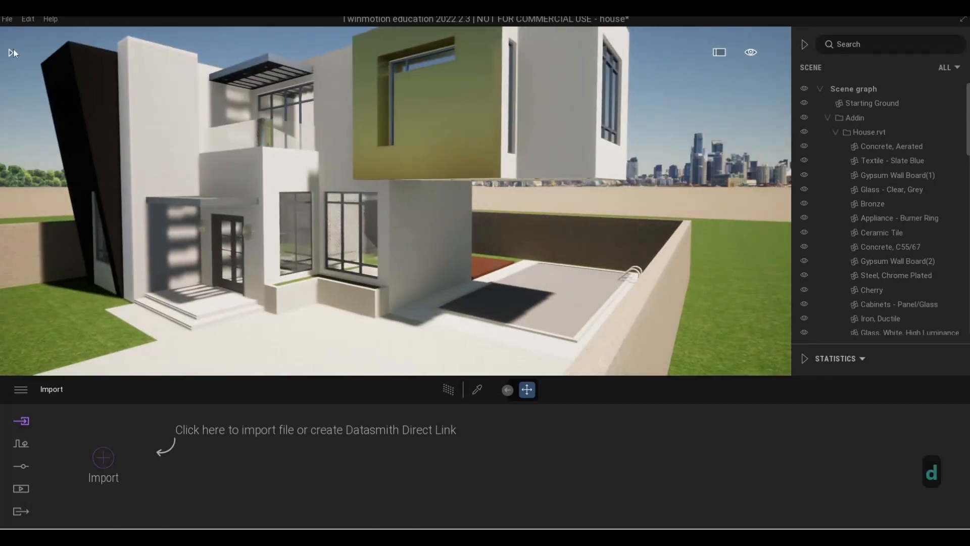
click(12, 52)
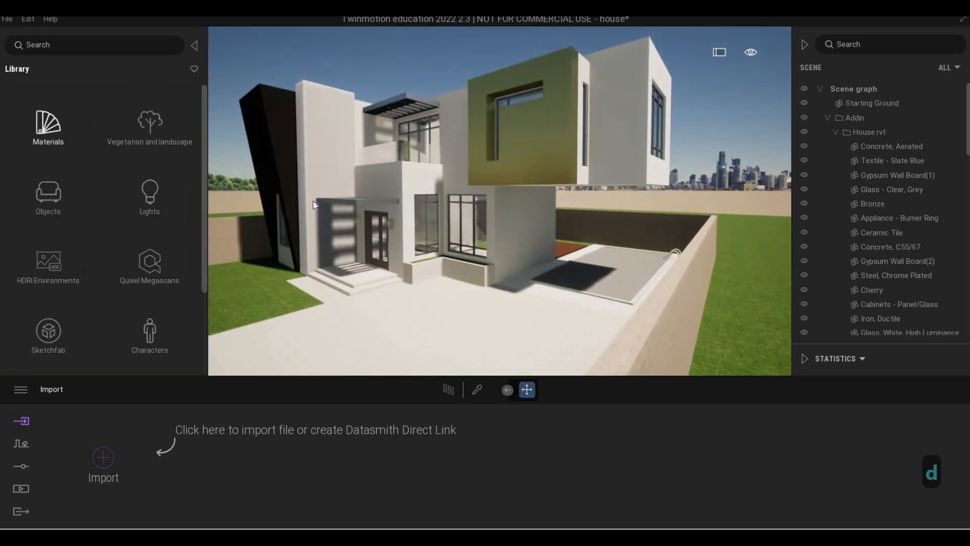
- Apply the Two sided glass material from the Glass library to the house's window glass
key(a)
key(w)
key(d)
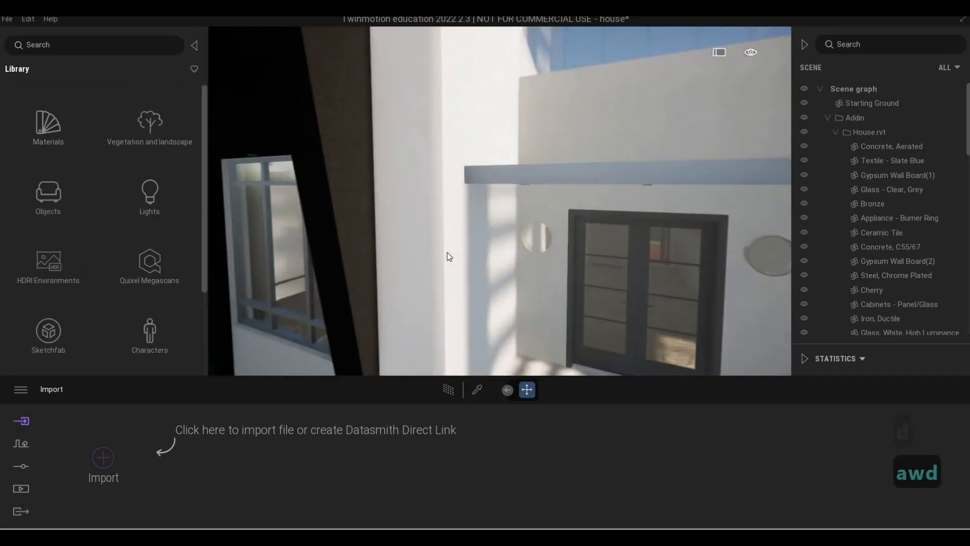
key(a)
key(w)
key(d)
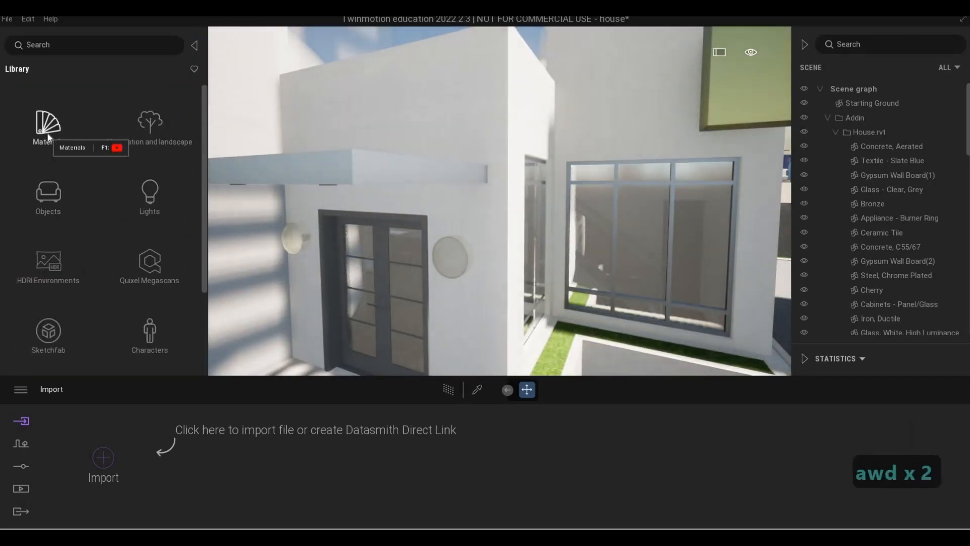
click(48, 135)
click(45, 132)
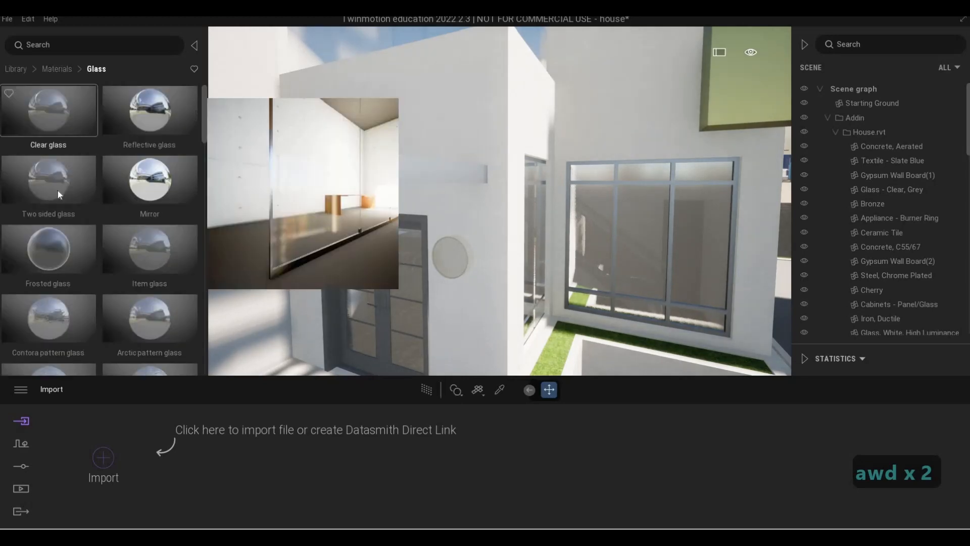
key(d)
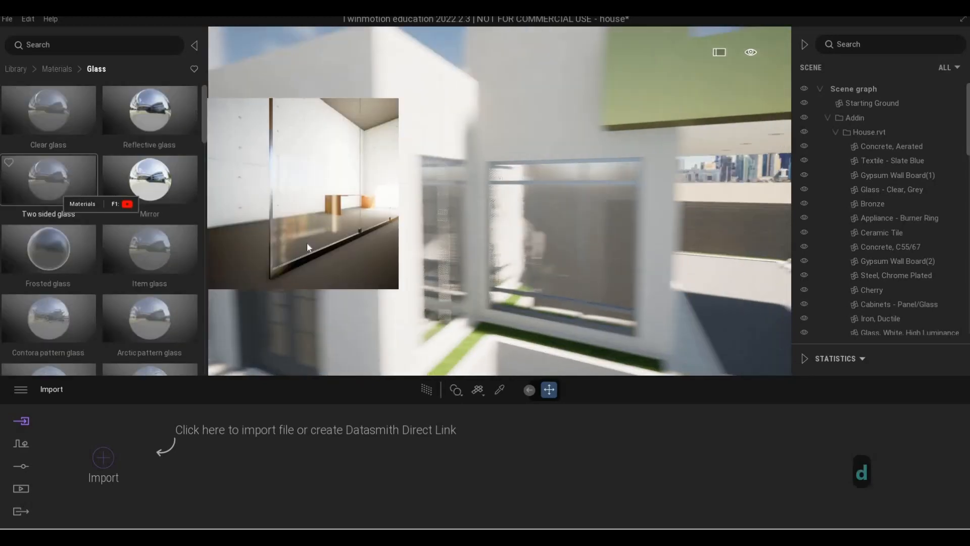
drag(470, 257, 493, 247)
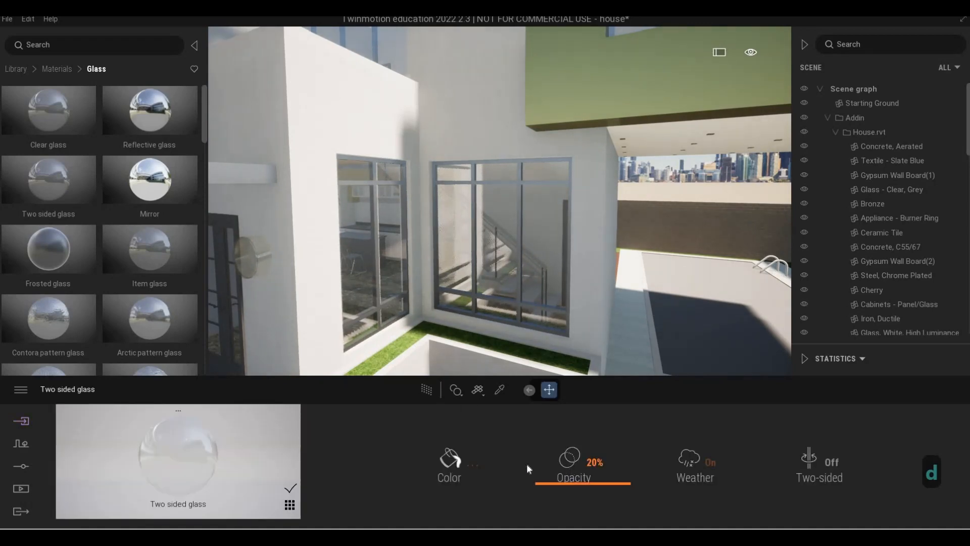
- Set the glass opacity to 39% and darken its colour to grey 767676
drag(527, 463, 504, 323)
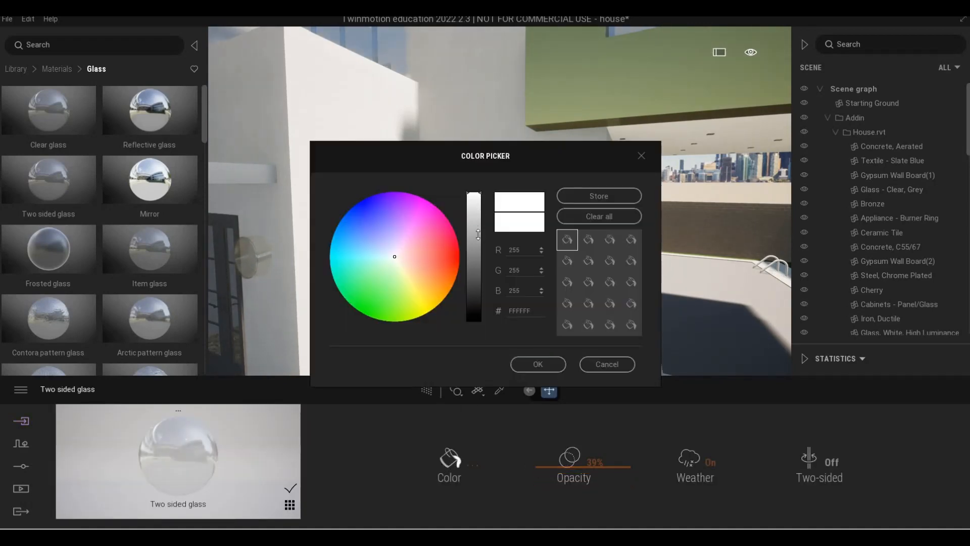
click(474, 261)
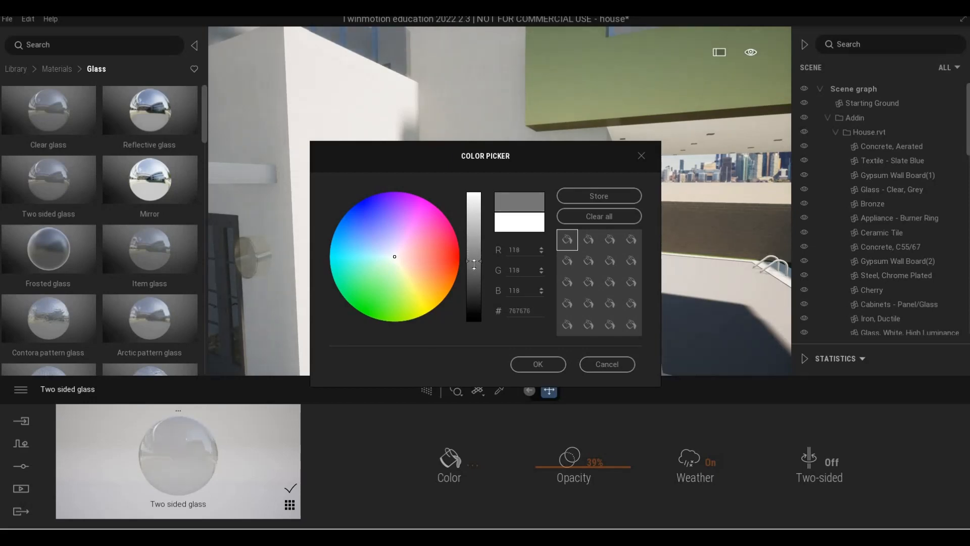
click(474, 270)
click(538, 363)
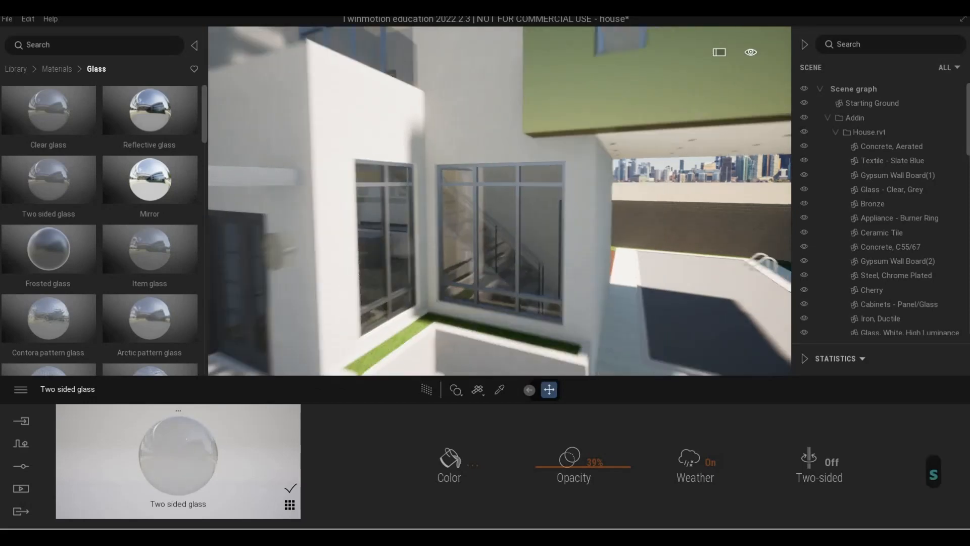
- Darken the window glass colour further to grey 5F5F5F
key(a)
key(a)
key(a)
key(d)
key(w)
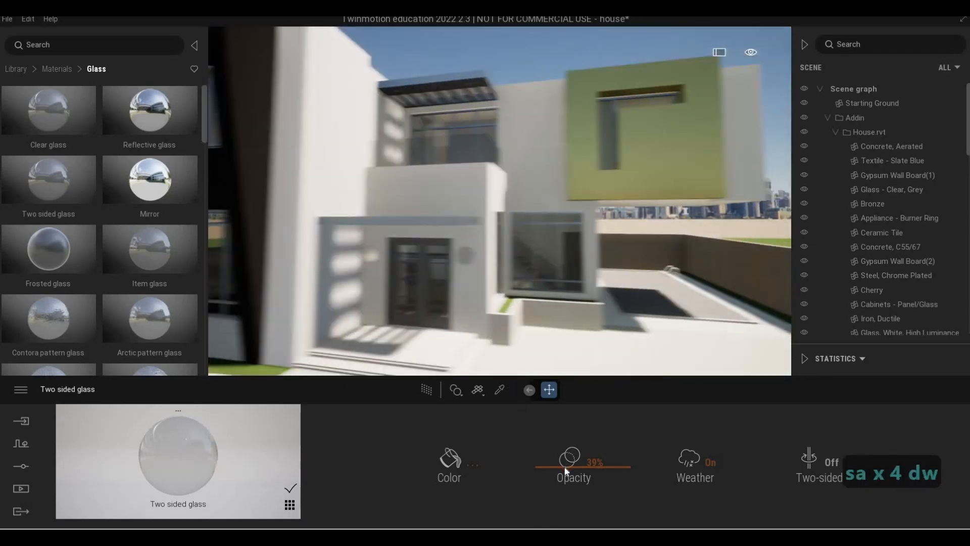
key(d)
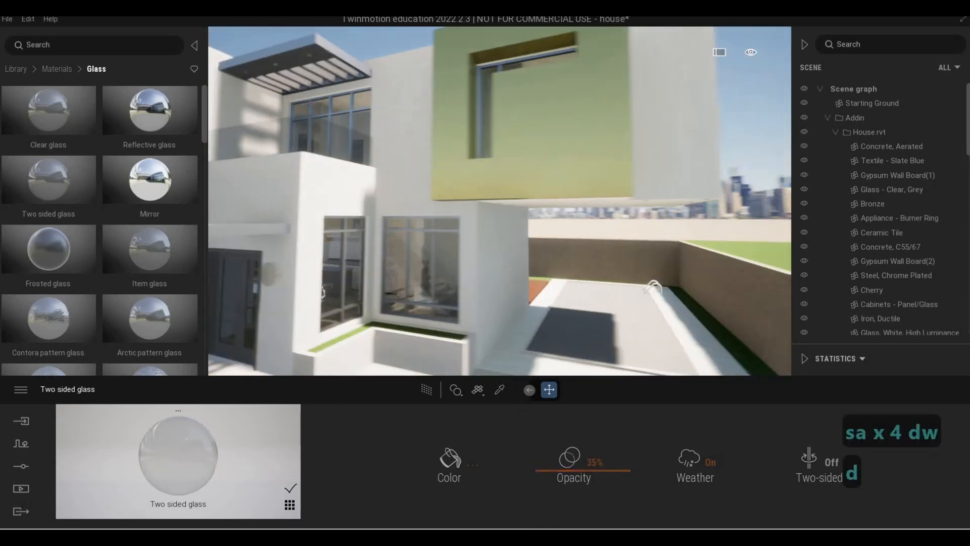
key(d)
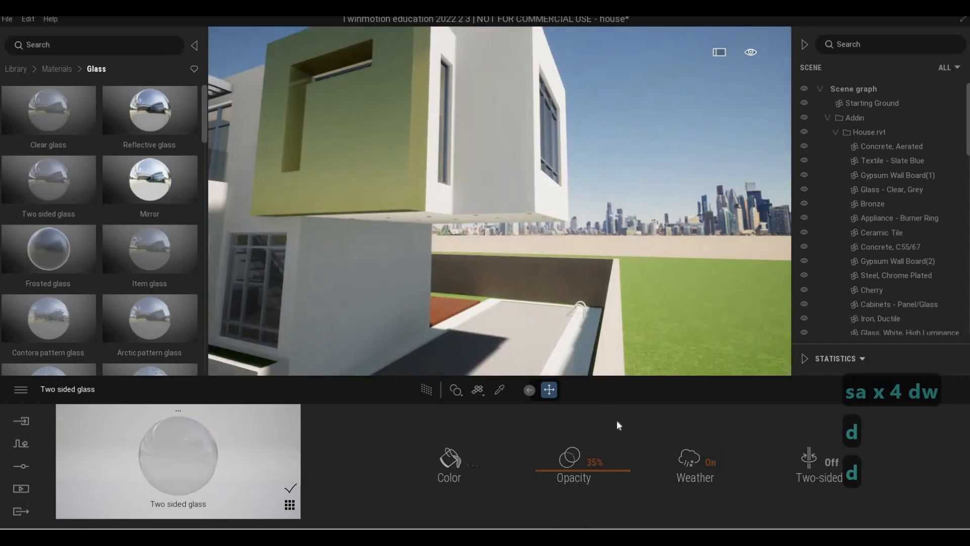
key(a)
key(e)
click(466, 459)
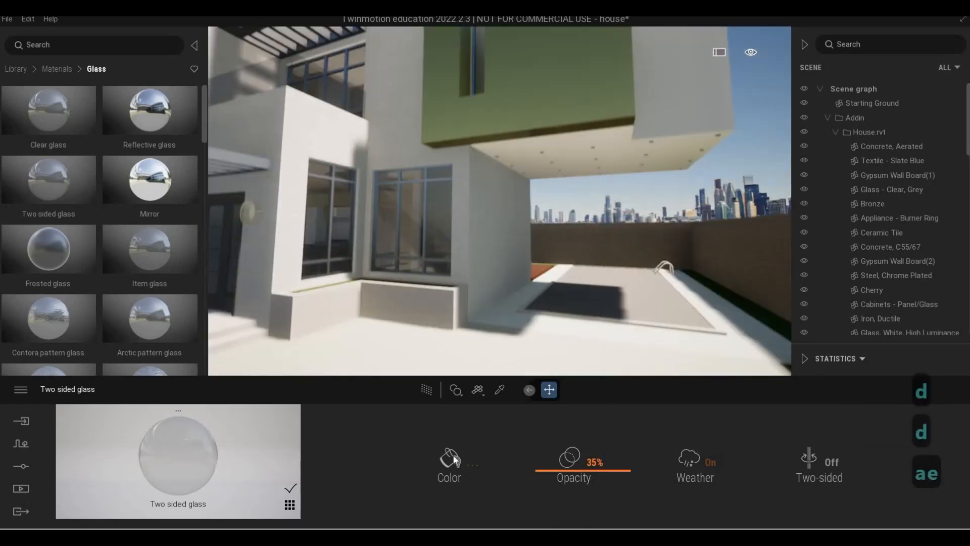
click(472, 273)
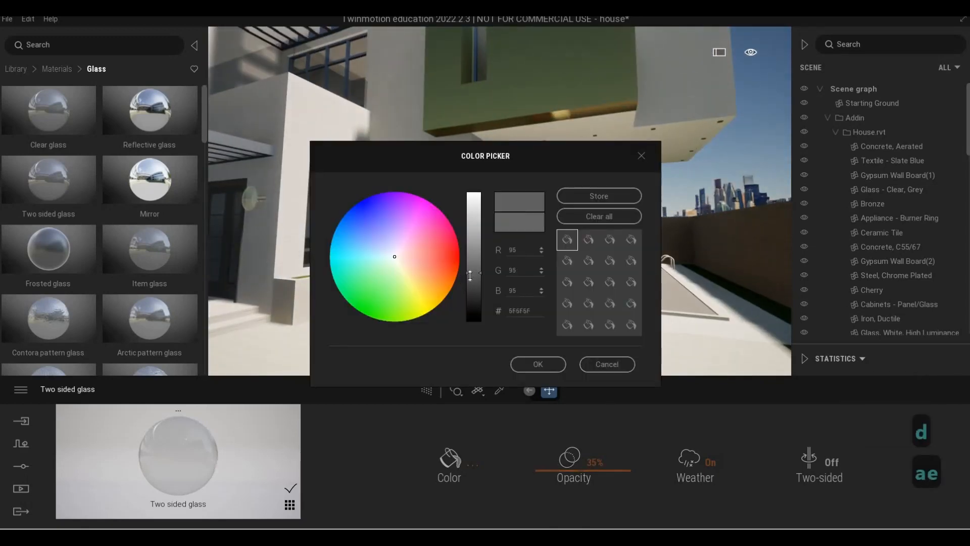
click(538, 364)
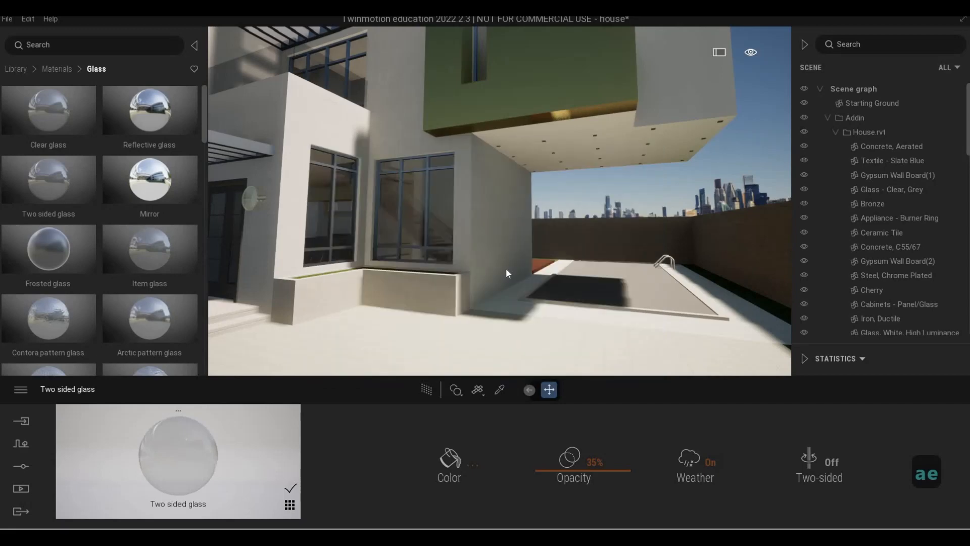
- Browse the Metal category of the materials library
key(q)
key(d)
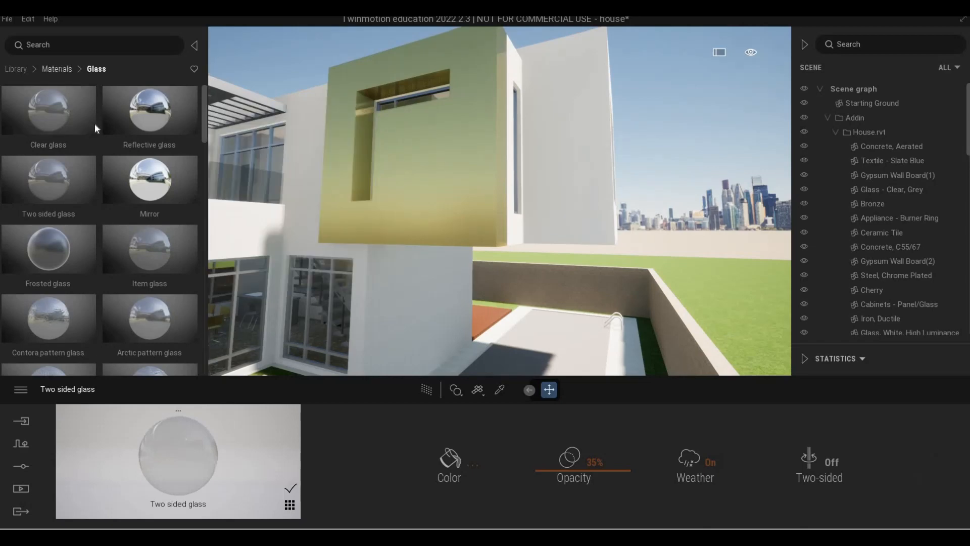
click(57, 69)
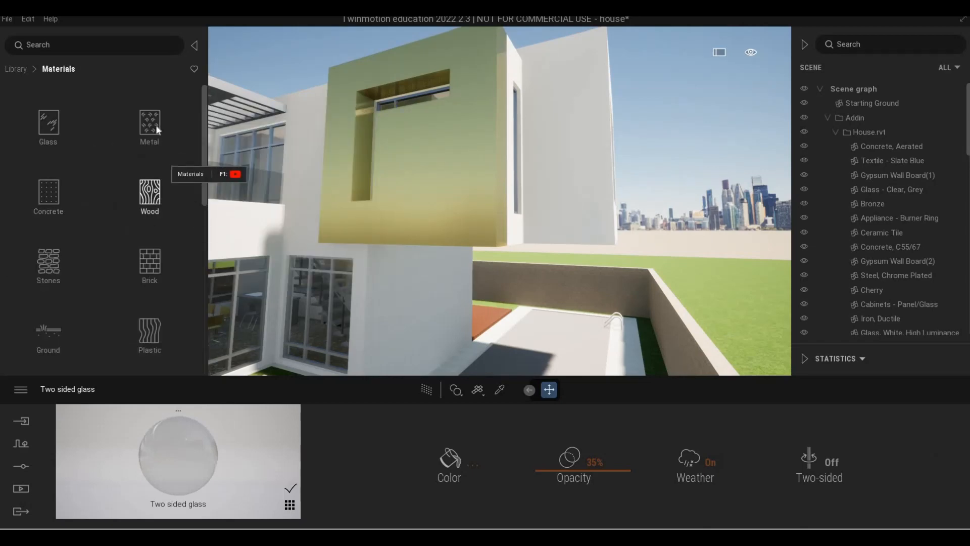
key(a)
click(154, 148)
key(w)
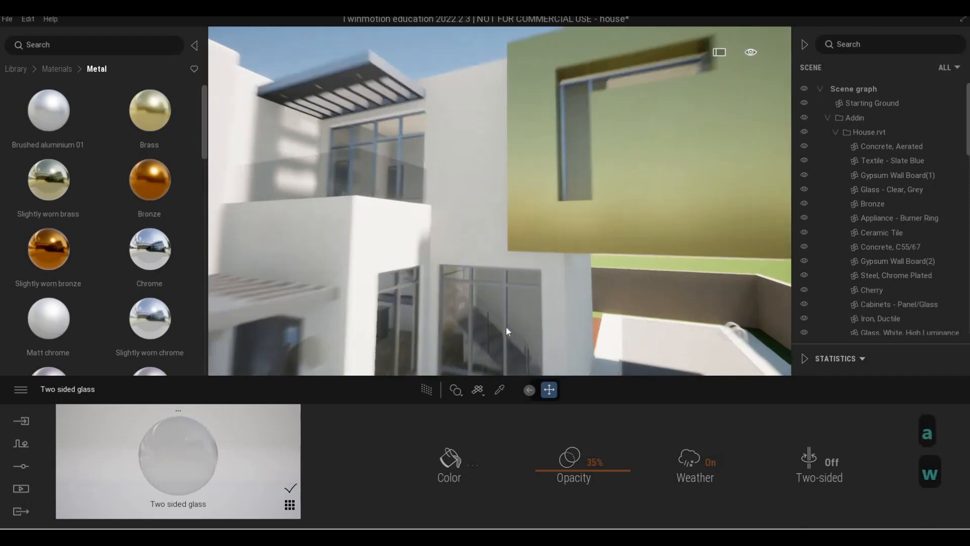
key(e)
key(s)
- Pick the window frames' Aluminum material and darken its colour to grey 5B5B5C
click(498, 387)
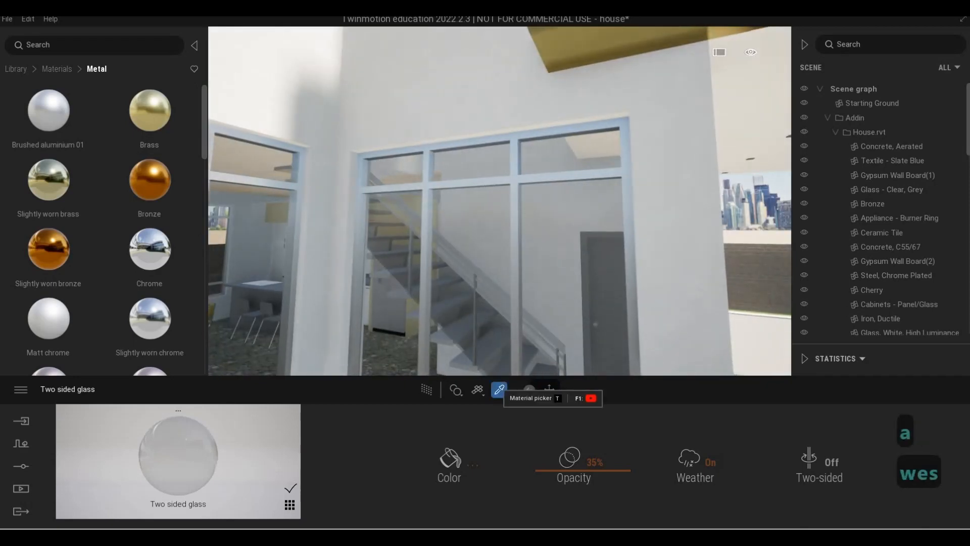
click(514, 323)
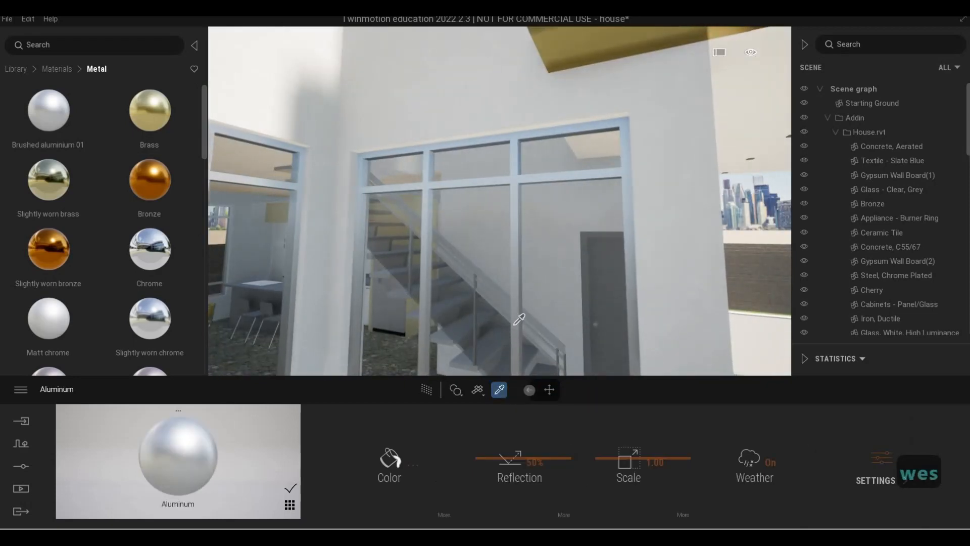
key(s)
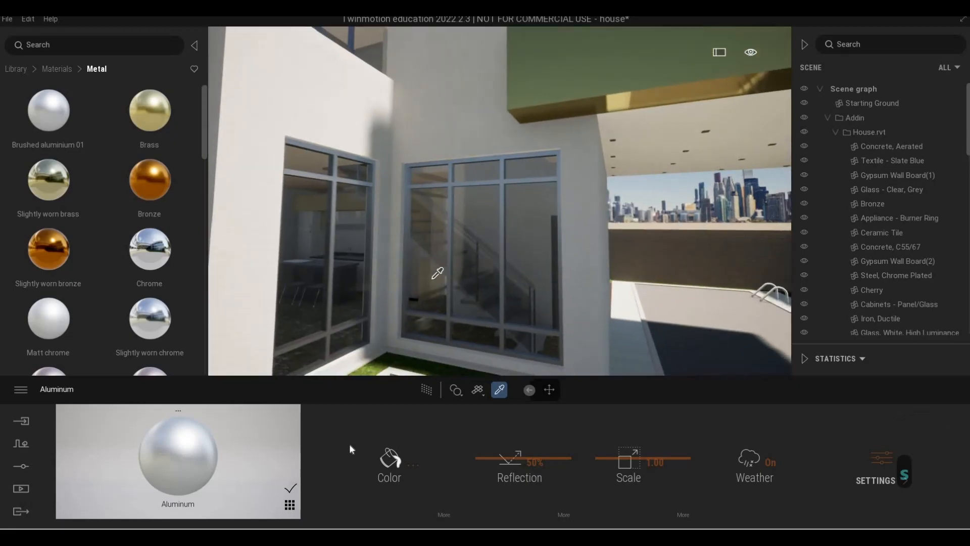
click(378, 469)
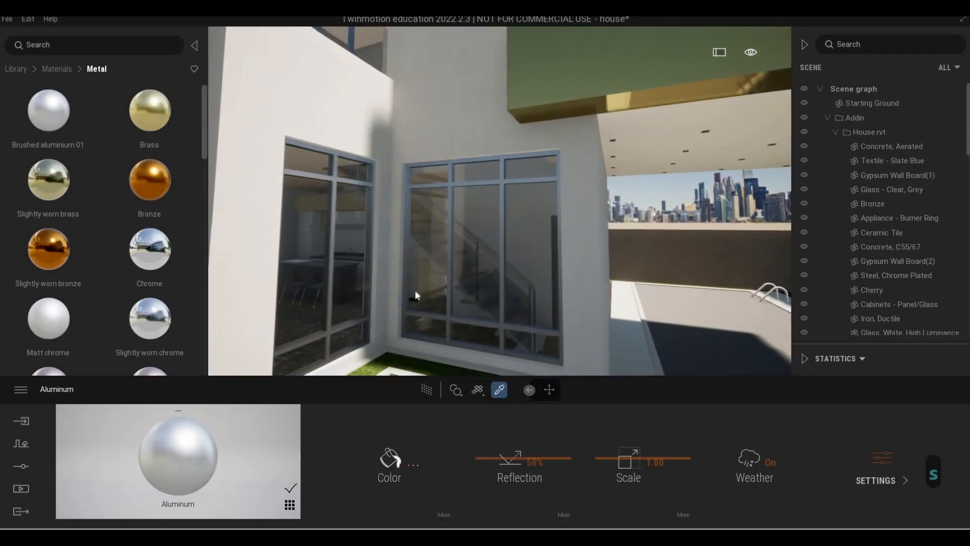
drag(472, 271, 473, 274)
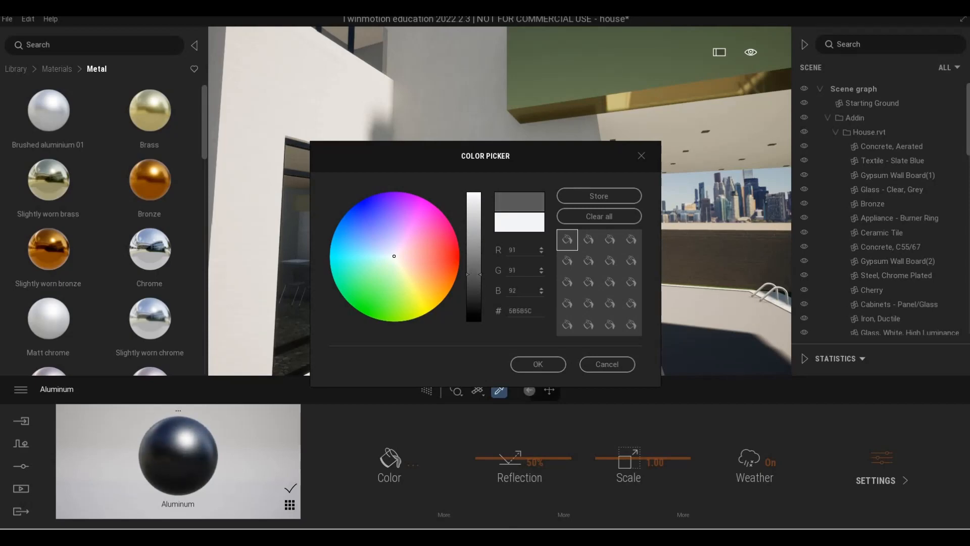
click(538, 364)
- Fly the camera out to view the front gate
key(s)
key(a)
key(d)
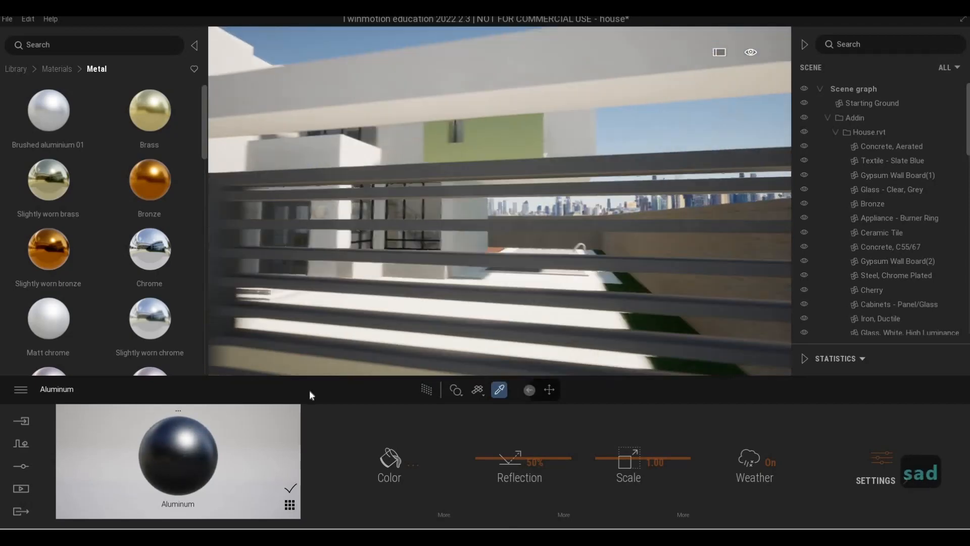
key(q)
key(s)
key(a)
key(e)
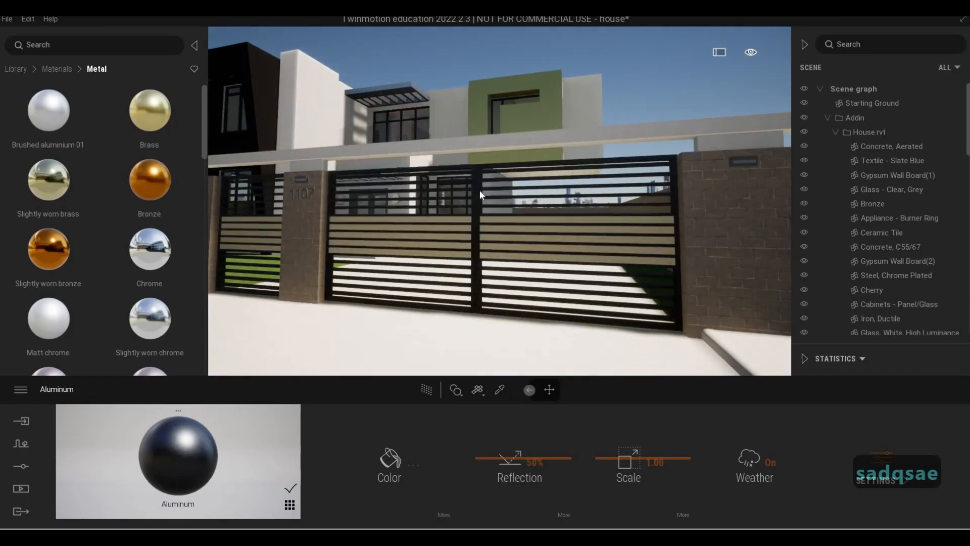
- Fly the camera to the entrance door and apply the Aluminum material to the entrance canopy
key(w)
key(q)
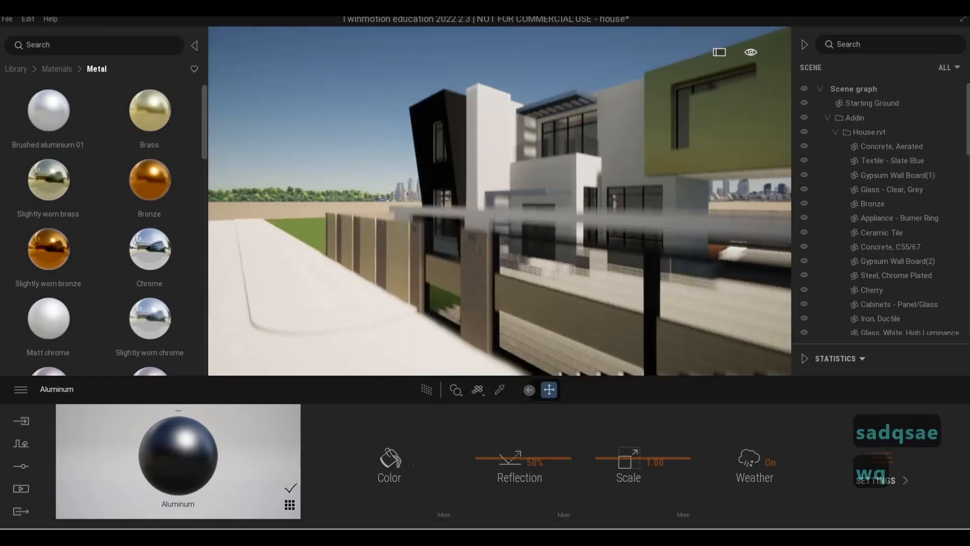
key(w)
key(a)
key(w)
key(w)
key(e)
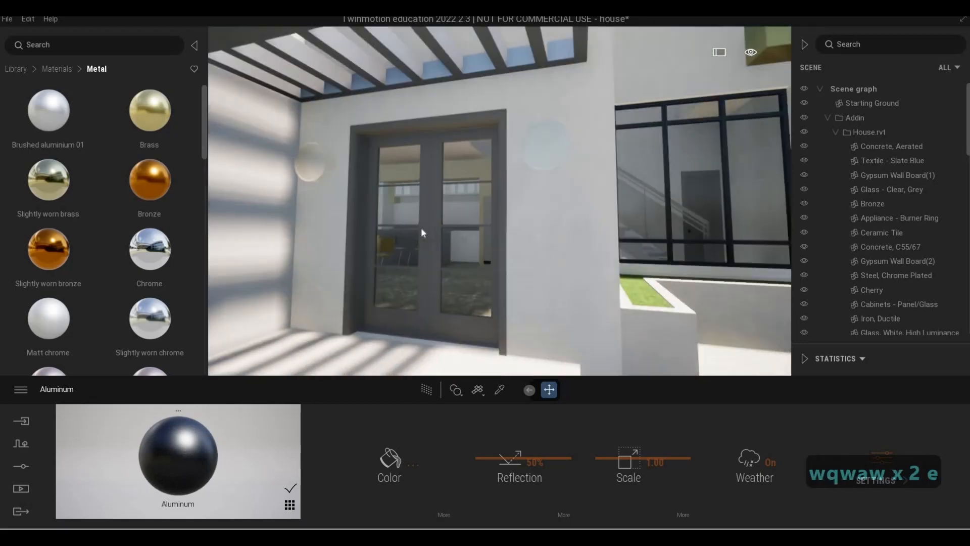
key(s)
key(q)
drag(178, 455, 372, 163)
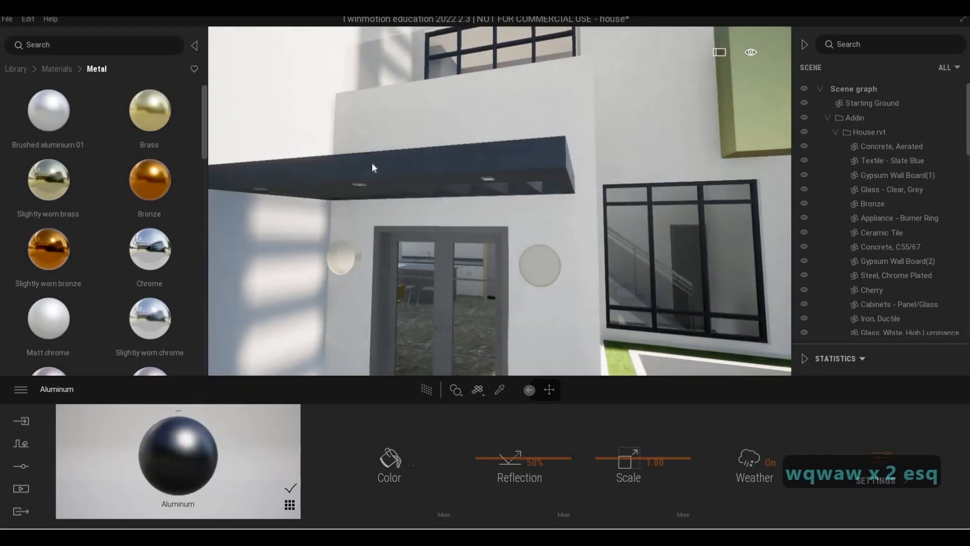
- Fly around the entrance canopy and upper terrace to inspect the applied materials
key(q)
key(q)
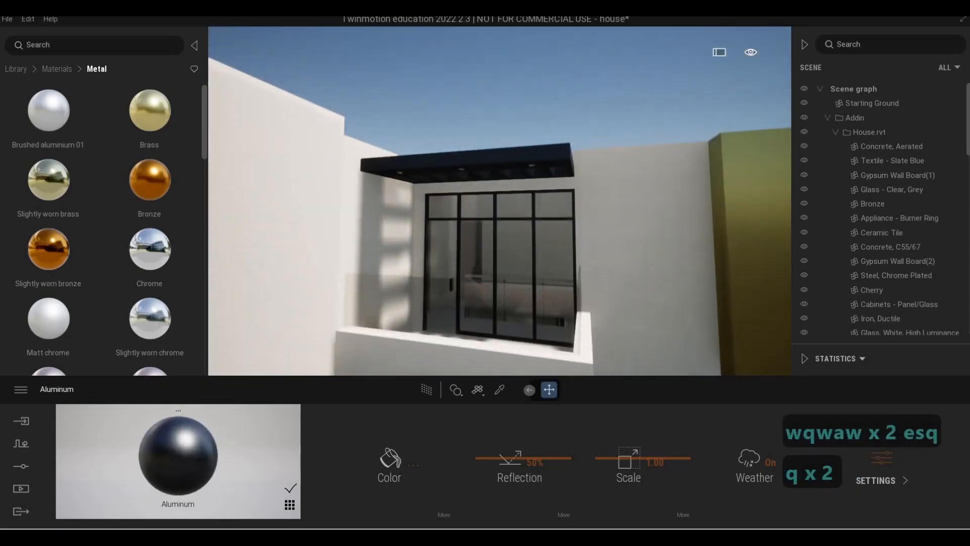
key(e)
key(w)
key(q)
key(w)
key(w)
key(s)
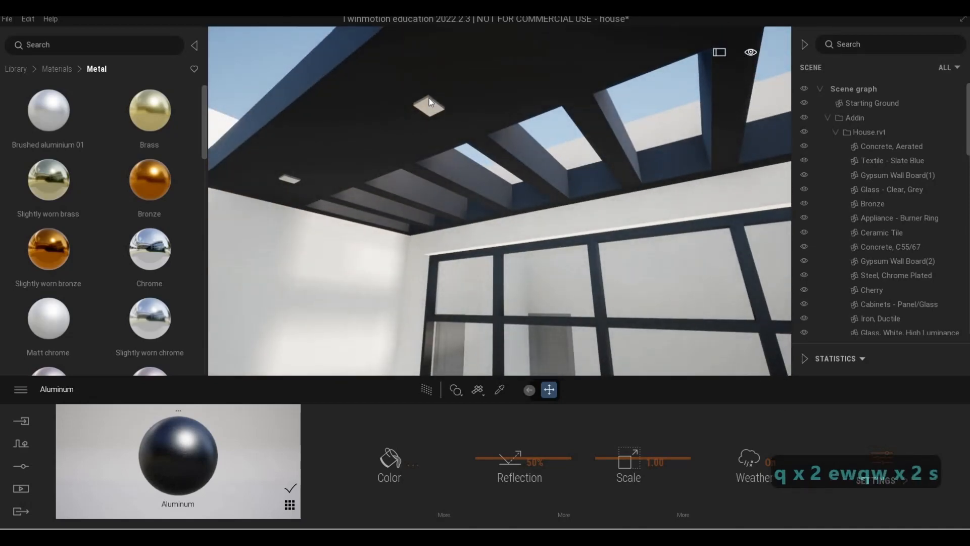
key(w)
key(s)
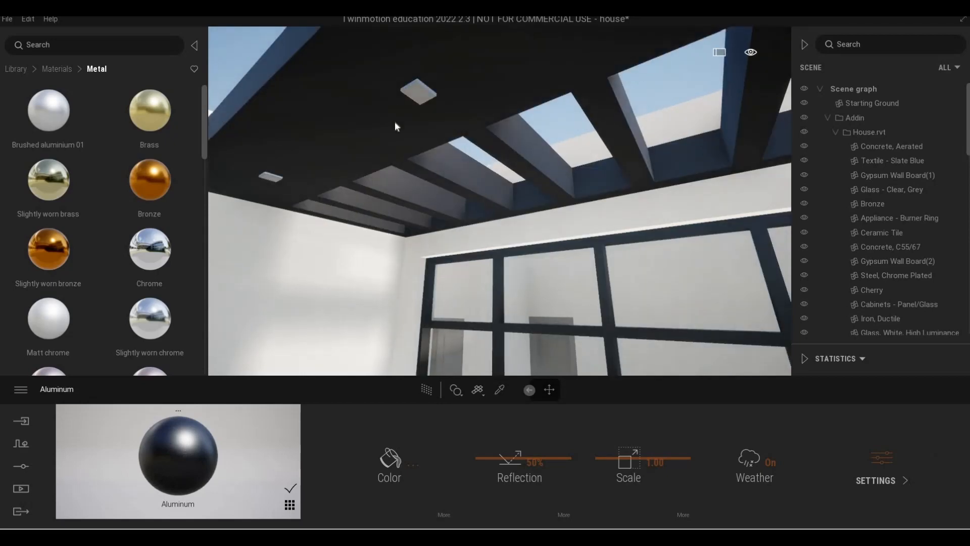
key(s)
key(d)
key(s)
key(d)
key(e)
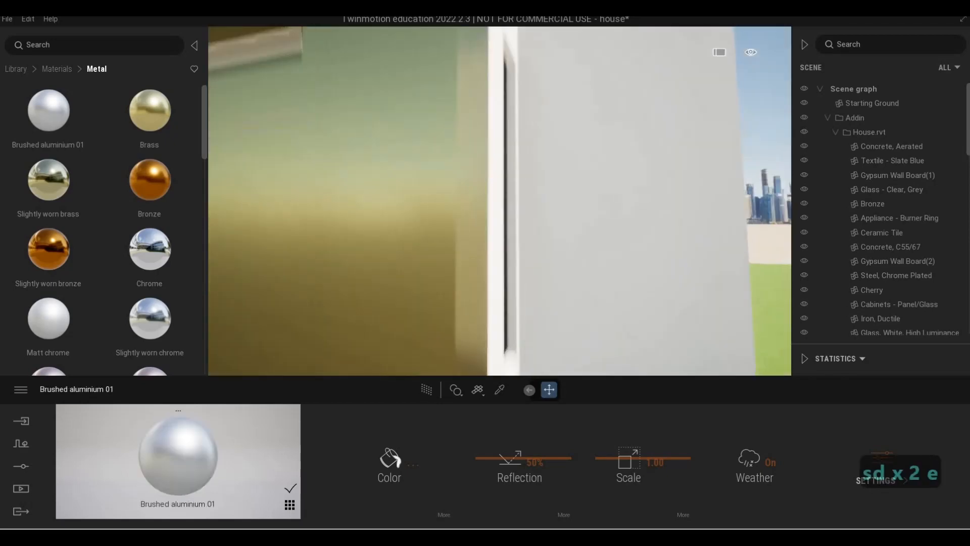
key(s)
key(e)
key(a)
key(w)
key(q)
key(a)
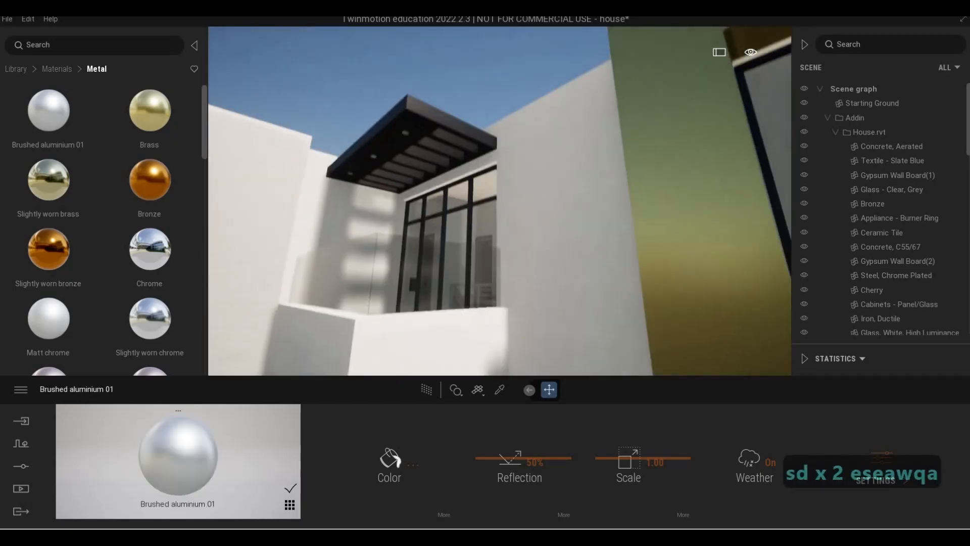
key(w)
key(w)
key(s)
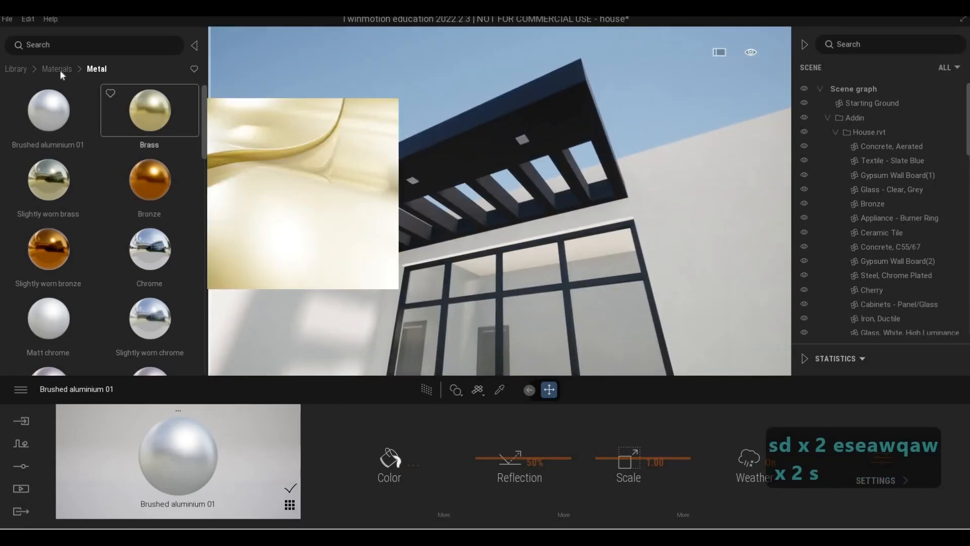
- Open the Neons material category and apply Neon 01 to the canopy's ceiling light fixtures
click(59, 70)
scroll(48, 296, down, 6)
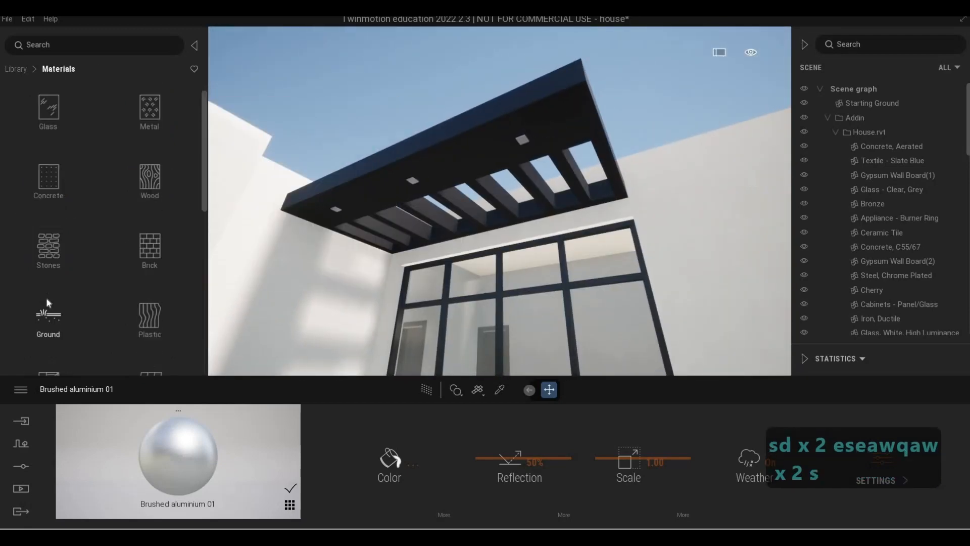
scroll(47, 316, down, 4)
click(48, 333)
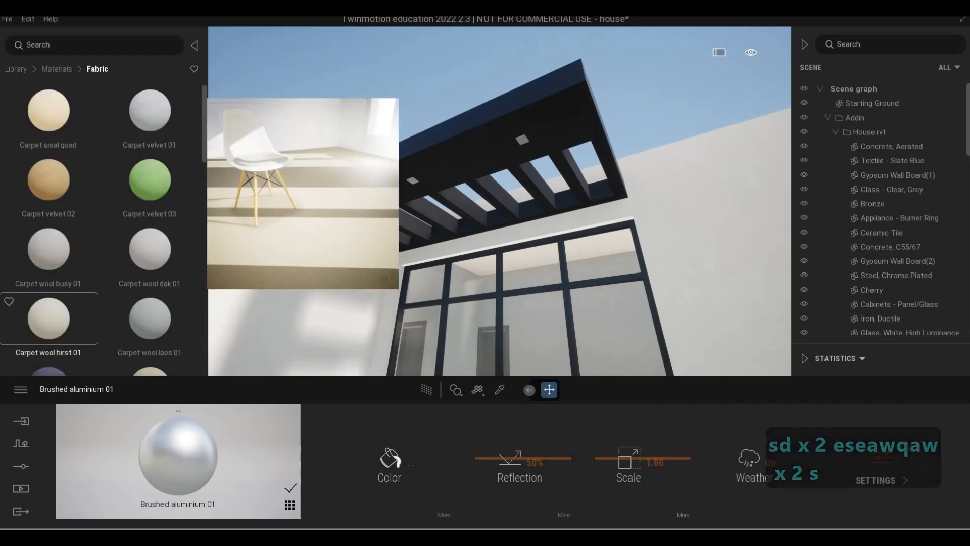
click(58, 69)
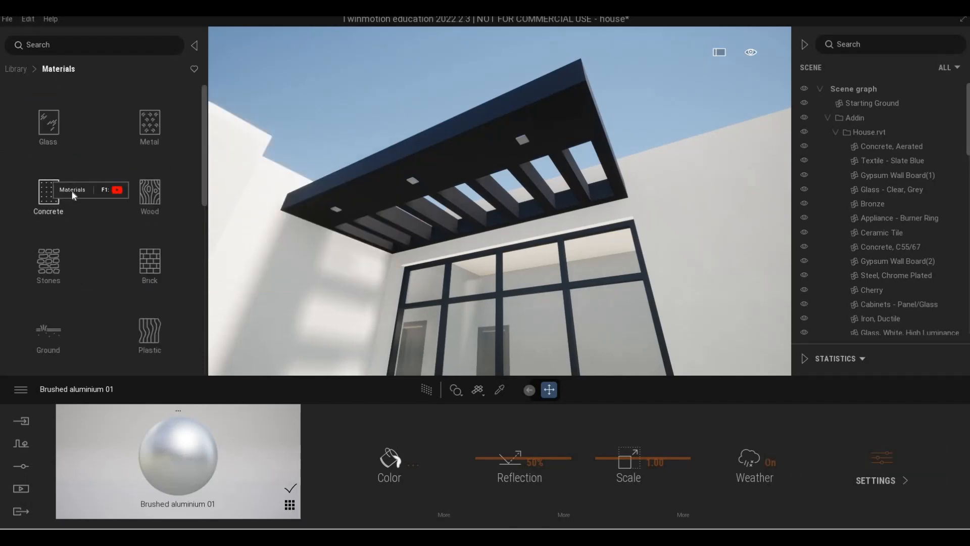
scroll(70, 288, down, 2)
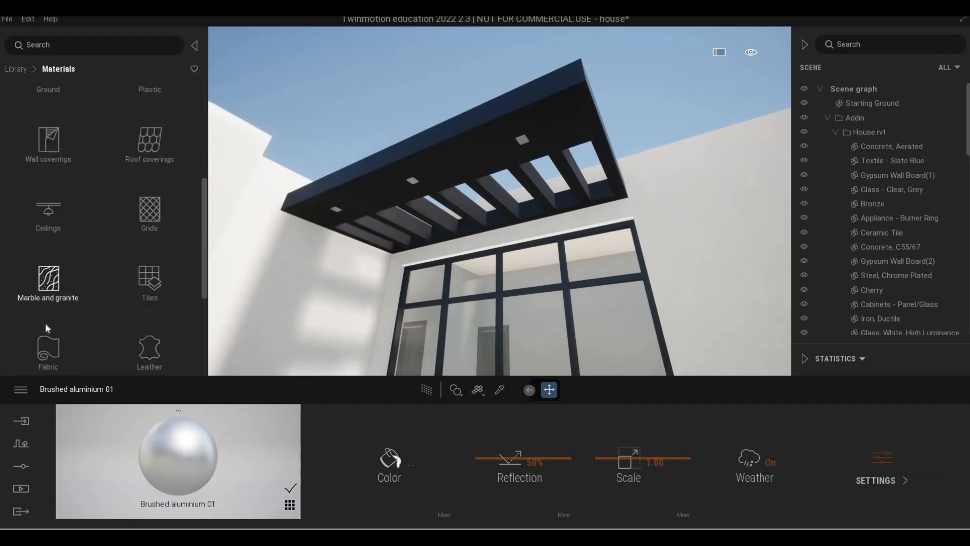
click(48, 326)
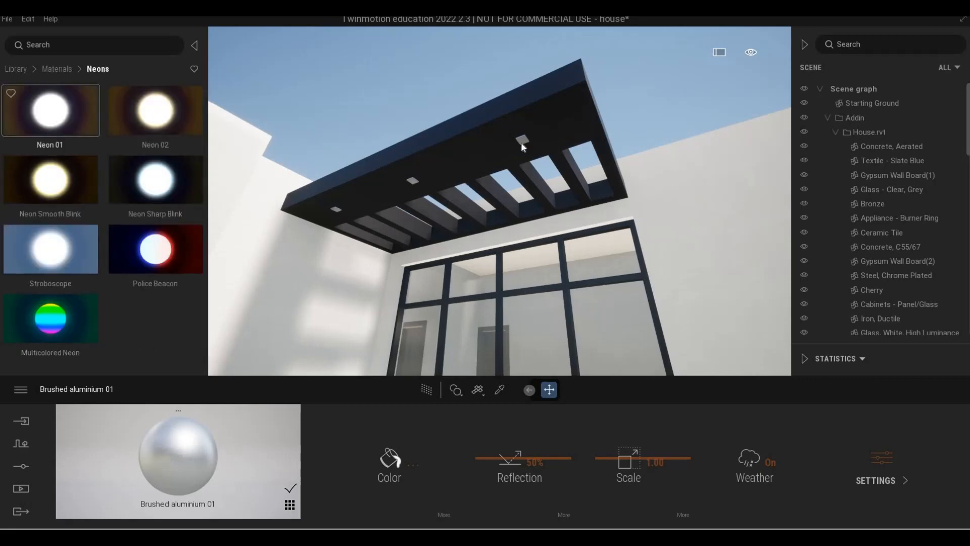
drag(523, 147, 522, 147)
- Fly around the front of the house to inspect the glowing lights
key(s)
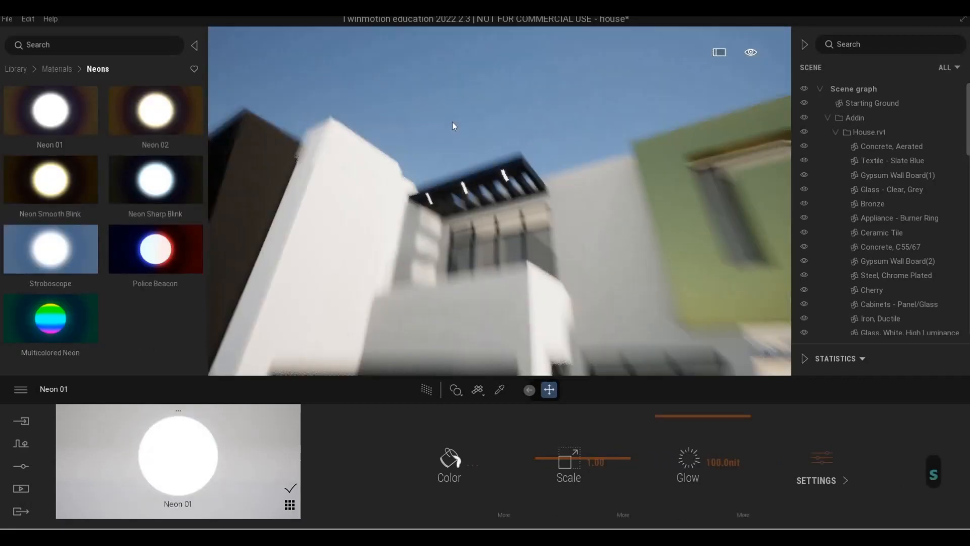
key(d)
key(w)
key(w)
key(d)
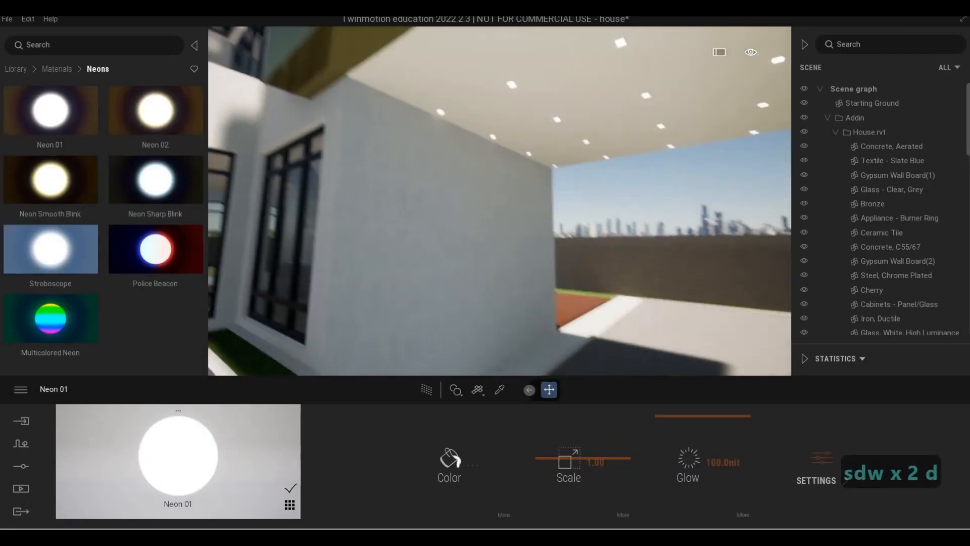
key(a)
key(s)
key(s)
key(s)
key(q)
key(a)
key(w)
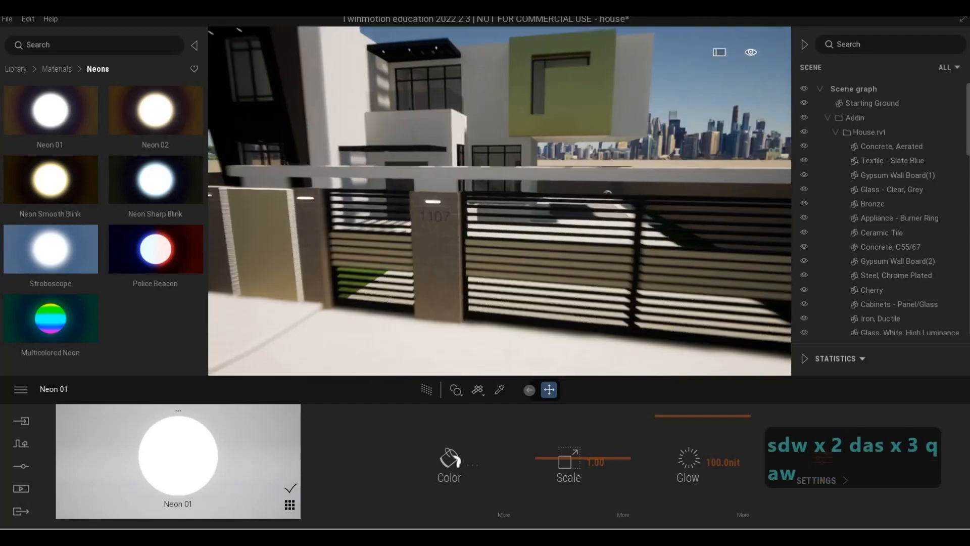
key(w)
key(w)
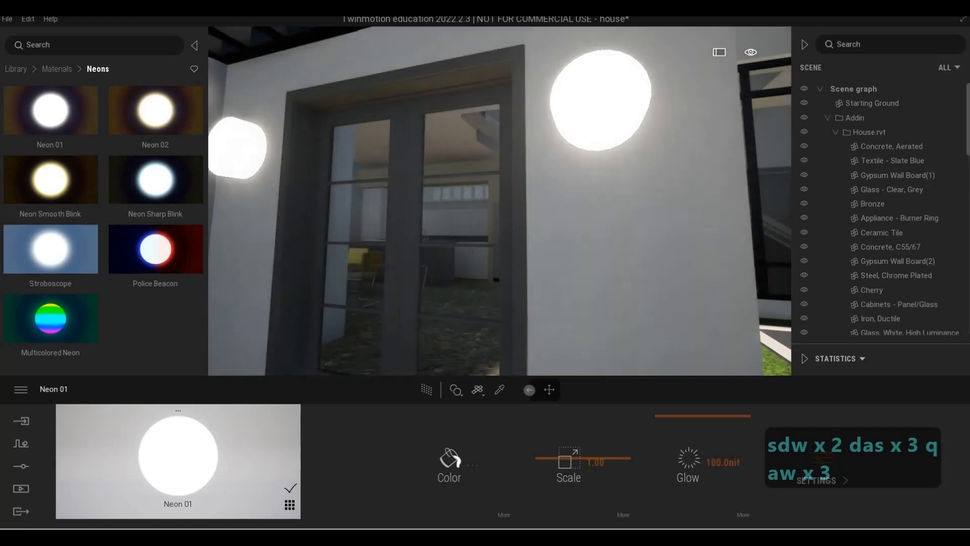
key(s)
key(s)
key(a)
key(q)
key(s)
key(d)
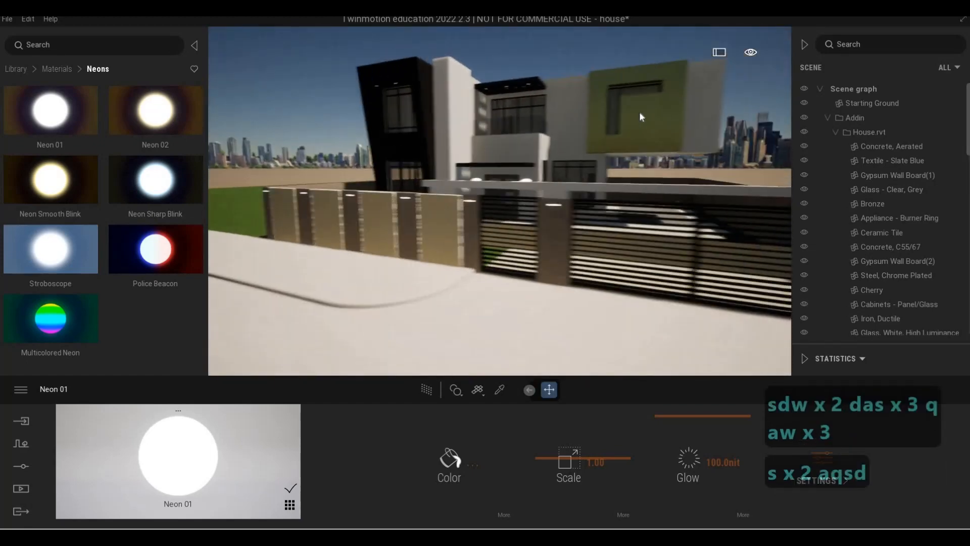
- Fly along the side of the house to the cantilevered upper block
key(w)
key(w)
key(d)
key(d)
key(d)
key(d)
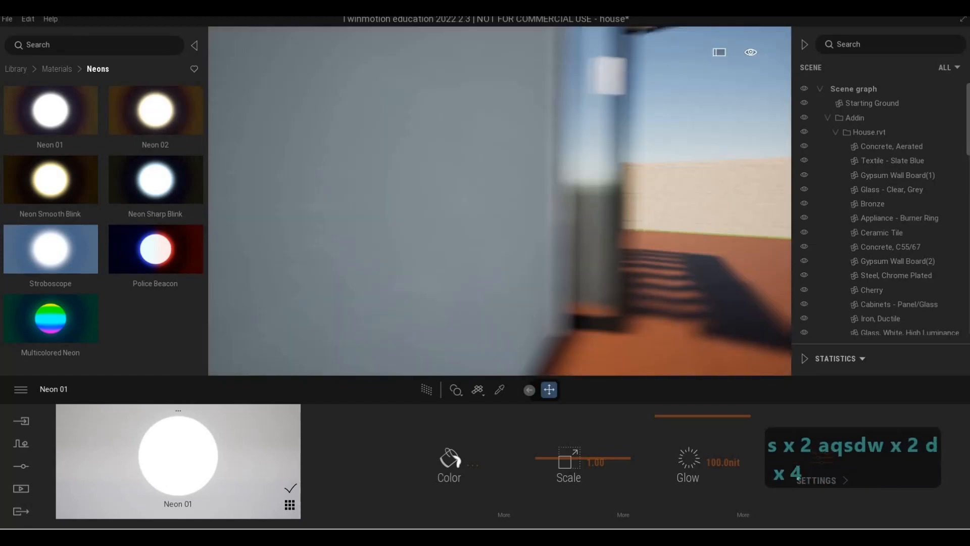
key(s)
key(a)
key(a)
key(a)
key(a)
key(a)
key(a)
key(a)
key(a)
key(s)
key(d)
key(s)
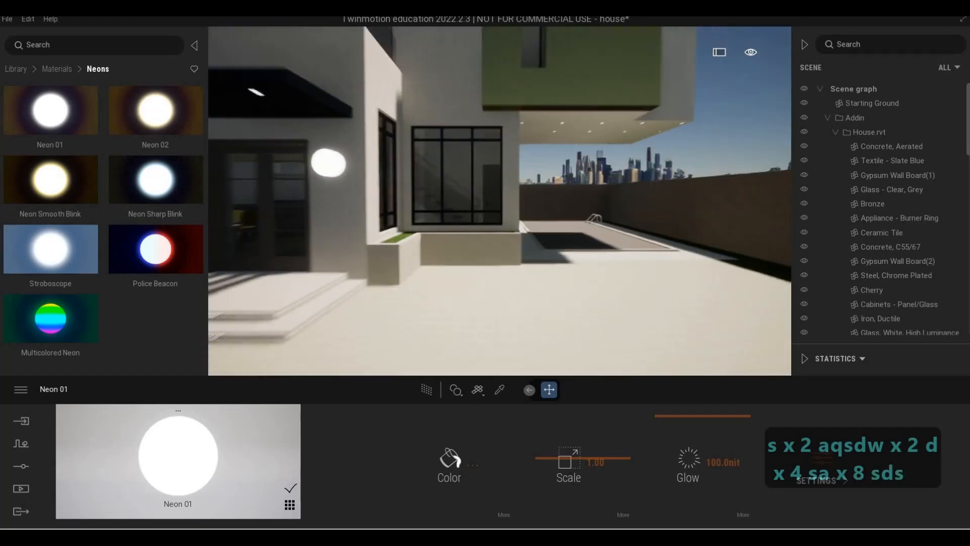
key(d)
key(w)
key(q)
key(d)
key(s)
key(w)
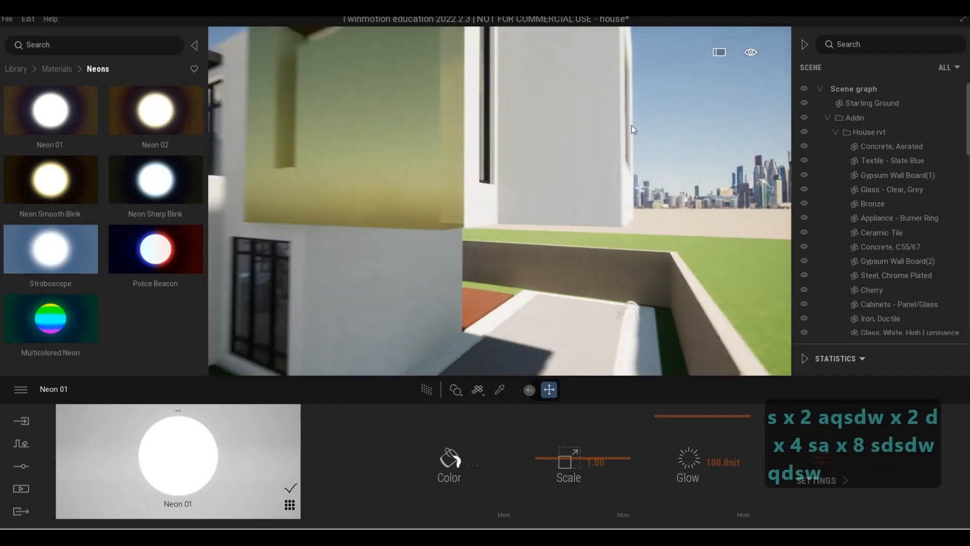
key(q)
key(d)
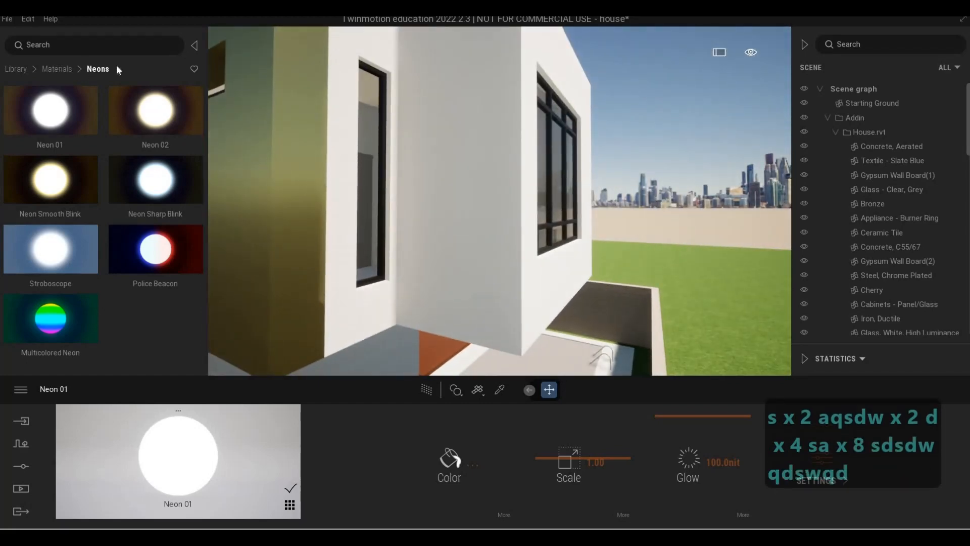
- Apply the Ipe A wood material to the upper block's exterior walls and set its scale to 6.49
click(57, 69)
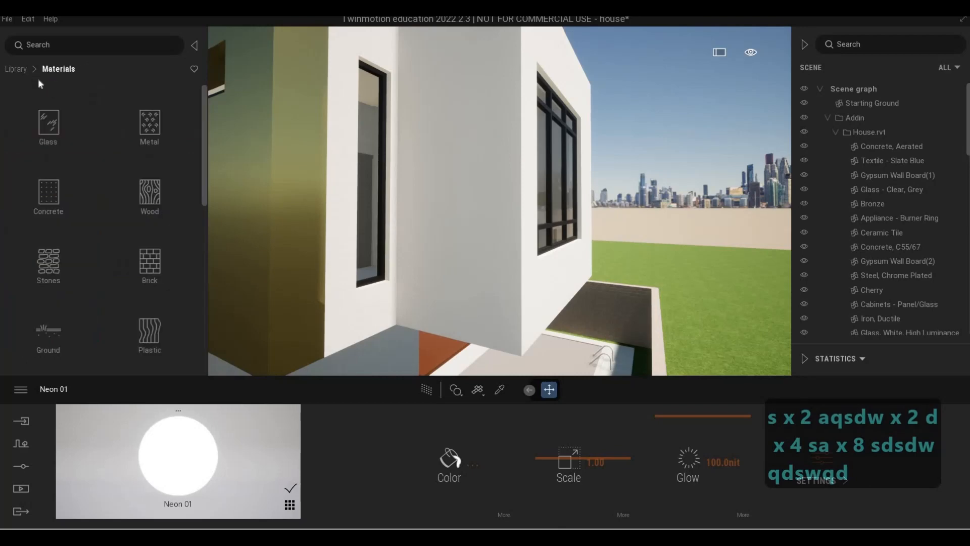
click(27, 126)
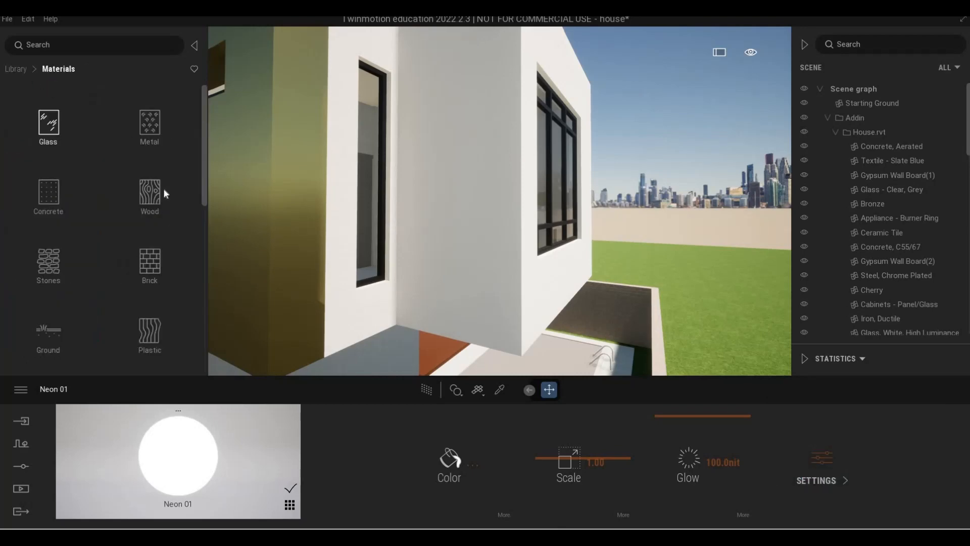
click(149, 194)
drag(158, 115, 512, 200)
drag(632, 460, 636, 437)
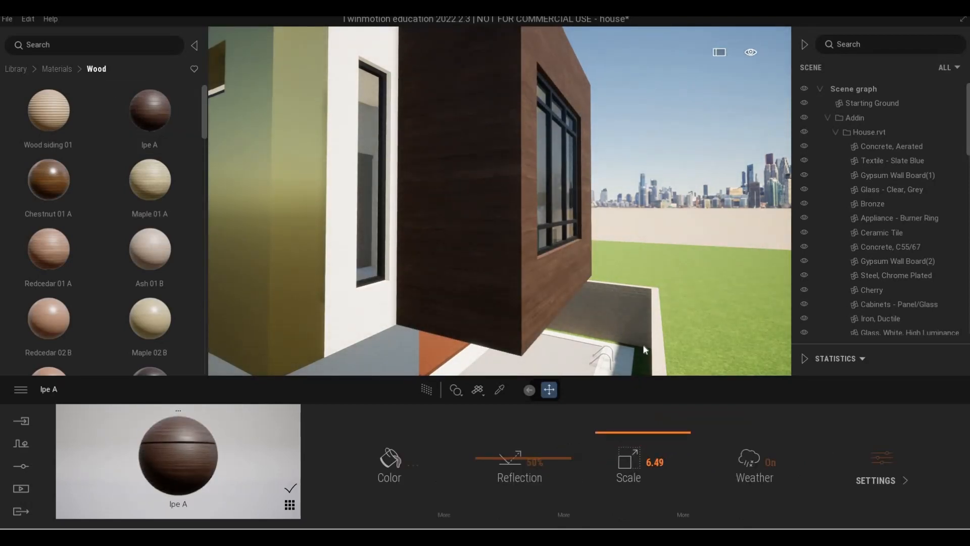
- Fly around the house to view the wood-clad upper block
key(q)
key(w)
key(s)
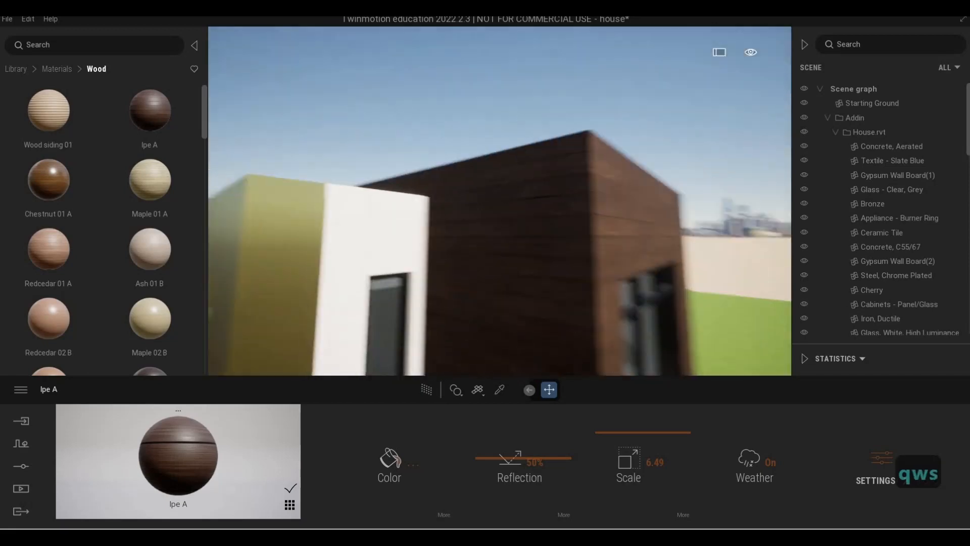
key(s)
key(e)
key(d)
key(e)
key(d)
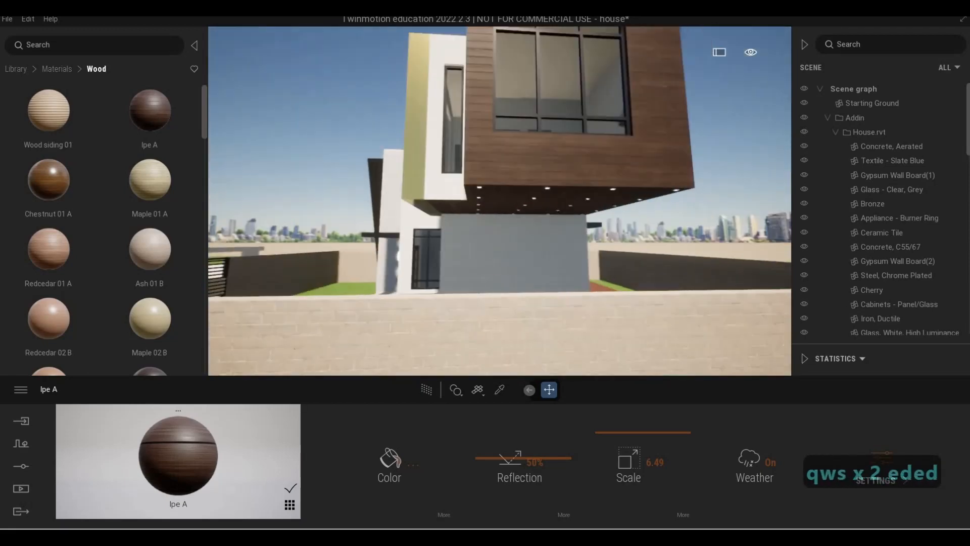
key(a)
key(a)
key(w)
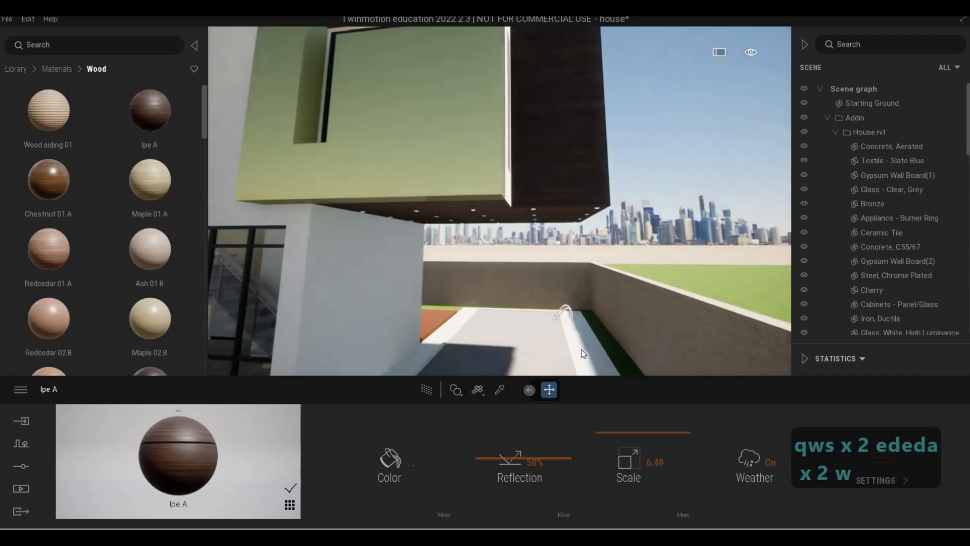
key(s)
key(a)
key(s)
key(s)
key(d)
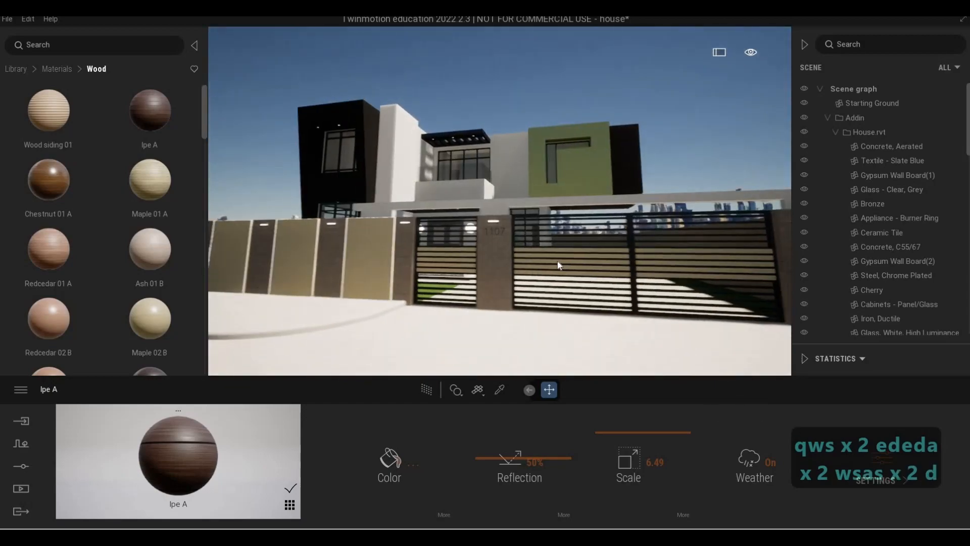
- Fly toward the front gate to inspect its slats
key(w)
key(w)
key(e)
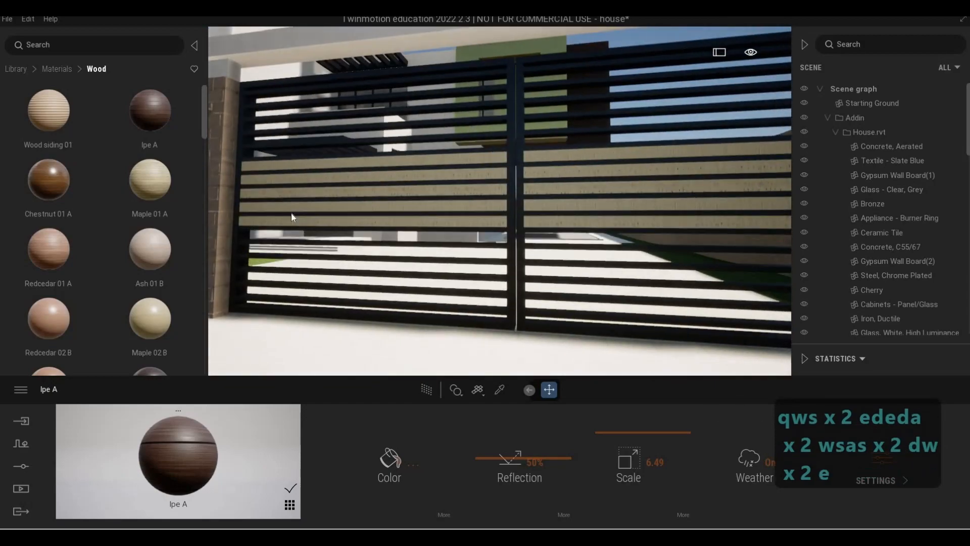
key(w)
- Browse the wood materials and apply Mult 04 D to the gate slats
scroll(83, 232, down, 10)
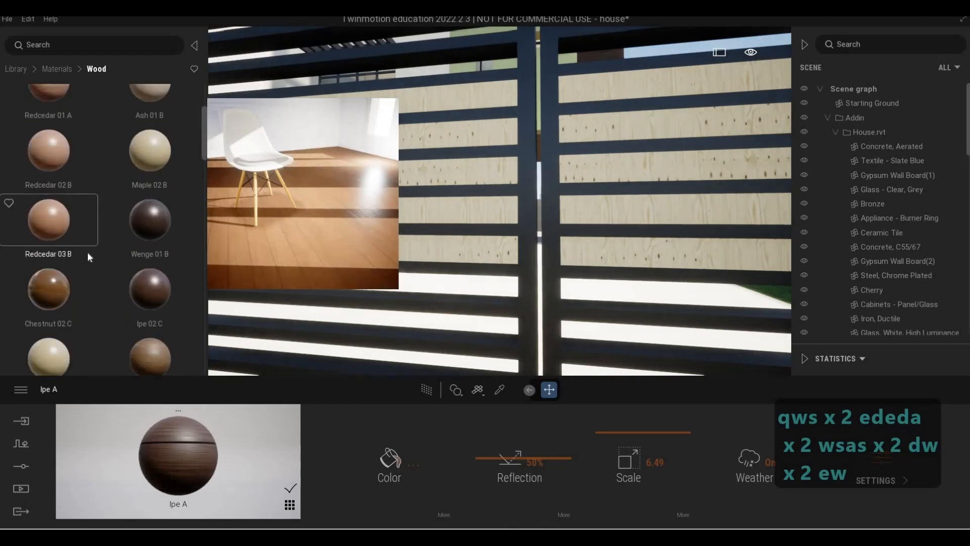
scroll(88, 257, down, 2)
scroll(87, 252, down, 8)
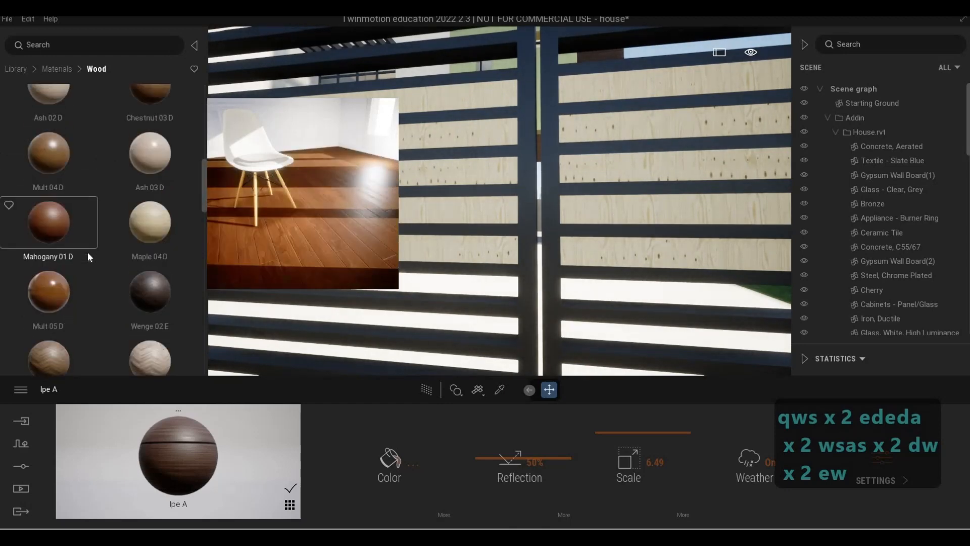
scroll(98, 247, down, 2)
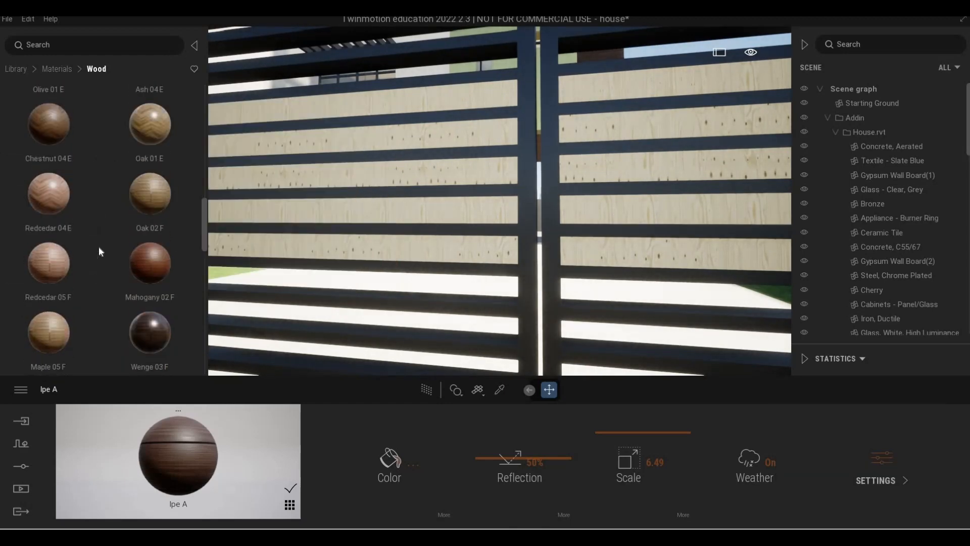
scroll(93, 167, up, 8)
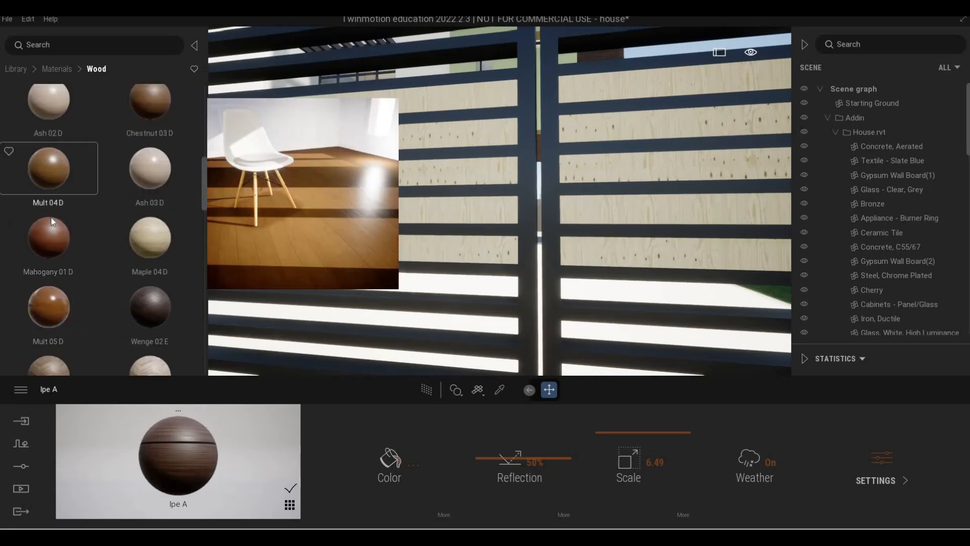
scroll(51, 217, up, 1)
drag(51, 217, 447, 210)
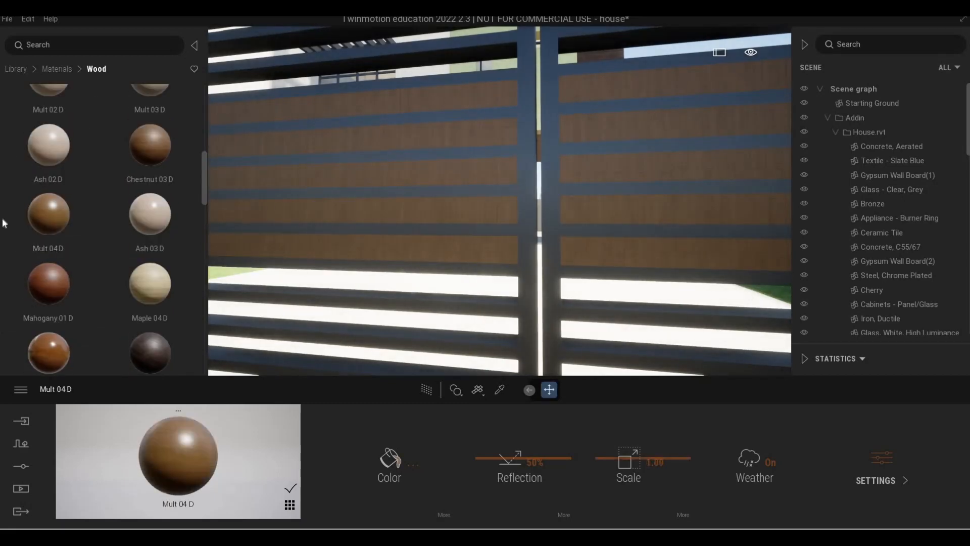
- Replace the gate slats' material with Olive 02 G and rotate its texture 90 degrees
mouse_move(11, 205)
scroll(76, 191, up, 1)
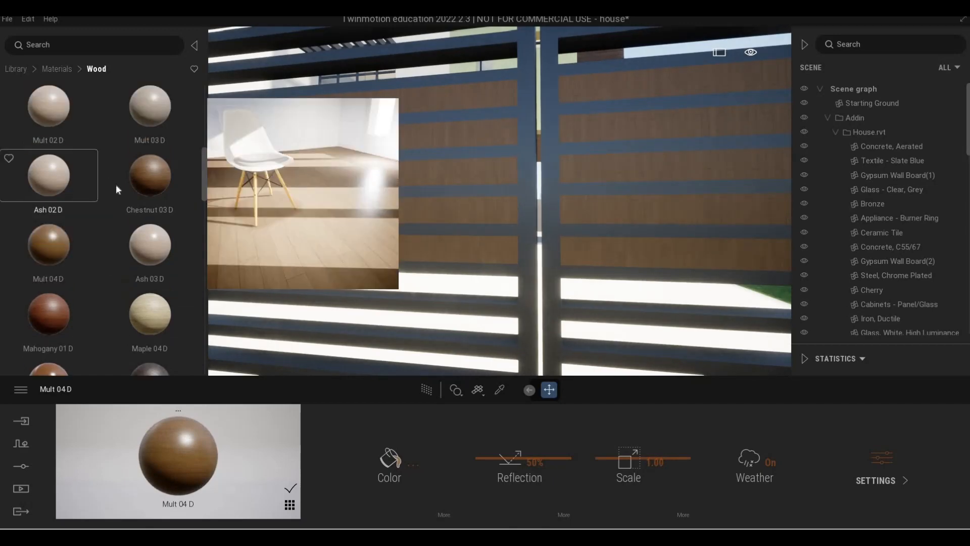
scroll(149, 152, up, 3)
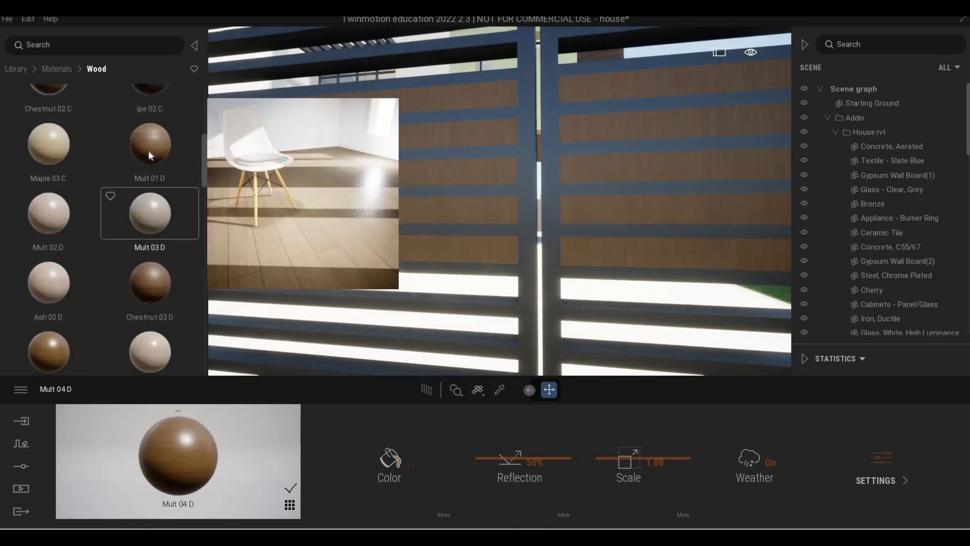
scroll(75, 167, up, 4)
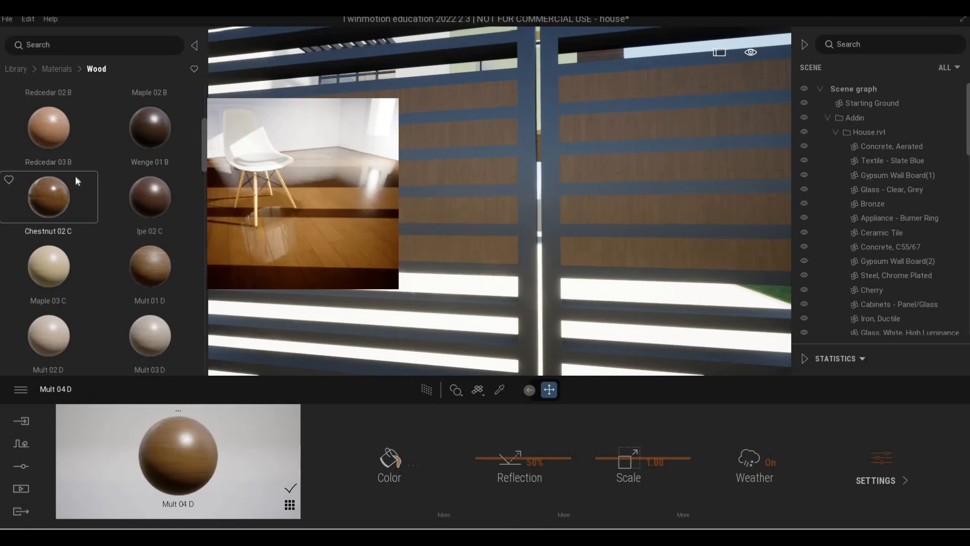
scroll(121, 201, up, 4)
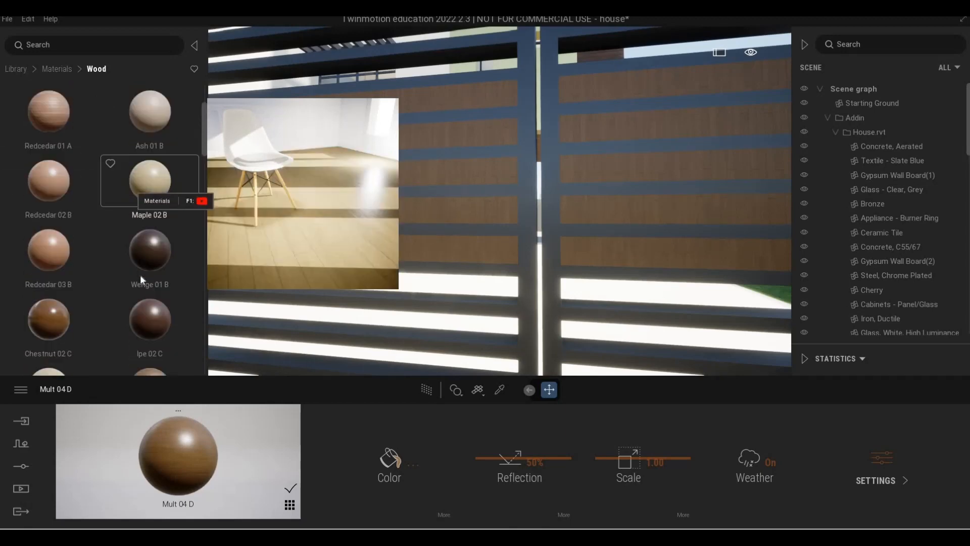
scroll(141, 277, down, 10)
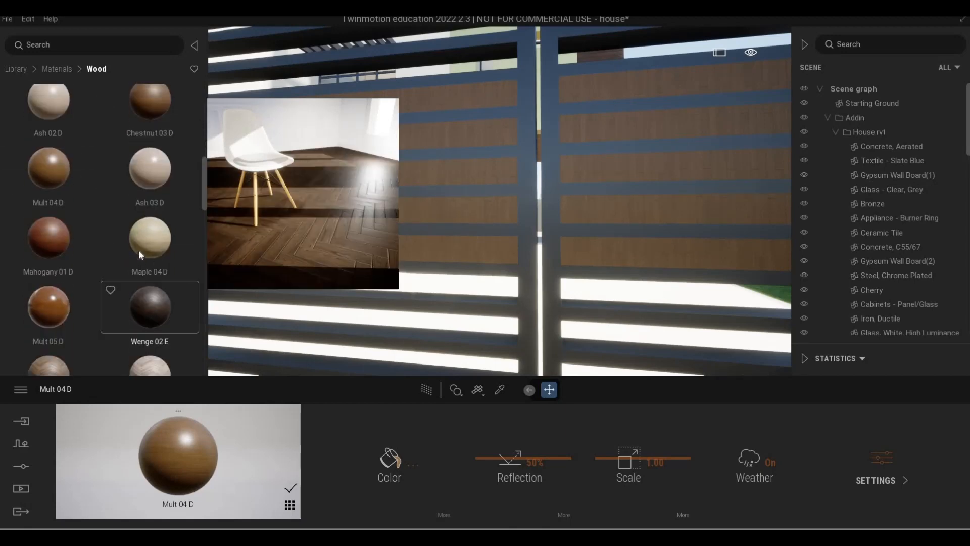
scroll(86, 284, down, 5)
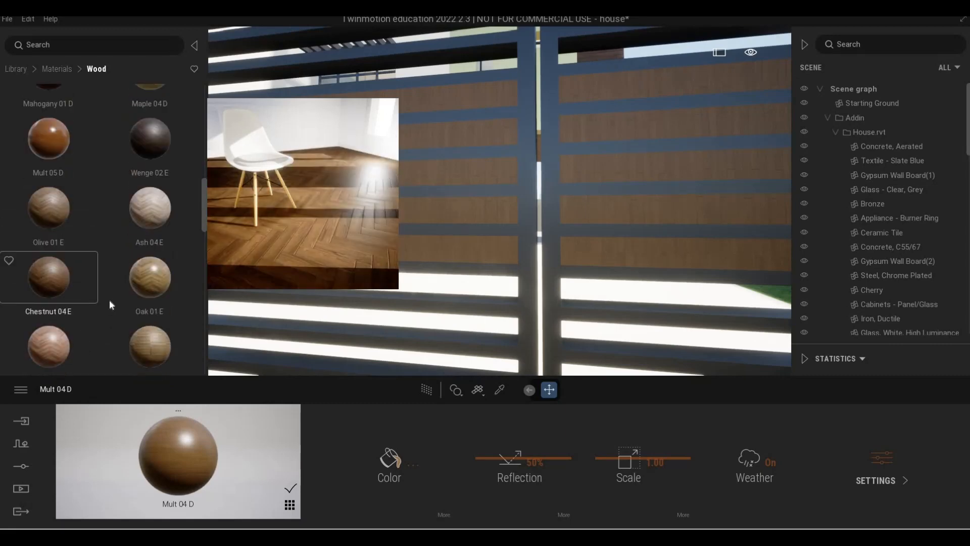
scroll(111, 304, down, 8)
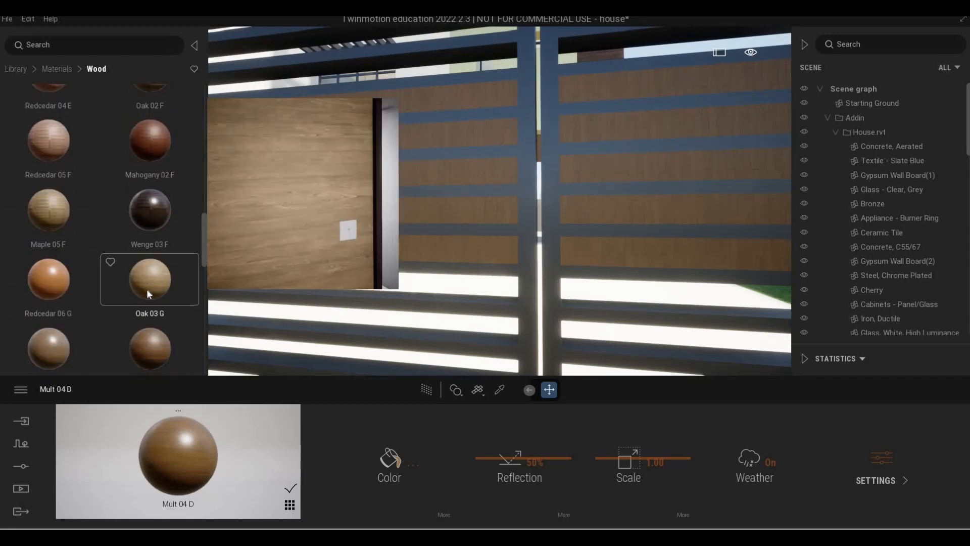
scroll(40, 321, down, 1)
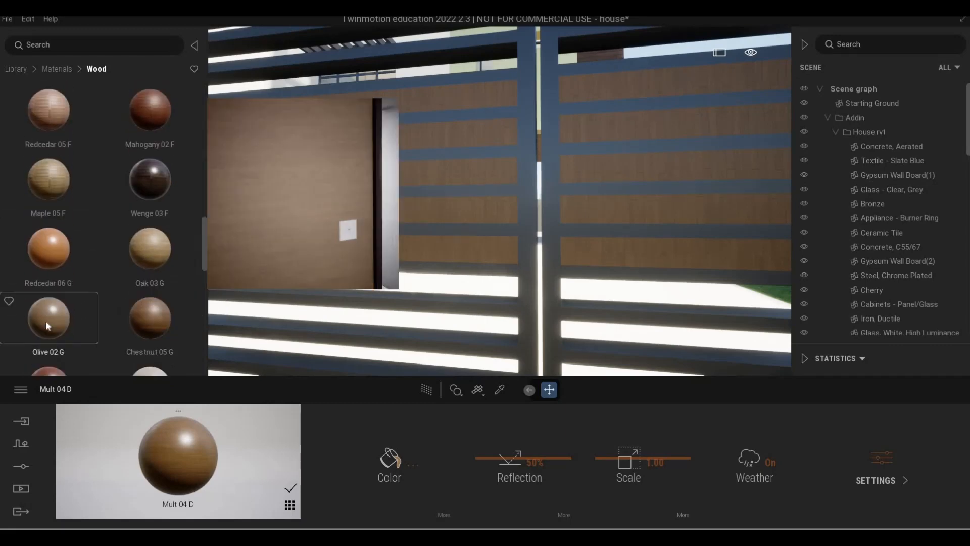
drag(46, 321, 495, 209)
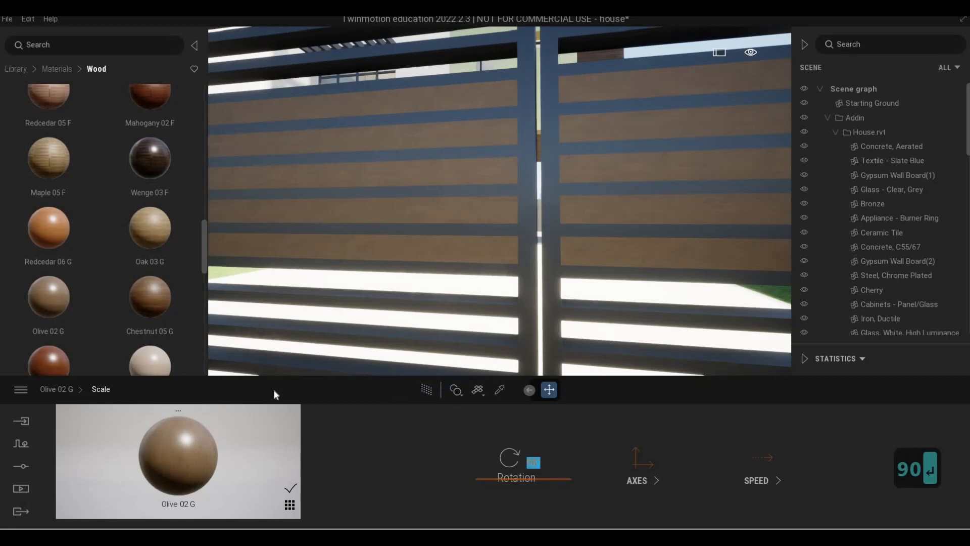
right_click(587, 436)
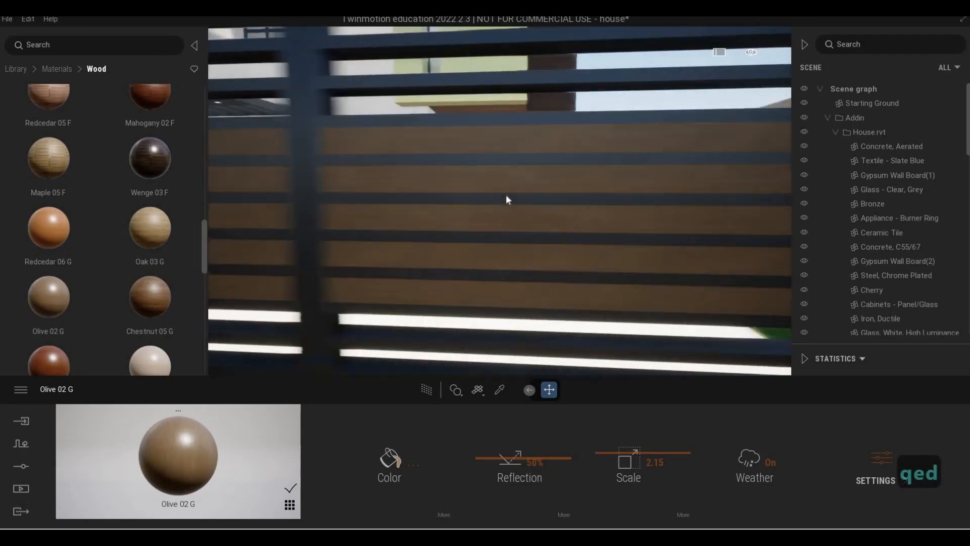
- Fly back along the fence and apply Olive 02 G to the panel between the brick pillars
key(s)
key(s)
key(a)
key(w)
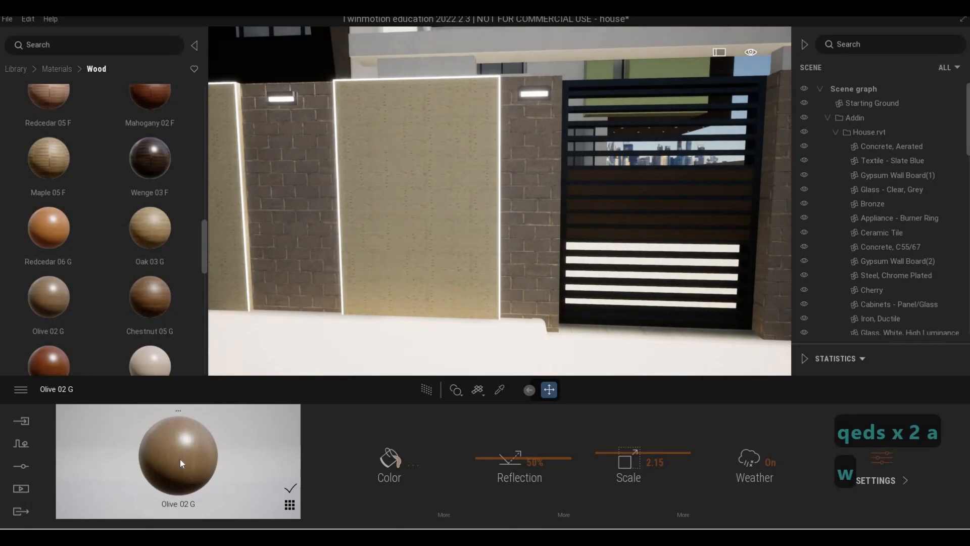
click(382, 281)
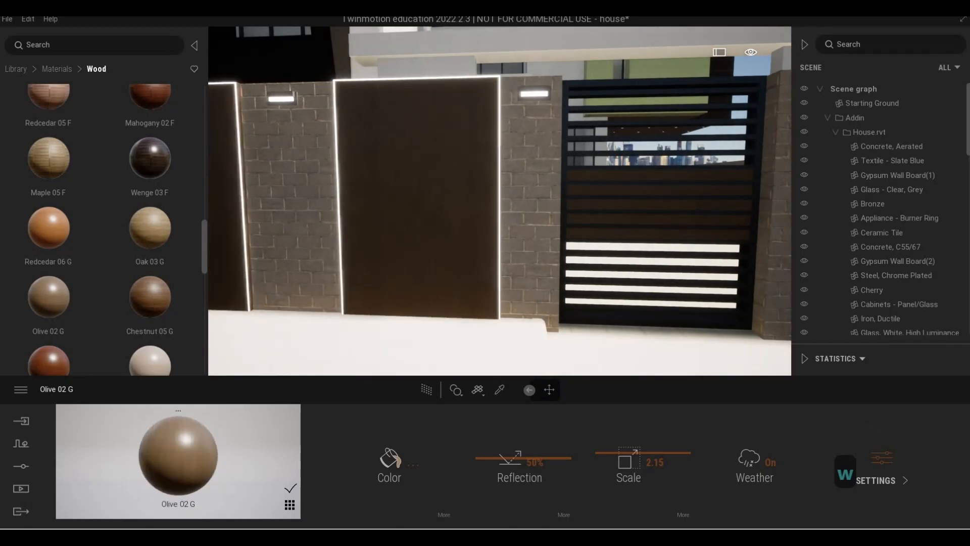
- Fly along the fence to inspect the wood panels and the gate
key(w)
key(w)
key(a)
key(d)
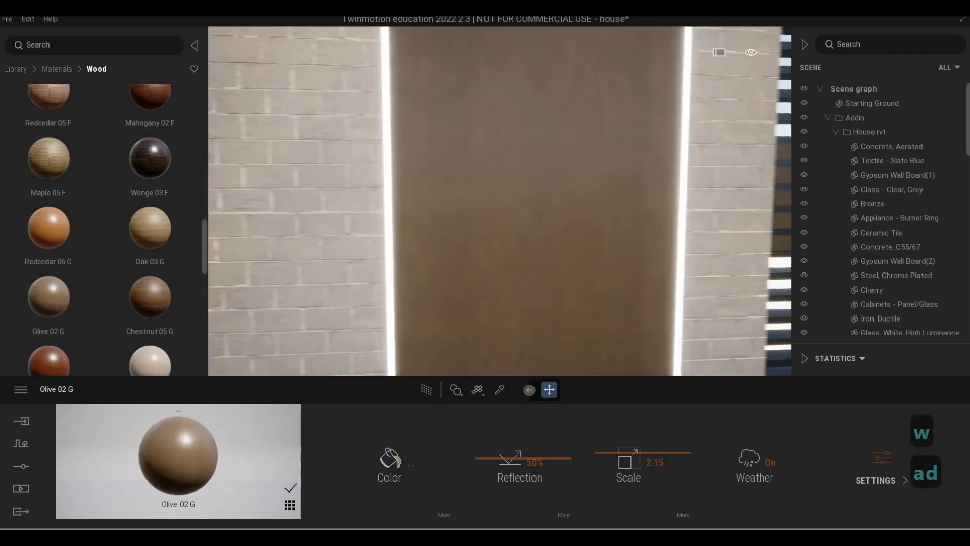
key(a)
key(d)
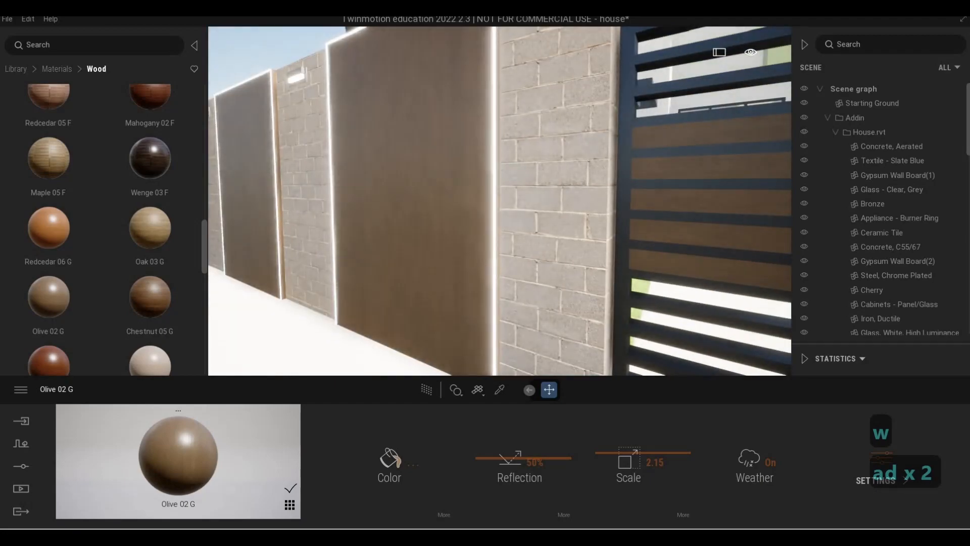
key(w)
key(s)
key(w)
key(s)
key(d)
key(q)
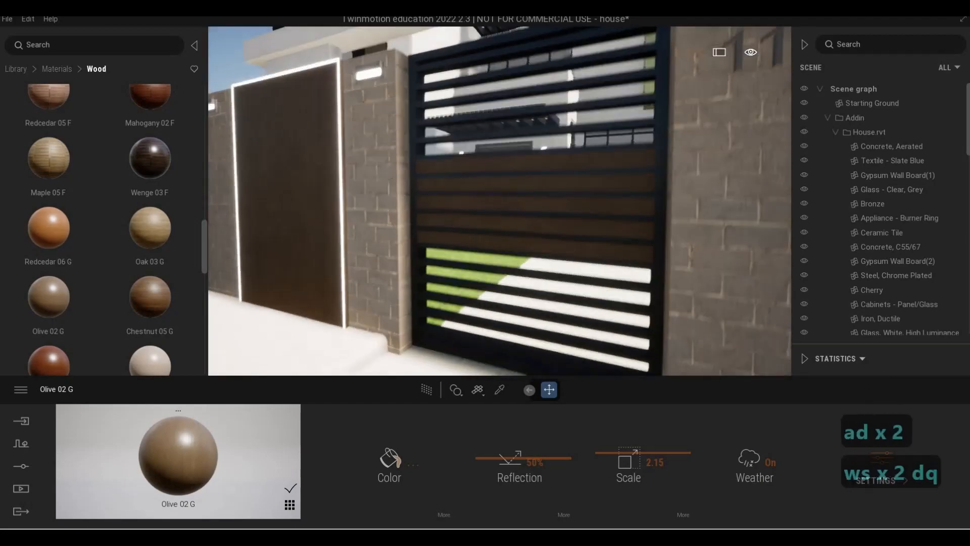
- Fly around the front of the house to the side entrance
key(d)
key(a)
key(s)
key(a)
key(e)
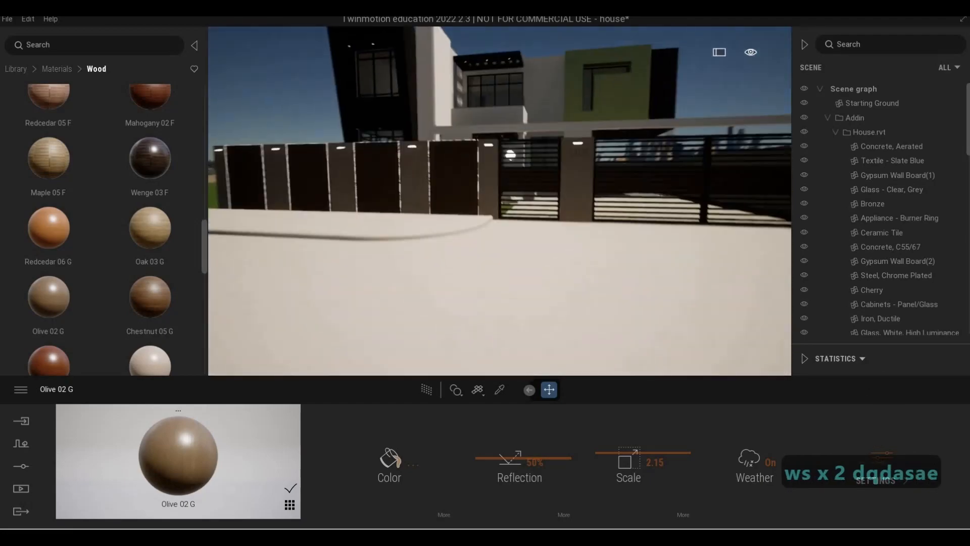
key(w)
key(d)
key(q)
key(d)
key(e)
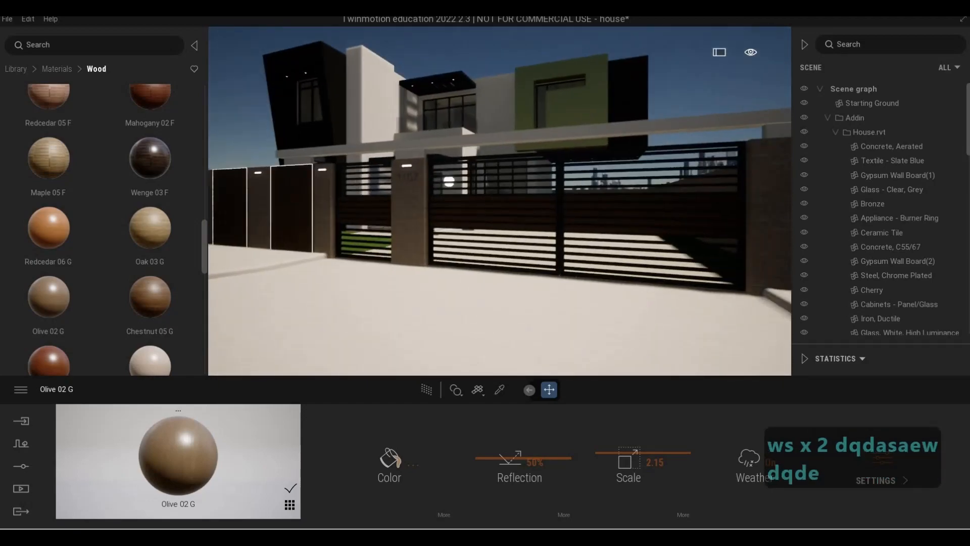
key(w)
key(a)
key(w)
key(d)
key(w)
key(q)
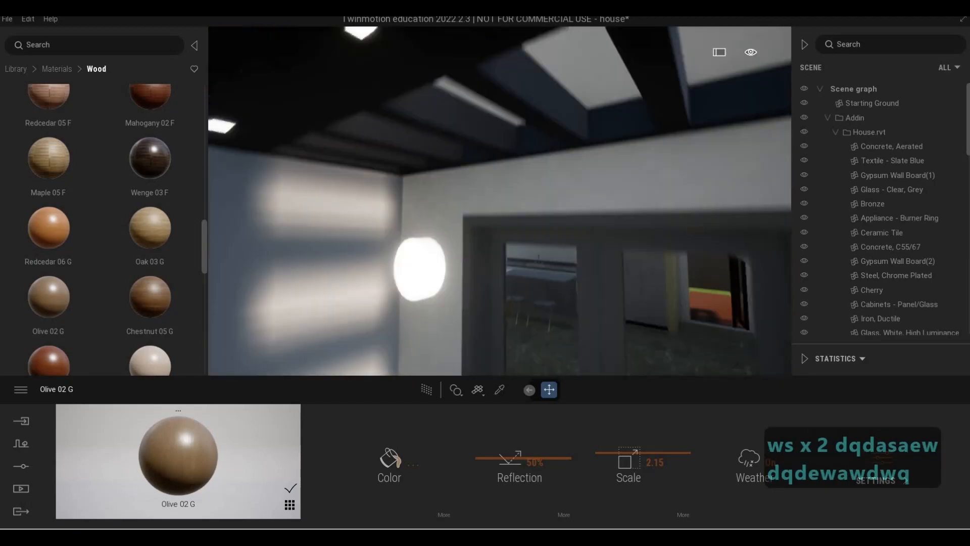
key(s)
key(a)
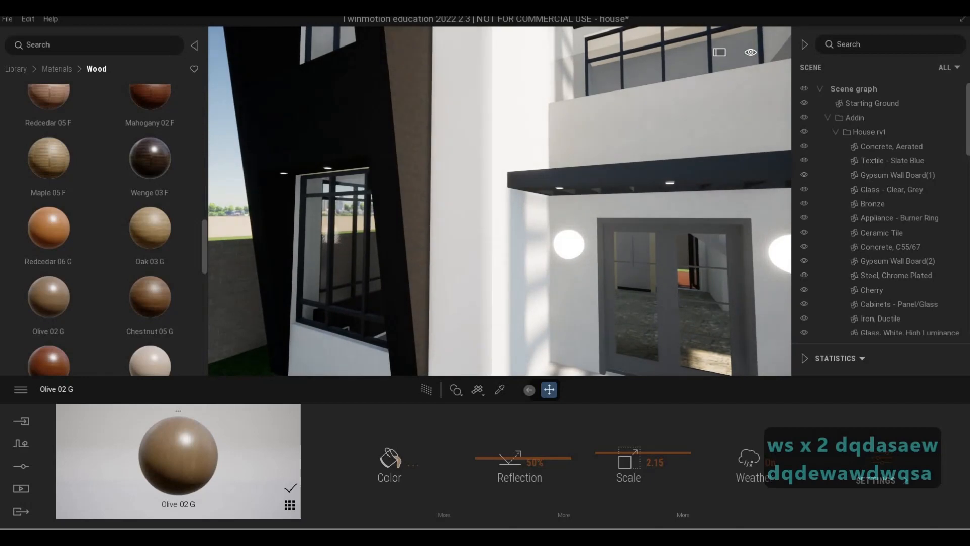
key(s)
key(d)
key(w)
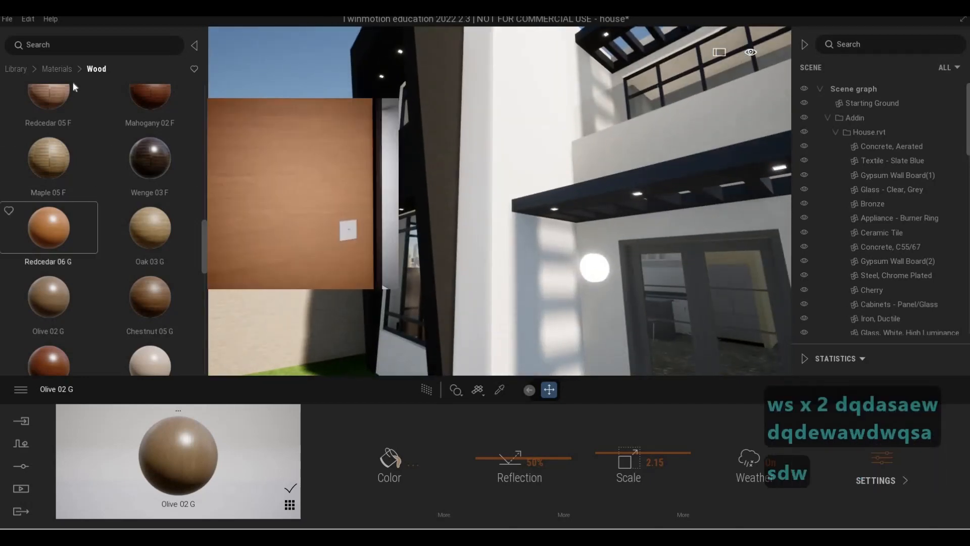
- Apply Stacked stone 05 from the Stones materials to the tall side wall at scale 5.41
scroll(71, 81, up, 2)
right_click(131, 243)
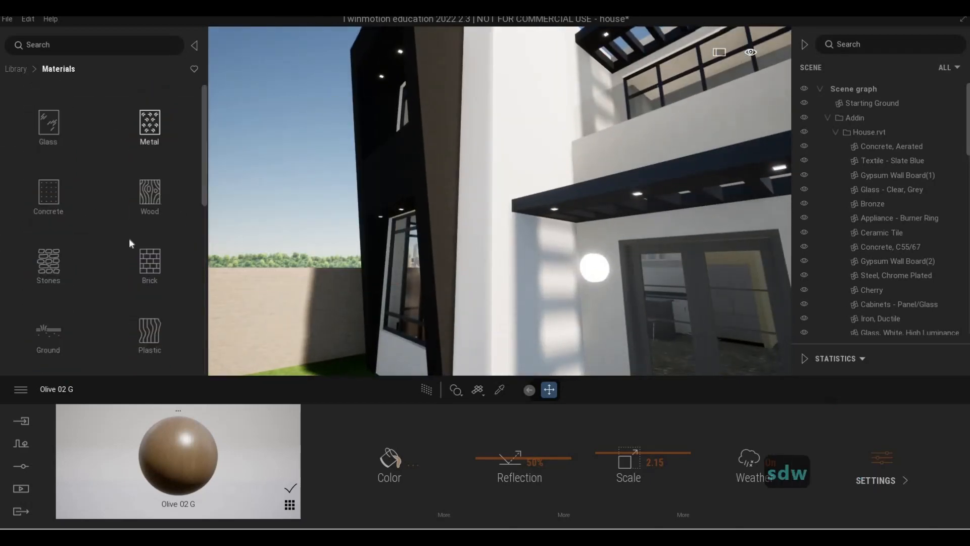
click(61, 262)
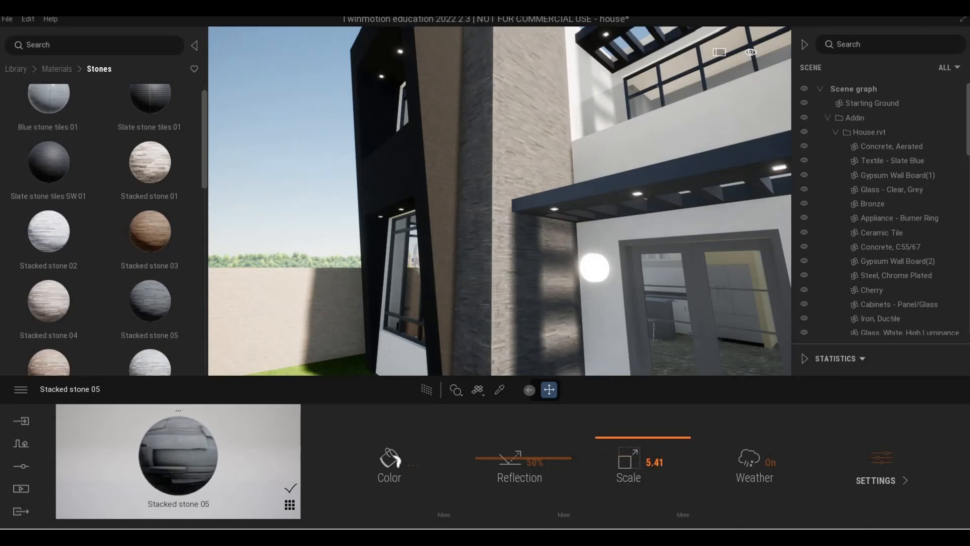
- Fly around the stone-clad wall to inspect it
key(s)
key(a)
key(w)
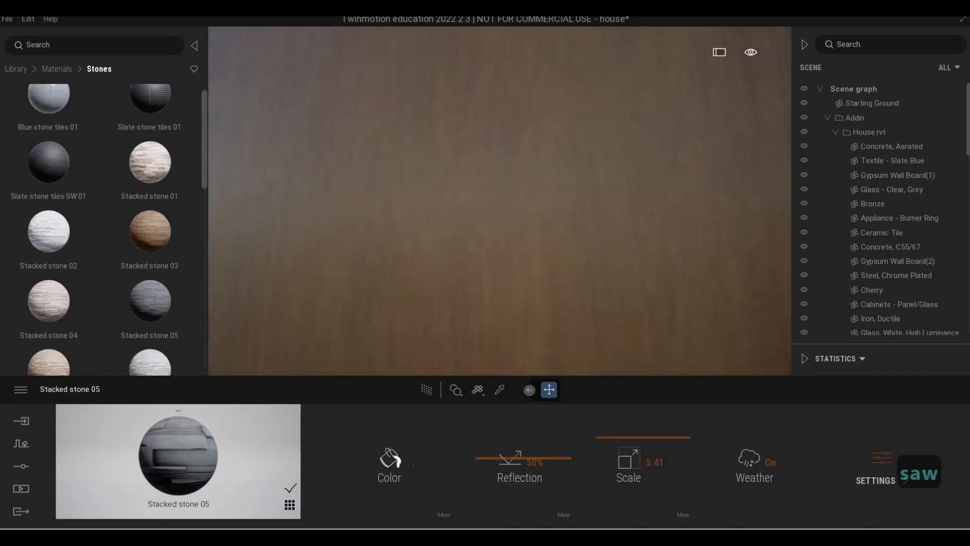
key(q)
key(q)
key(d)
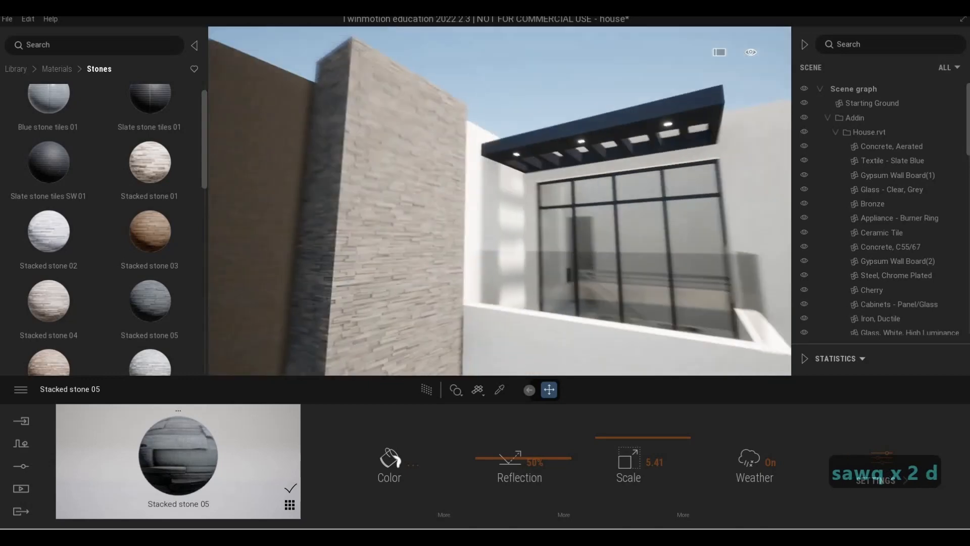
key(w)
key(s)
key(d)
- Fly over the upper terrace to view the stone wall from the other side
key(d)
key(s)
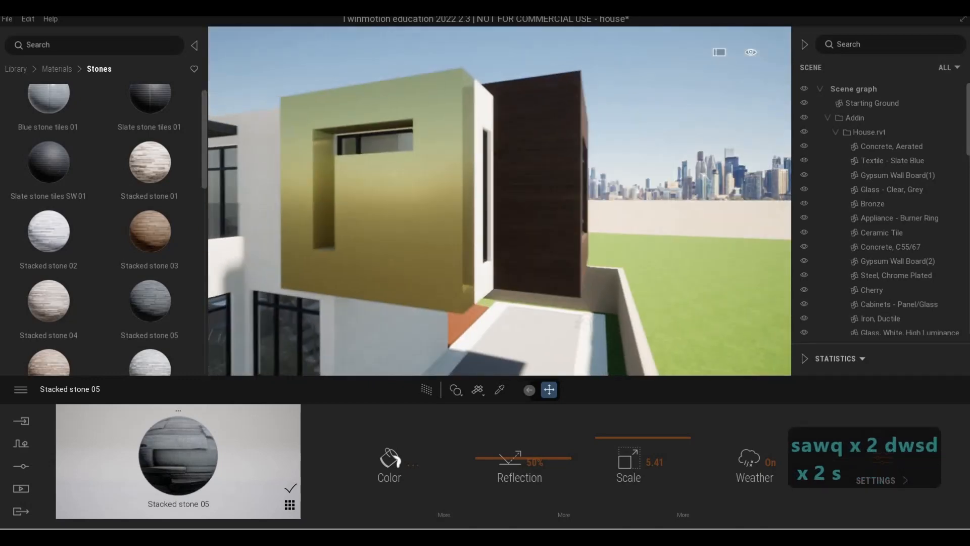
key(w)
key(d)
key(a)
key(a)
key(w)
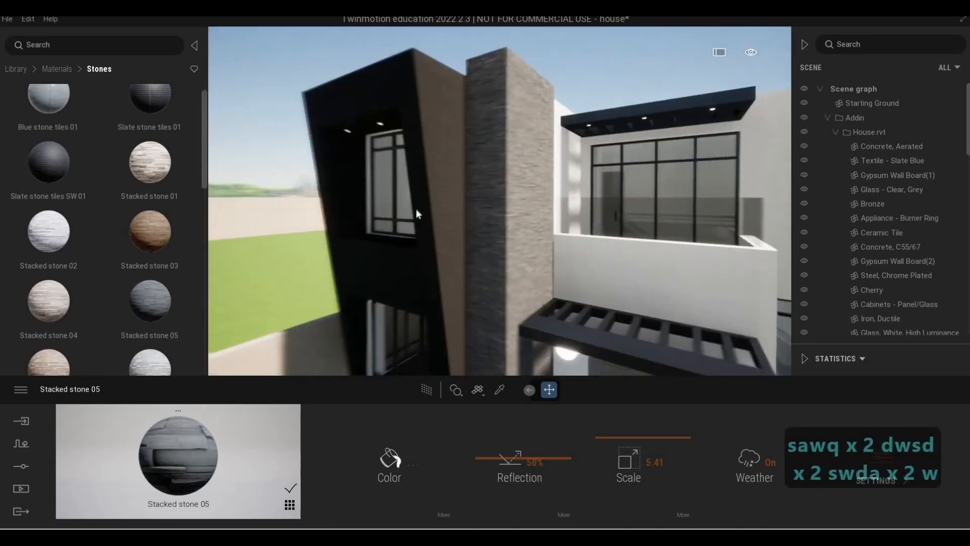
key(w)
key(d)
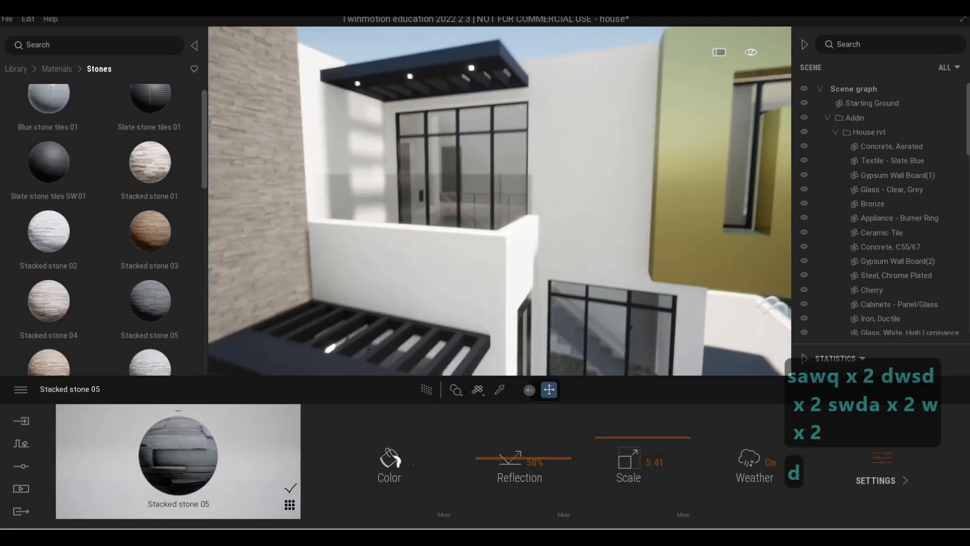
key(e)
key(w)
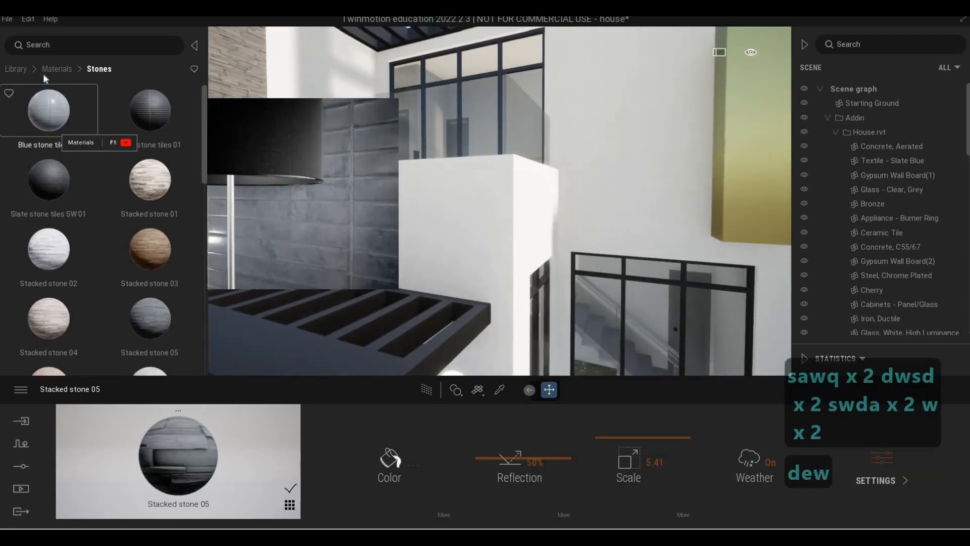
- Browse the Quixel Megascans surface categories and open the painted plaster surfaces
click(57, 69)
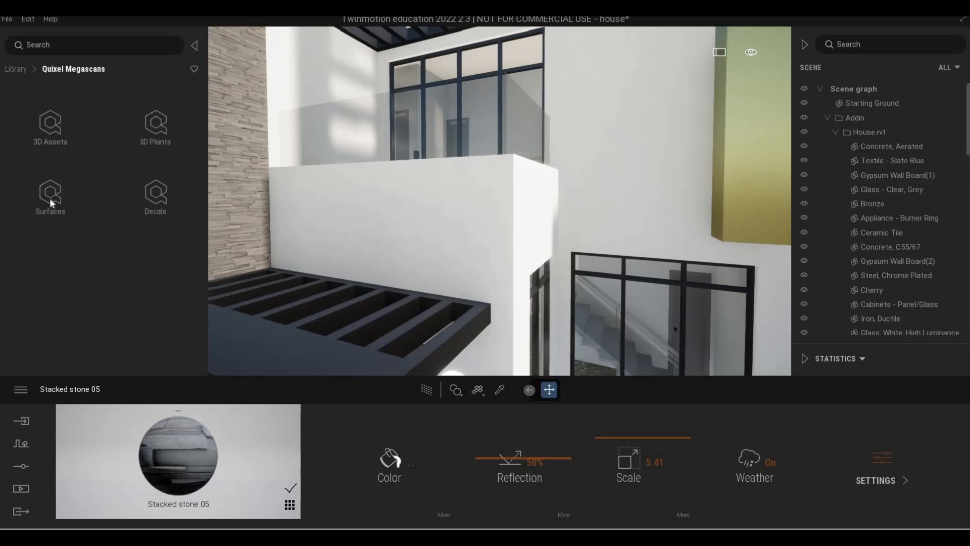
click(50, 202)
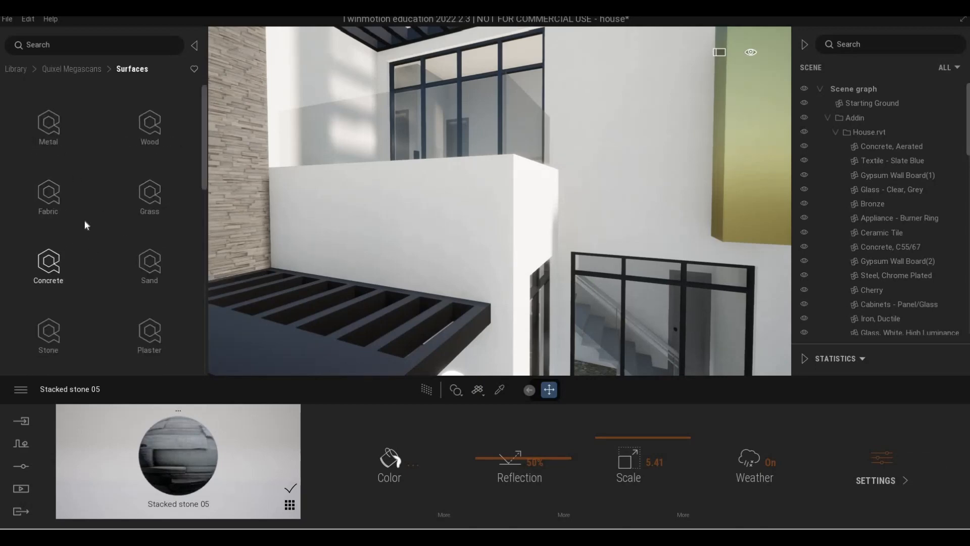
scroll(84, 225, down, 1)
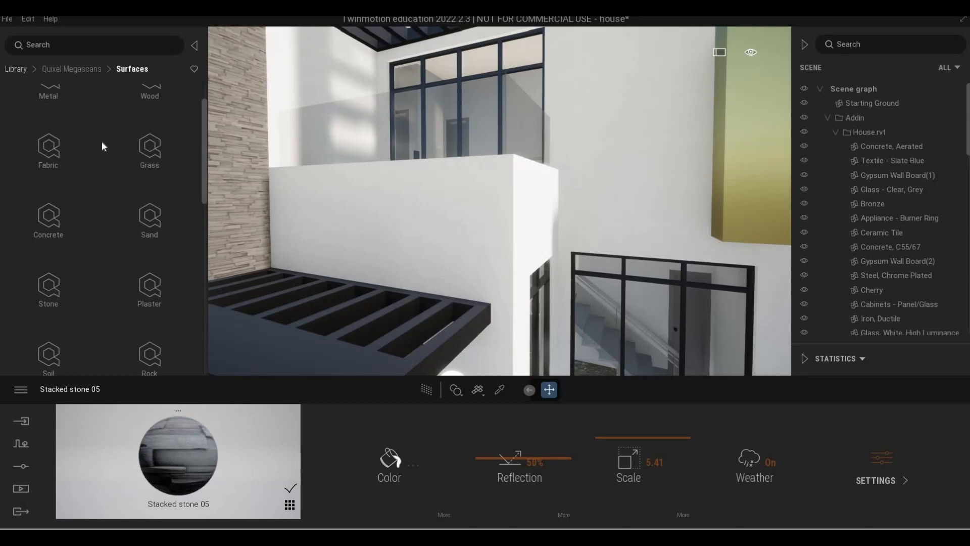
click(22, 68)
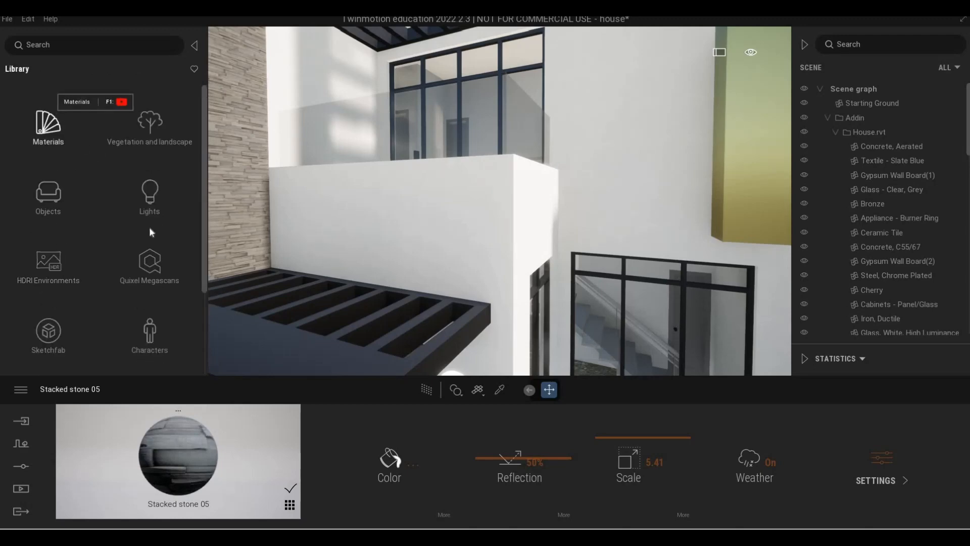
click(152, 263)
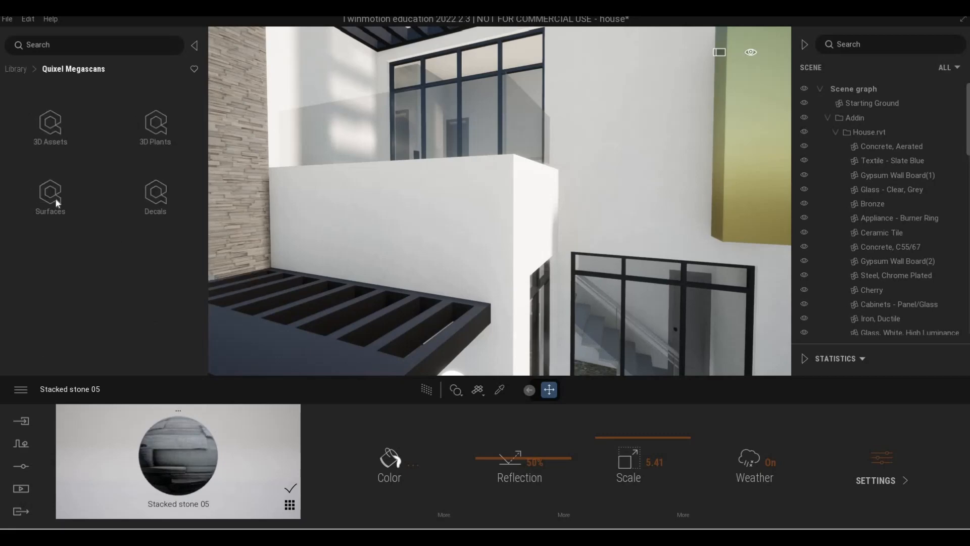
click(56, 198)
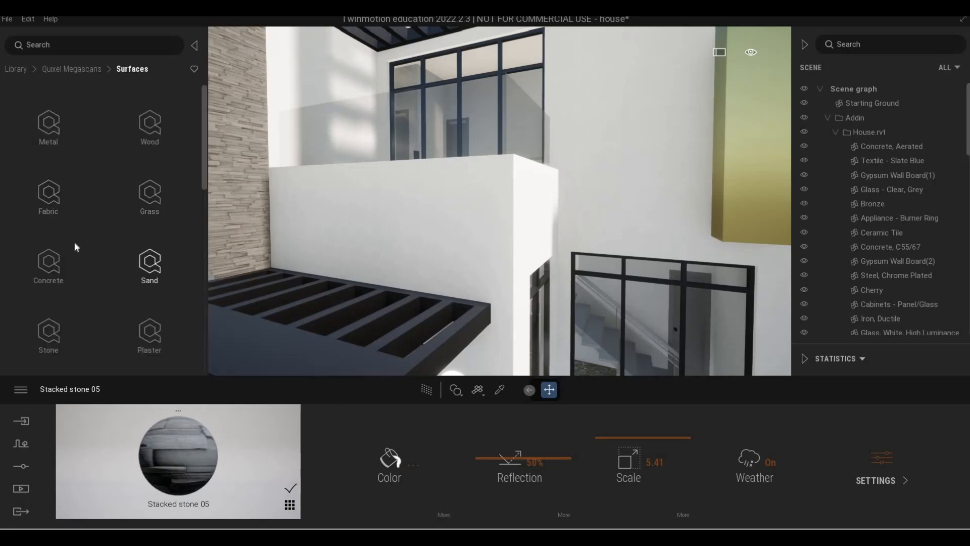
scroll(70, 255, down, 1)
scroll(56, 228, down, 2)
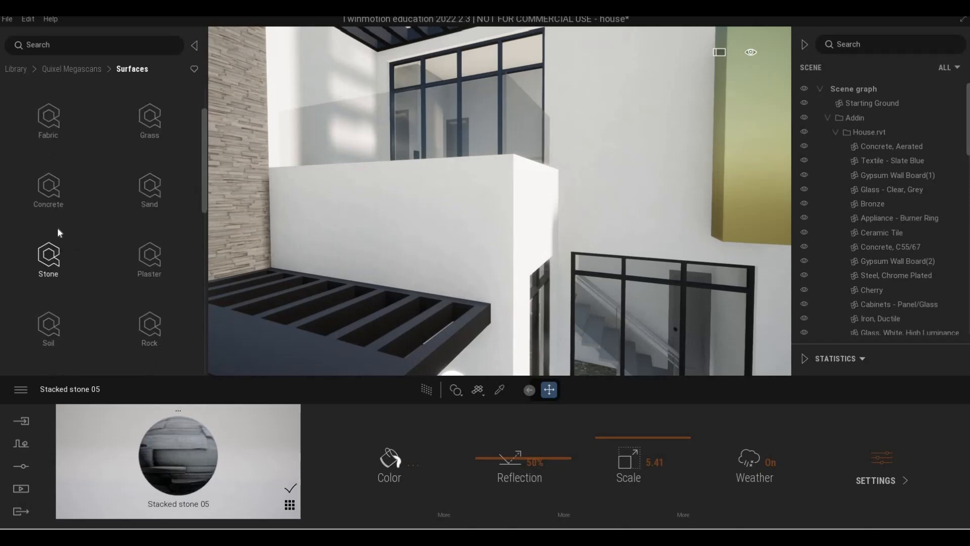
click(50, 182)
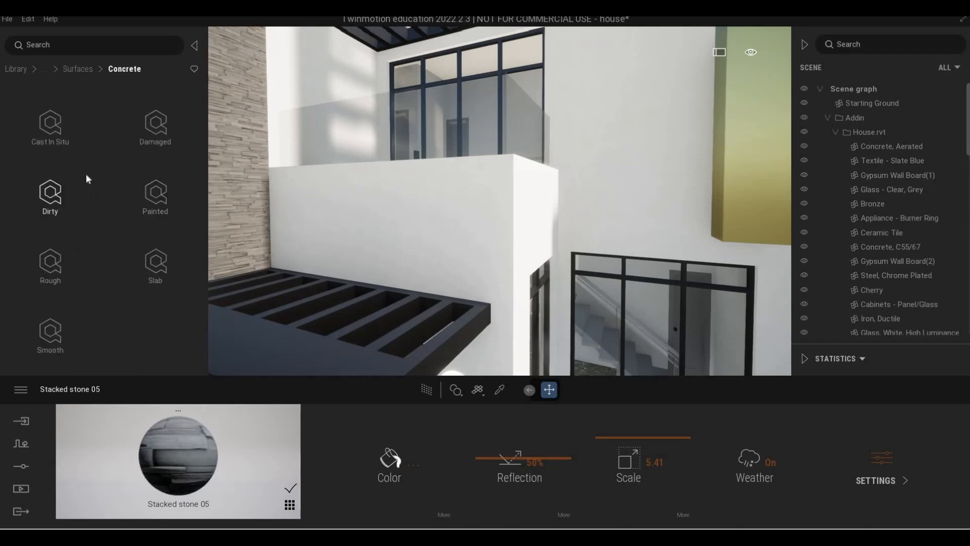
click(65, 72)
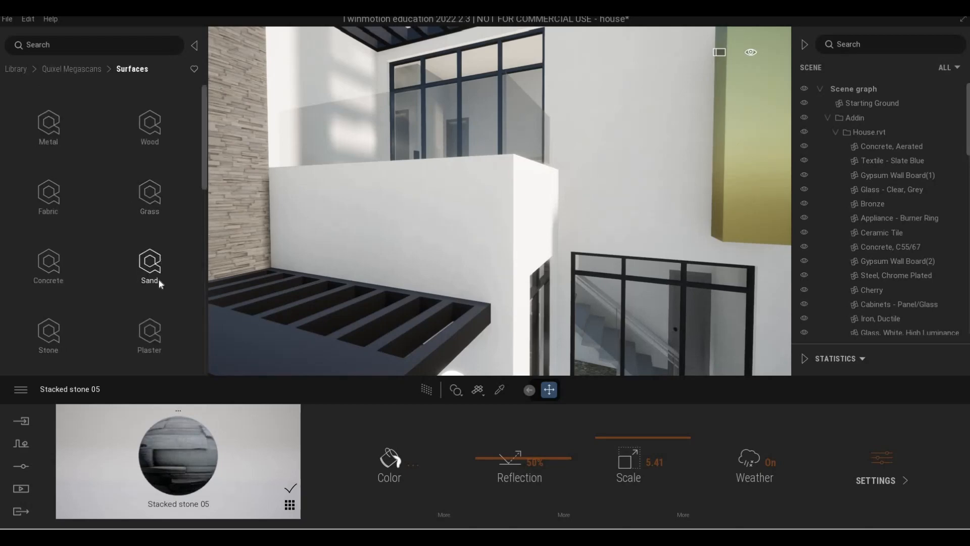
scroll(159, 283, down, 2)
click(150, 280)
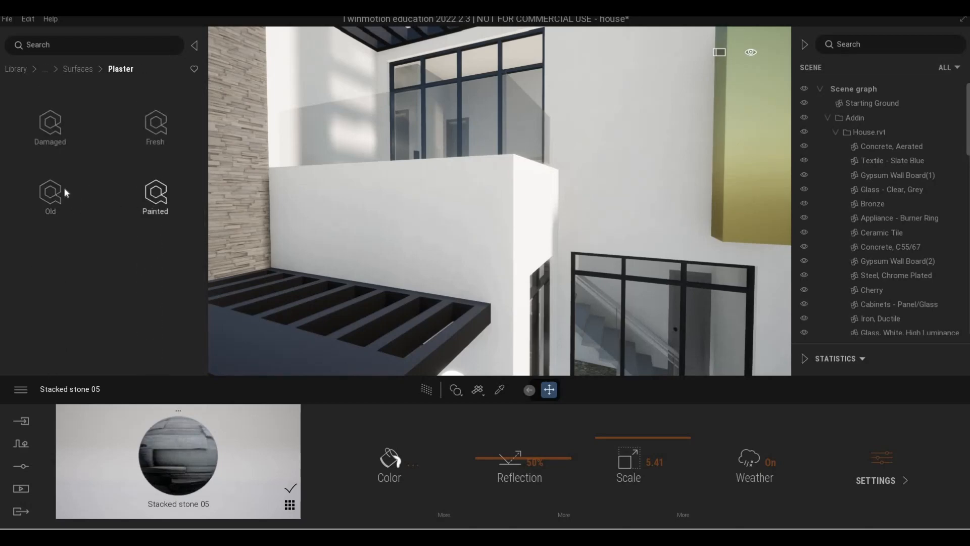
click(155, 194)
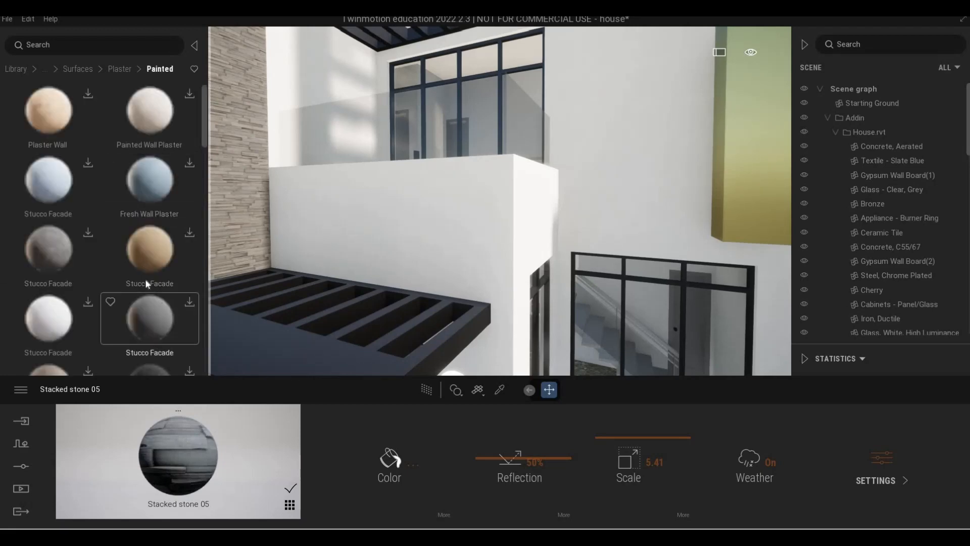
- Download two Stucco Facade surfaces and the Painted Concrete surface from the painted plaster collection
scroll(129, 274, down, 1)
scroll(124, 277, up, 1)
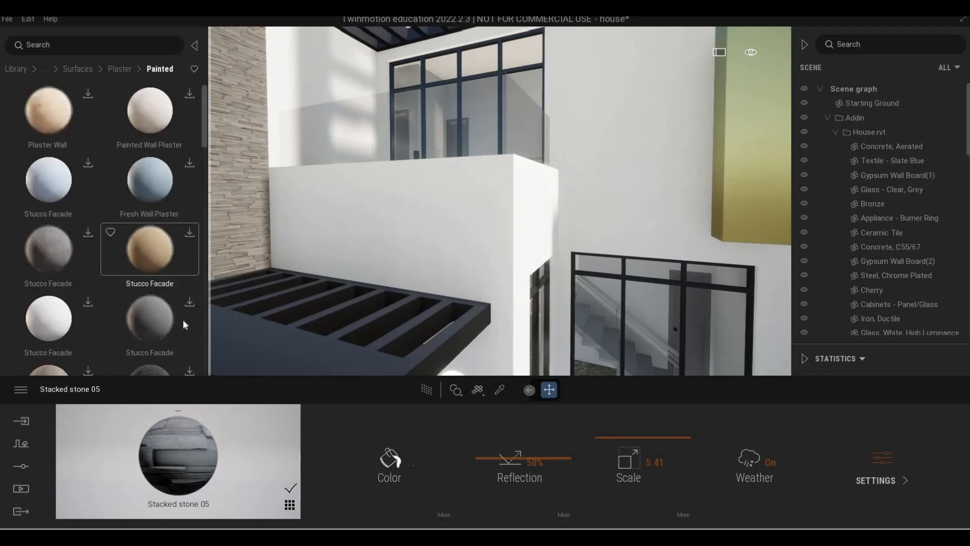
click(189, 303)
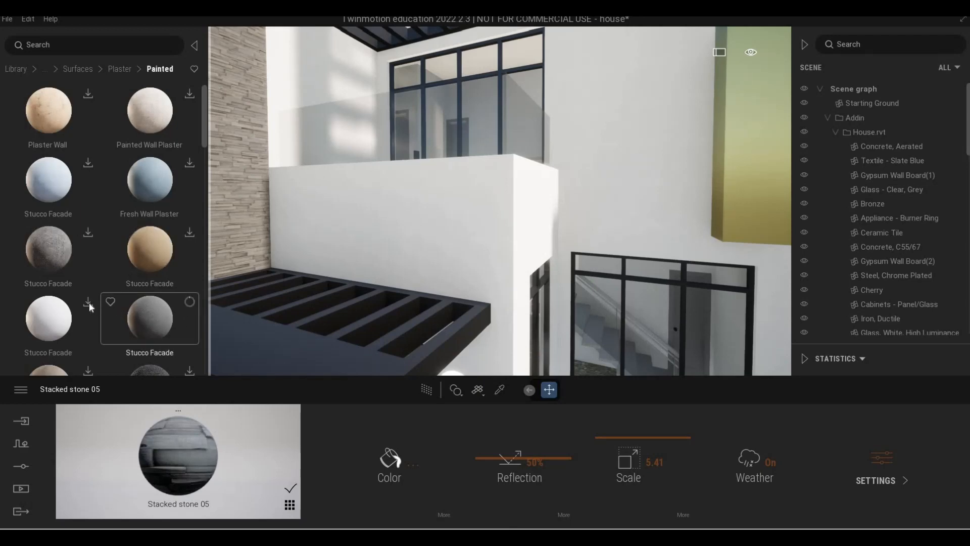
click(88, 302)
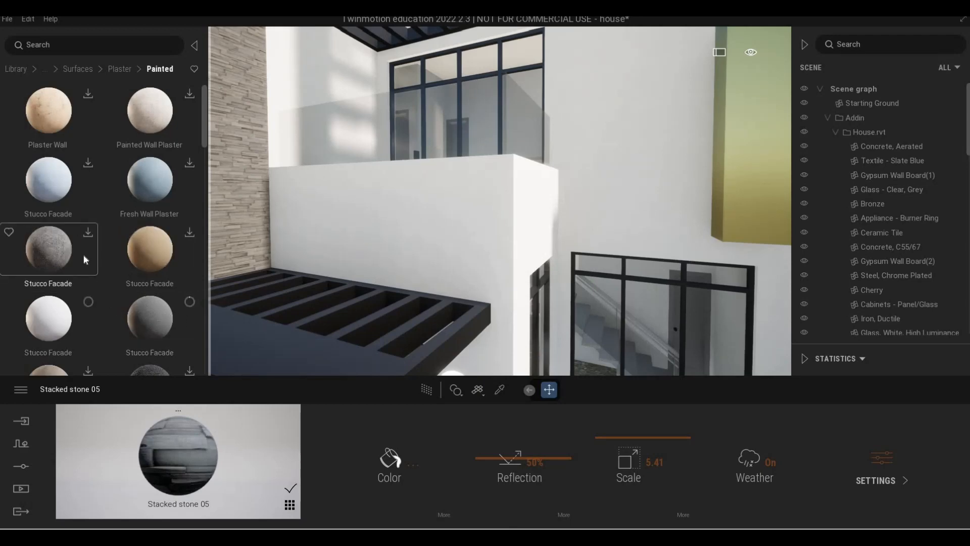
scroll(85, 255, down, 1)
scroll(187, 268, down, 1)
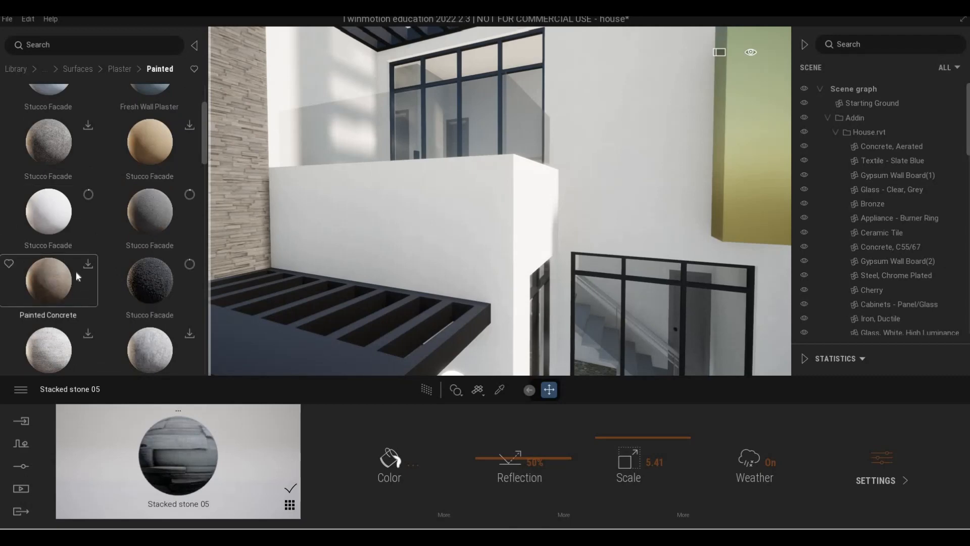
click(88, 264)
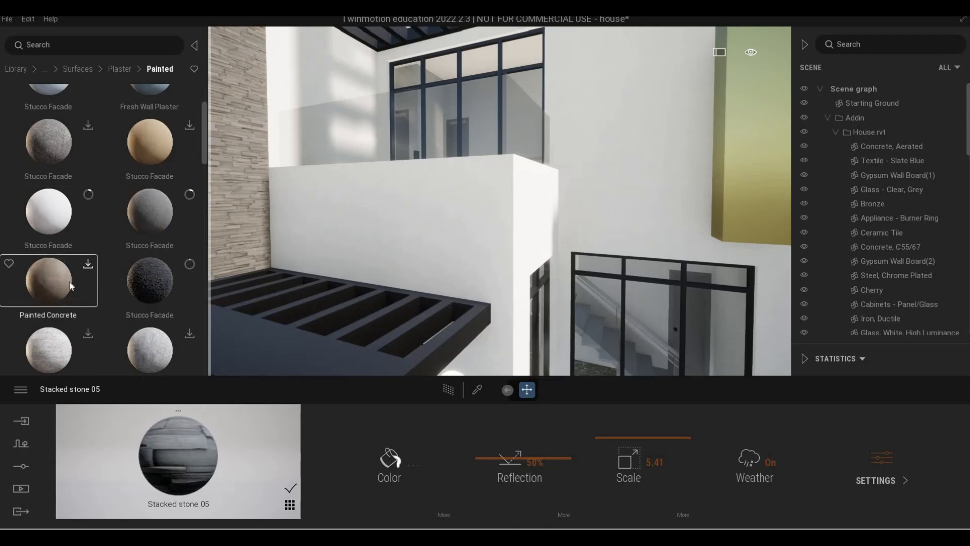
- Fly around the side of the house past the stone wall to the upper terrace
key(s)
key(a)
key(a)
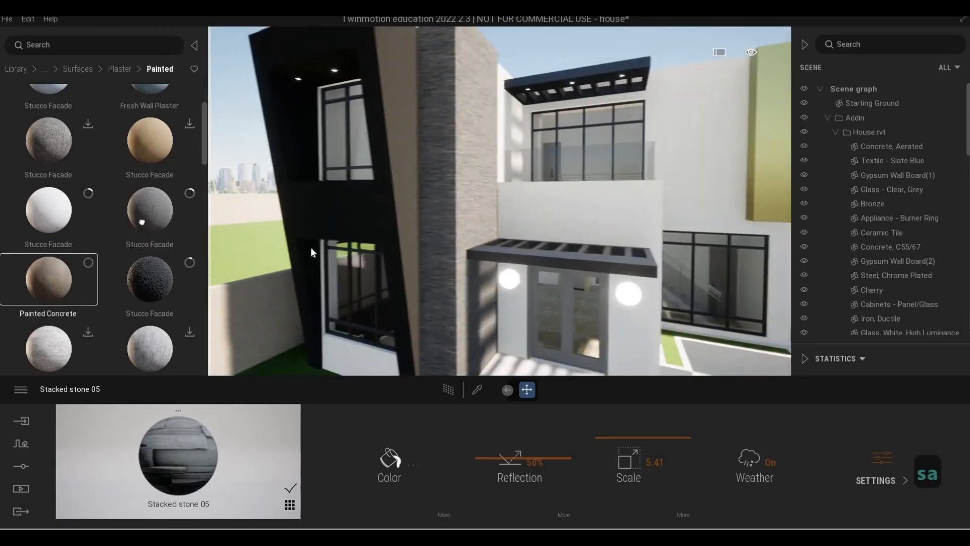
key(w)
key(d)
key(a)
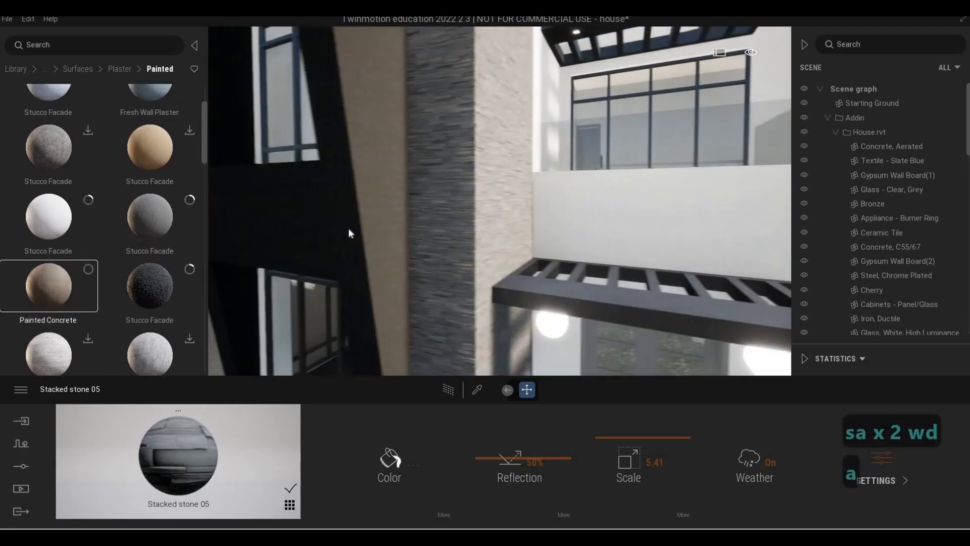
key(d)
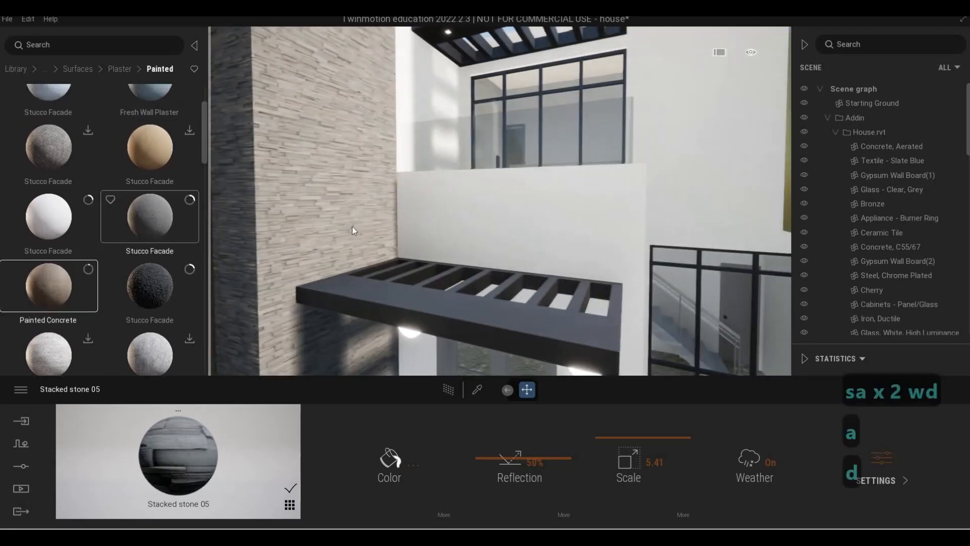
key(s)
key(d)
key(d)
key(d)
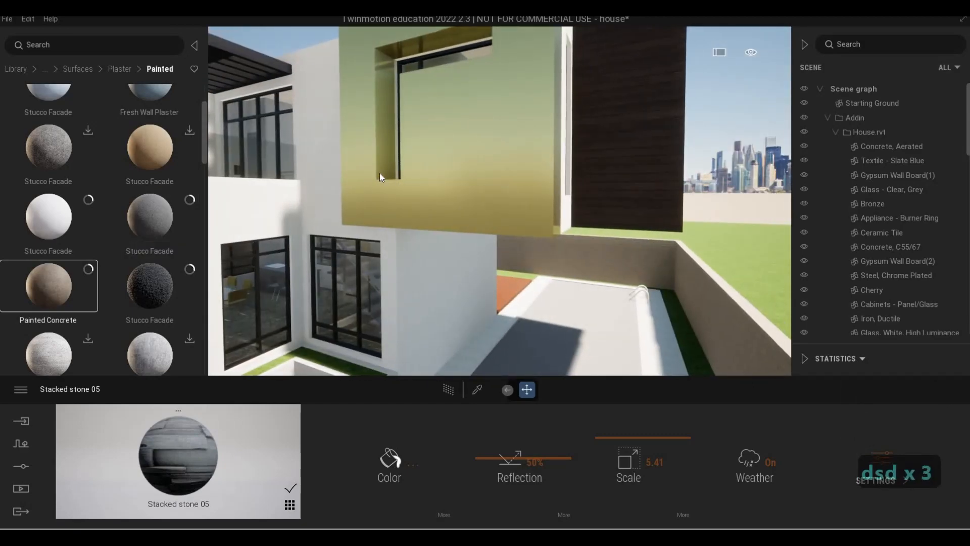
- Fly past the front entrance and side of the house to the backyard pool
key(a)
key(w)
key(d)
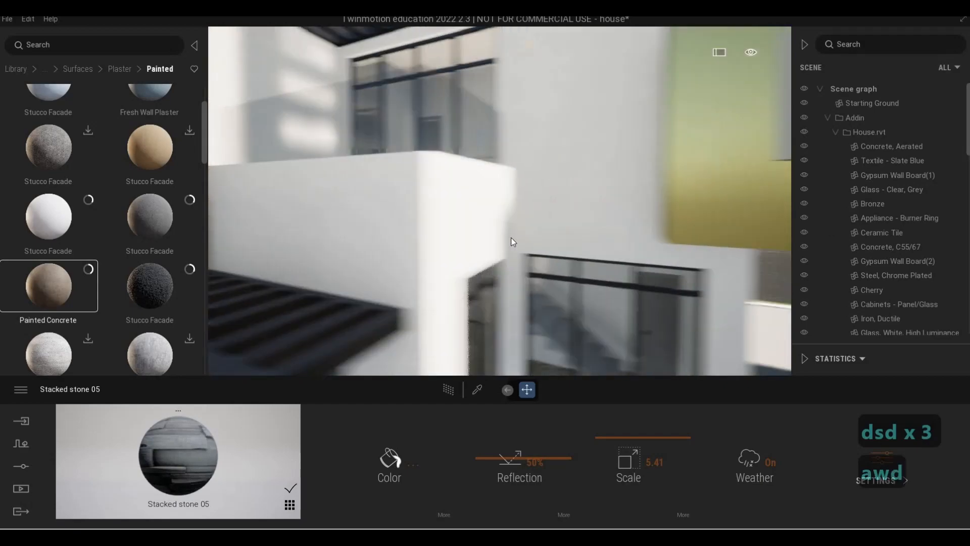
key(e)
key(d)
key(a)
key(a)
key(a)
key(a)
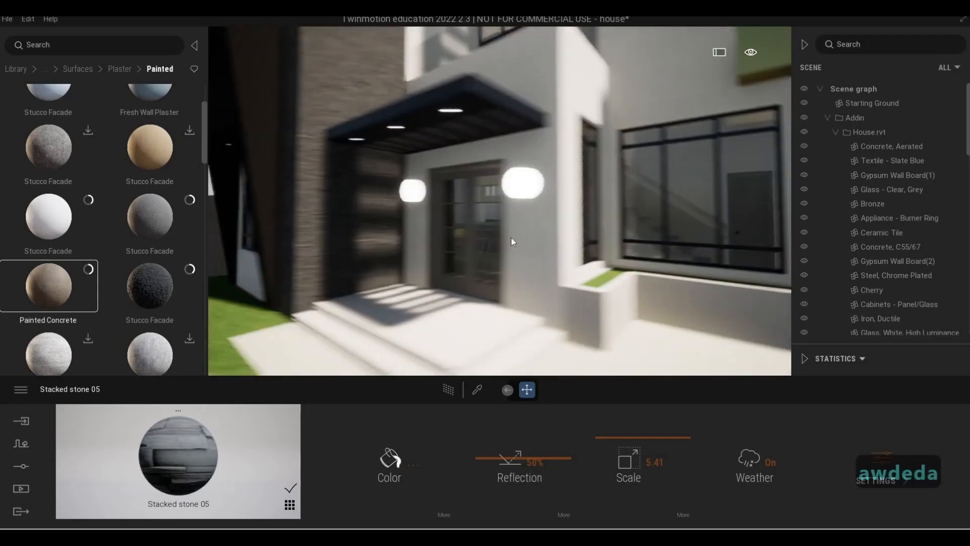
key(d)
key(d)
key(d)
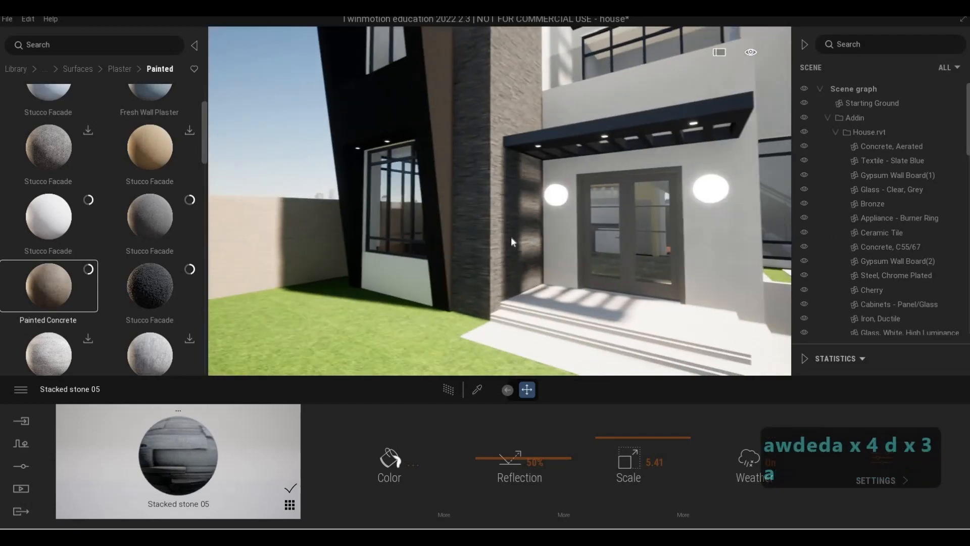
key(a)
key(d)
key(w)
key(a)
key(w)
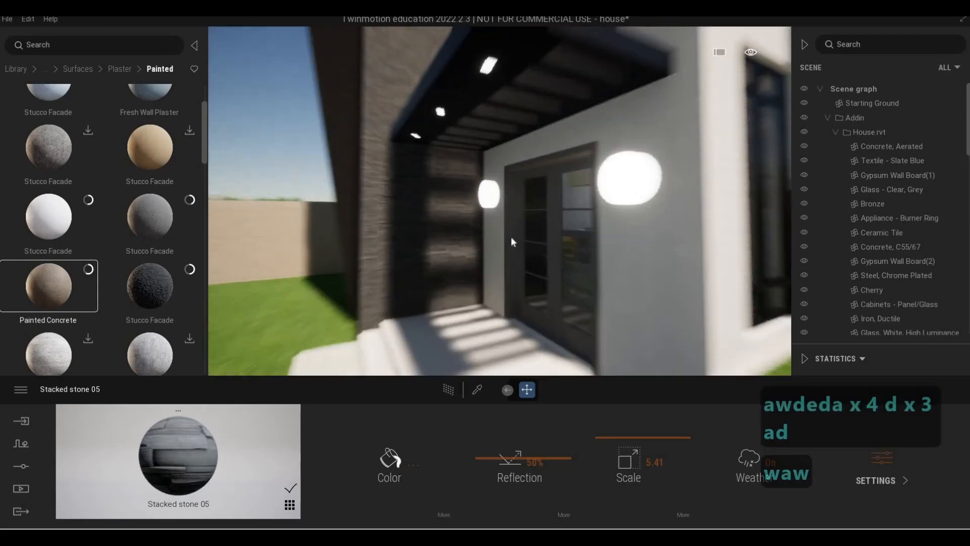
key(a)
key(s)
key(d)
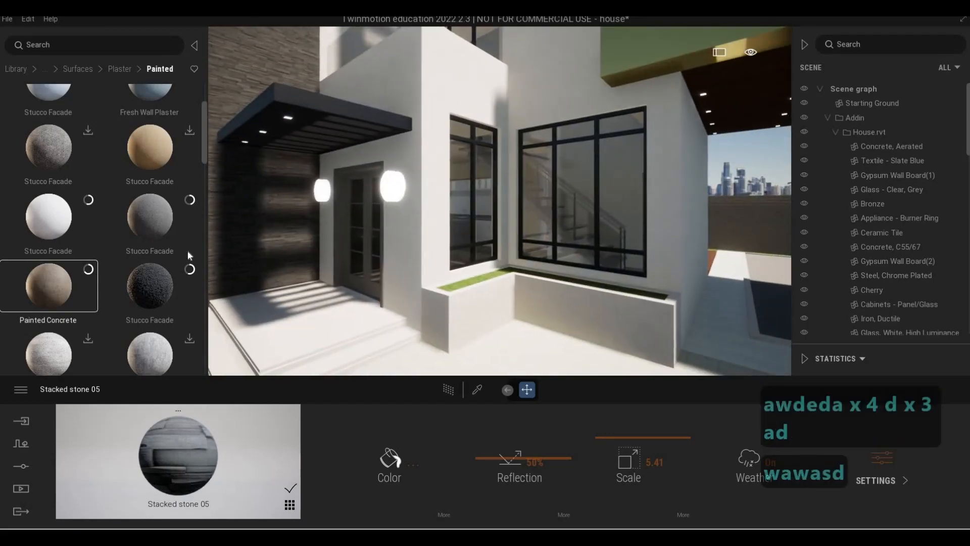
key(s)
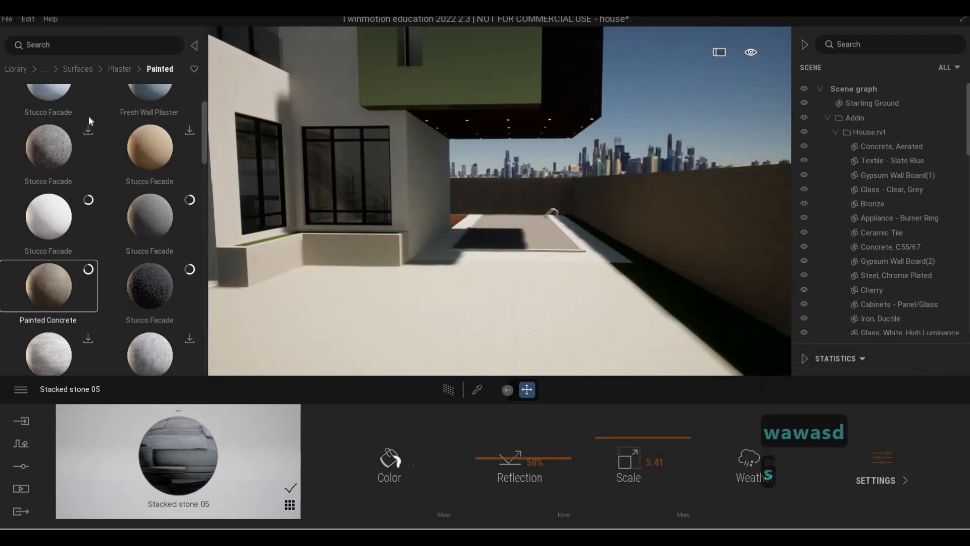
key(w)
- Apply Pool 01 from the Water materials to the backyard pool basin
click(23, 71)
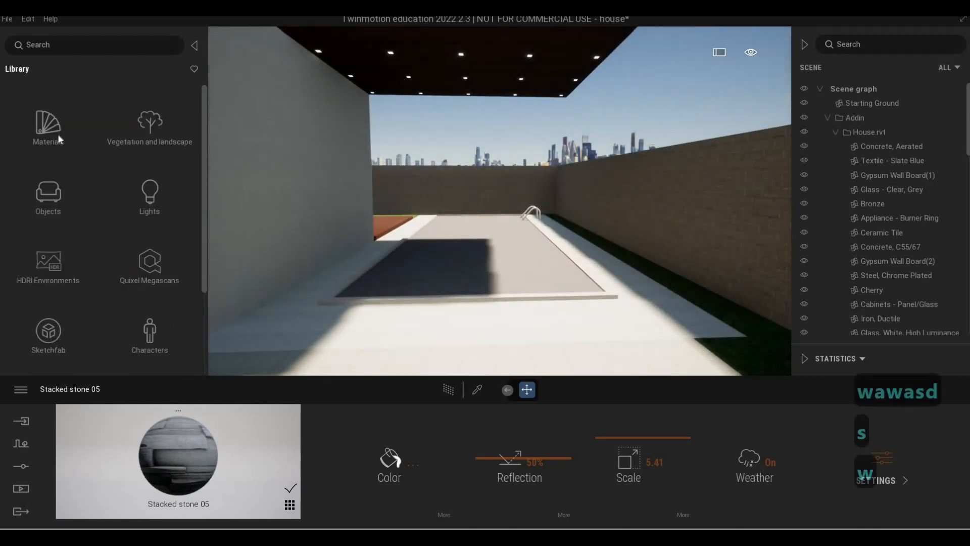
click(48, 124)
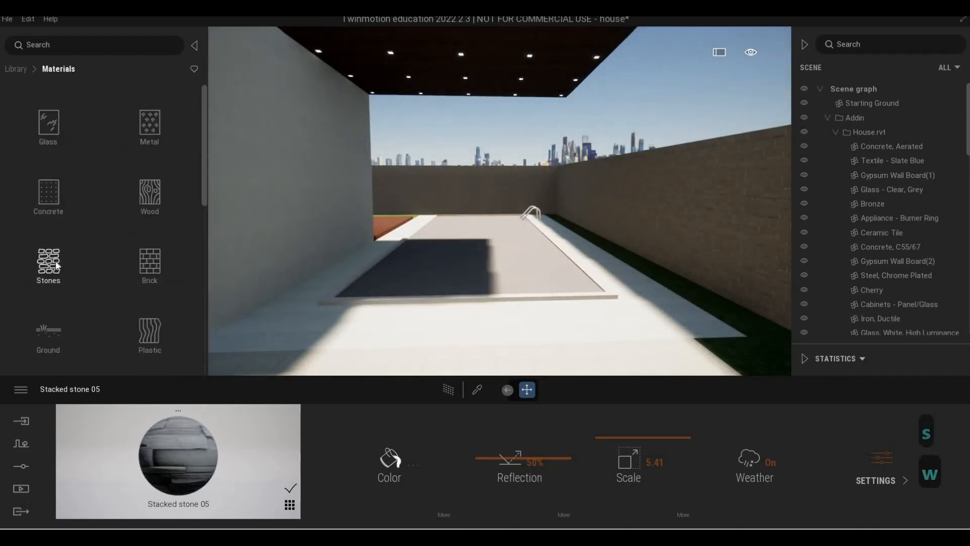
scroll(67, 262, down, 4)
scroll(69, 303, down, 3)
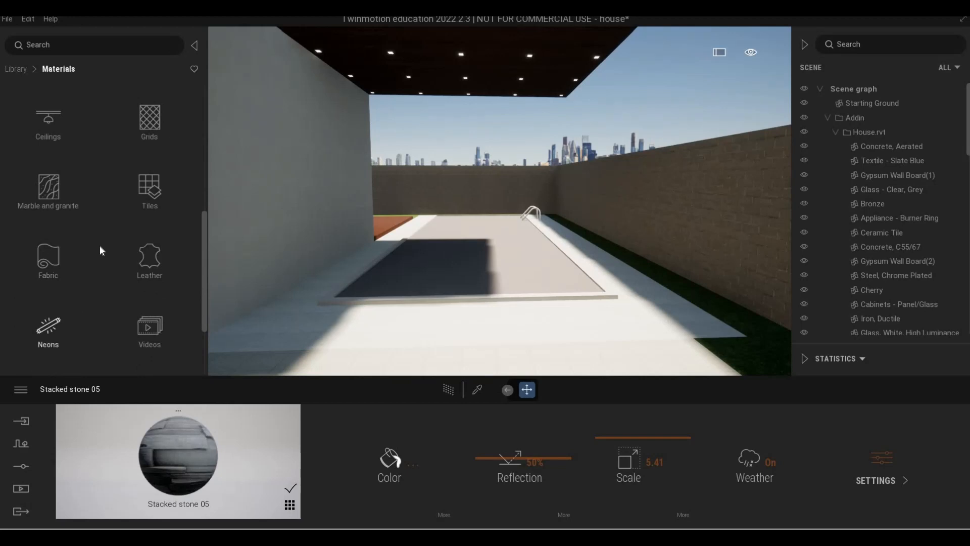
scroll(65, 302, up, 4)
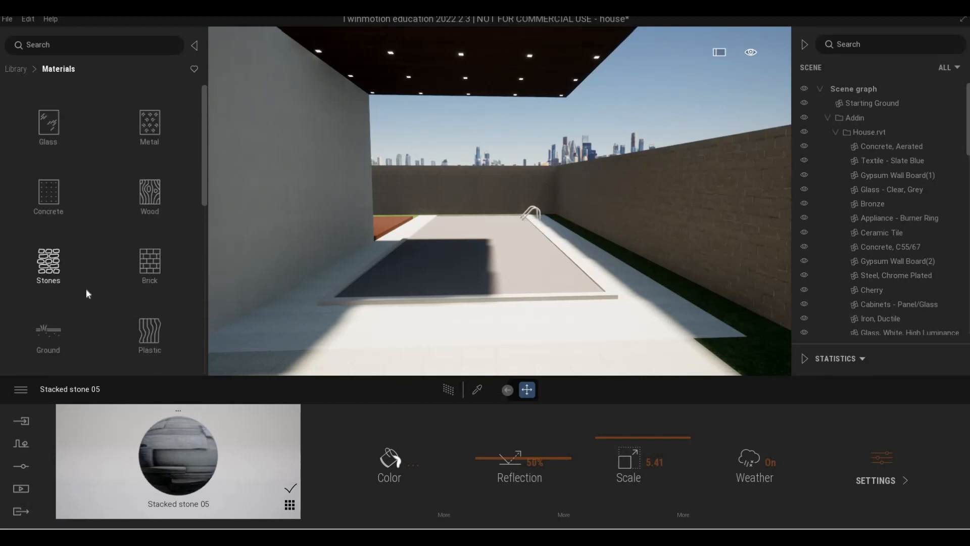
scroll(86, 291, down, 1)
scroll(87, 292, down, 3)
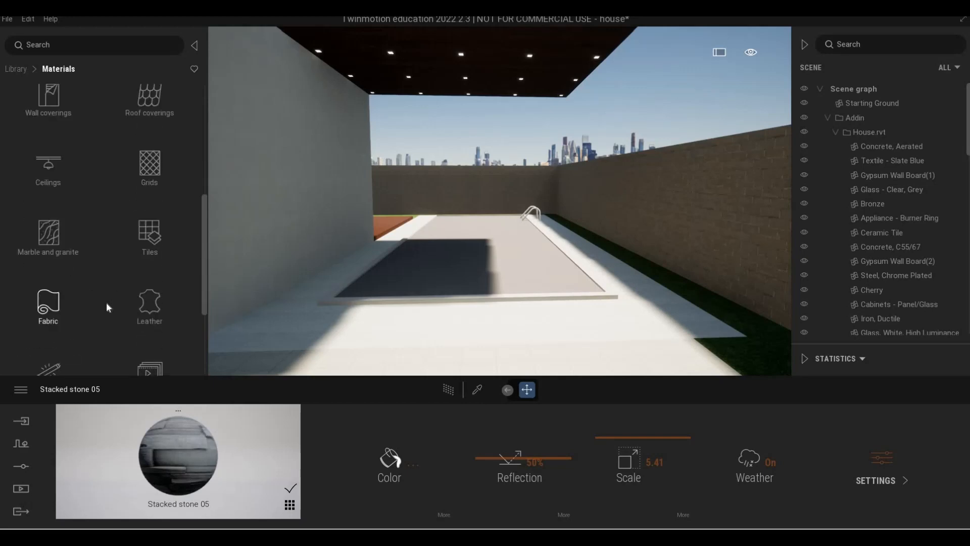
scroll(94, 307, down, 2)
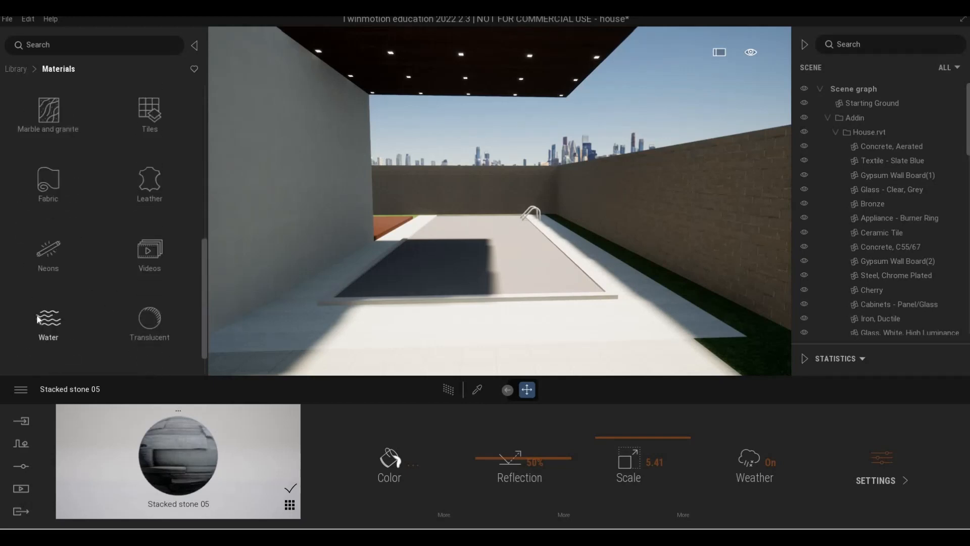
click(38, 318)
key(w)
key(w)
key(s)
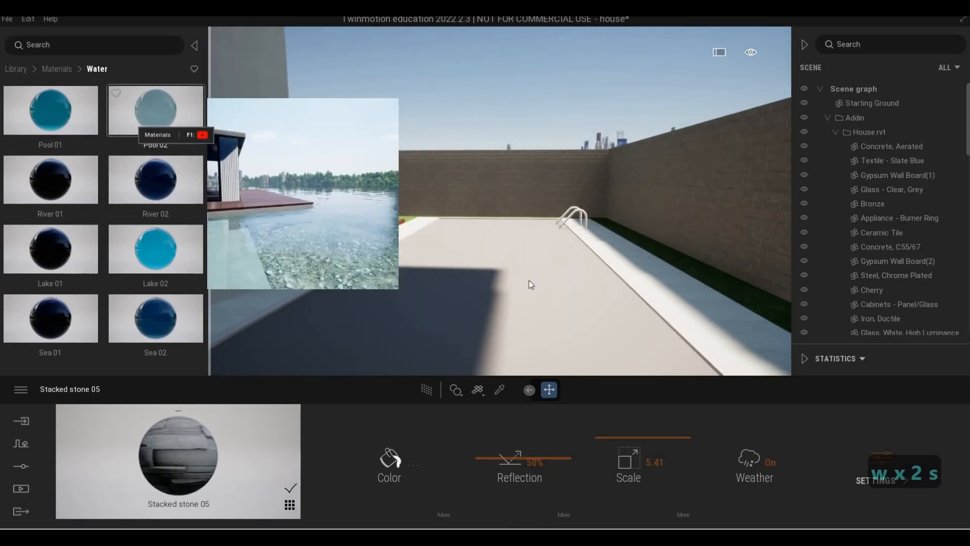
click(529, 306)
key(s)
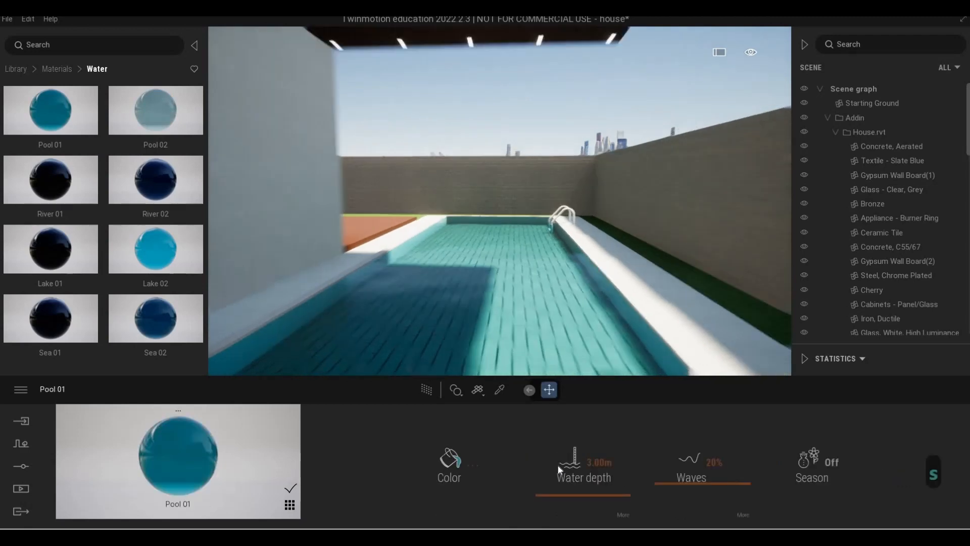
- Set the pool water depth to 0.10 m
drag(586, 483, 502, 491)
click(468, 467)
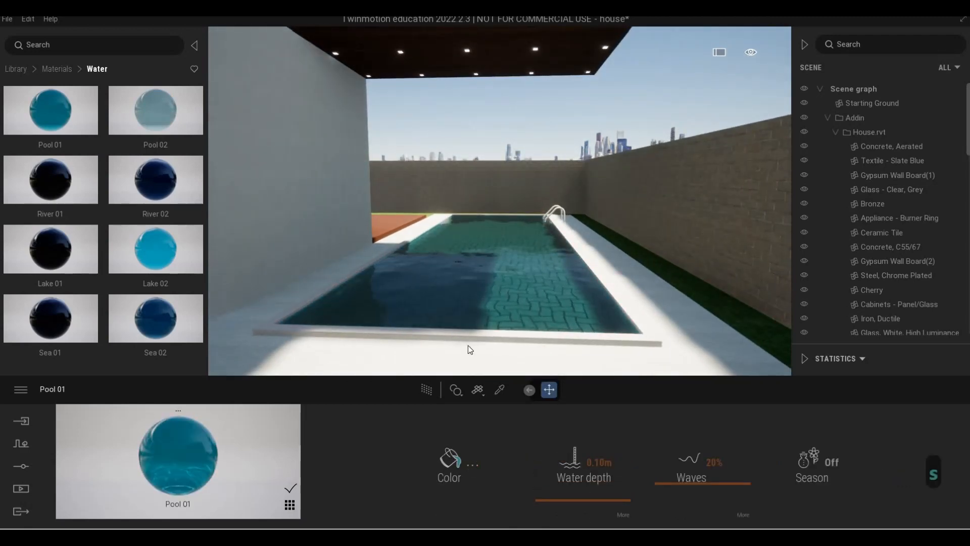
- Darken the Pool 01 water colour with the color picker's brightness slider and confirm
click(470, 281)
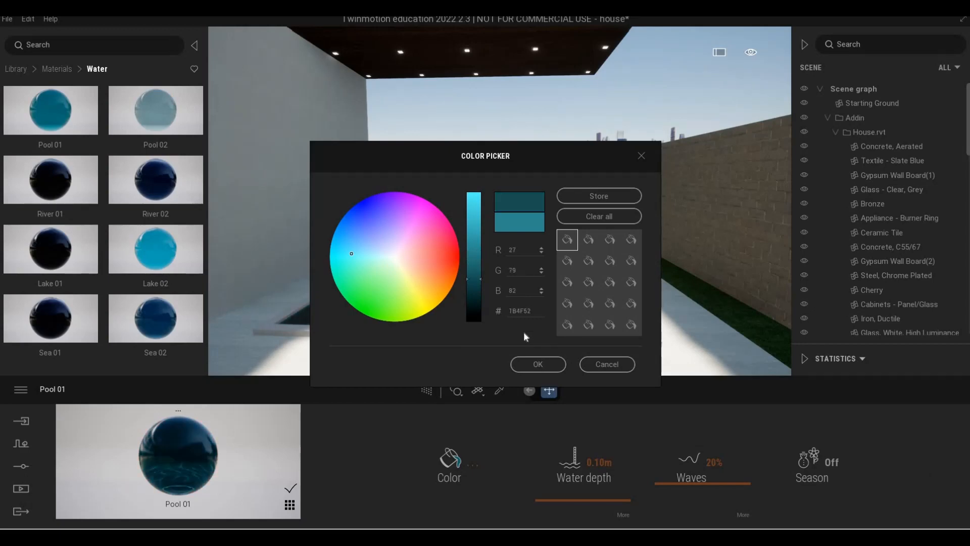
click(528, 361)
click(461, 465)
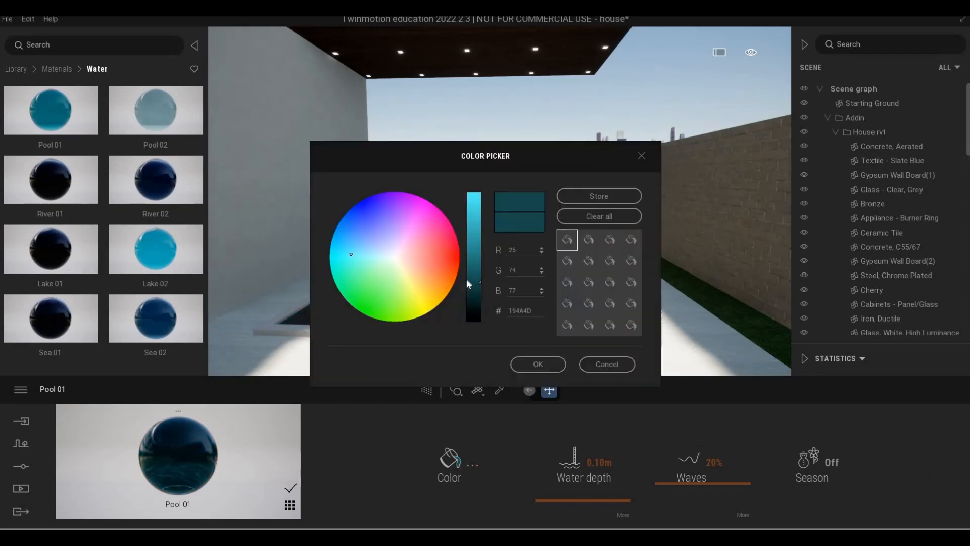
click(469, 299)
click(543, 368)
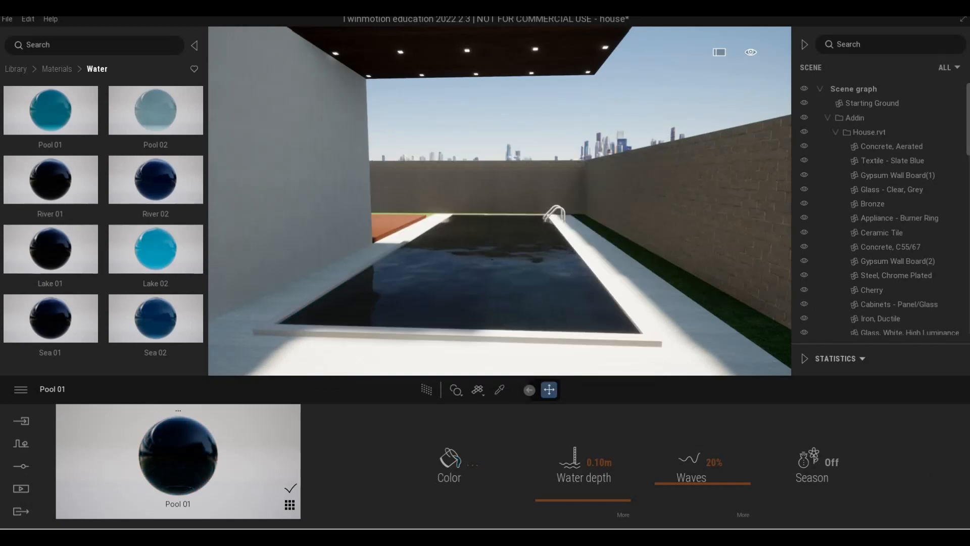
- Fly out over the backyard lawn and back in close to the pool ladder
key(s)
key(d)
key(q)
key(s)
key(d)
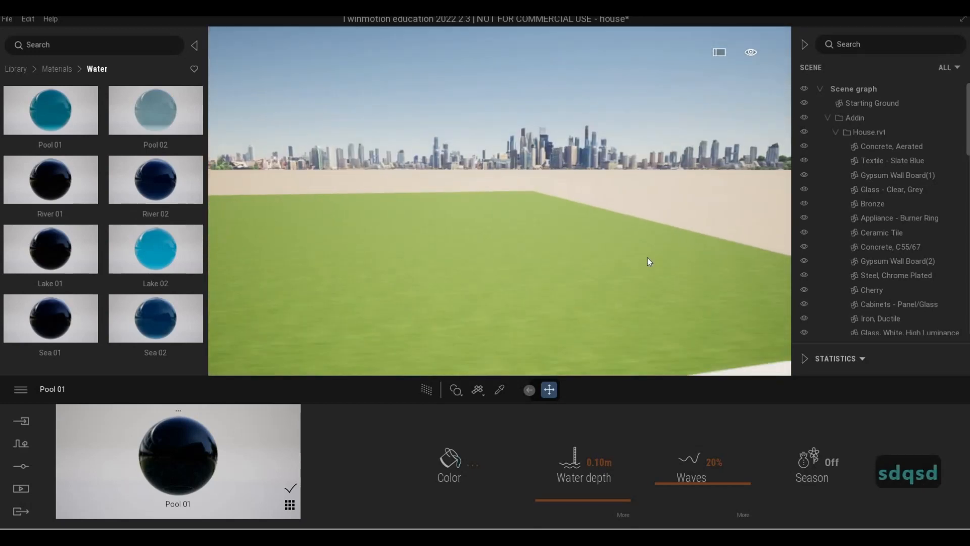
key(d)
key(d)
key(d)
key(d)
key(d)
key(d)
key(d)
key(d)
key(d)
key(d)
key(d)
key(d)
key(a)
key(a)
key(a)
key(a)
key(a)
key(a)
key(a)
key(a)
key(a)
key(a)
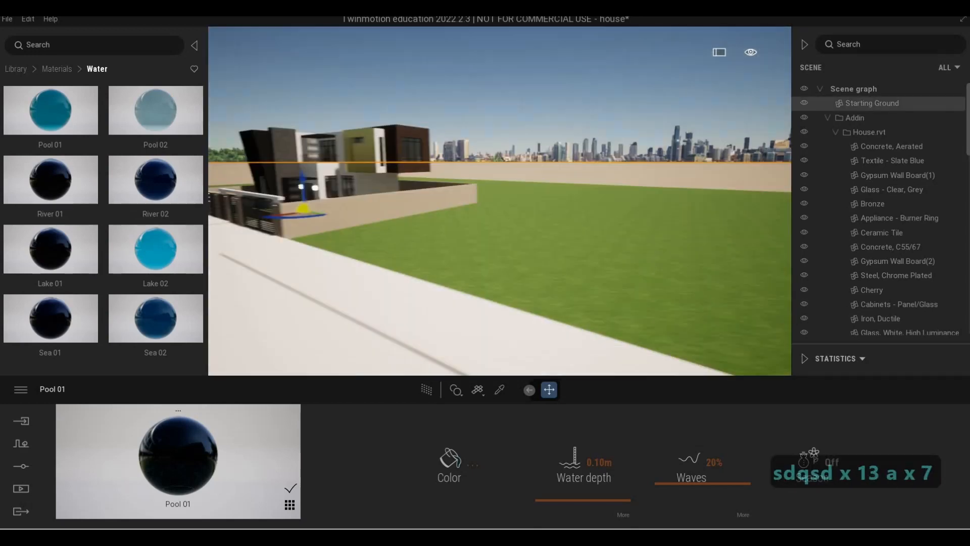
key(w)
key(q)
key(a)
key(e)
key(w)
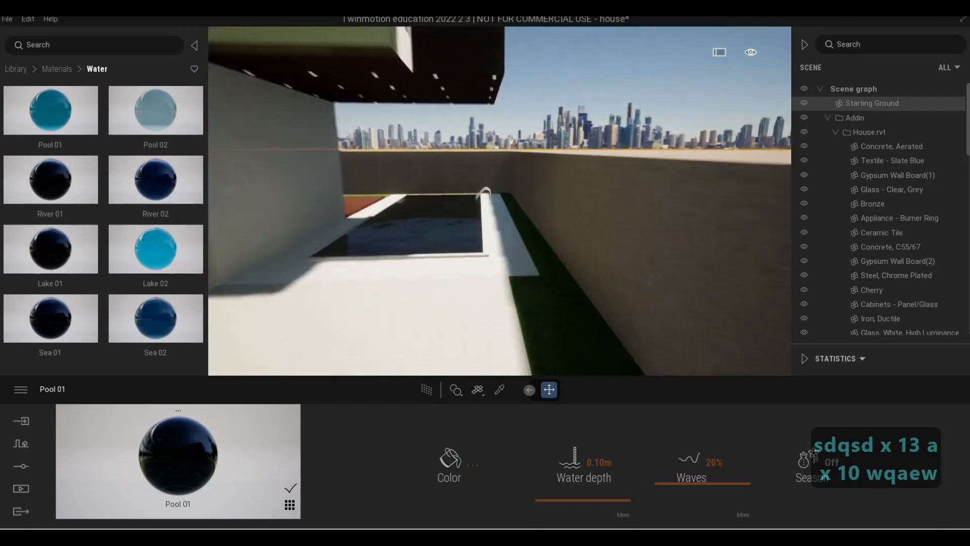
key(a)
key(w)
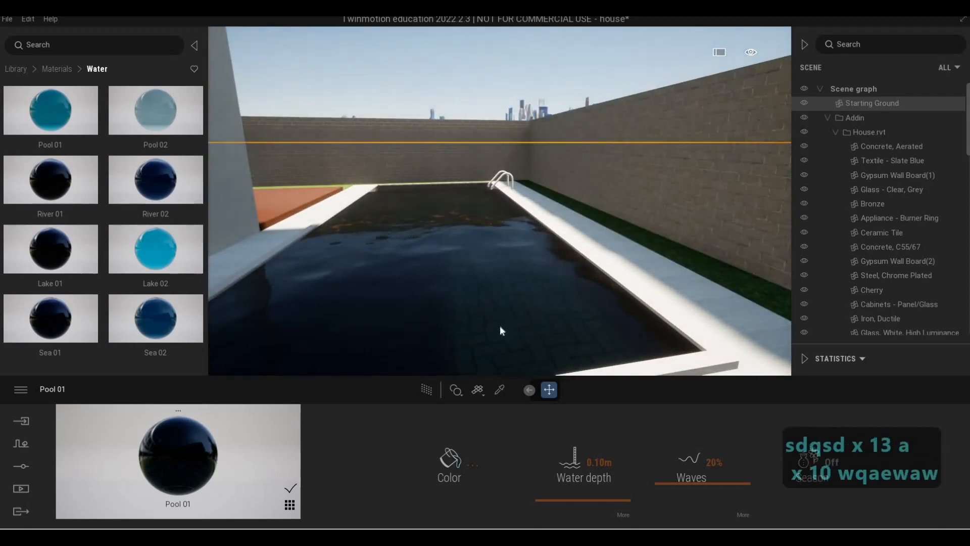
key(w)
key(w)
key(q)
key(w)
- Pick the pool ladder's Metal - Stainless Steel Polished material and set its reflection to 50%
click(499, 390)
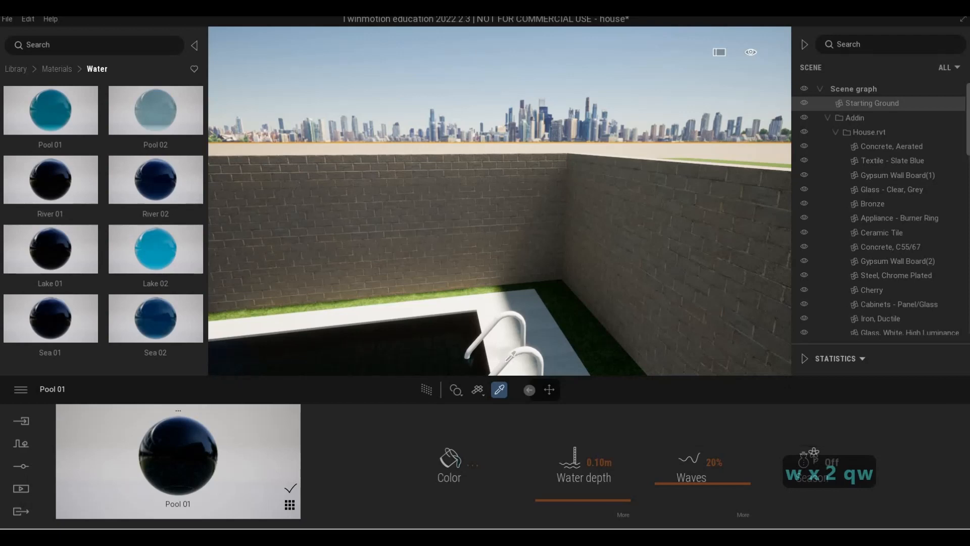
click(505, 364)
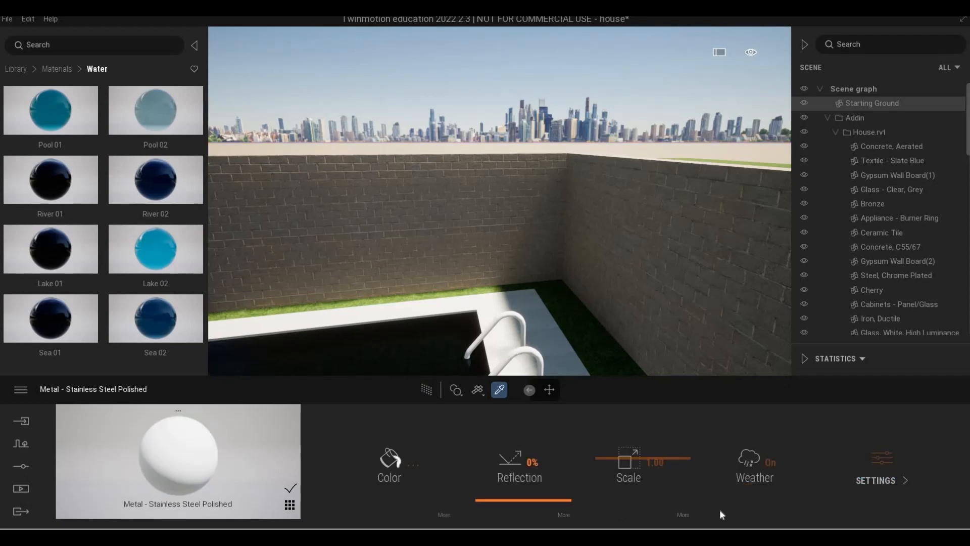
click(657, 513)
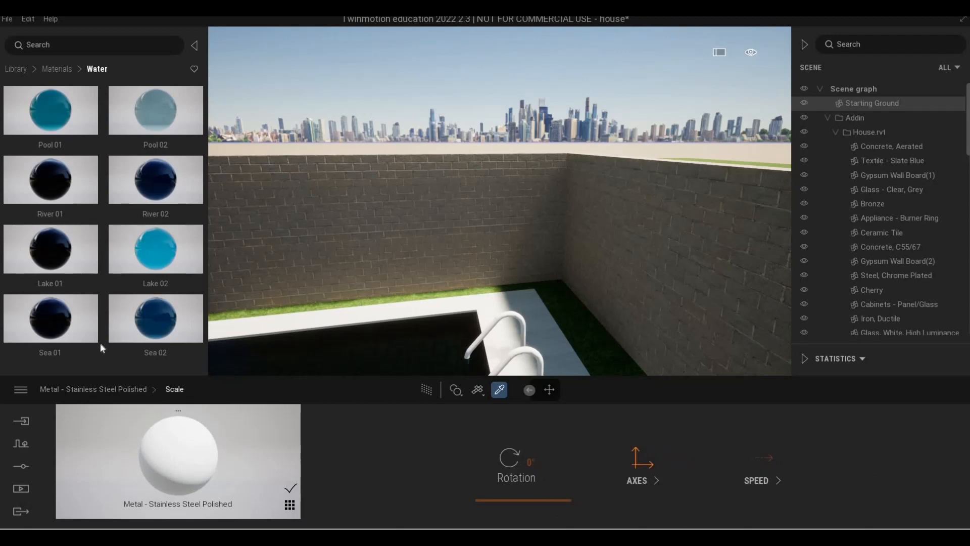
right_click(735, 447)
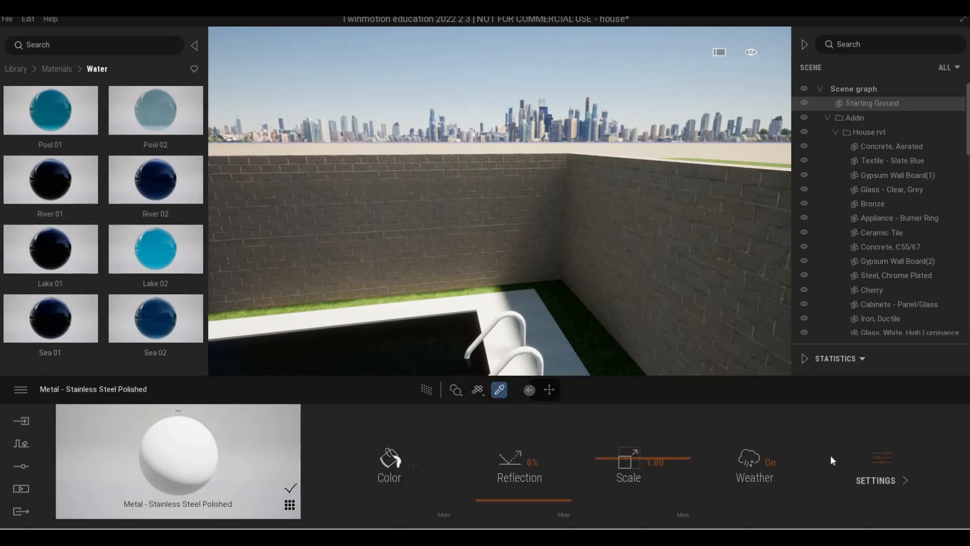
click(880, 460)
click(654, 469)
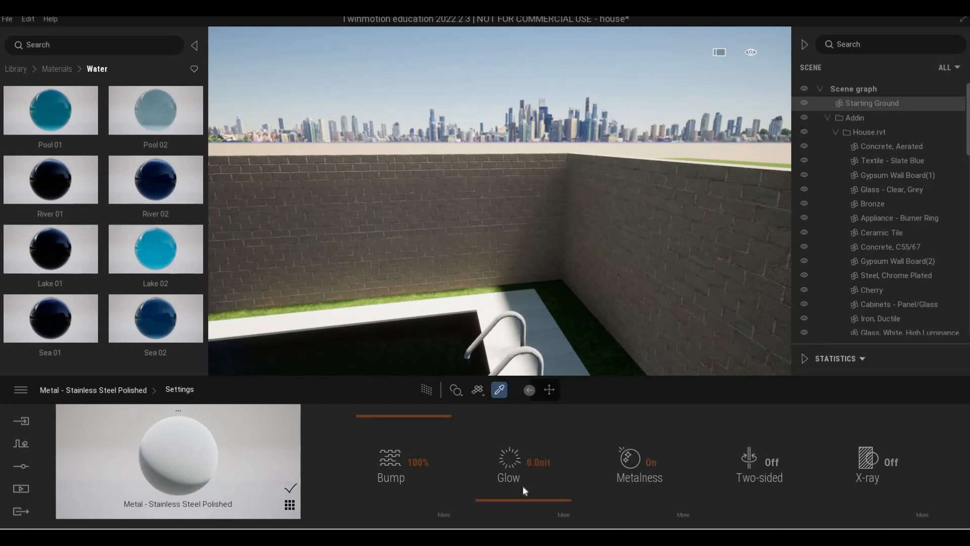
right_click(510, 489)
mouse_move(507, 461)
mouse_down()
mouse_move(530, 461)
mouse_move(510, 458)
mouse_up()
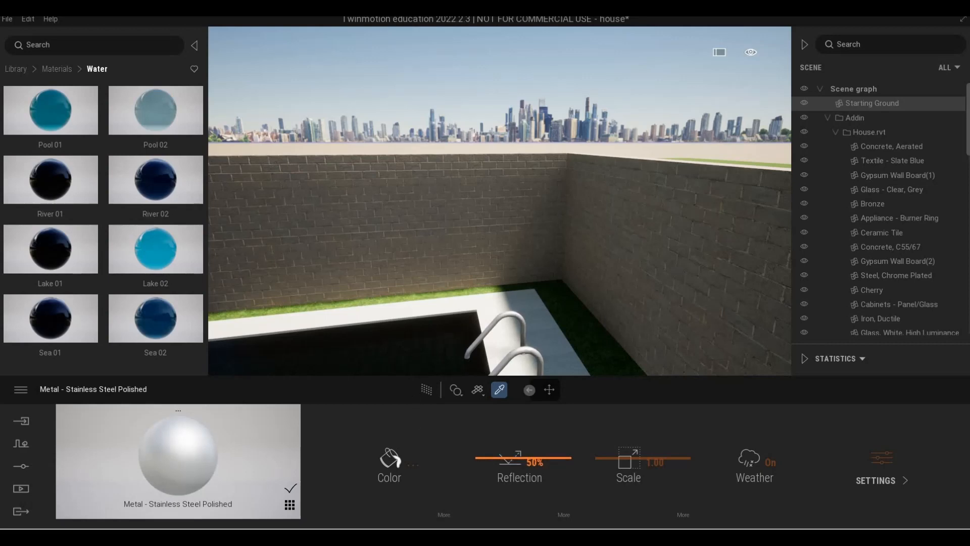
- Fly from the pool around to the front gate and its 1107 pillar
click(374, 356)
key(s)
key(s)
key(d)
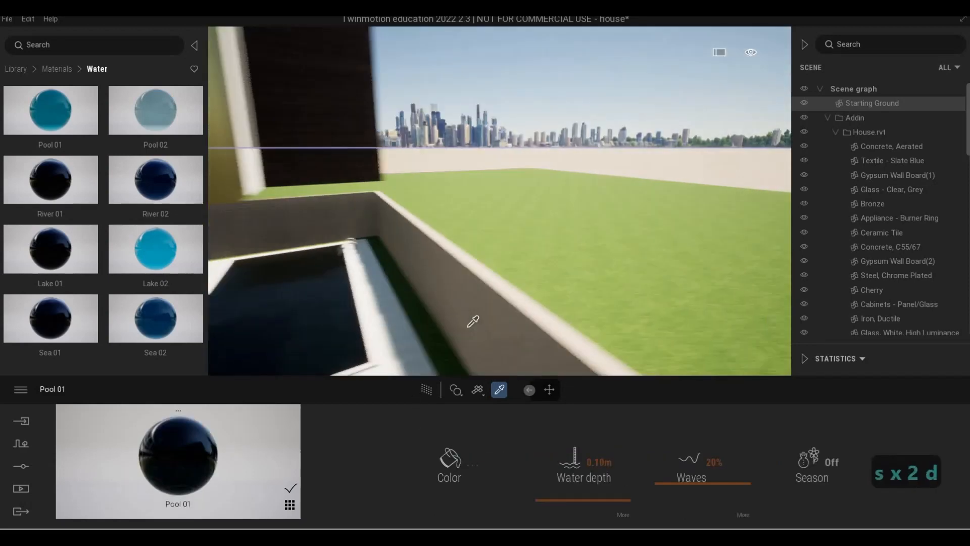
key(a)
key(s)
key(a)
key(e)
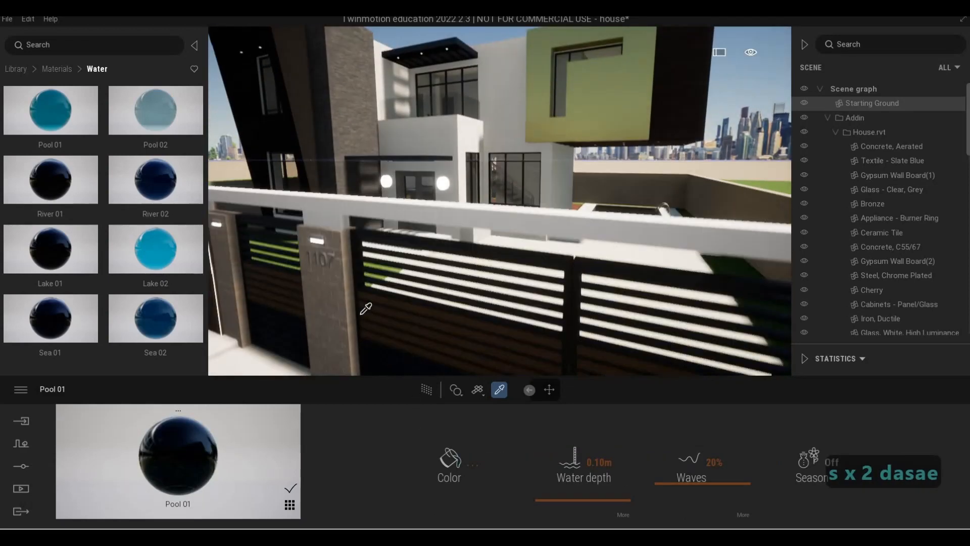
key(w)
key(a)
key(w)
key(s)
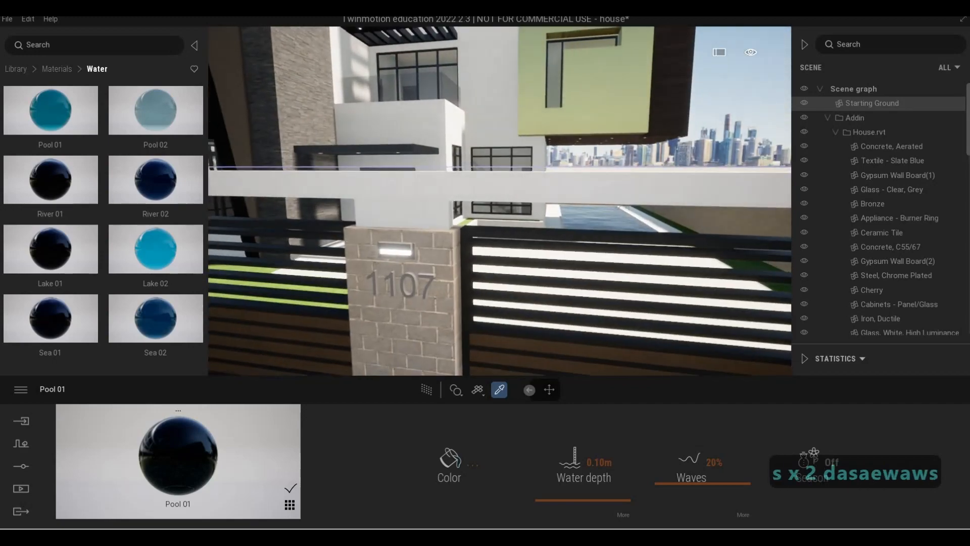
key(e)
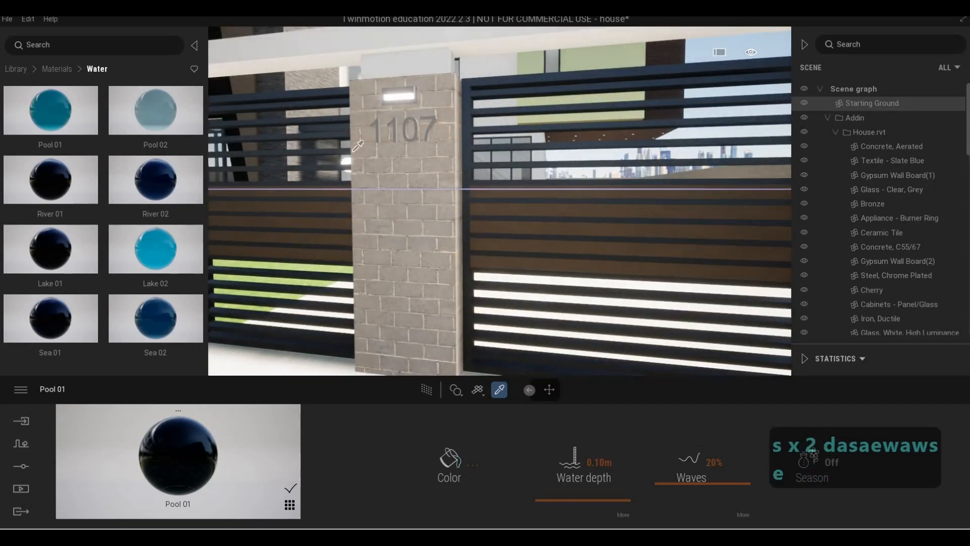
- Pick the gate frame's Aluminum material and apply it to the 1107 house number on the pillar
click(397, 93)
key(w)
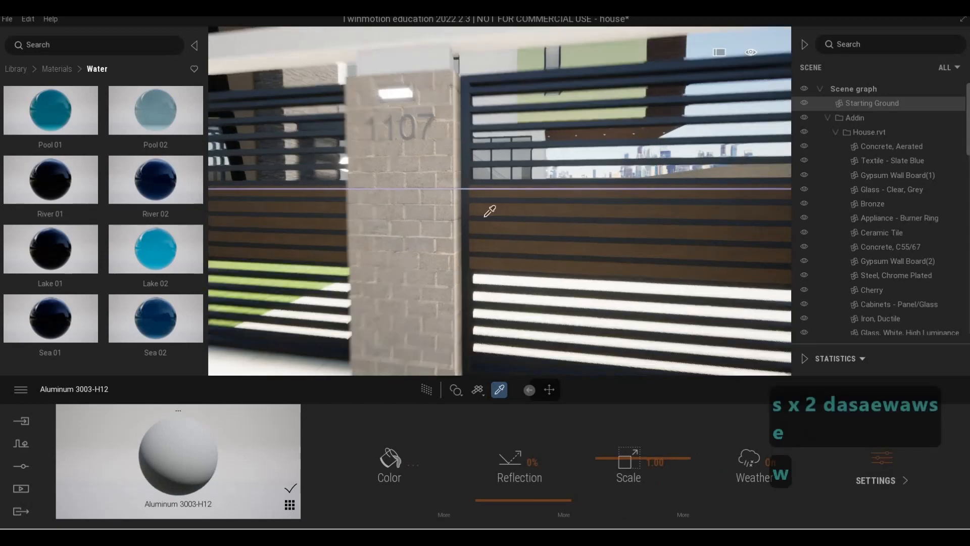
key(q)
key(s)
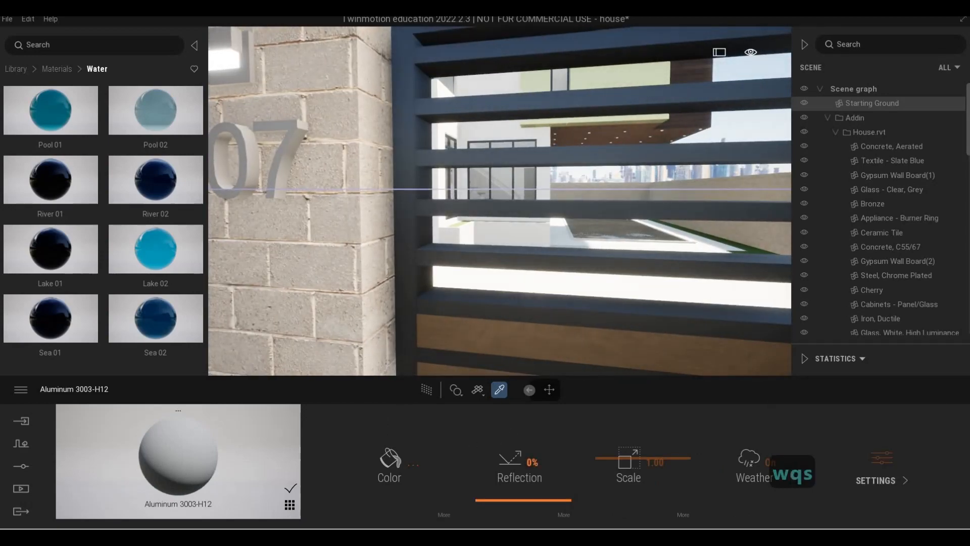
click(410, 275)
key(q)
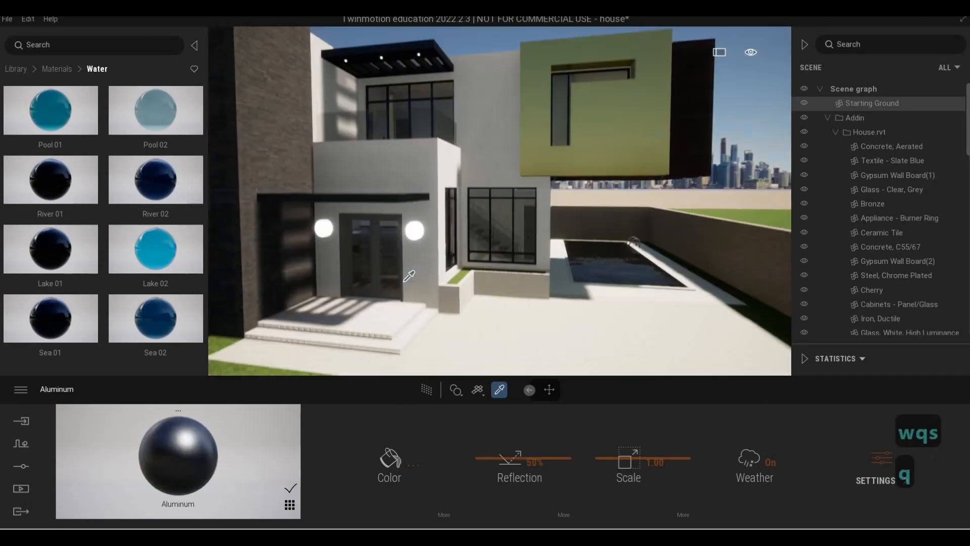
key(s)
key(e)
key(w)
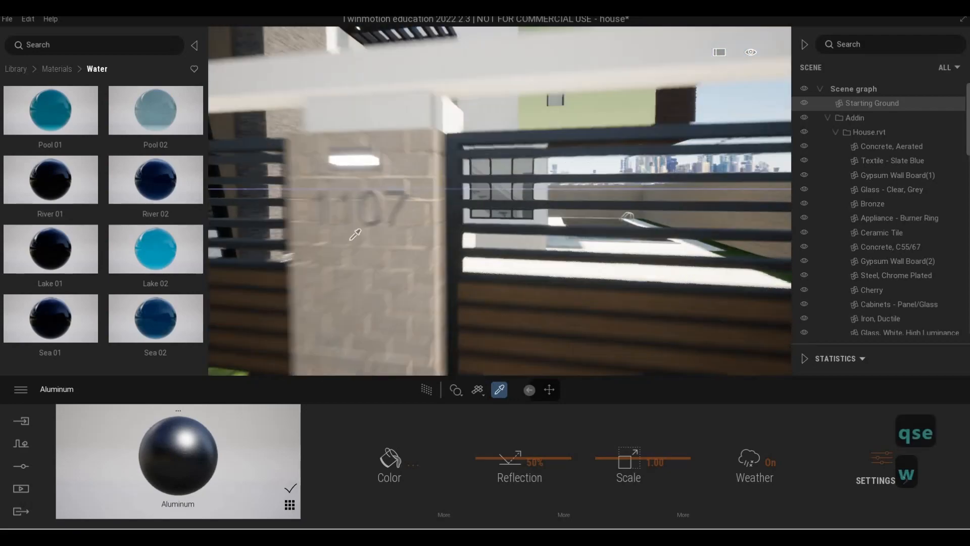
right_drag(355, 235, 337, 205)
click(362, 152)
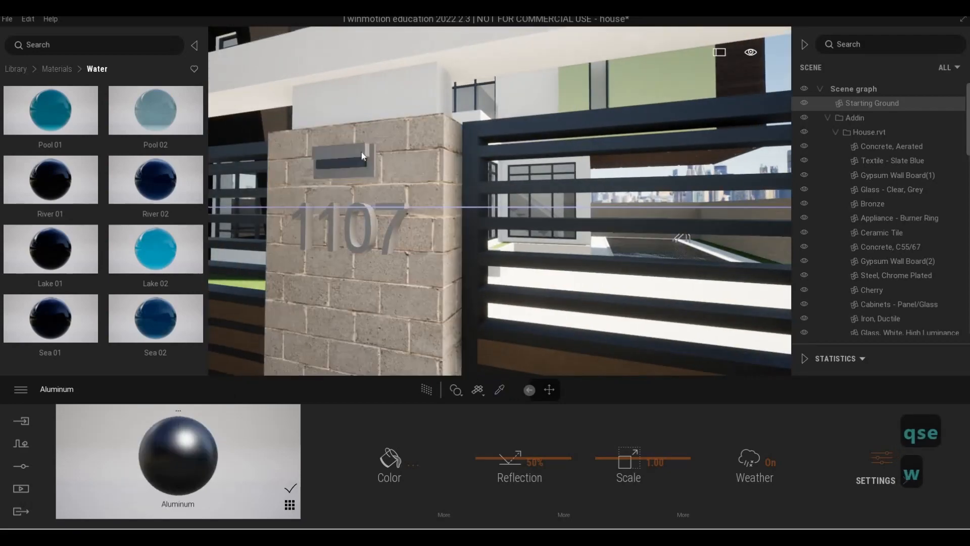
drag(194, 437, 329, 222)
right_drag(424, 263, 414, 259)
- Fly along the front boundary wall and gate to the entrance door
key(a)
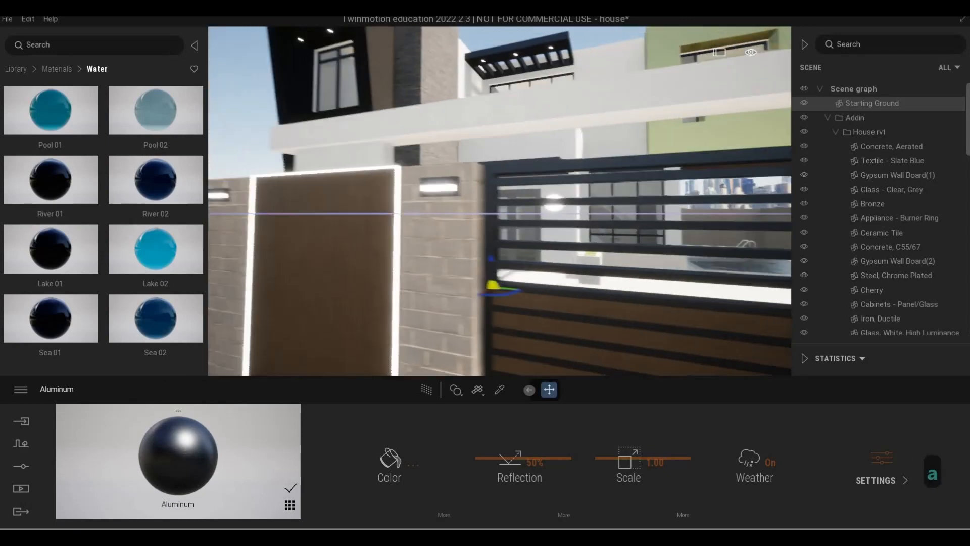
key(q)
key(w)
key(w)
key(e)
key(e)
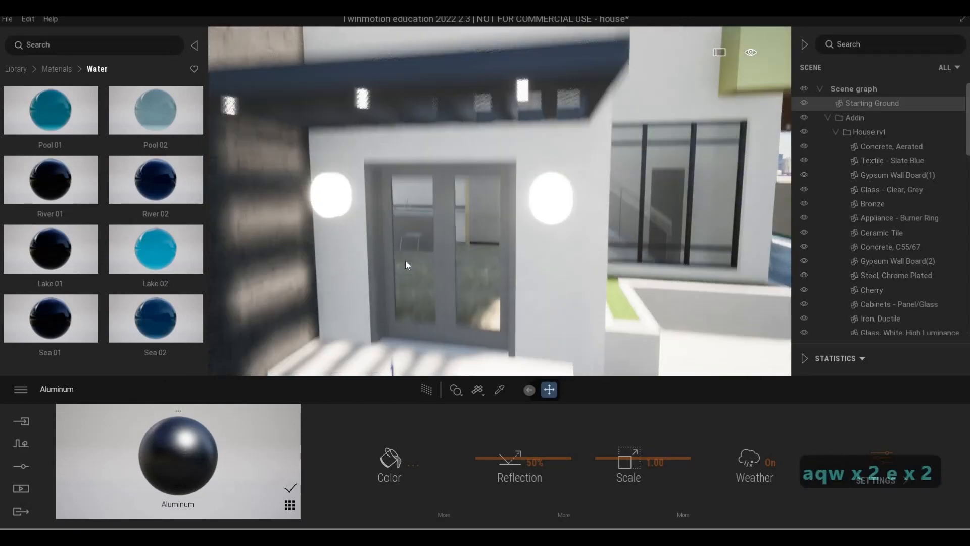
key(w)
key(q)
key(w)
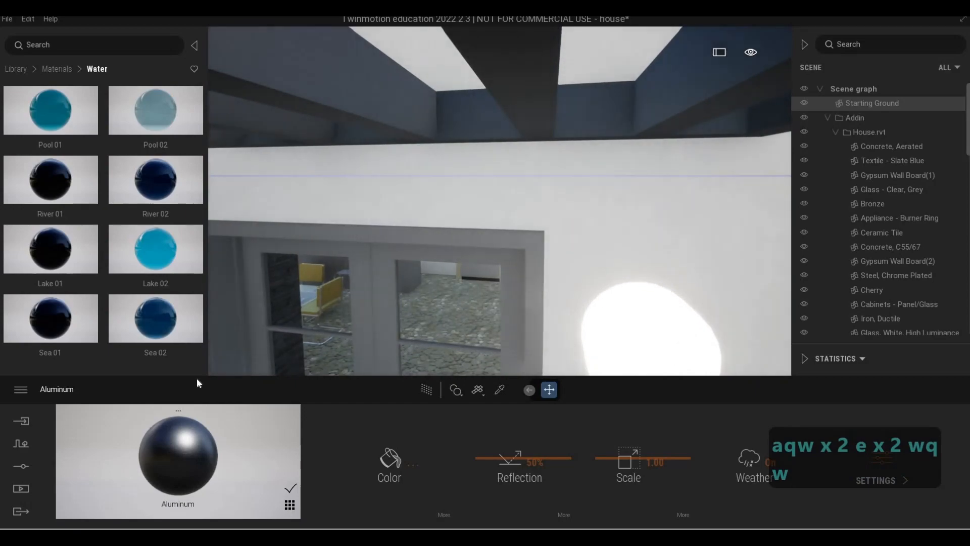
key(s)
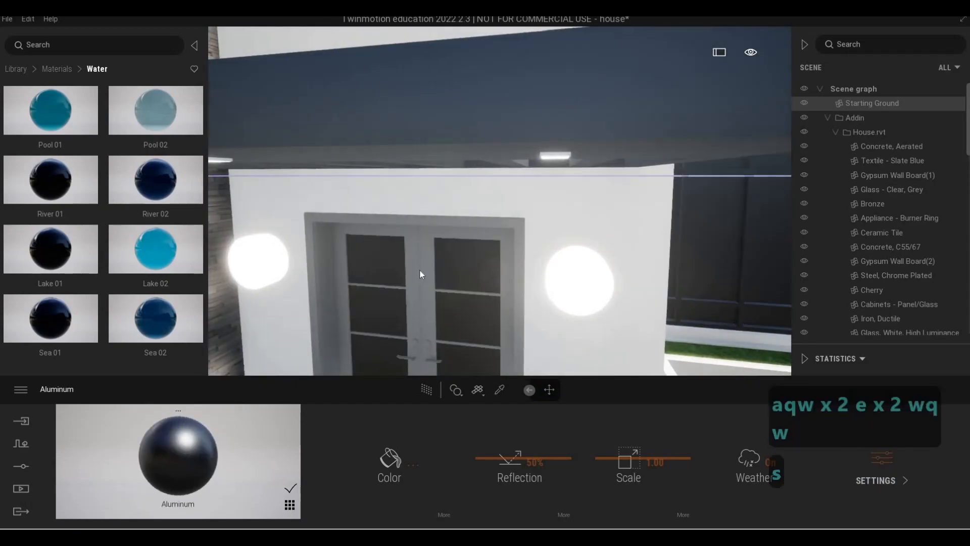
key(s)
key(s)
key(d)
key(d)
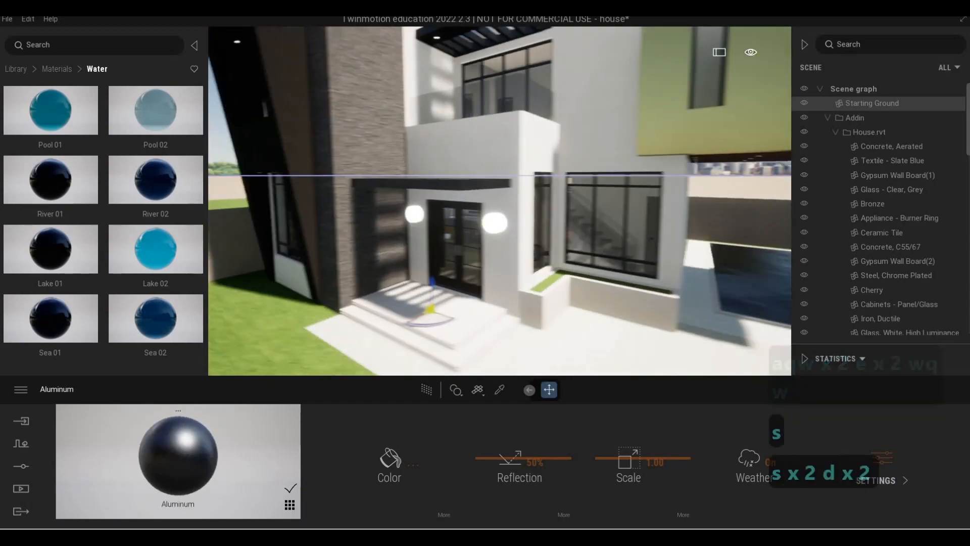
key(s)
key(a)
key(s)
key(a)
key(e)
key(a)
key(e)
key(a)
key(e)
key(a)
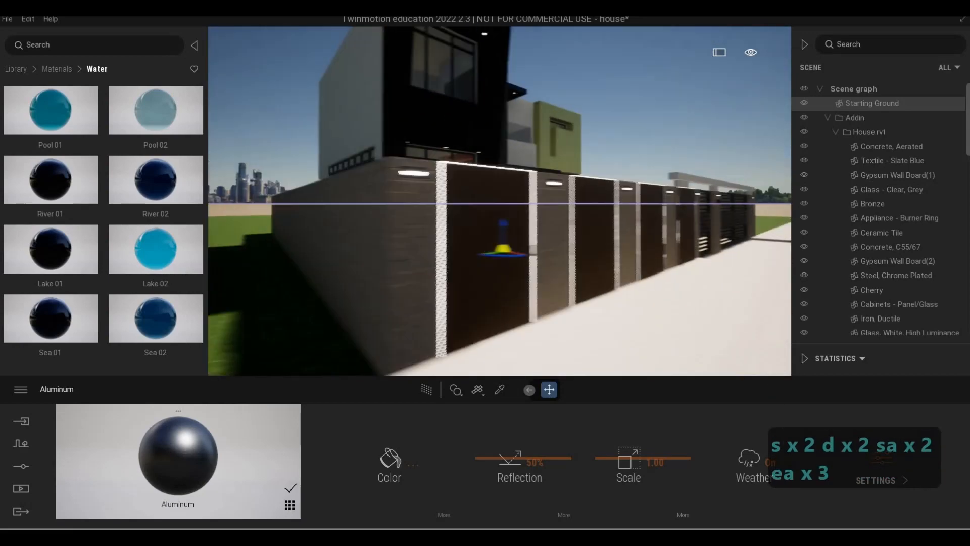
key(d)
key(d)
key(d)
key(d)
key(d)
key(d)
key(d)
key(d)
key(d)
key(d)
key(d)
key(d)
key(d)
key(a)
key(w)
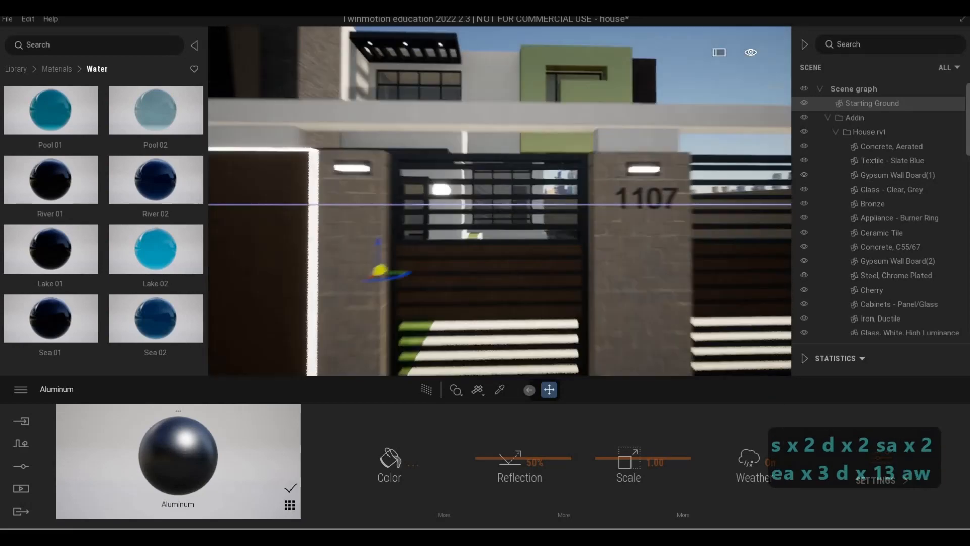
key(s)
key(w)
key(w)
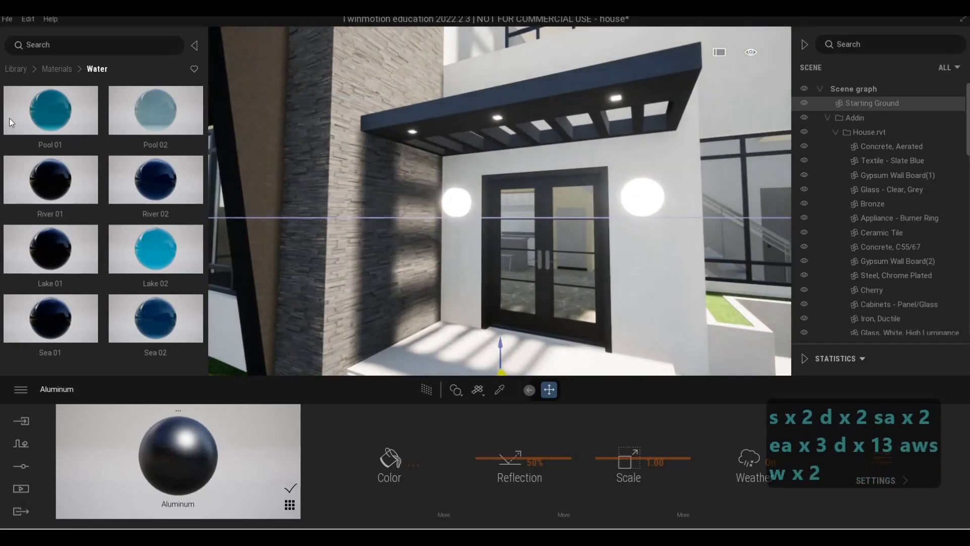
- Apply the Quixel Megascans painted plaster Stucco Facade material to the white wall above the entrance canopy
click(15, 68)
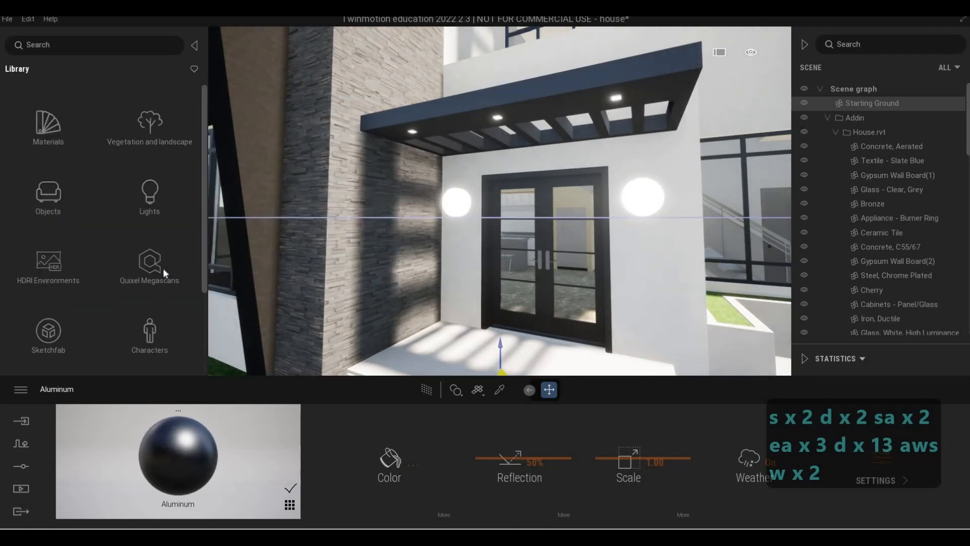
click(163, 273)
click(153, 199)
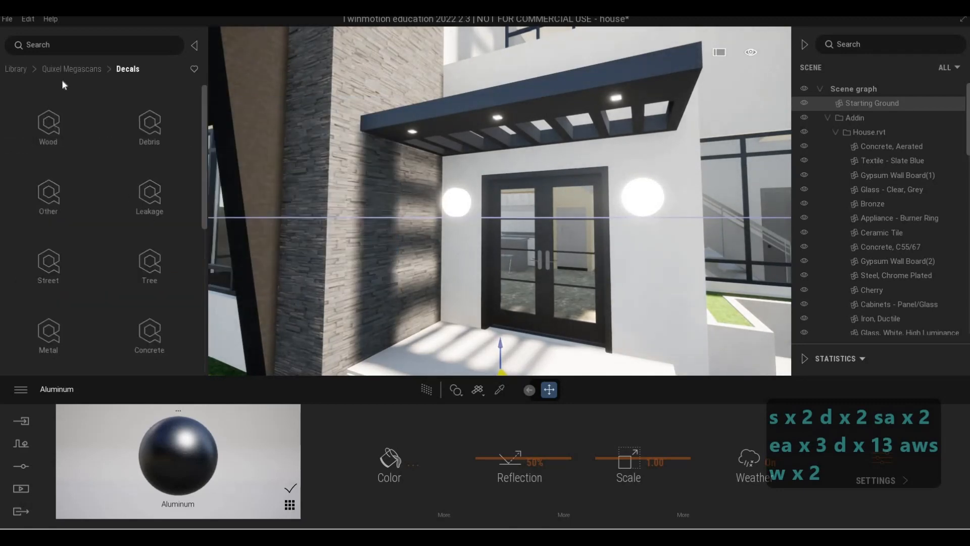
click(71, 69)
click(49, 195)
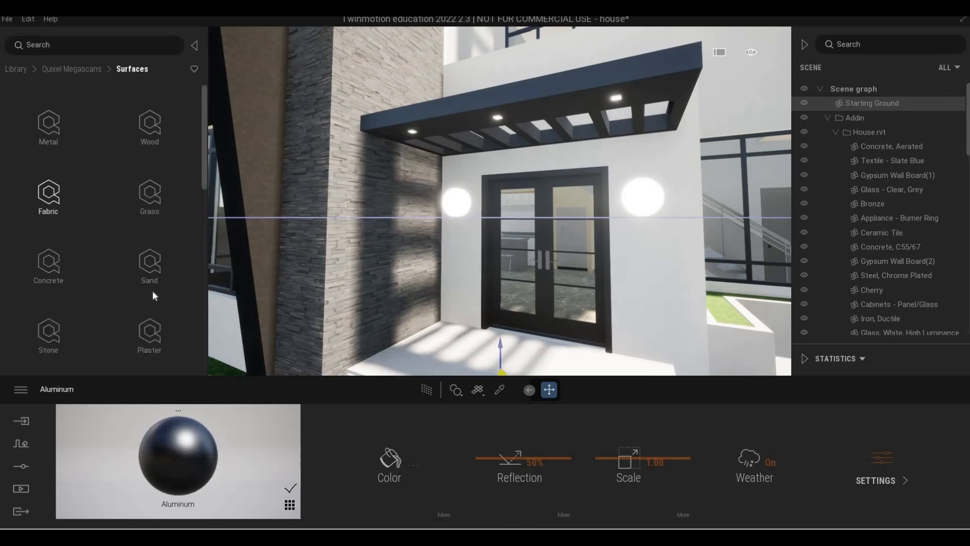
scroll(152, 290, down, 2)
click(153, 240)
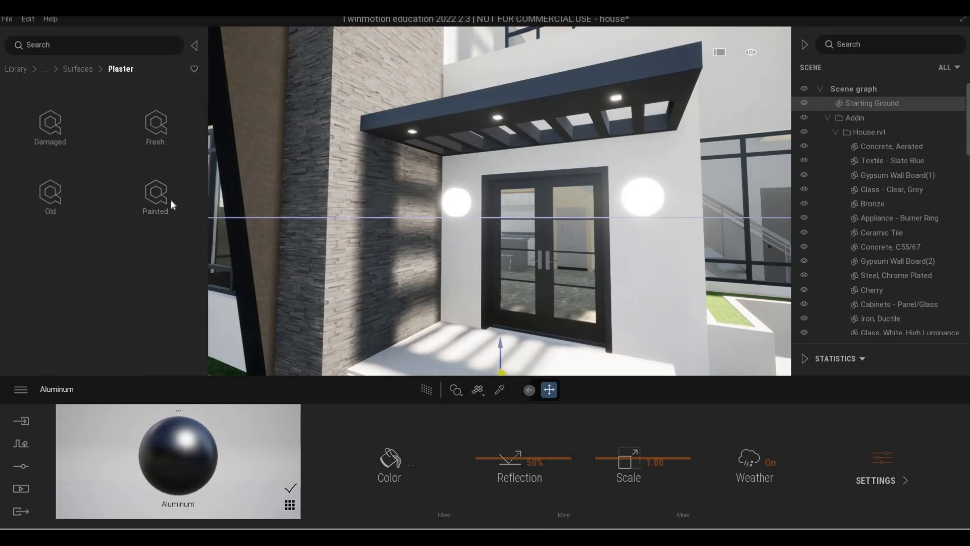
click(167, 201)
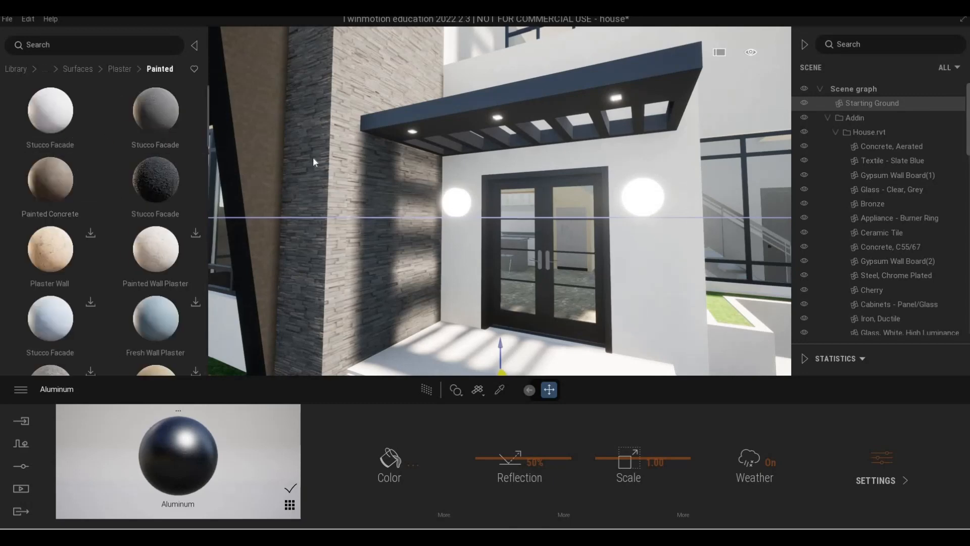
key(e)
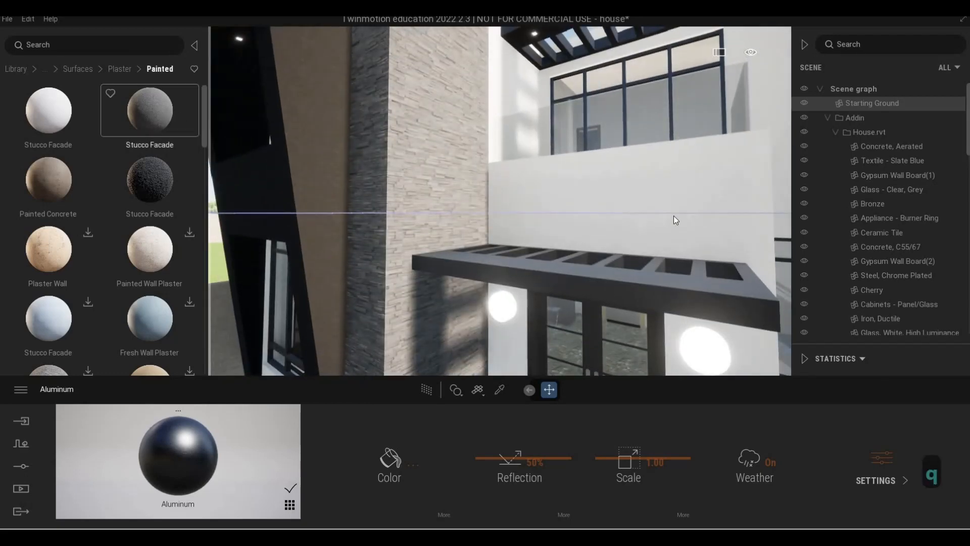
key(s)
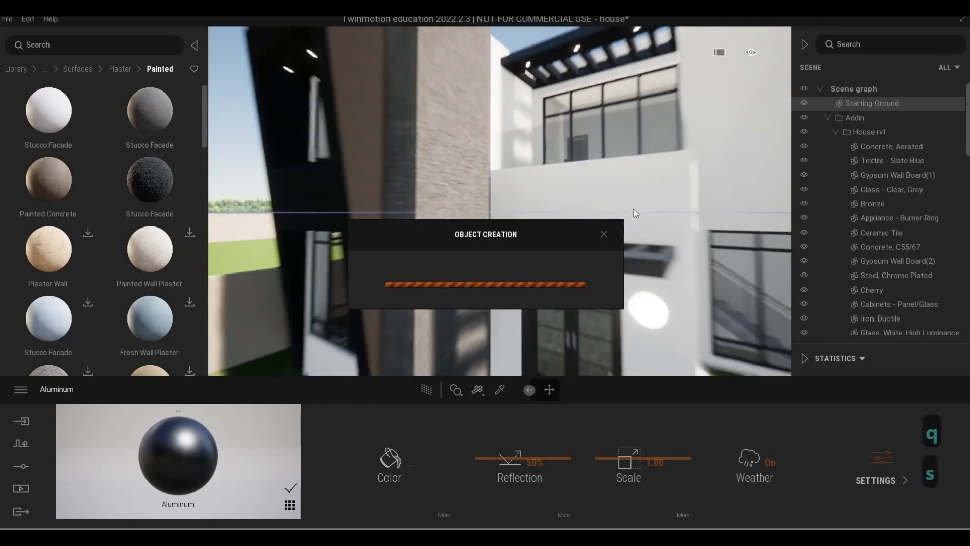
key(d)
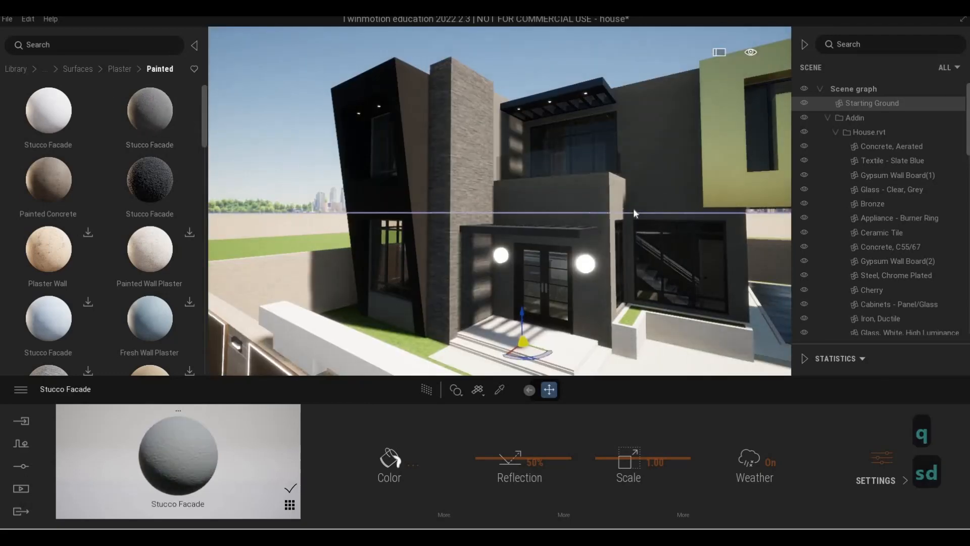
- Fly around the stuccoed wall to inspect its texture up close
key(w)
key(w)
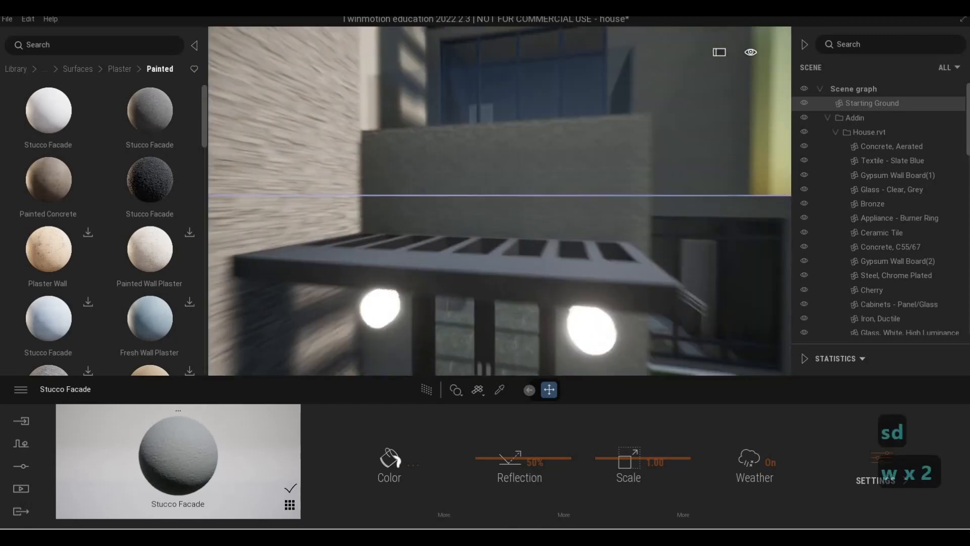
key(s)
key(d)
key(s)
key(d)
key(s)
key(d)
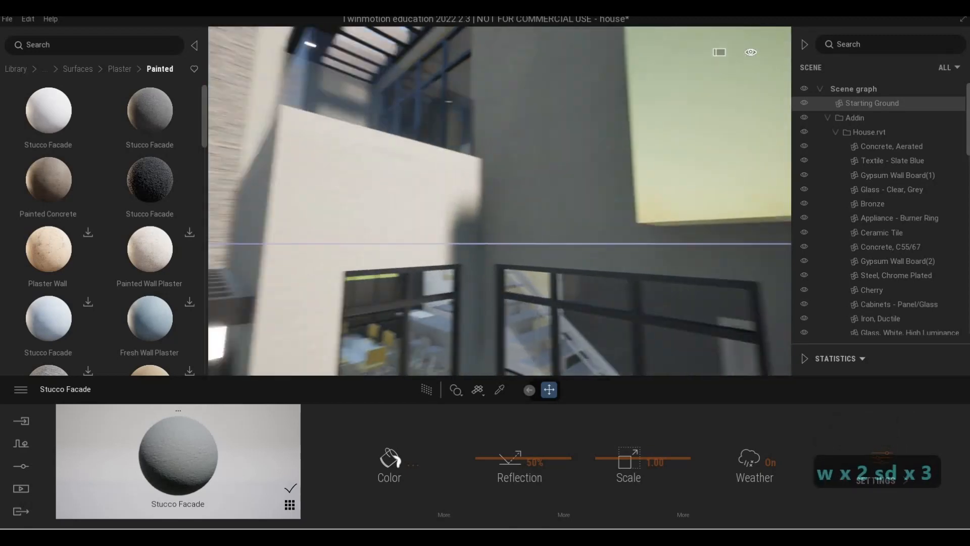
key(a)
key(w)
key(a)
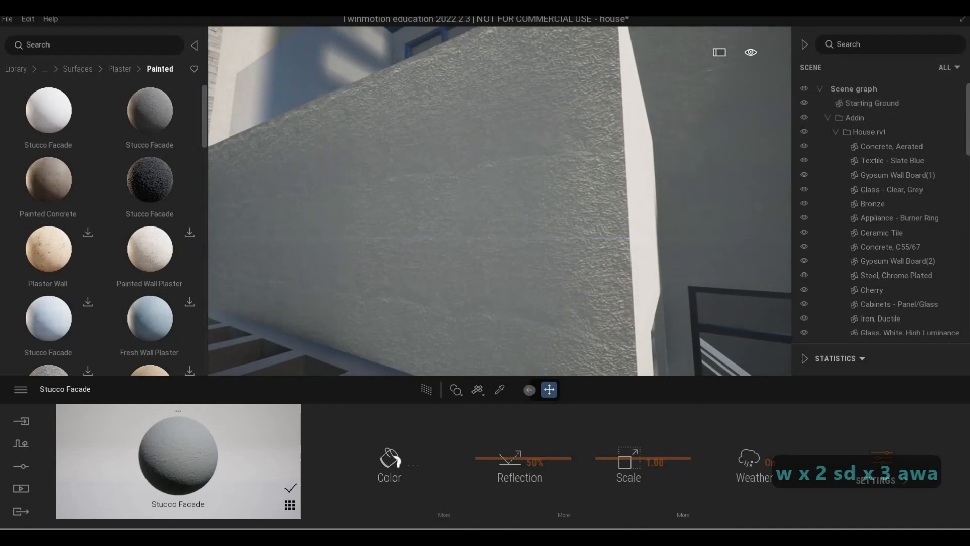
key(a)
key(w)
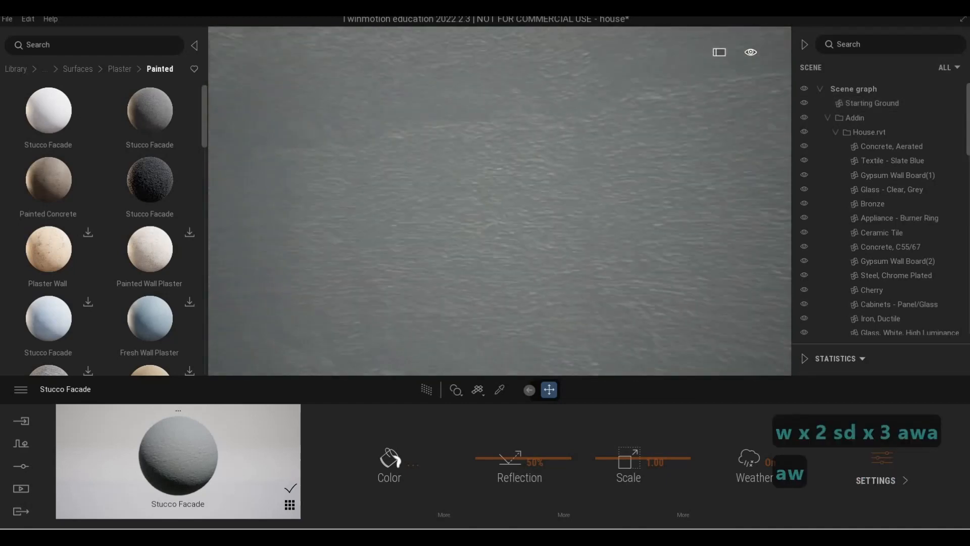
key(s)
key(d)
key(s)
key(e)
key(a)
key(w)
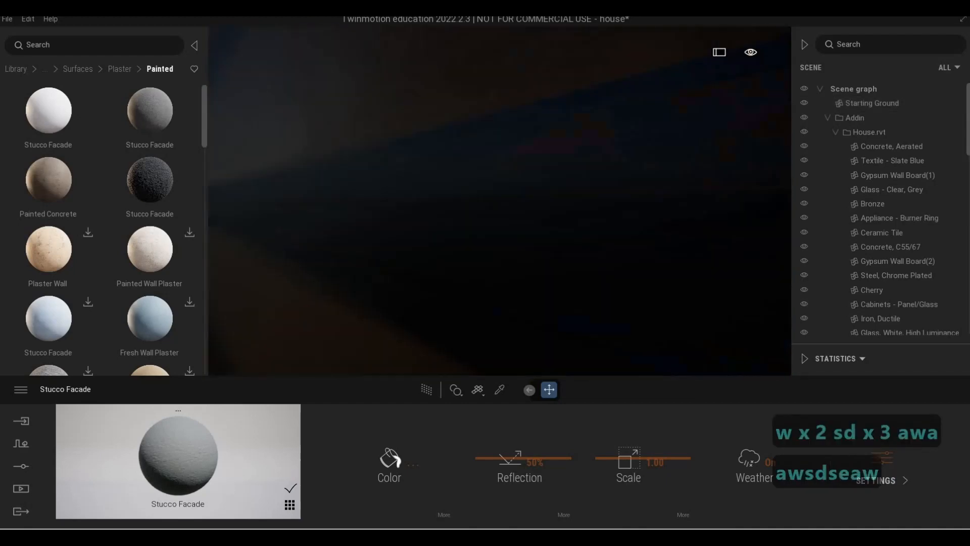
- Apply the dark Stucco Facade material to the black angled frame beside the entrance
key(q)
key(s)
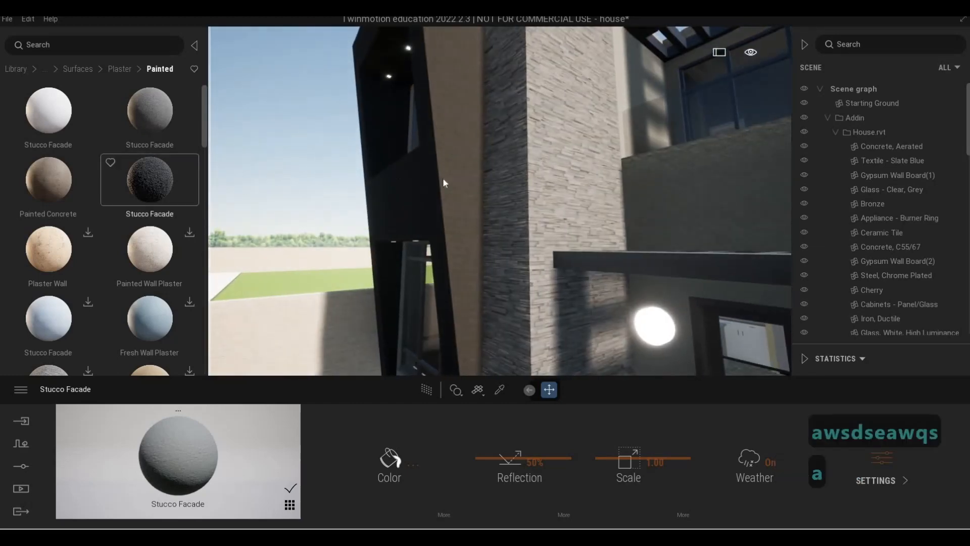
key(a)
click(436, 187)
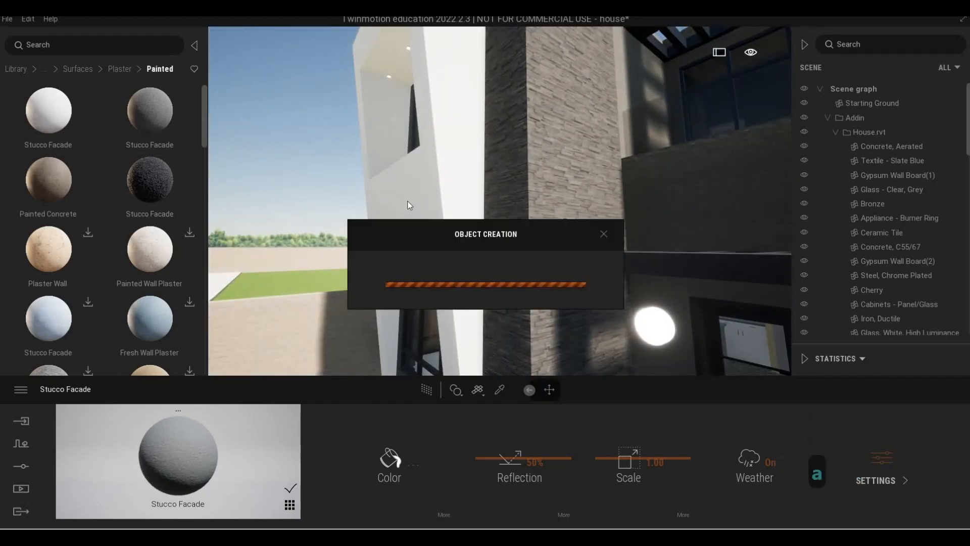
key(w)
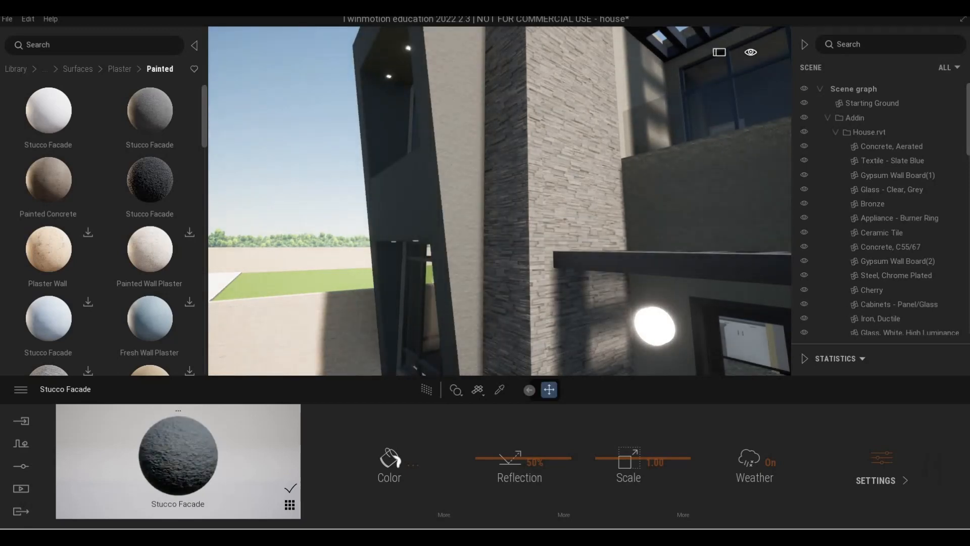
key(a)
key(a)
key(w)
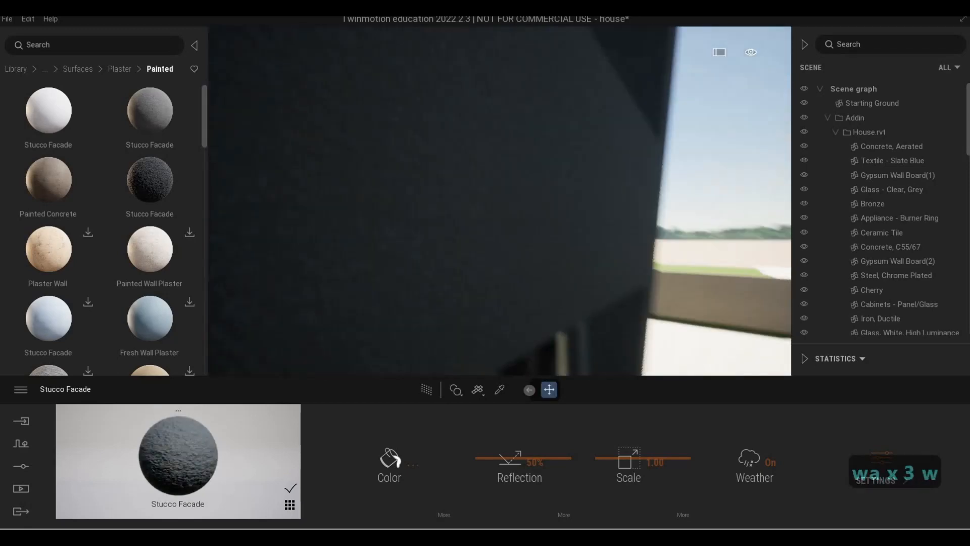
- Fly around the house to the yellow-green framed box above the pool
key(d)
key(s)
key(a)
key(s)
key(w)
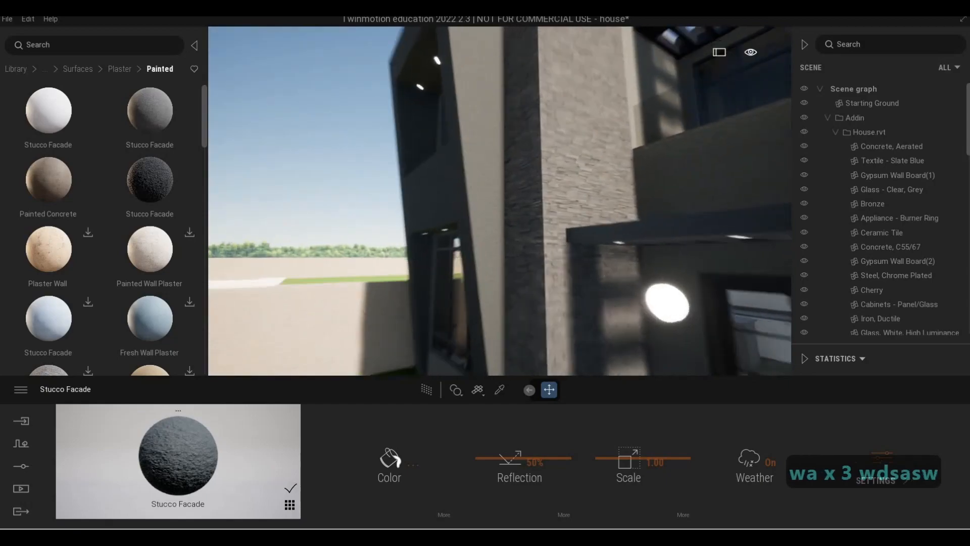
key(s)
key(q)
key(a)
key(a)
key(a)
key(a)
key(a)
key(a)
key(a)
key(s)
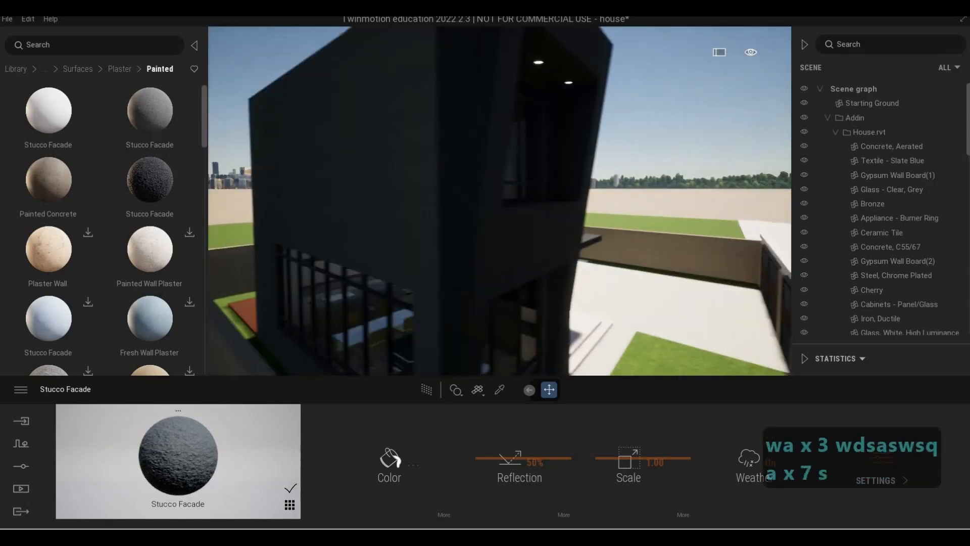
key(w)
key(d)
key(w)
key(d)
key(d)
key(w)
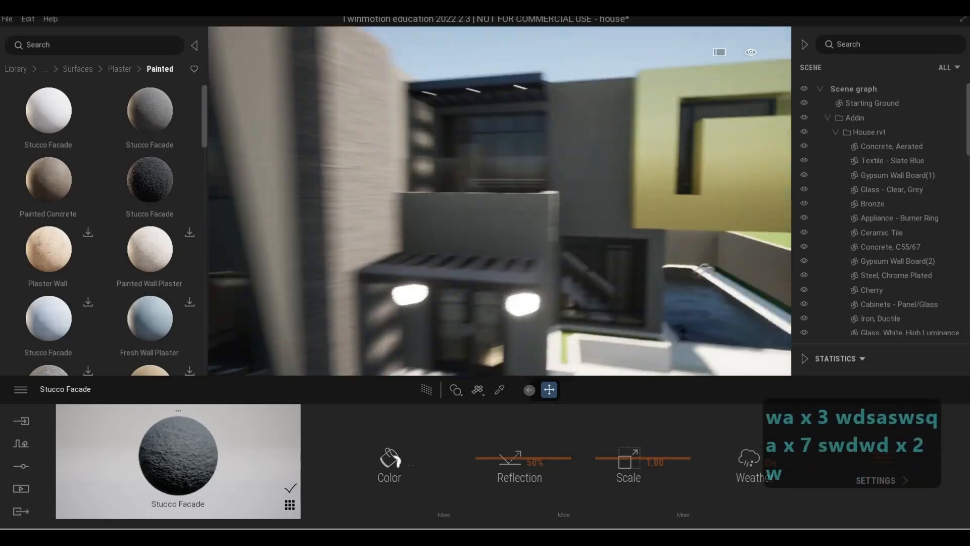
key(e)
key(d)
key(q)
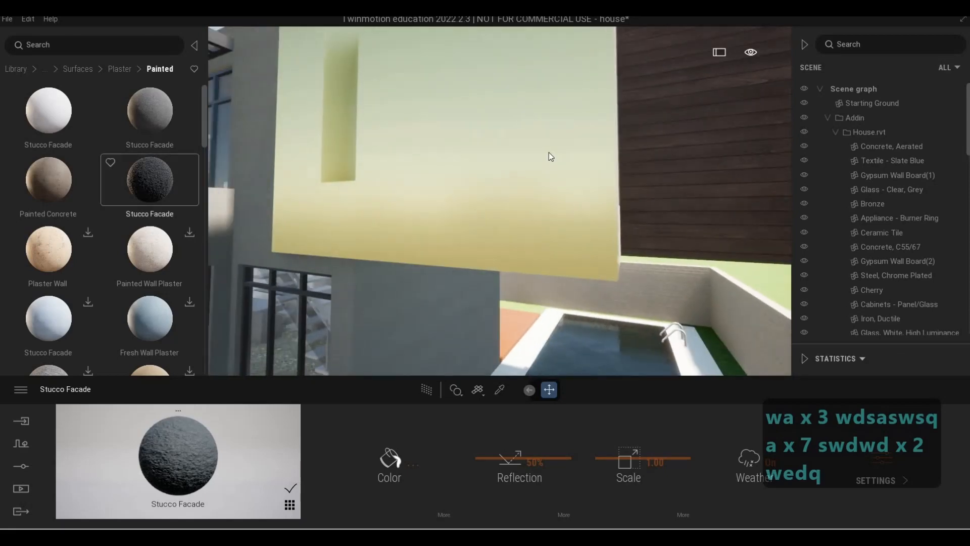
key(s)
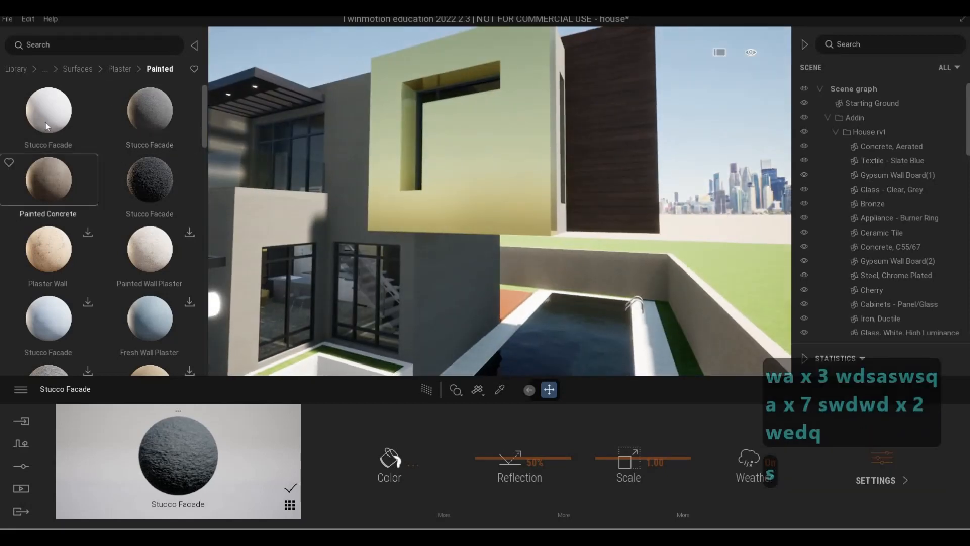
- Apply the Poured concrete 01 material from the Concrete library to the yellow box and set its scale to 6.49
click(84, 73)
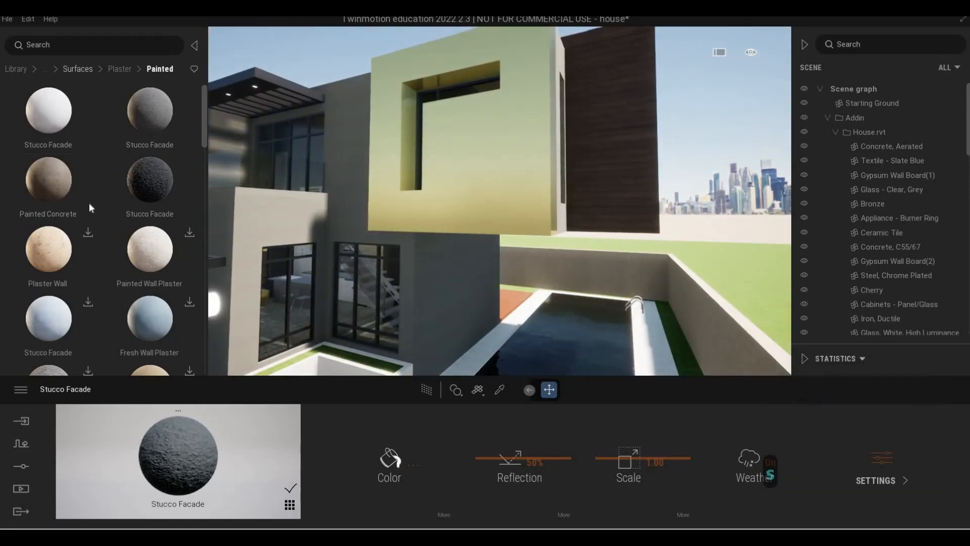
click(20, 68)
click(42, 138)
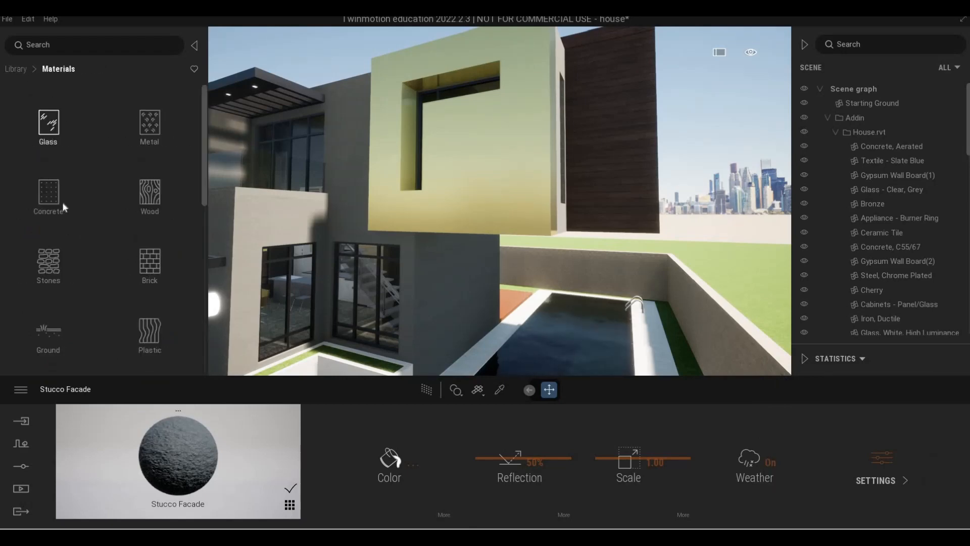
scroll(63, 201, down, 3)
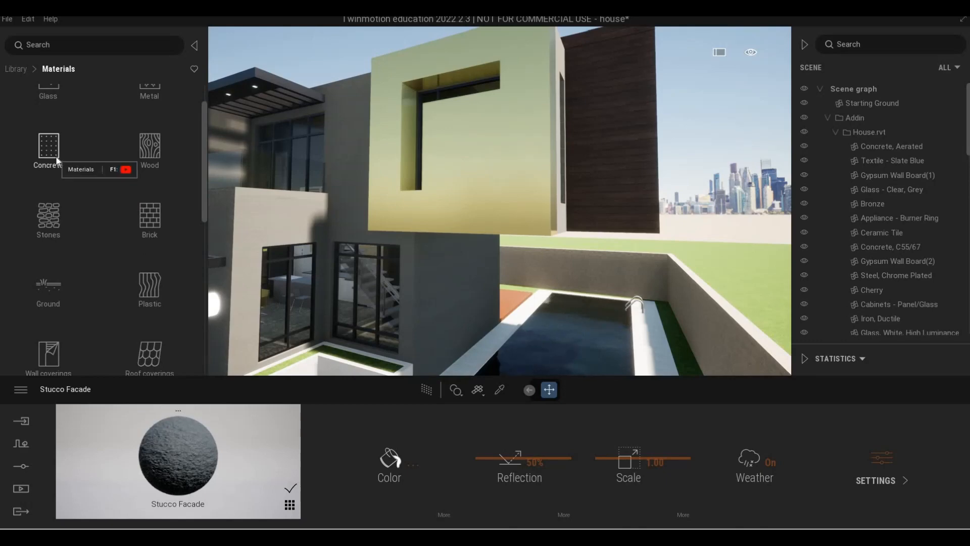
click(55, 155)
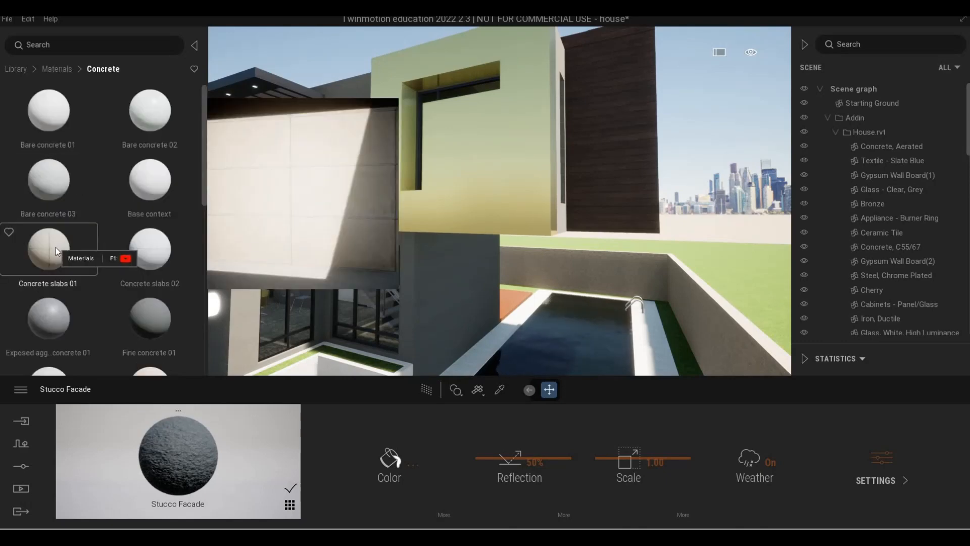
scroll(61, 253, down, 3)
scroll(46, 196, down, 3)
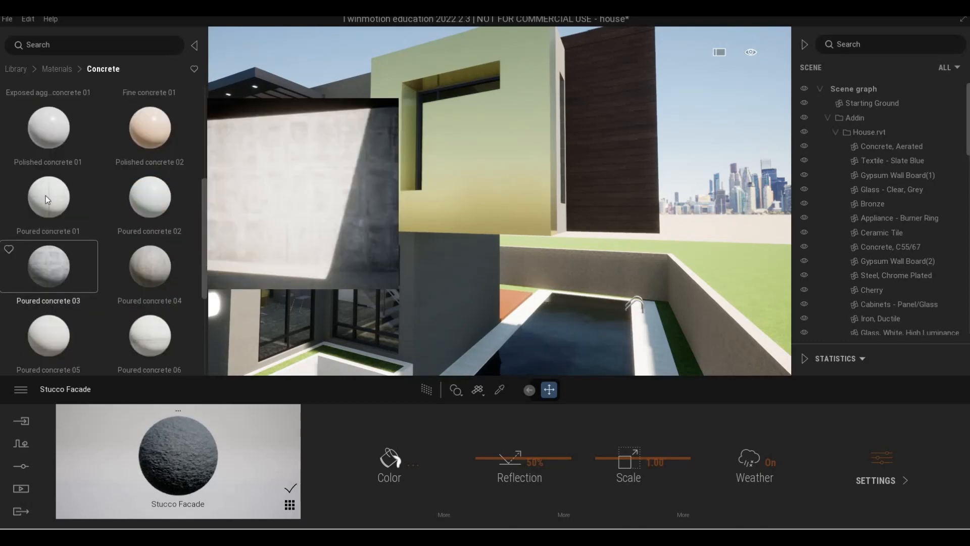
drag(572, 189, 528, 180)
key(w)
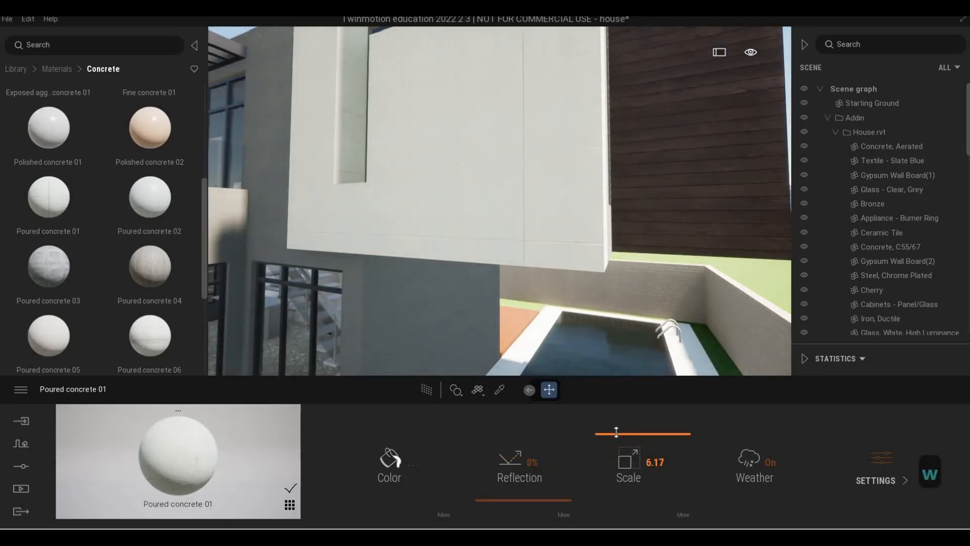
key(a)
key(q)
key(d)
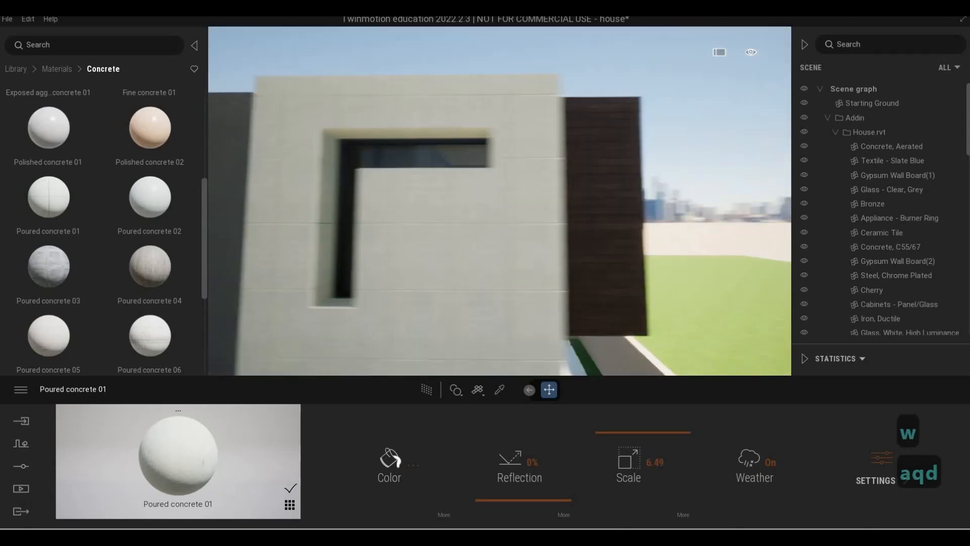
- Fly back to the front and apply Poured concrete 01 to the dark angled frame beside the entrance
key(a)
key(a)
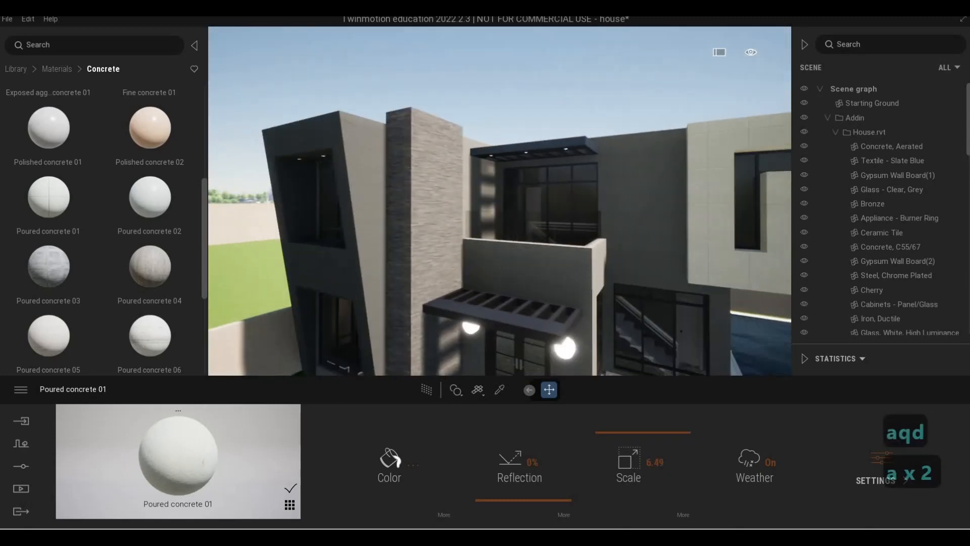
key(w)
key(d)
key(a)
key(a)
key(d)
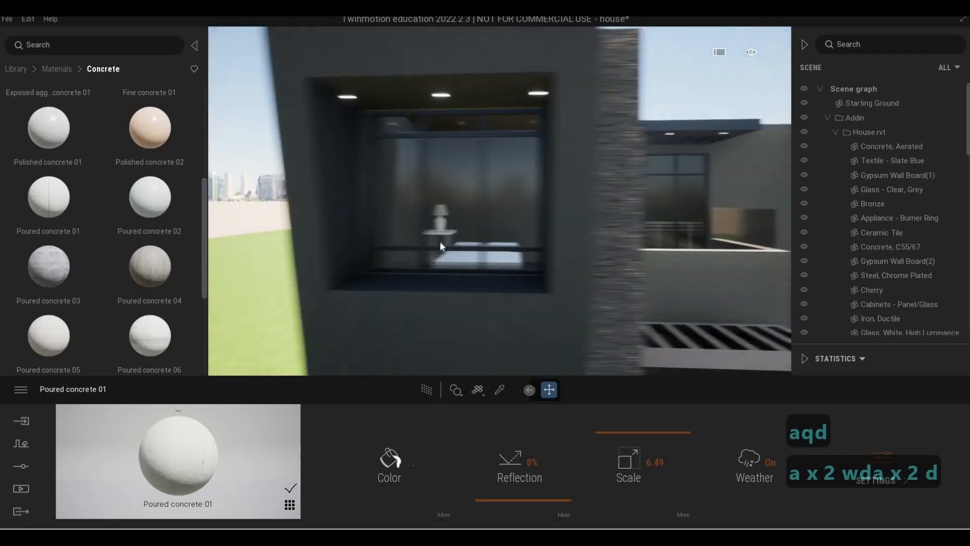
key(d)
drag(198, 448, 569, 289)
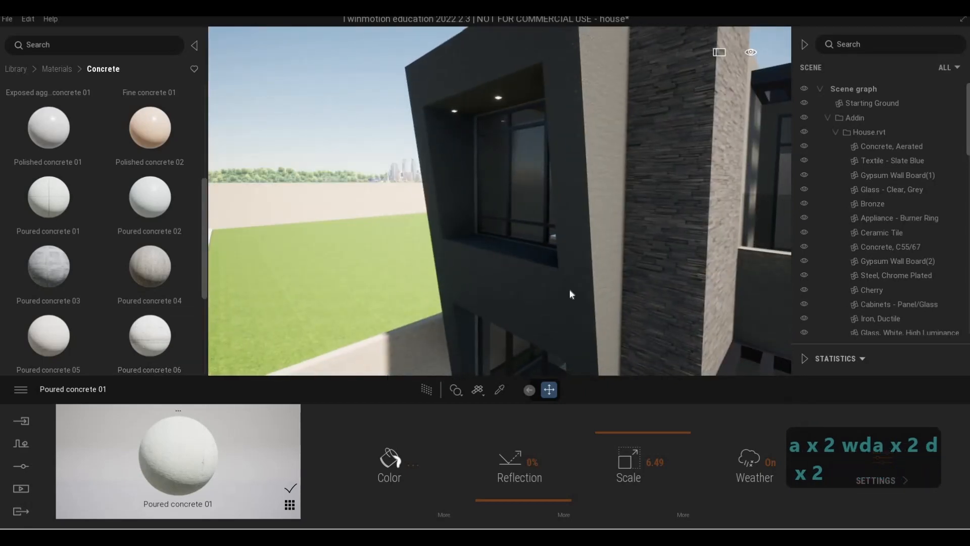
- Fly around the front facade to review the concrete on the angled frame and box
key(a)
key(a)
key(a)
key(a)
key(w)
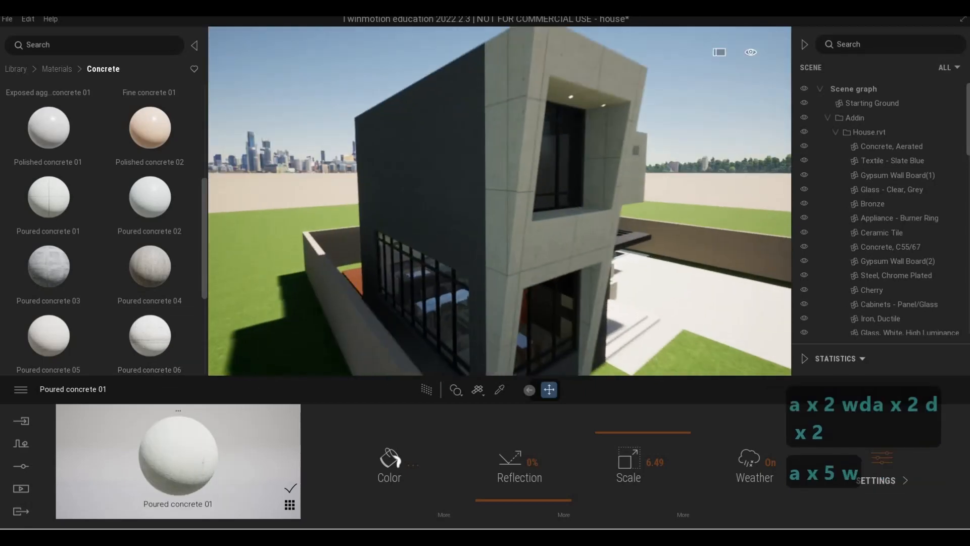
key(d)
key(w)
key(d)
key(s)
key(e)
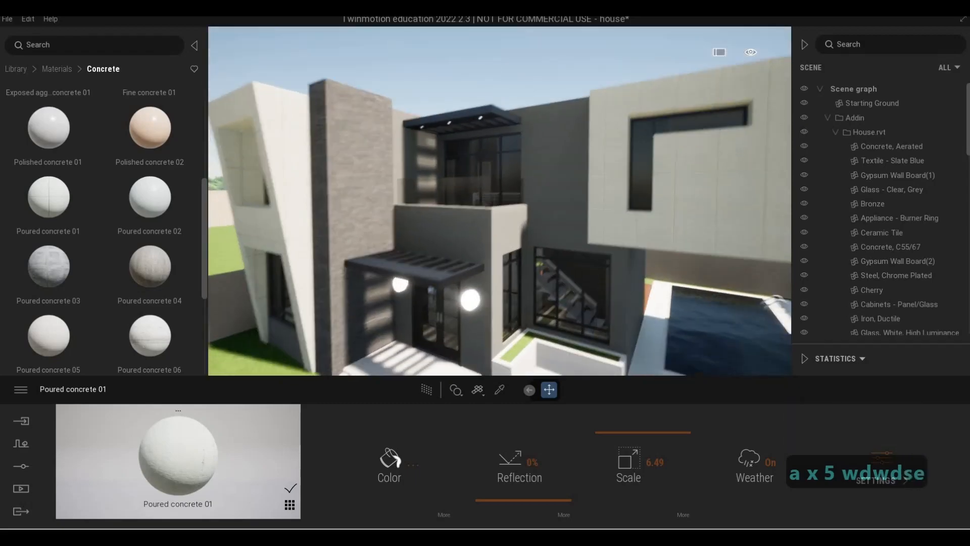
key(a)
key(w)
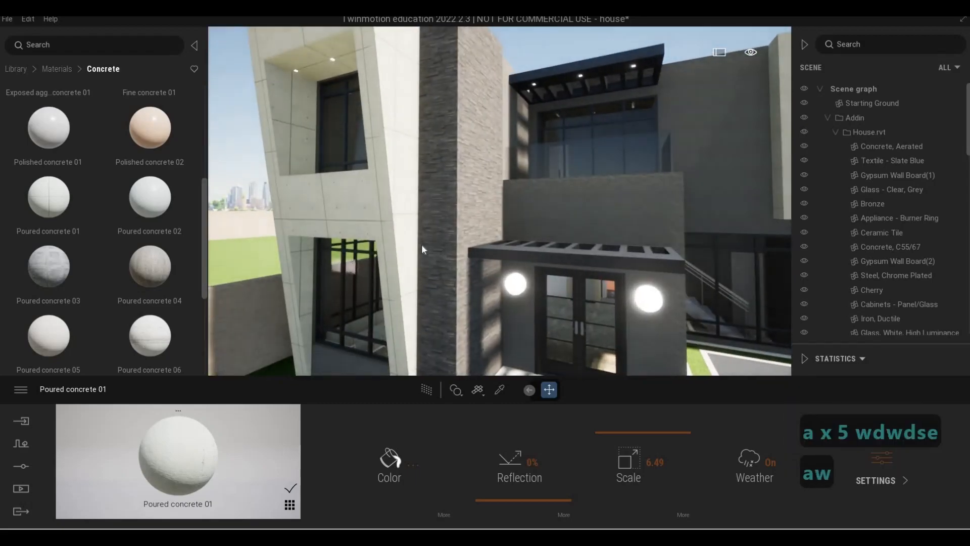
- Fly around the house past the front gate and back to the angled frame beside the pool
key(a)
key(a)
key(a)
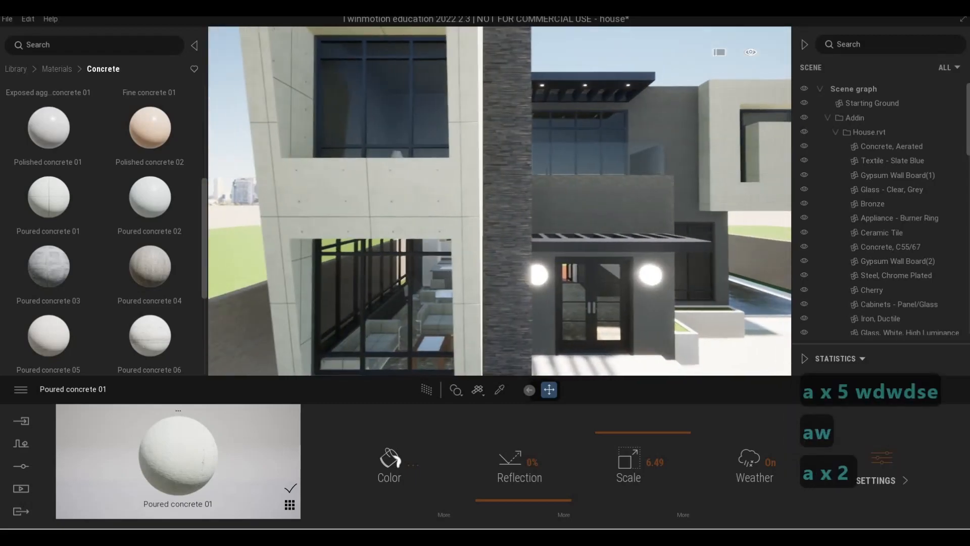
key(d)
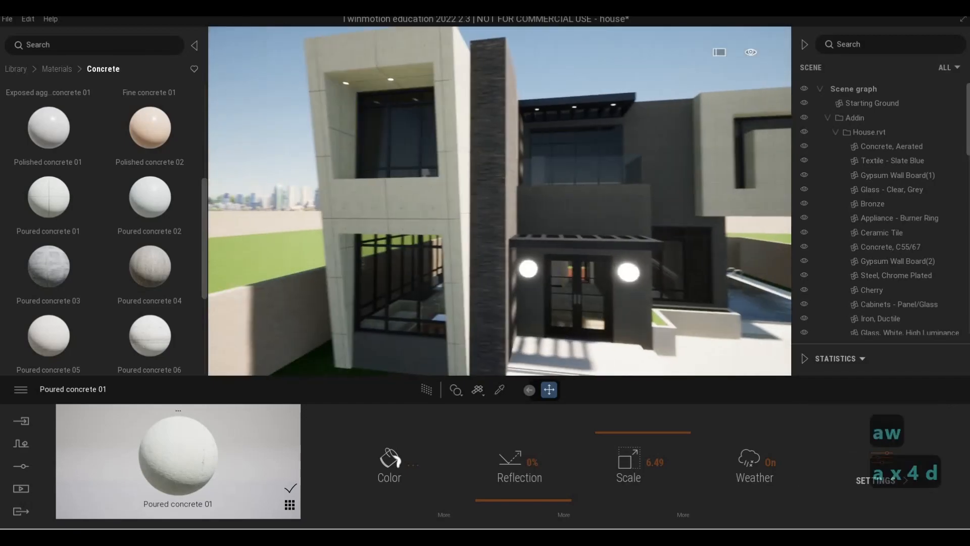
key(d)
key(d)
key(d)
key(w)
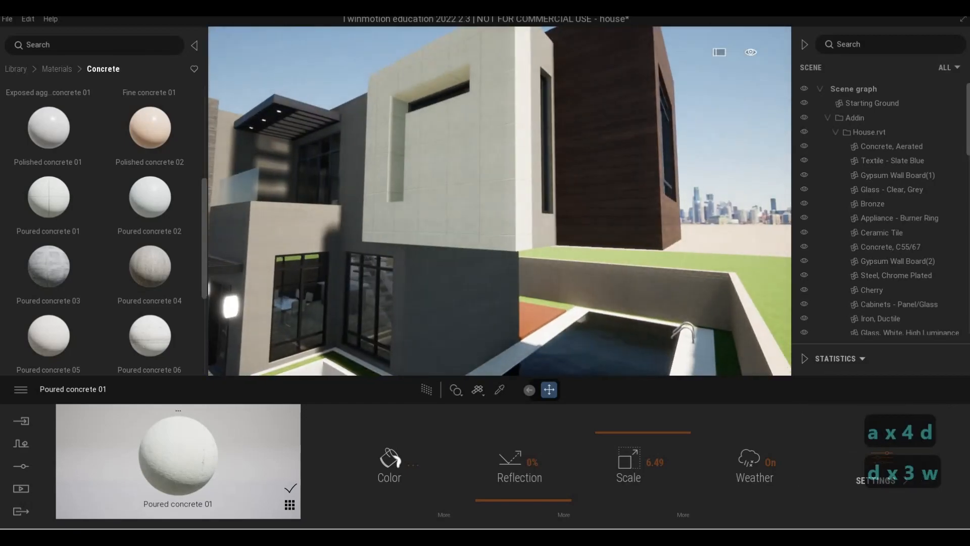
key(w)
key(d)
key(a)
key(a)
key(a)
key(a)
key(a)
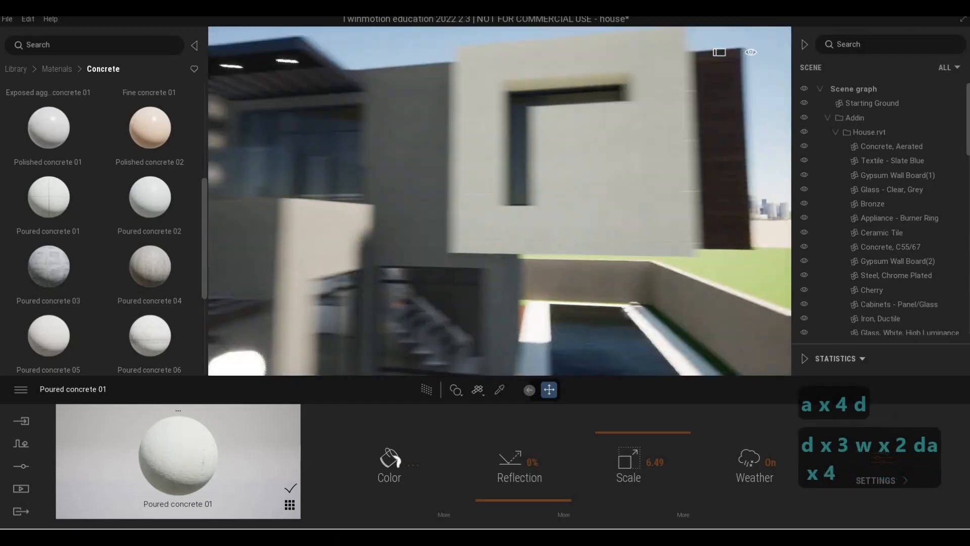
key(s)
key(s)
key(e)
key(e)
key(d)
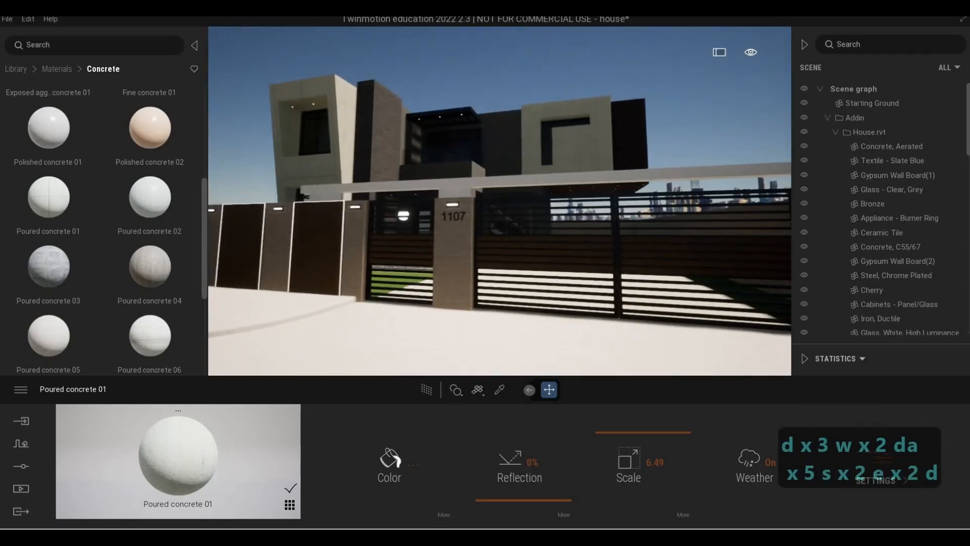
key(d)
key(q)
key(a)
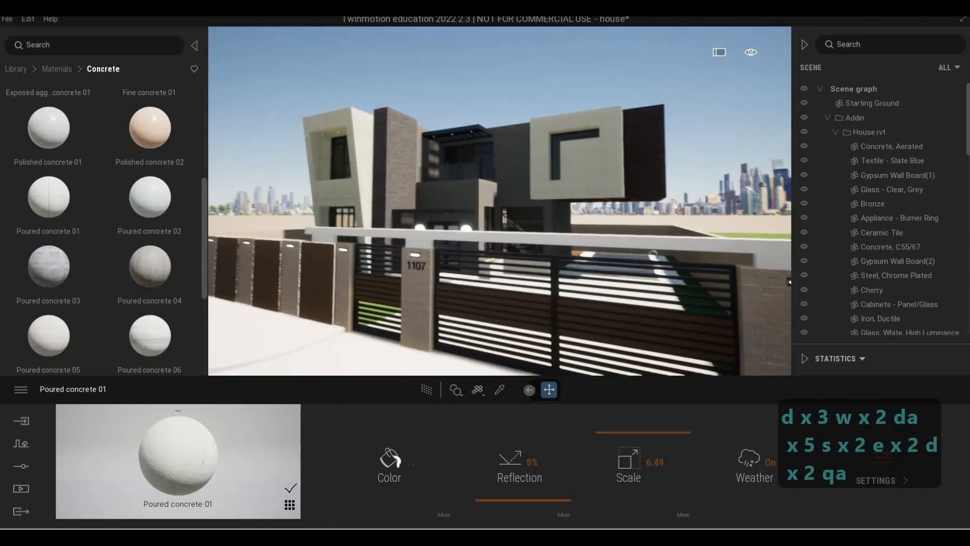
key(d)
key(s)
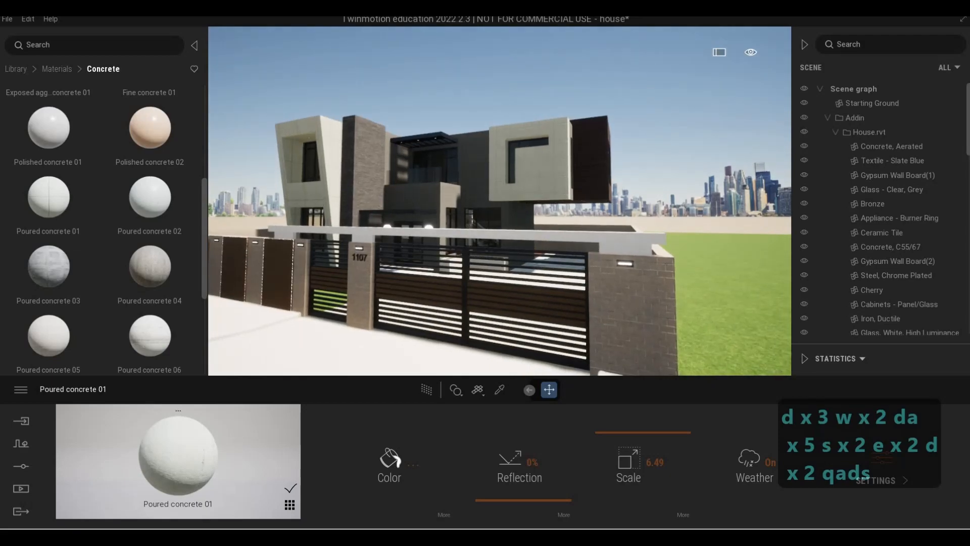
key(w)
key(w)
key(w)
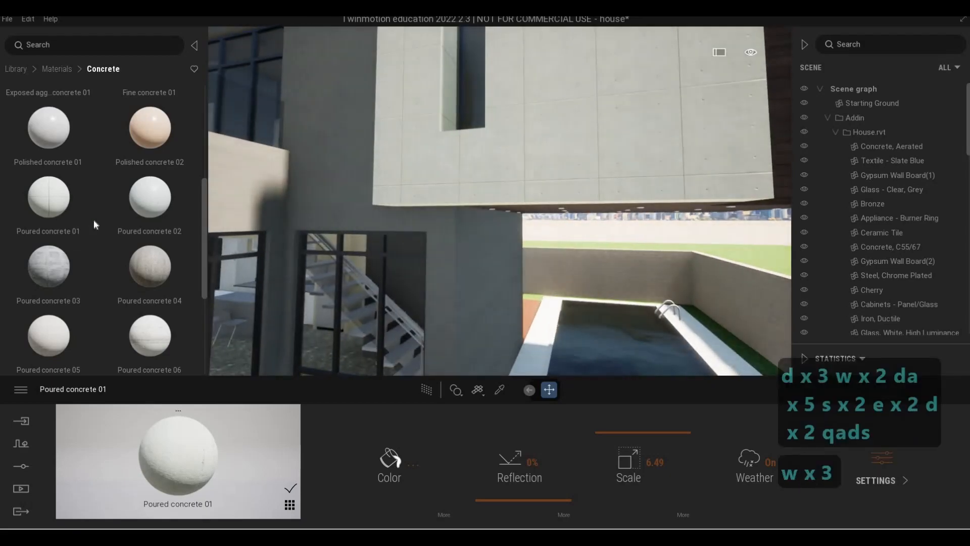
key(a)
key(s)
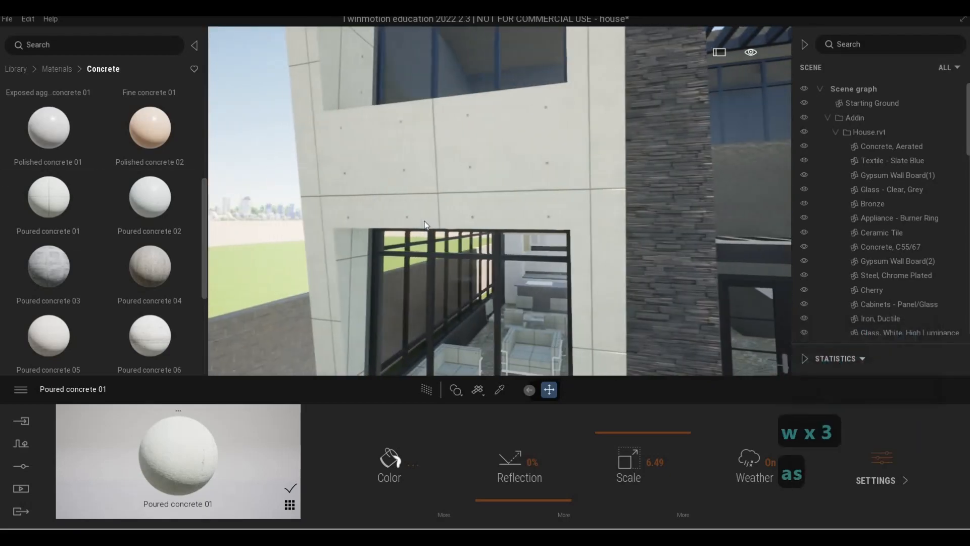
- Undo the concrete on the angled frame and apply Poured concrete 04 to it instead, with scale 3.56
key(ctrl+z)
scroll(152, 162, down, 2)
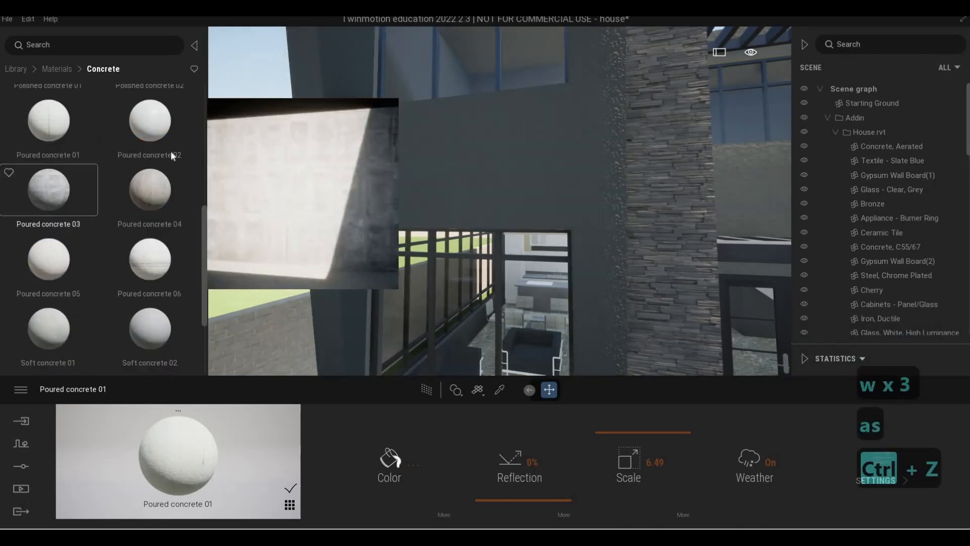
drag(451, 173, 452, 173)
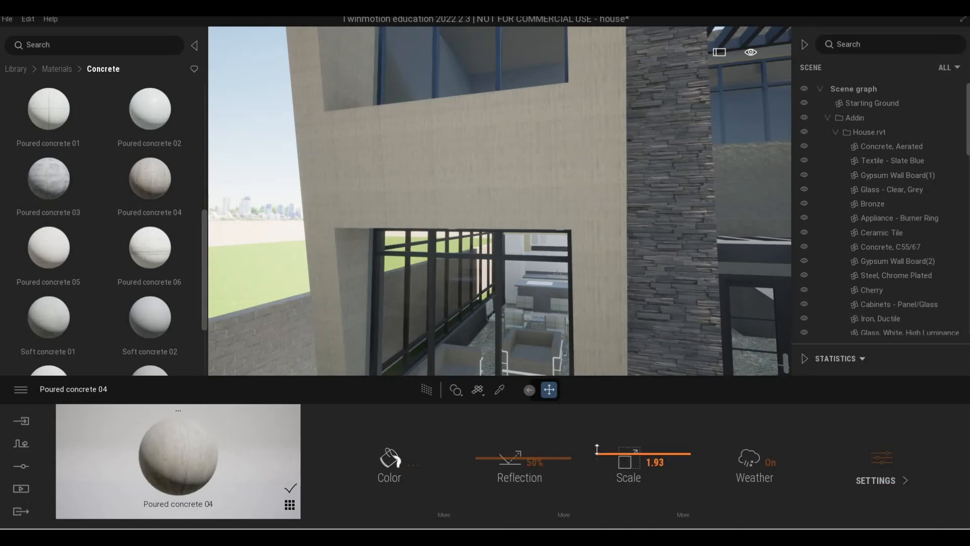
key(s)
key(d)
key(w)
key(w)
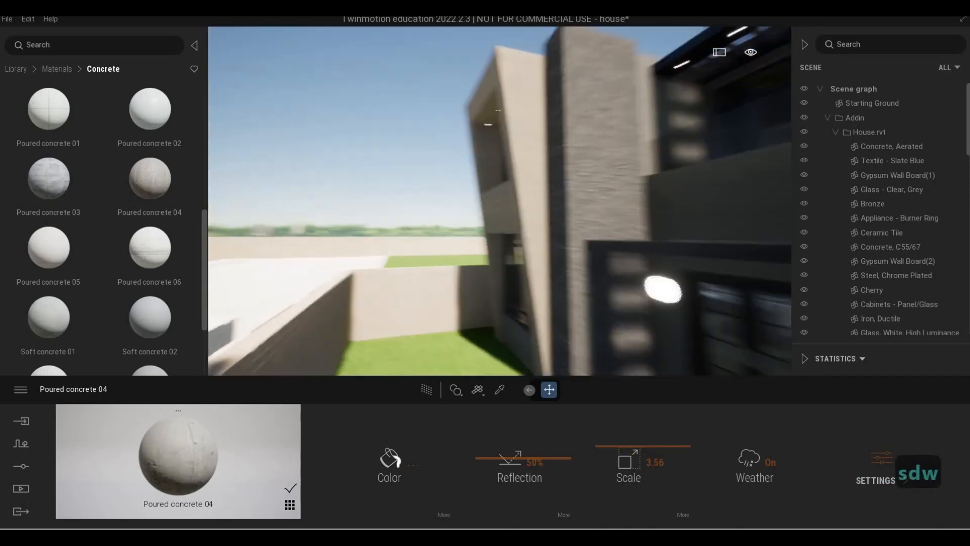
- Fly around the angled frame and browse the concrete materials in the library
key(a)
key(a)
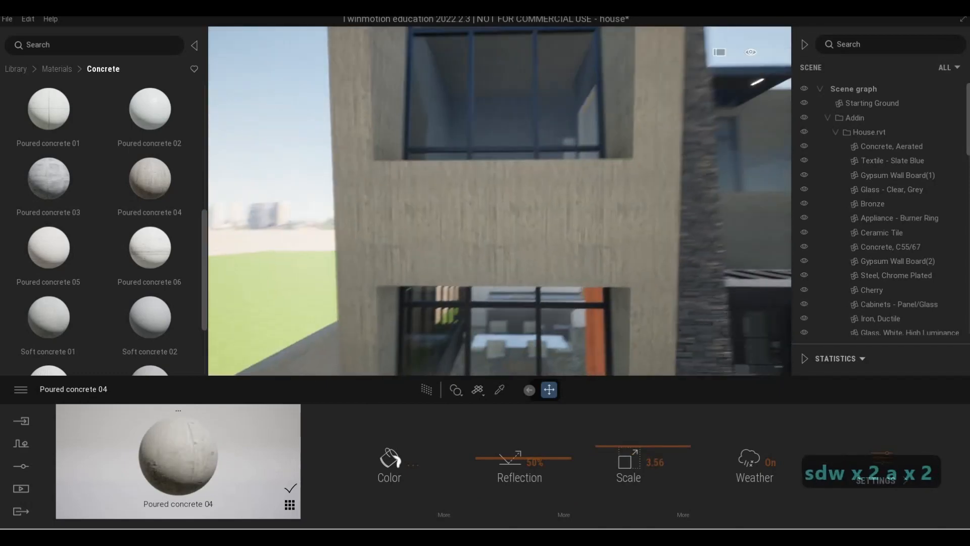
key(s)
key(d)
key(w)
key(d)
key(a)
key(a)
key(a)
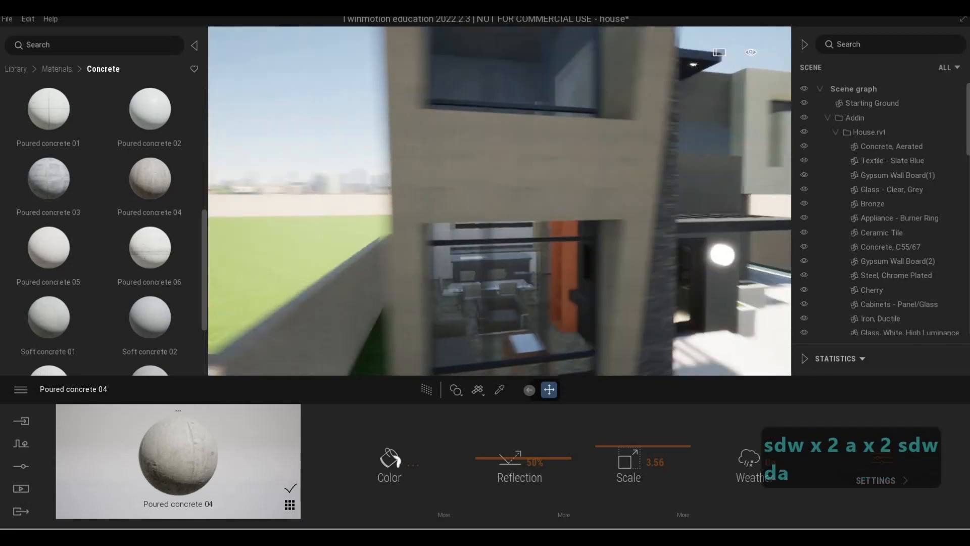
key(s)
key(w)
key(d)
key(d)
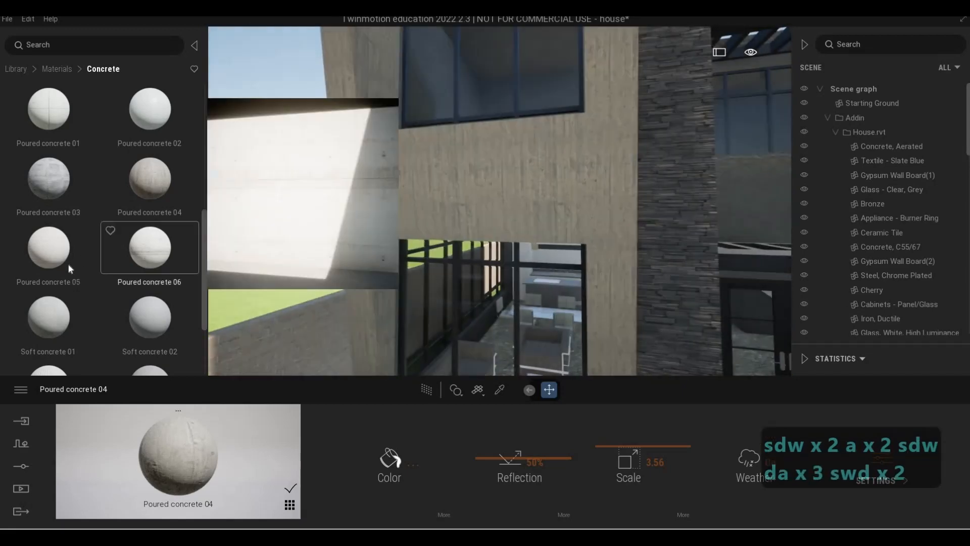
scroll(57, 254, down, 2)
scroll(121, 277, down, 1)
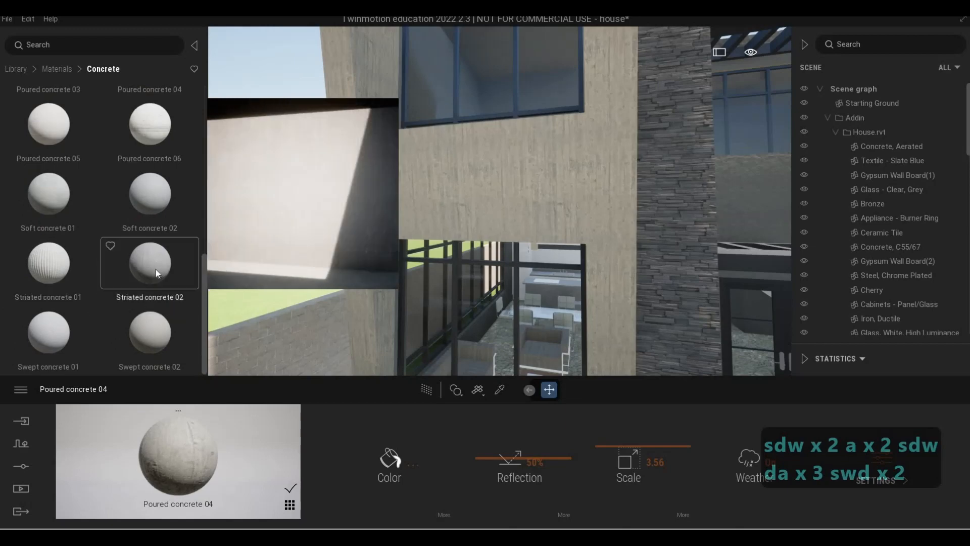
scroll(91, 225, up, 2)
scroll(77, 219, up, 2)
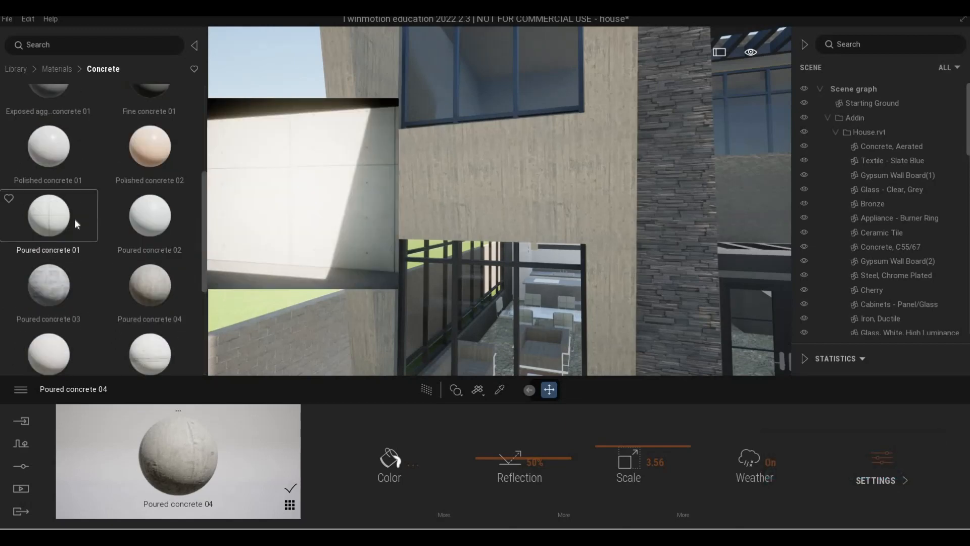
- Fly to the garden boundary wall and apply Poured concrete 01 to it
key(d)
key(a)
key(w)
key(e)
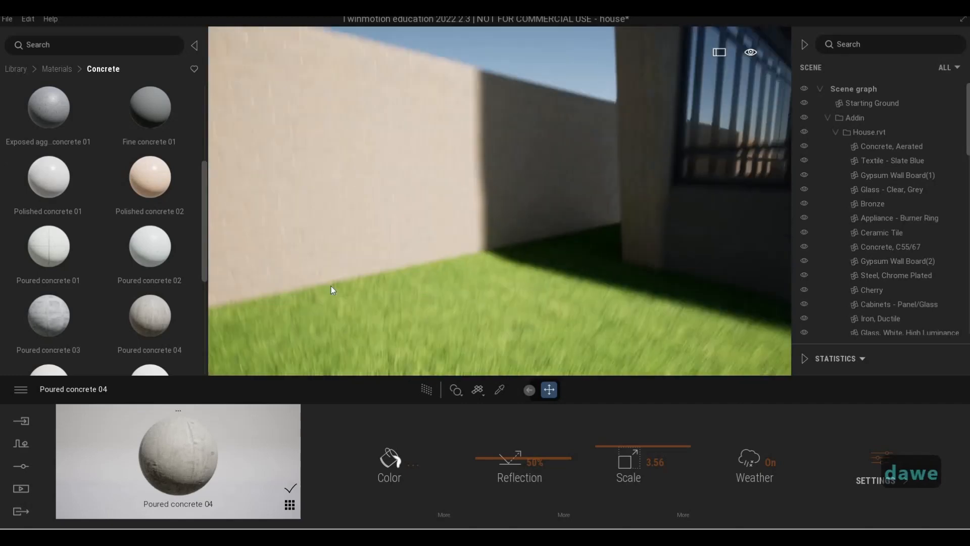
drag(49, 246, 407, 209)
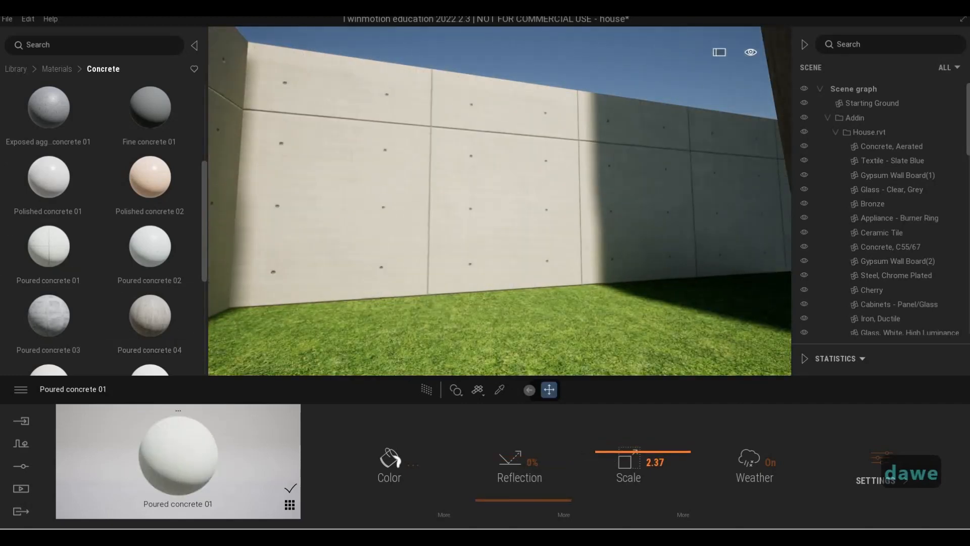
- Fly to the front gate wall to inspect its panels
key(a)
key(s)
key(d)
key(q)
key(w)
key(w)
key(e)
key(w)
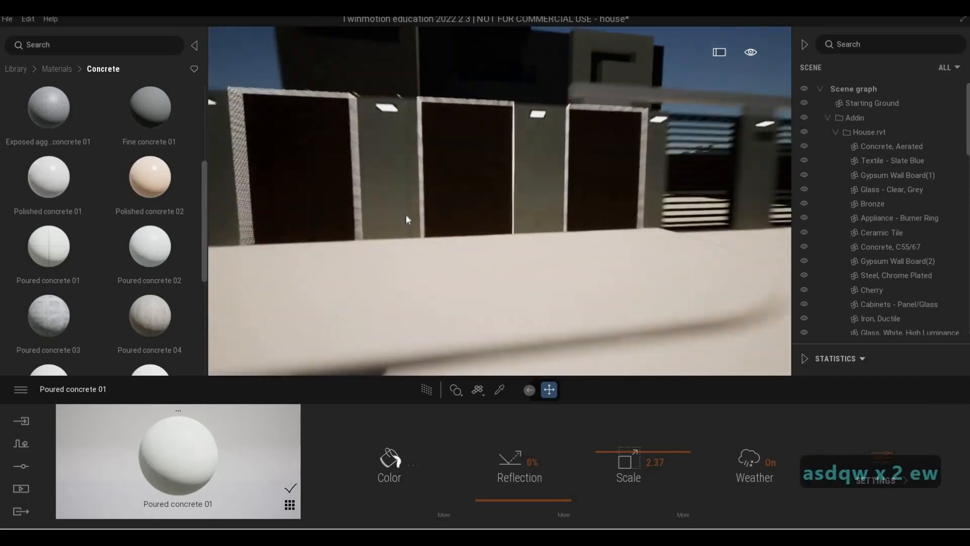
key(d)
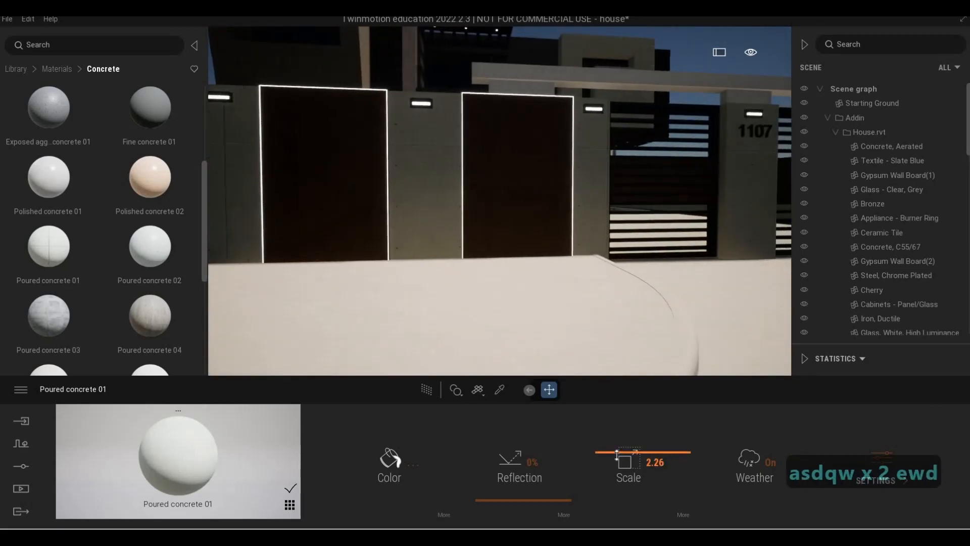
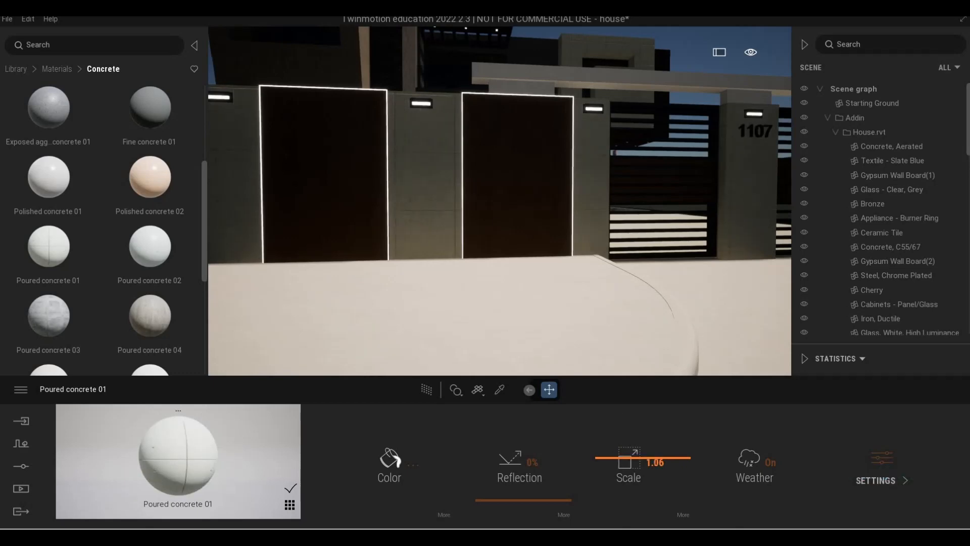
- Fly along the front gate wall and around the garden to inspect the walls
key(a)
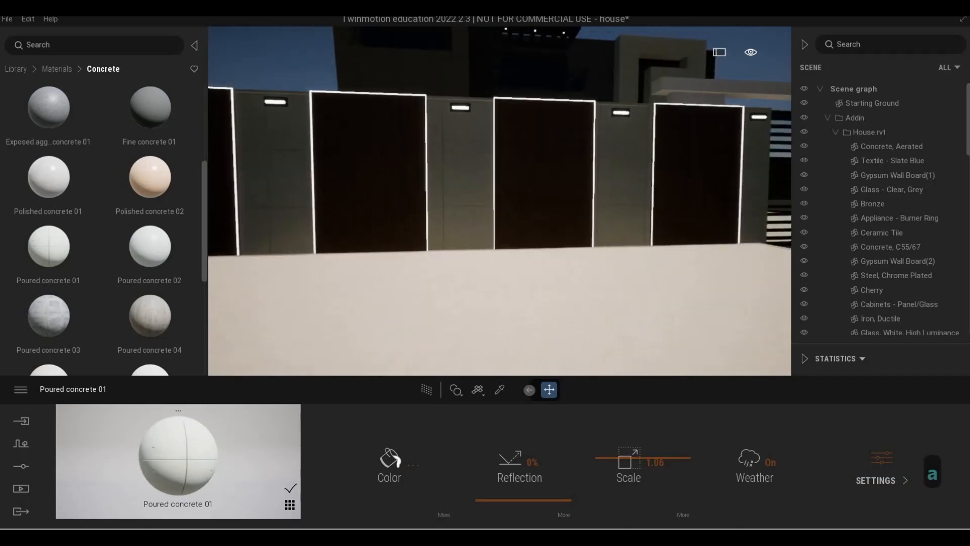
key(d)
key(w)
key(w)
key(s)
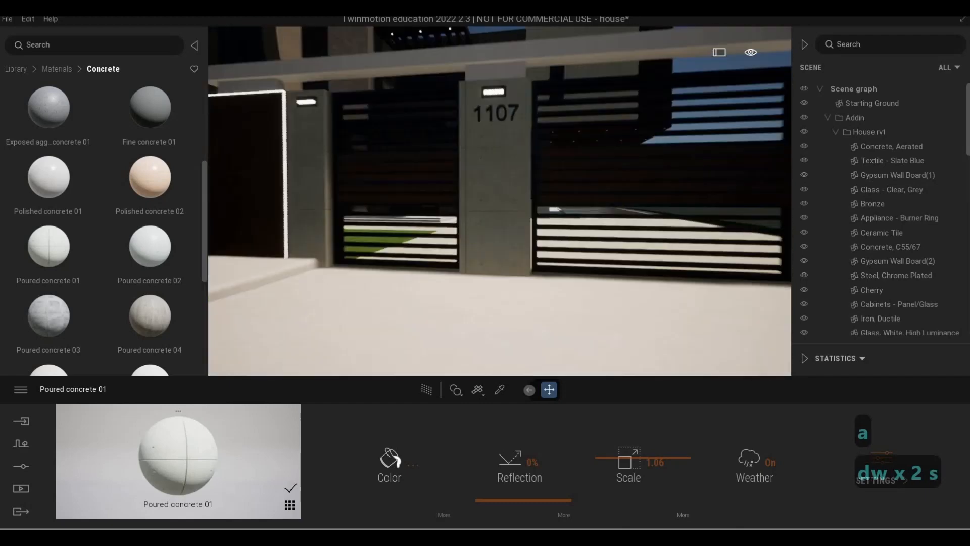
key(a)
key(w)
key(w)
key(d)
key(w)
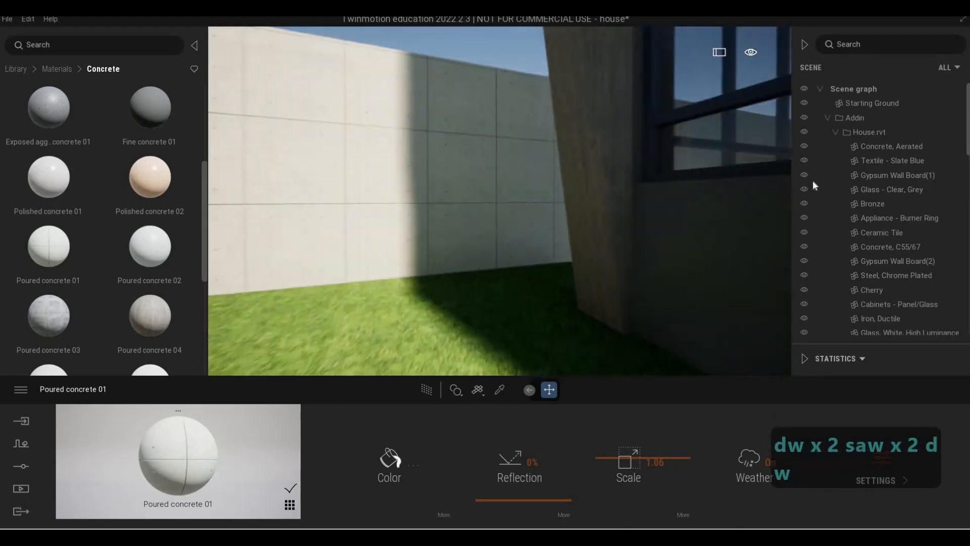
key(d)
key(s)
key(s)
key(a)
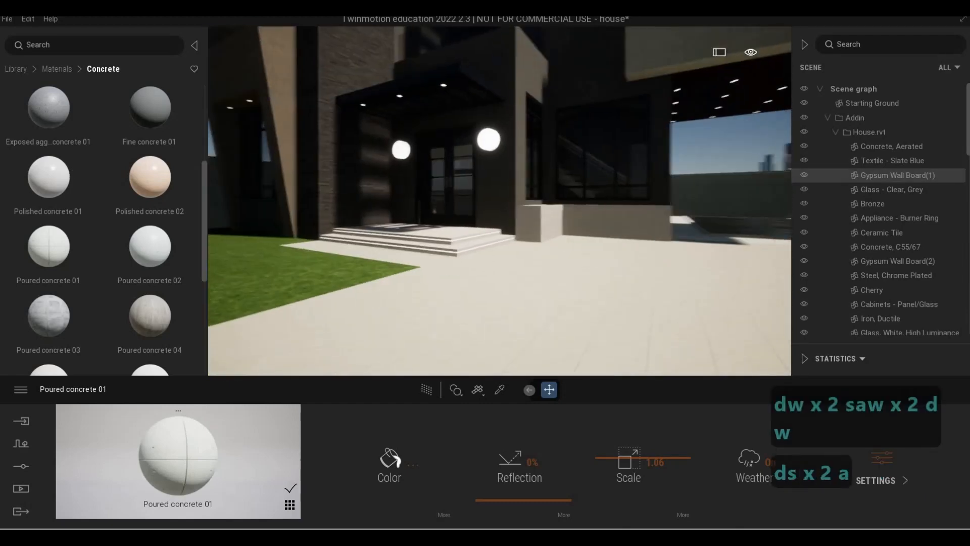
- Fly back toward the house and undo the last three material changes
key(q)
key(q)
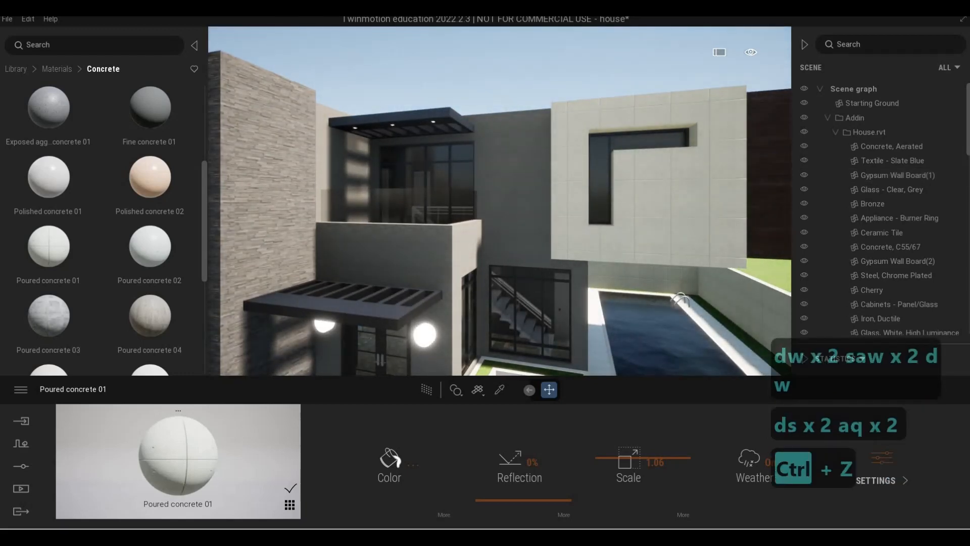
key(a)
key(w)
key(ctrl+z)
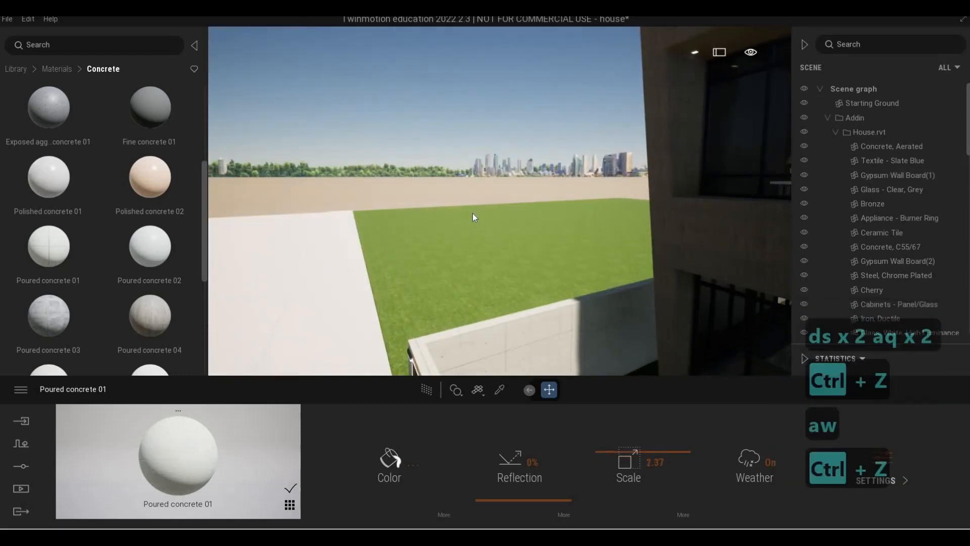
key(ctrl+z)
key(ctrl+z)
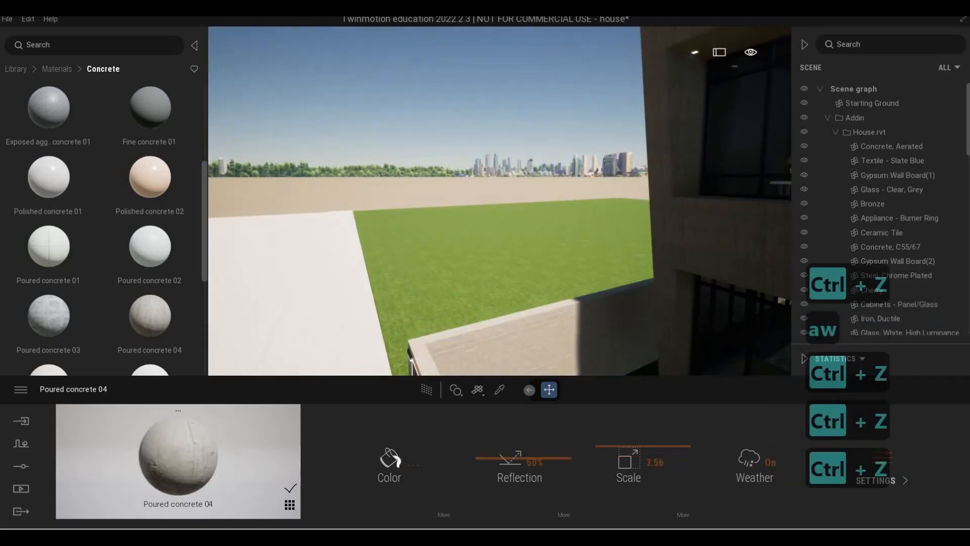
- Fly around the house back to the front gate wall with the house number
key(d)
key(d)
key(a)
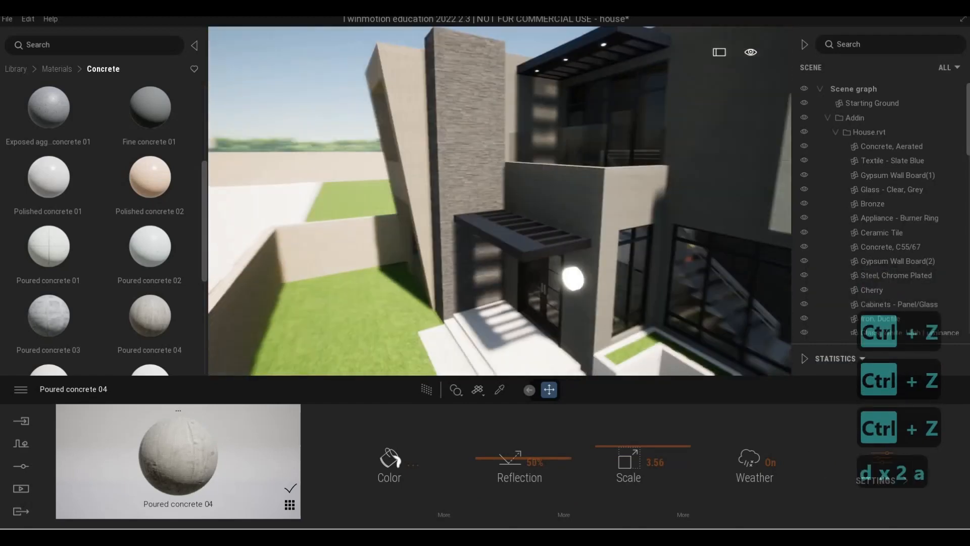
key(s)
key(e)
key(w)
key(e)
key(a)
key(w)
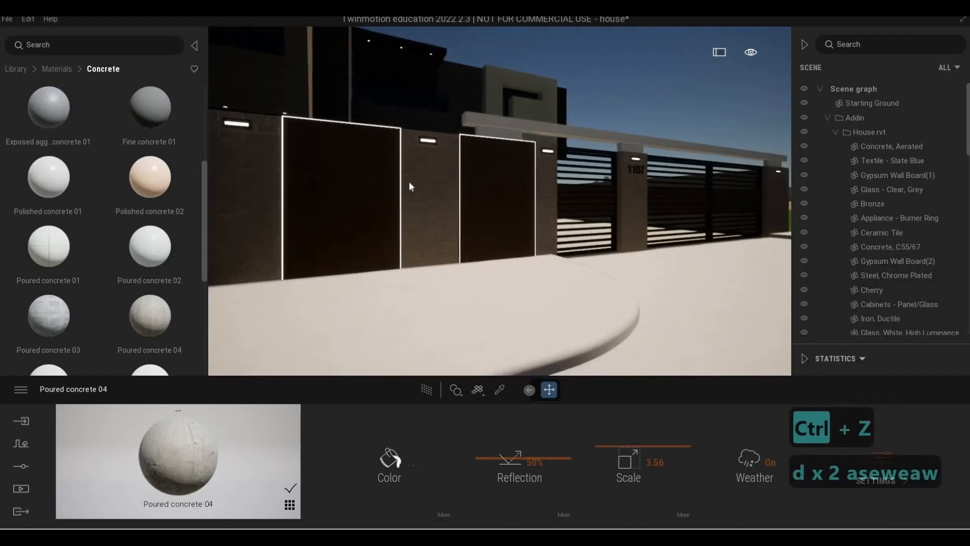
key(d)
key(d)
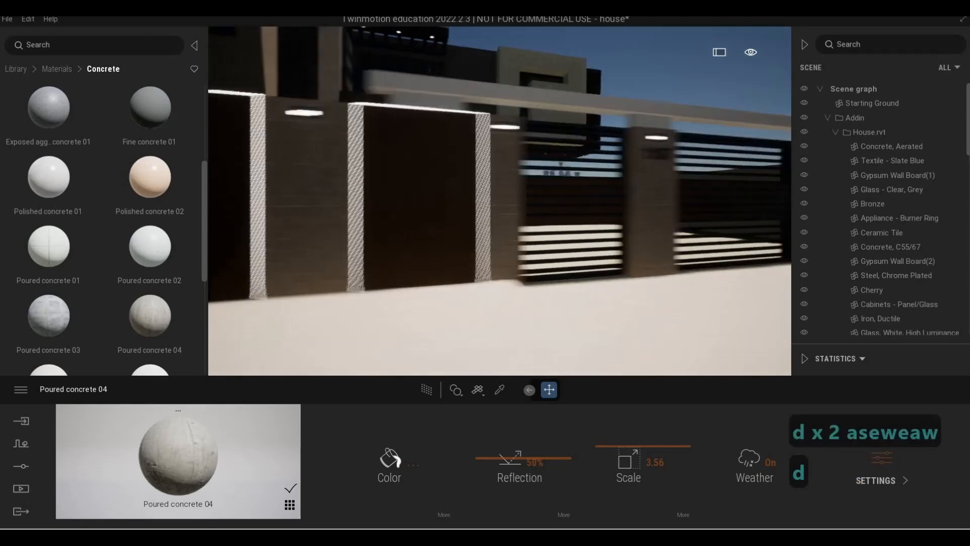
key(w)
key(a)
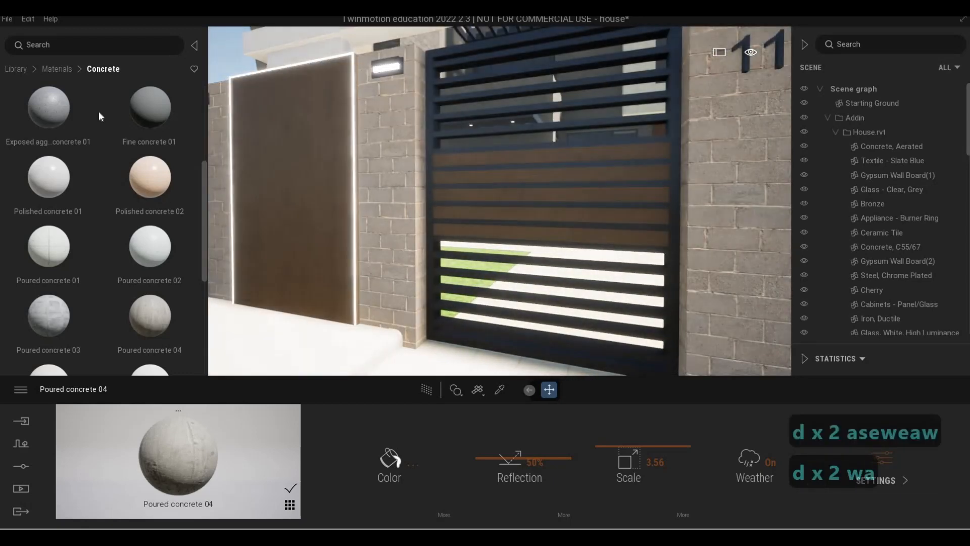
- Apply Poured concrete 05 to the front gate wall's block cladding and set its scale to 2.15
scroll(91, 252, down, 1)
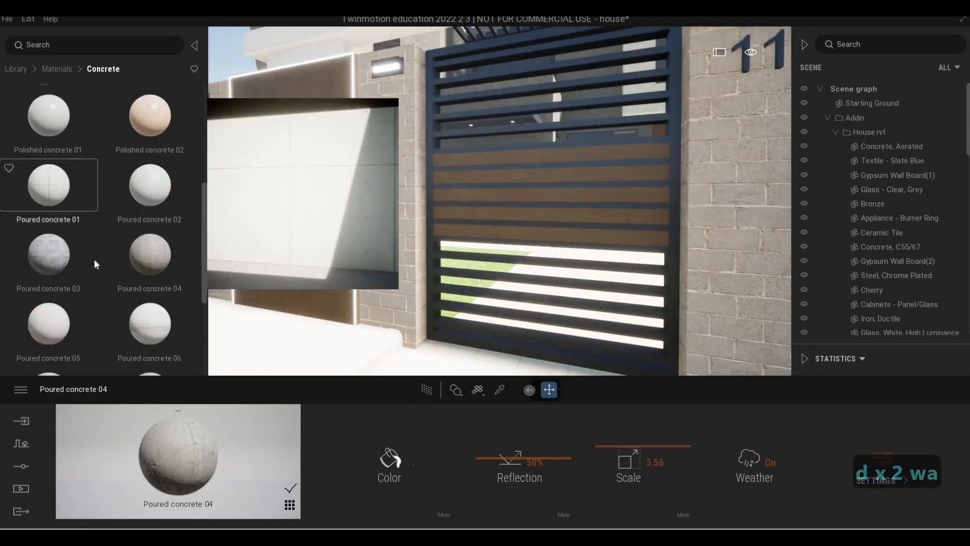
scroll(145, 227, up, 2)
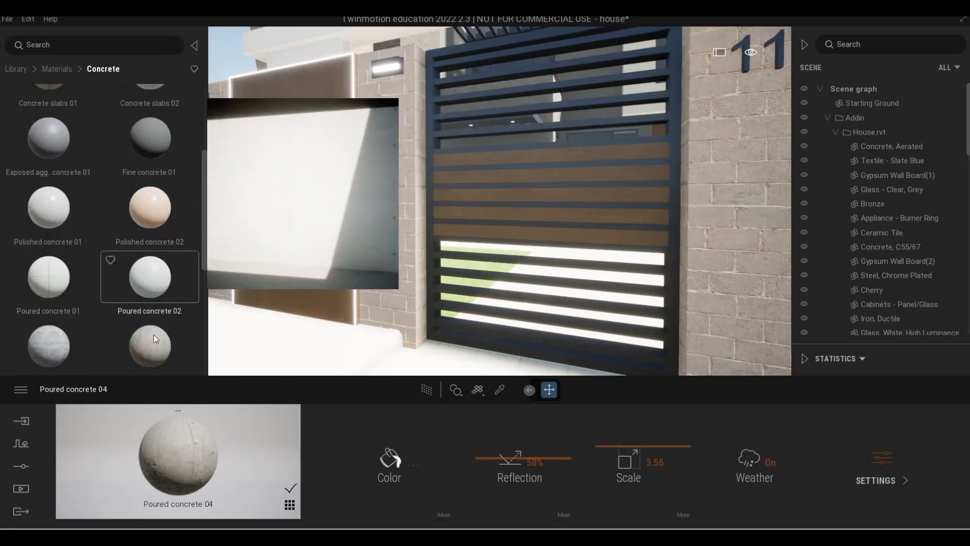
scroll(155, 338, down, 1)
scroll(154, 336, down, 2)
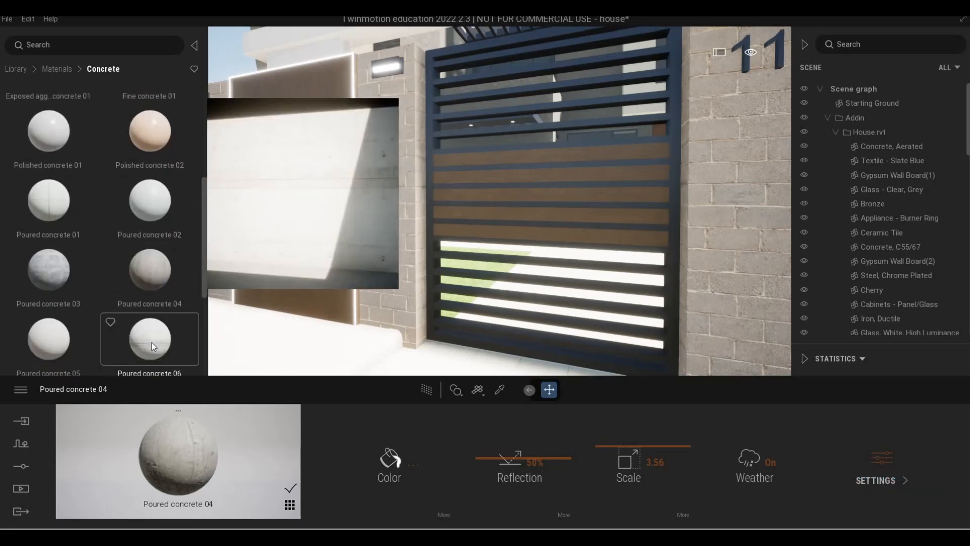
scroll(62, 304, down, 2)
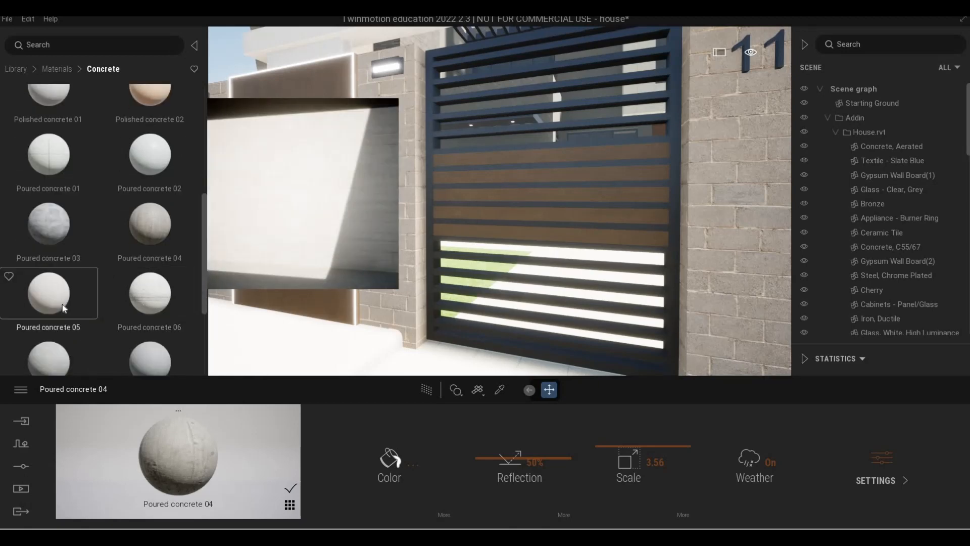
drag(62, 304, 369, 259)
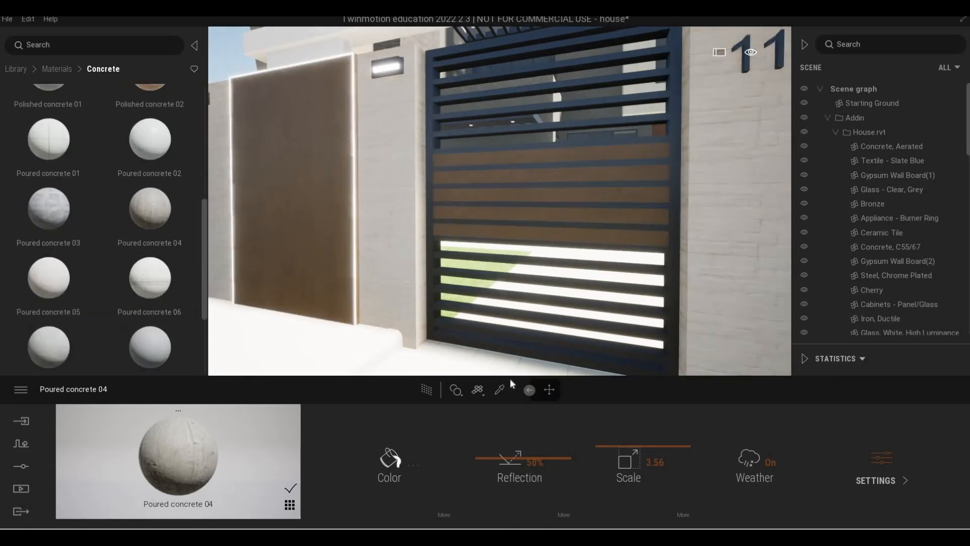
drag(611, 459, 612, 451)
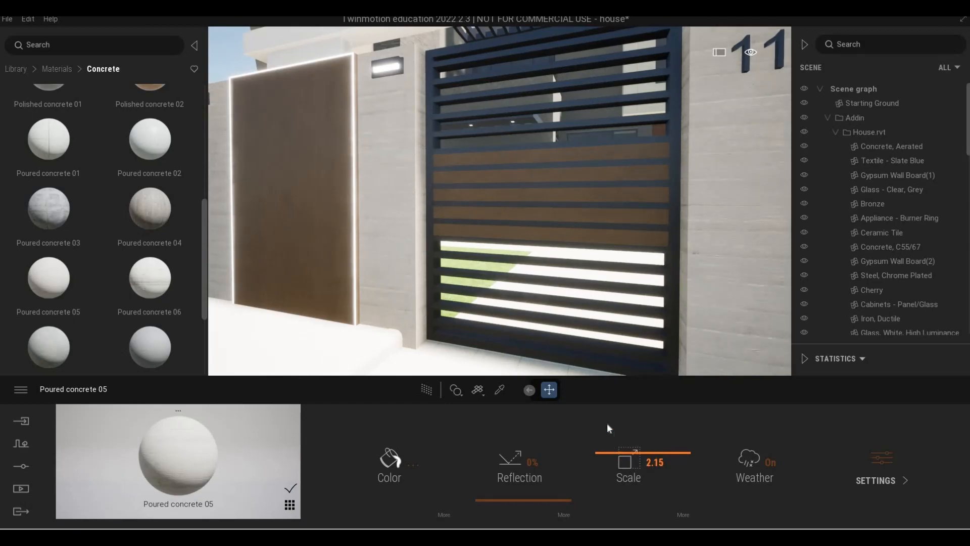
- Fly along the front gate wall and garden boundary to inspect the new concrete
key(a)
key(q)
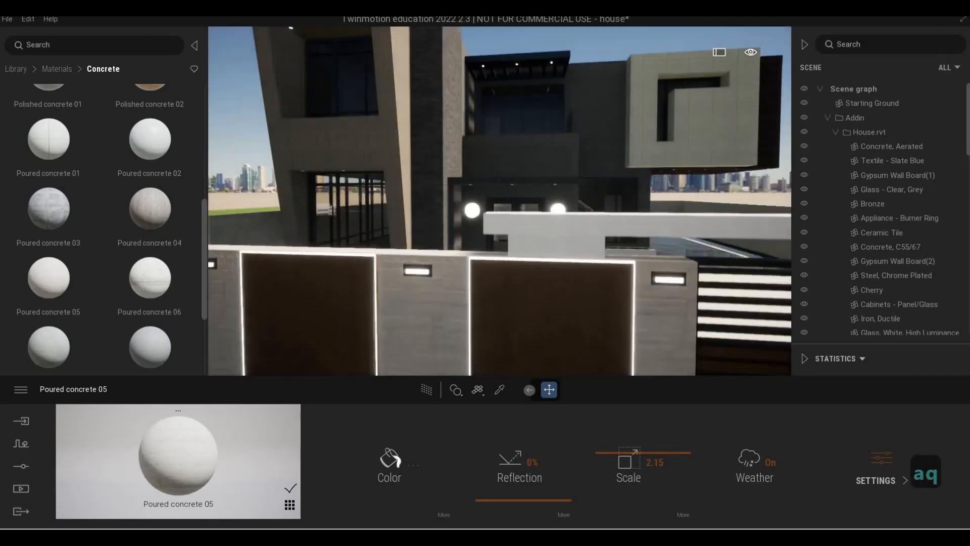
key(w)
key(d)
key(w)
key(w)
key(s)
key(d)
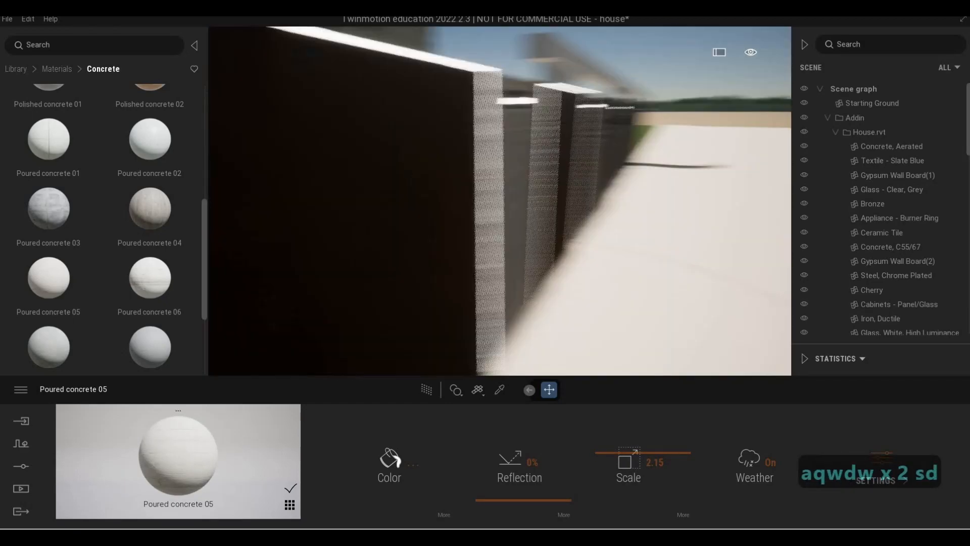
key(w)
key(d)
key(q)
key(w)
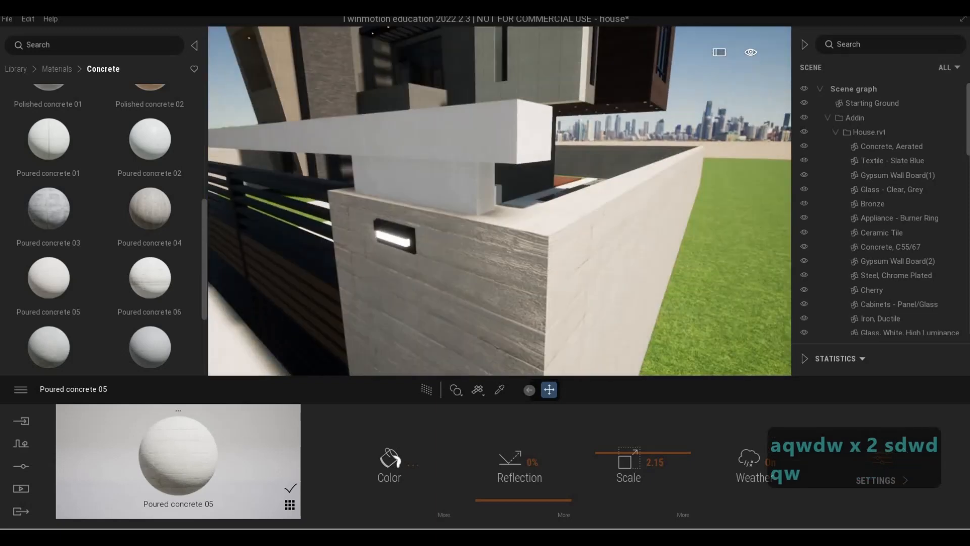
key(e)
key(w)
key(a)
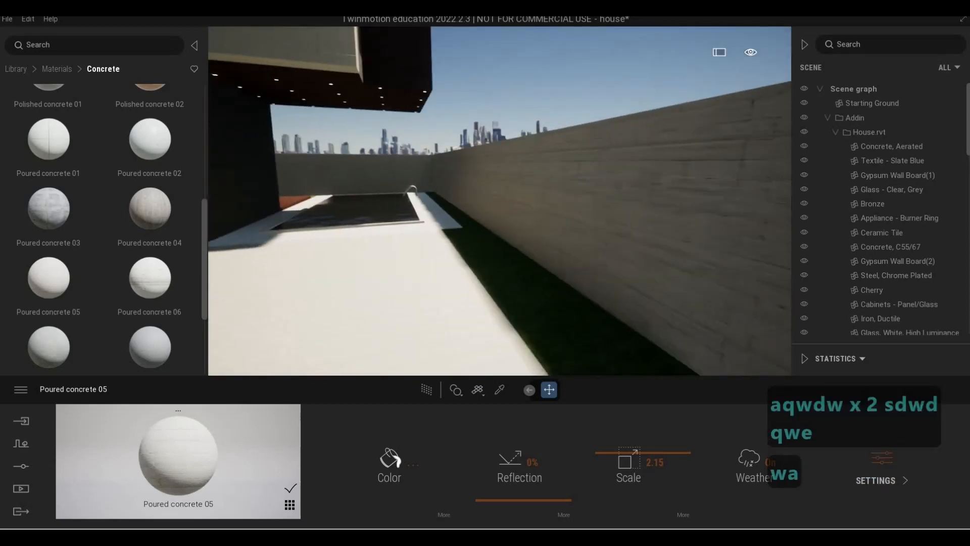
key(a)
key(s)
key(a)
key(w)
key(w)
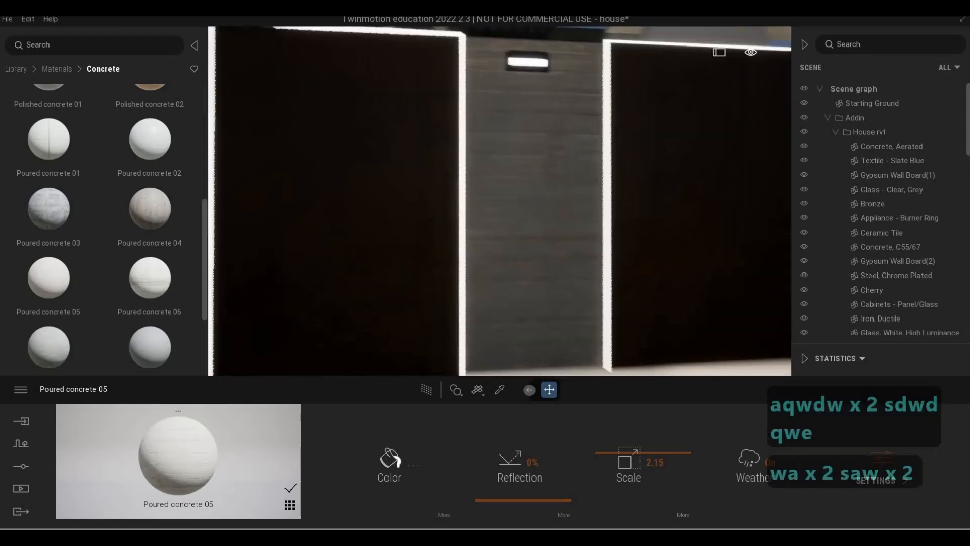
key(d)
key(d)
key(s)
- Fly around the house facade and the upper box volumes to inspect their materials
key(d)
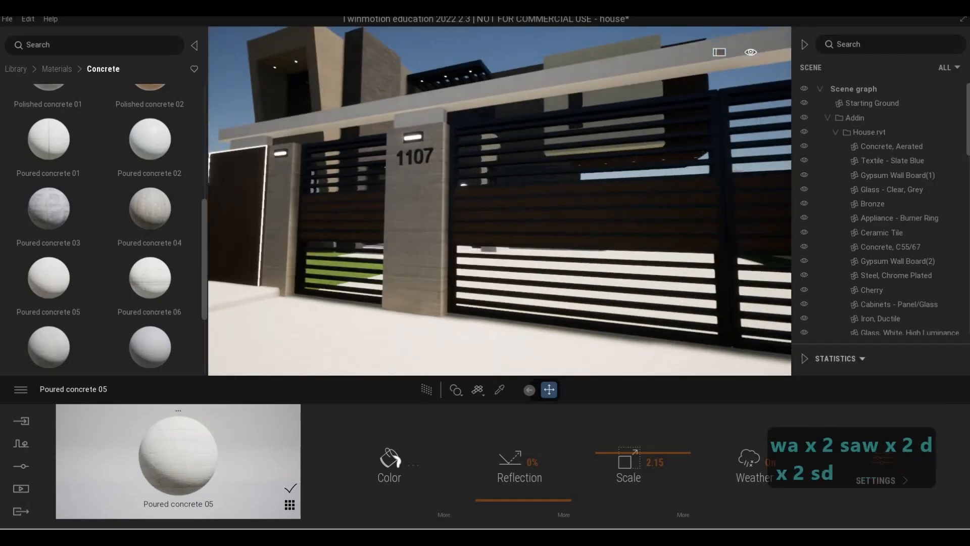
key(q)
key(s)
key(d)
key(s)
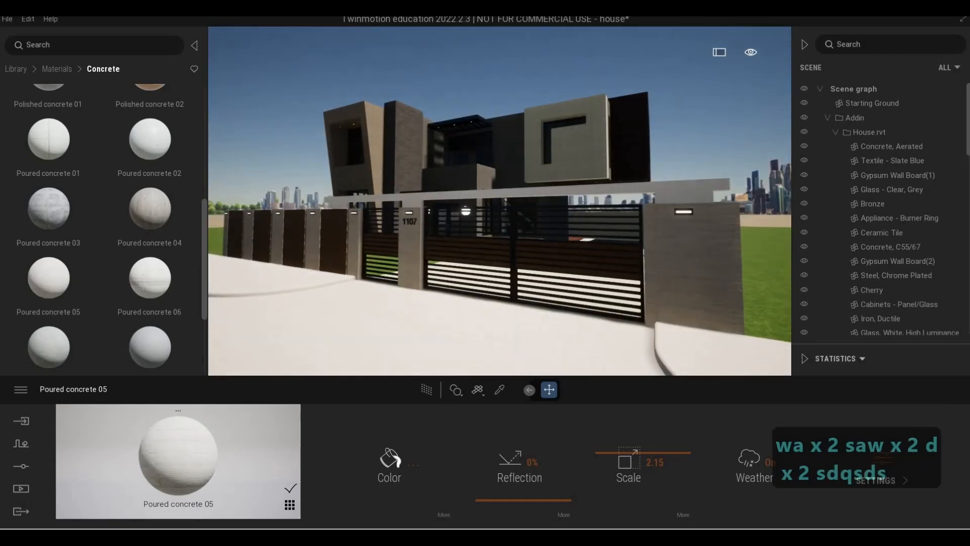
key(w)
key(w)
key(q)
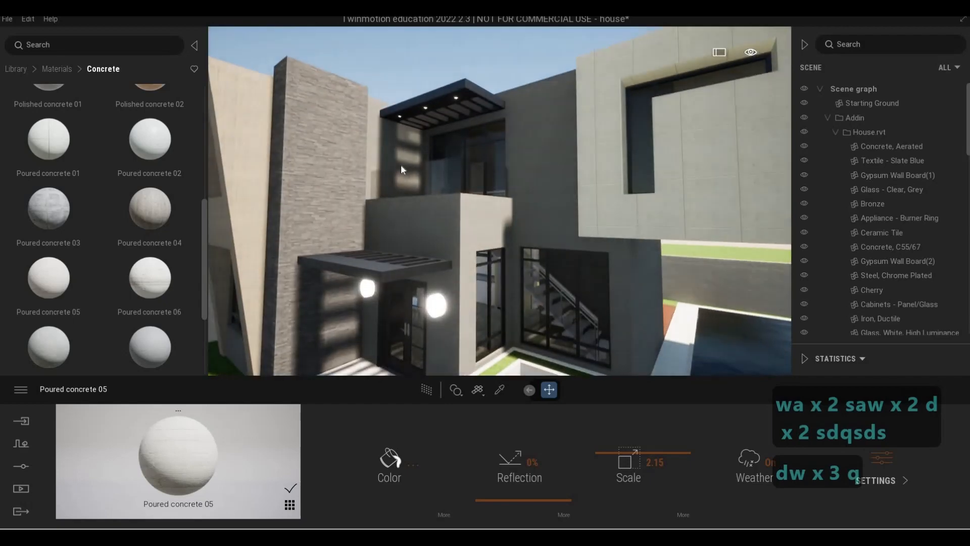
key(a)
key(a)
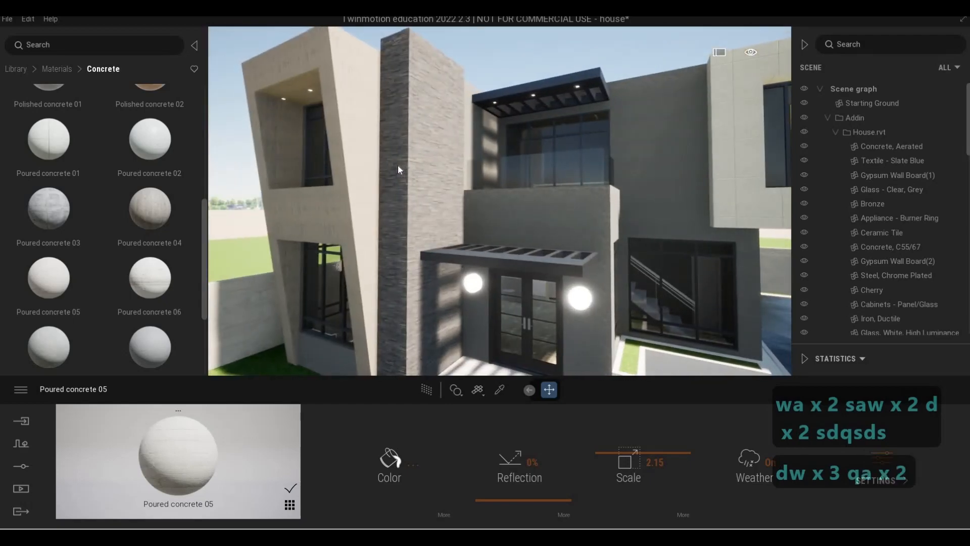
key(s)
key(w)
key(d)
key(s)
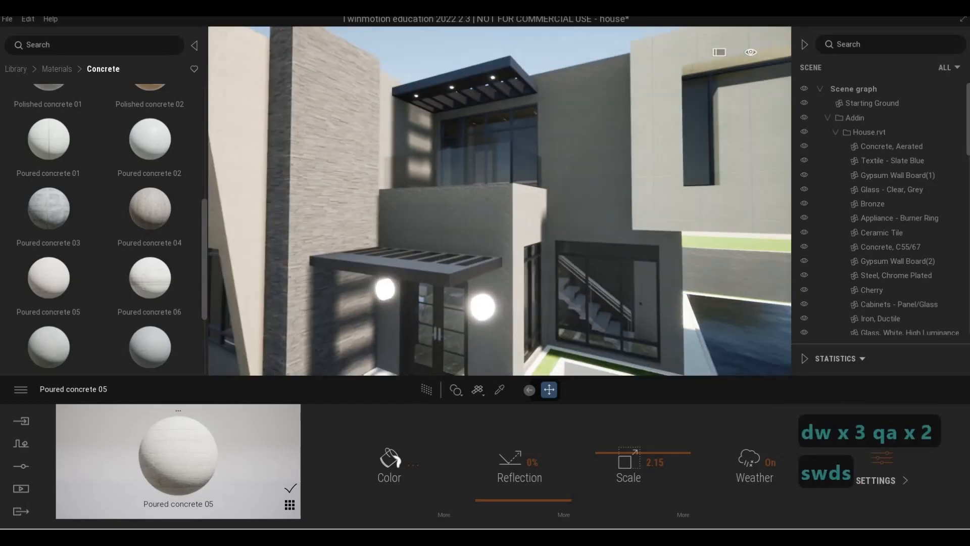
key(d)
key(d)
key(a)
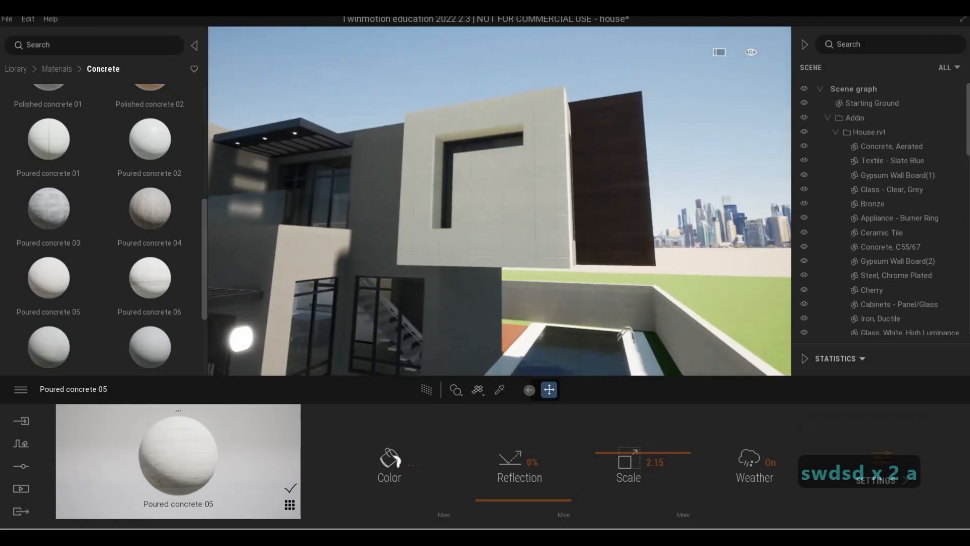
key(d)
key(s)
key(a)
key(s)
right_drag(494, 189, 511, 190)
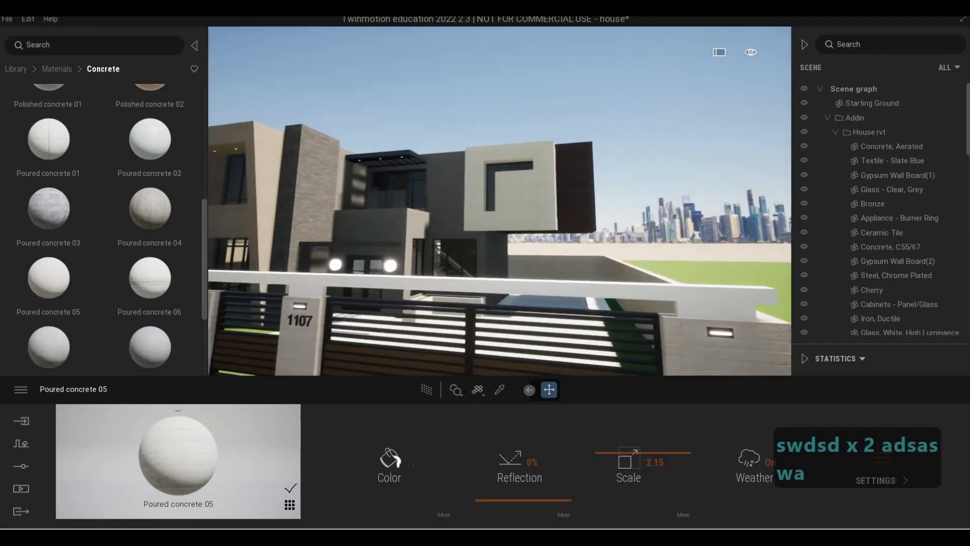
key(d)
key(d)
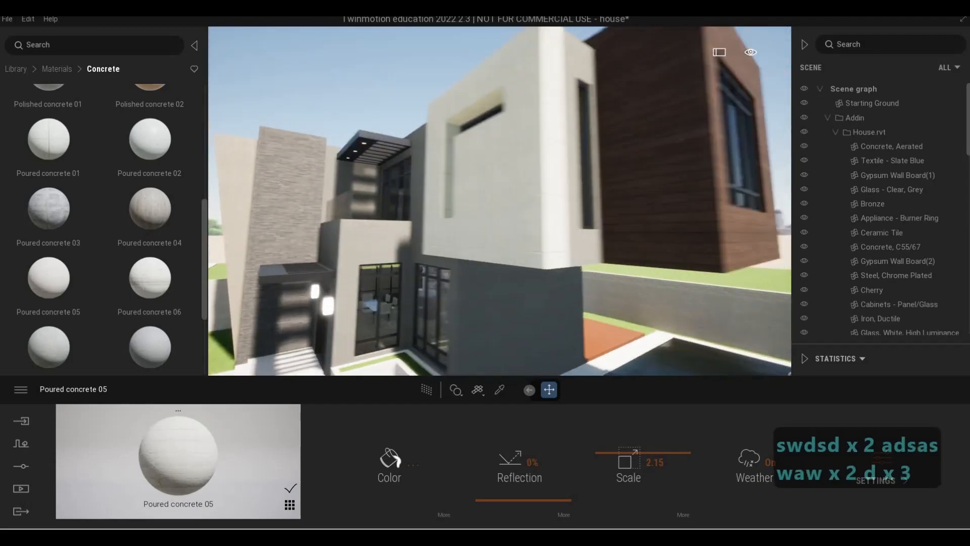
- Apply the Ipe A wood material to the upper white box volume next to the wooden block
key(a)
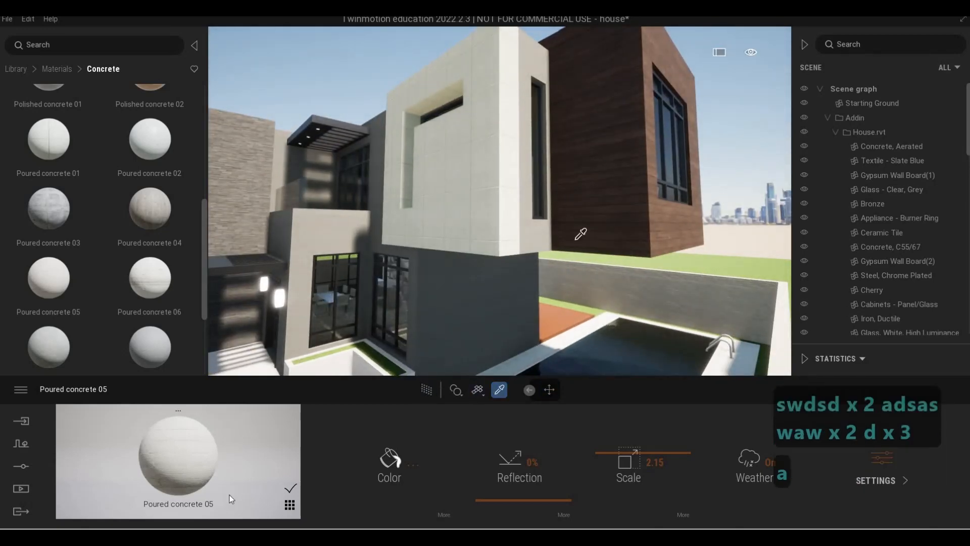
drag(178, 455, 459, 231)
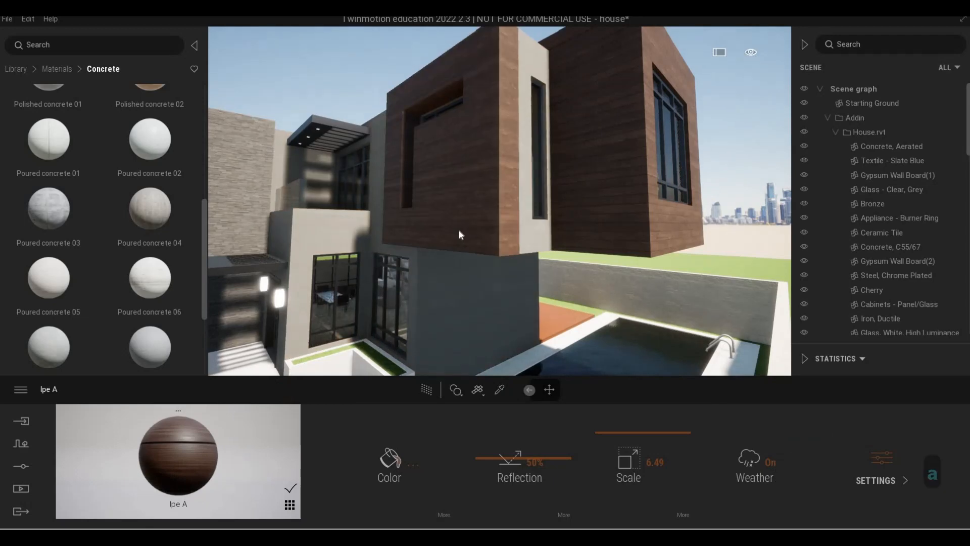
right_drag(458, 231, 485, 232)
- Fly around the house to review the wood-clad upper volumes
key(a)
key(w)
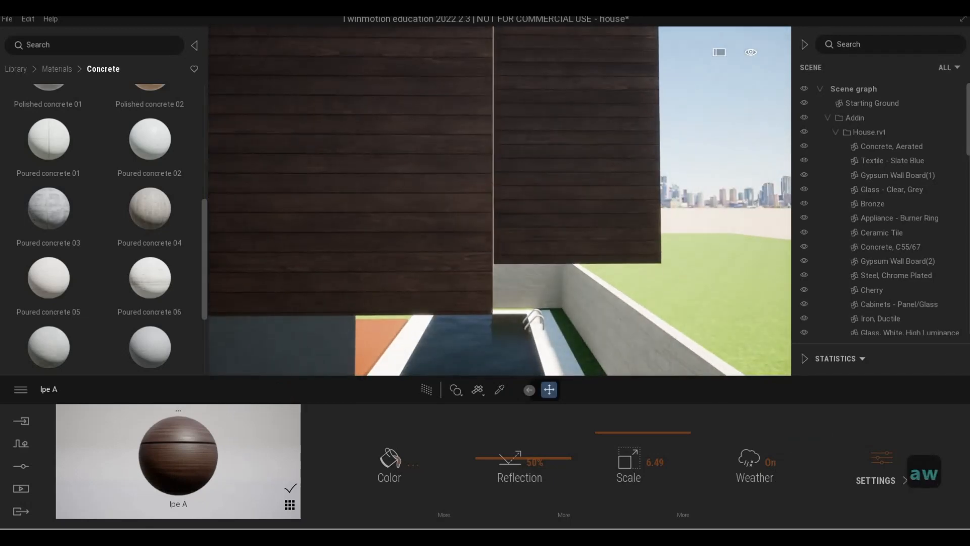
key(s)
key(s)
key(d)
key(a)
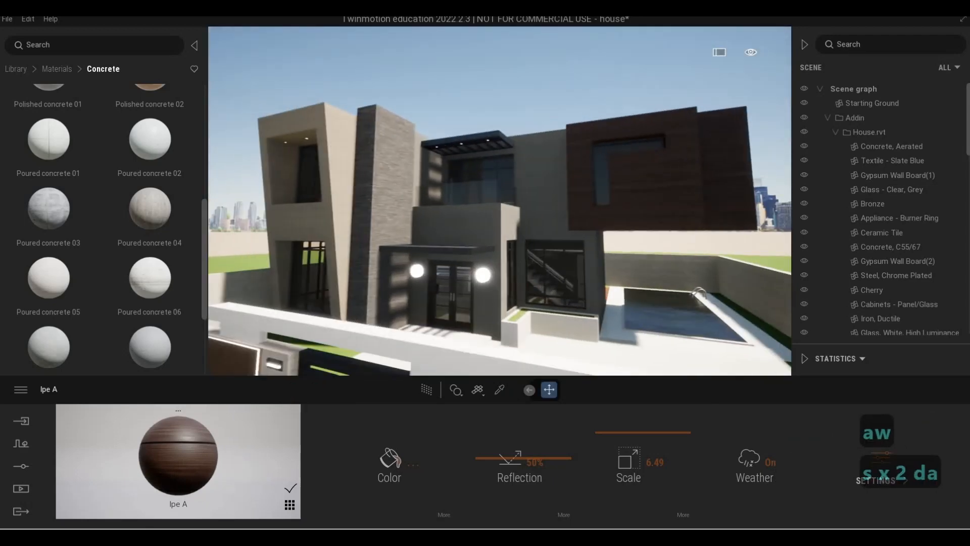
key(d)
key(s)
key(d)
key(w)
key(d)
key(d)
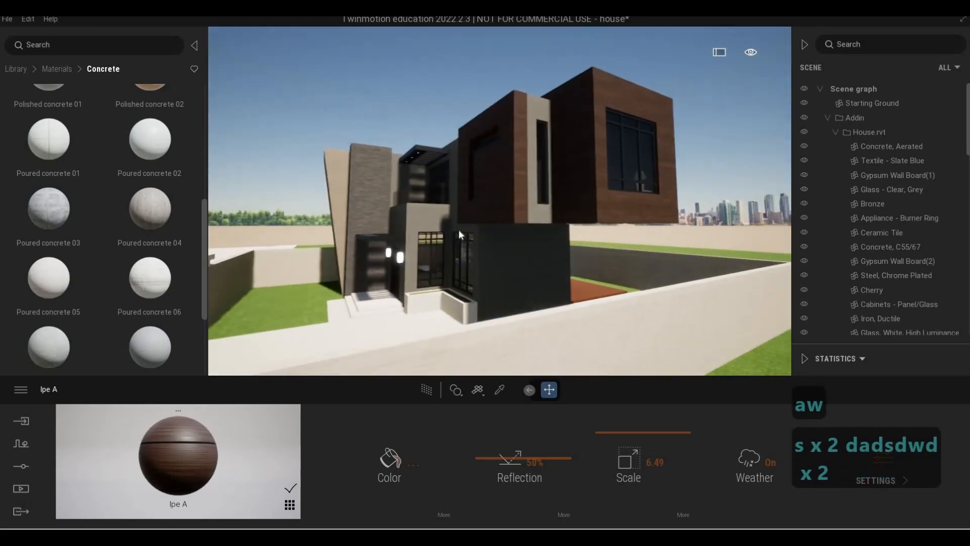
- Fly around the house facade and the wood-clad upper volumes to inspect their materials
key(a)
key(a)
key(w)
key(a)
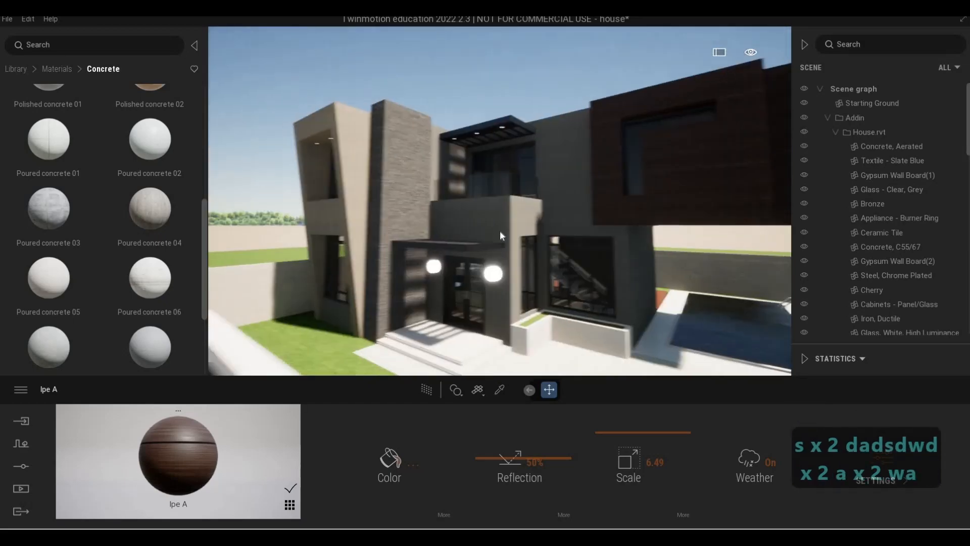
key(w)
key(s)
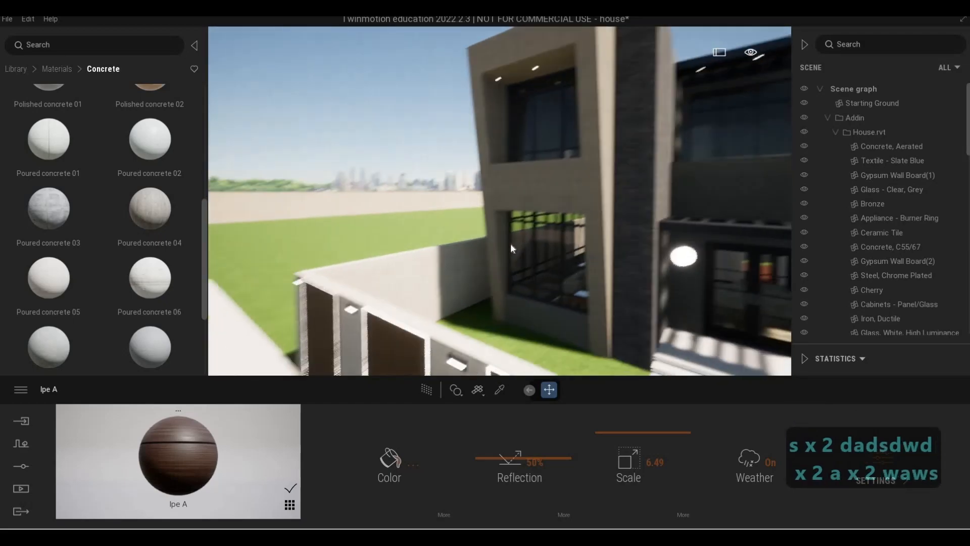
key(d)
key(d)
key(w)
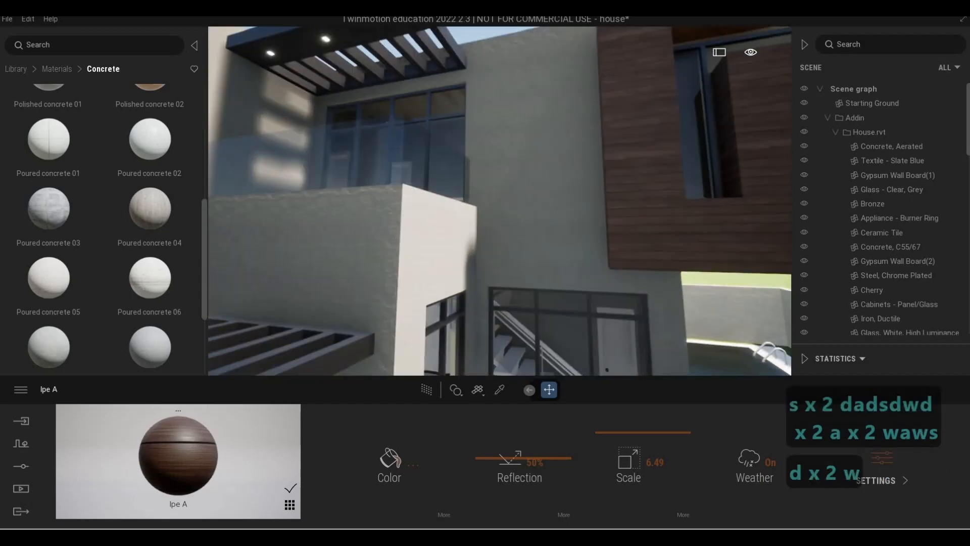
key(d)
key(s)
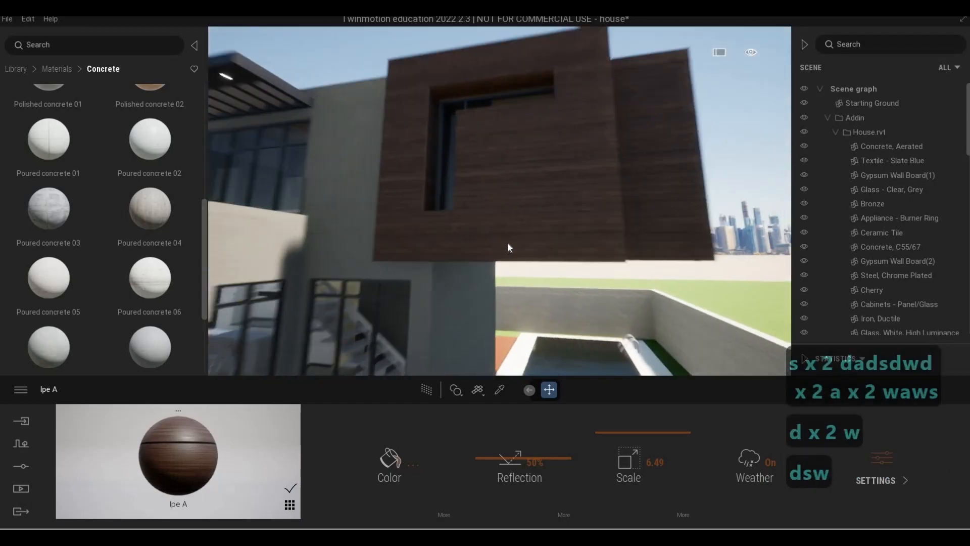
key(s)
key(s)
key(s)
key(d)
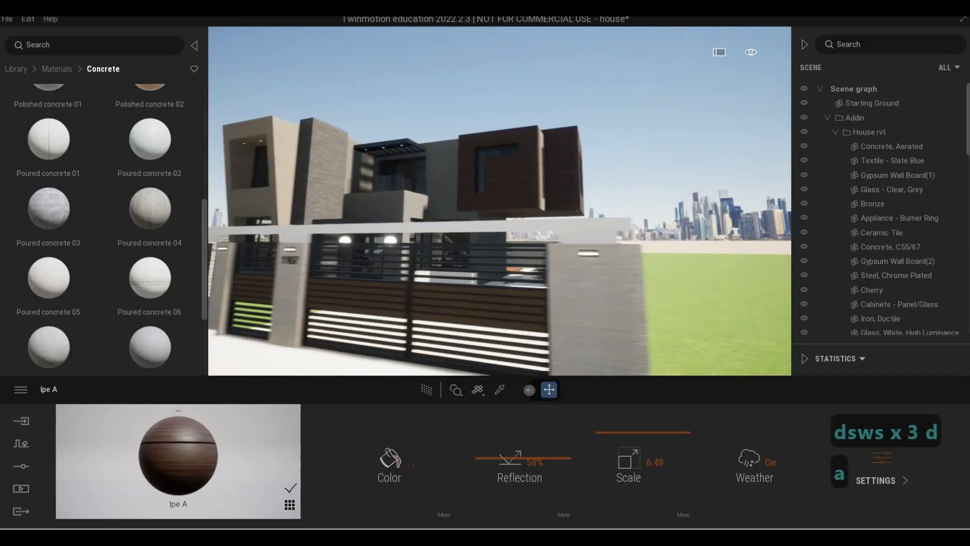
- Fly along the front gate and fence to inspect their materials
key(a)
key(a)
key(a)
key(a)
key(a)
key(a)
key(a)
key(a)
key(a)
key(a)
key(a)
key(a)
key(a)
key(a)
key(a)
key(a)
key(d)
key(d)
key(d)
key(d)
key(d)
key(d)
key(d)
key(d)
key(d)
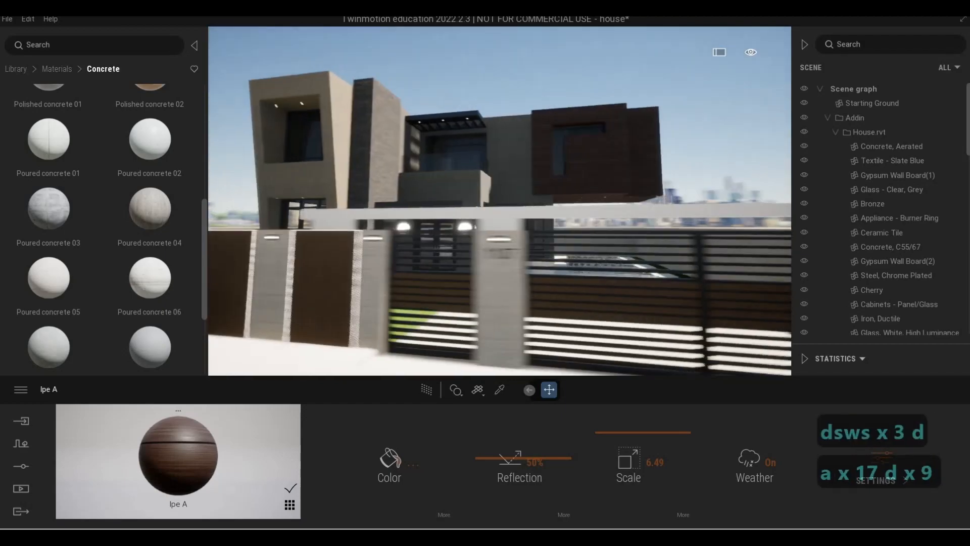
key(d)
key(d)
key(d)
key(d)
key(d)
key(d)
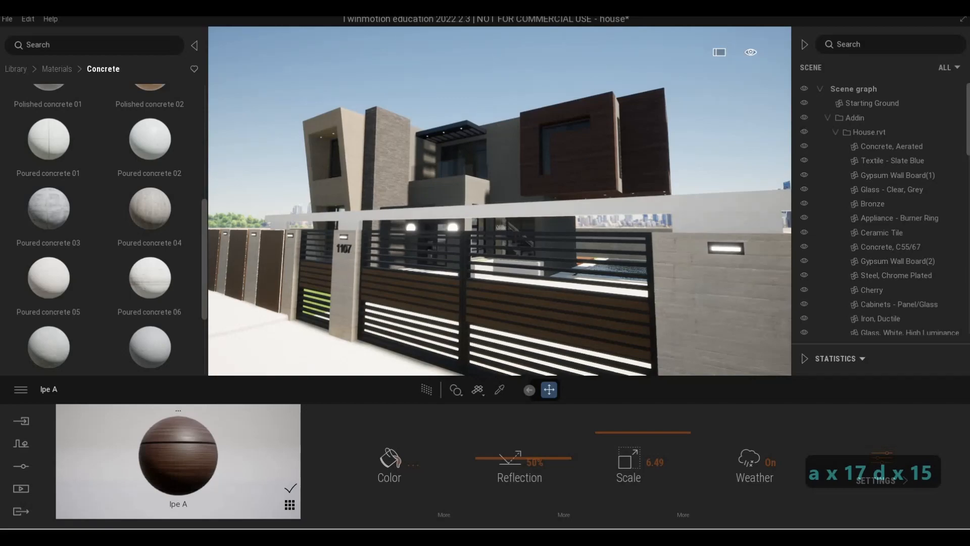
- Apply the Fine concrete 01 material to the horizontal beam above the front gate
key(w)
key(s)
key(a)
key(w)
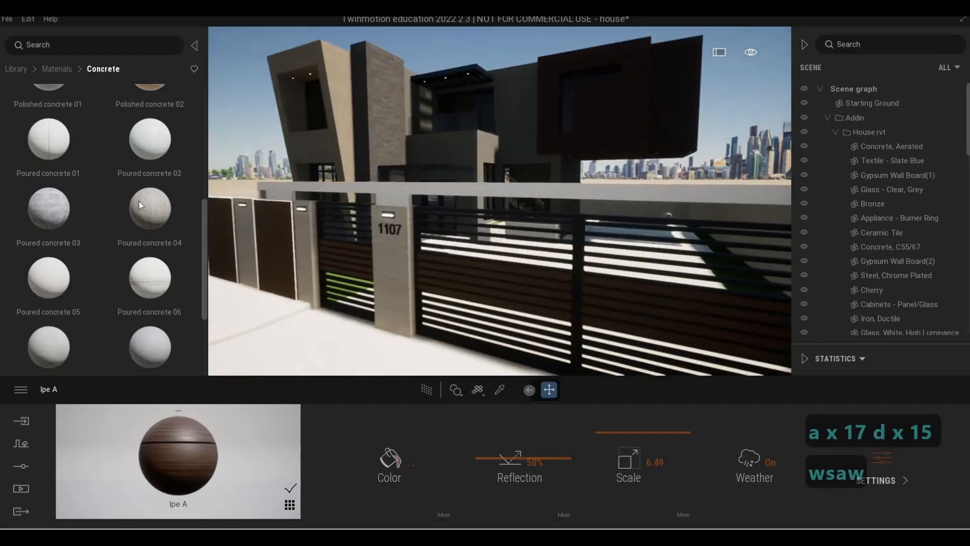
key(s)
scroll(136, 208, up, 3)
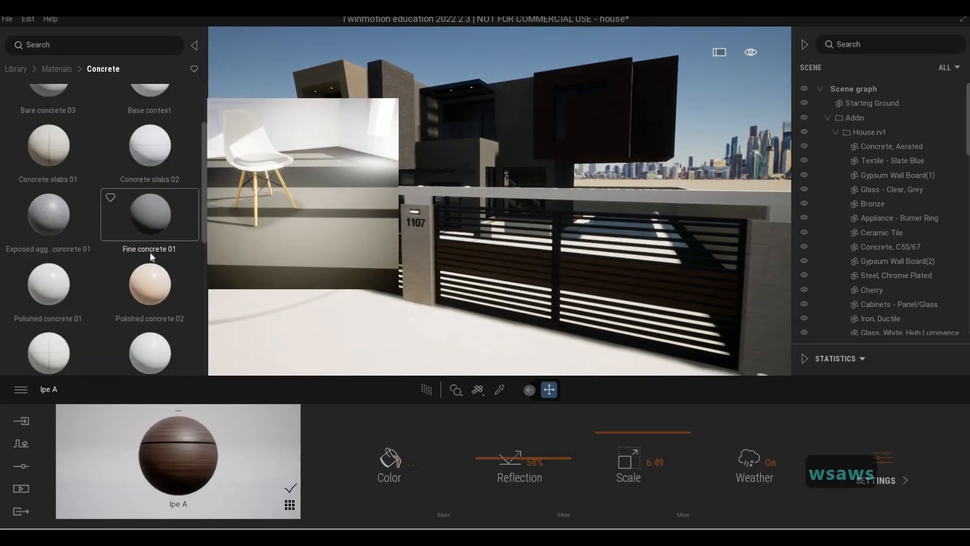
scroll(152, 257, up, 1)
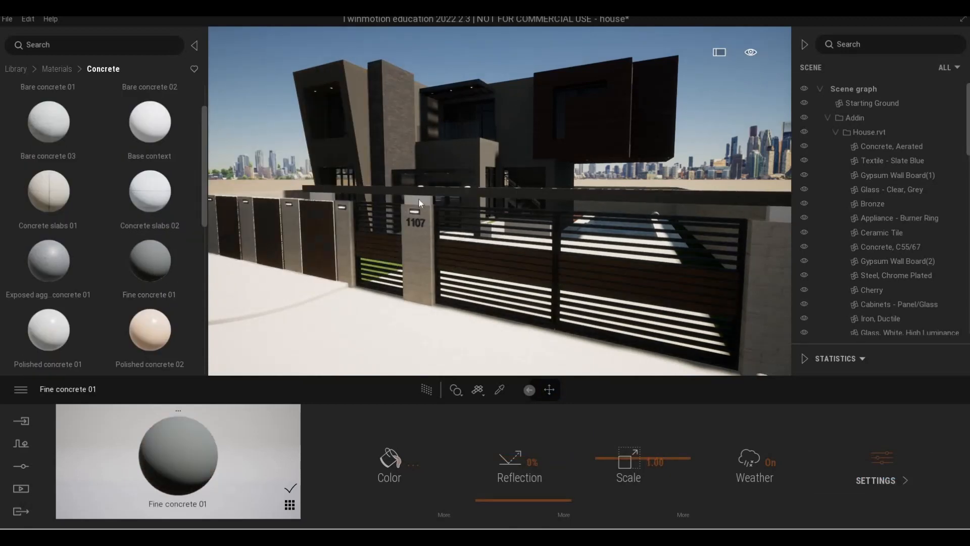
- Fly along the boundary walls and gate to review the new concrete
key(w)
key(a)
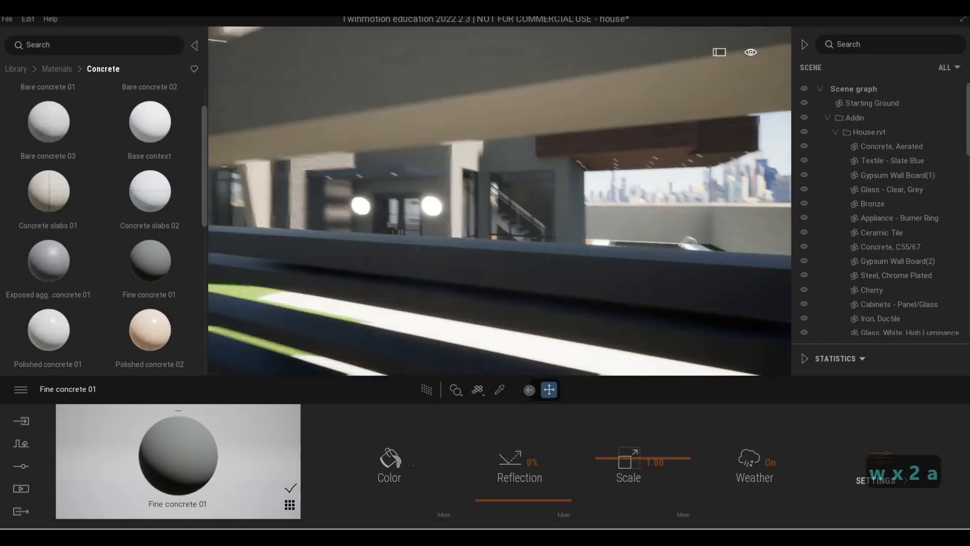
key(a)
key(s)
key(a)
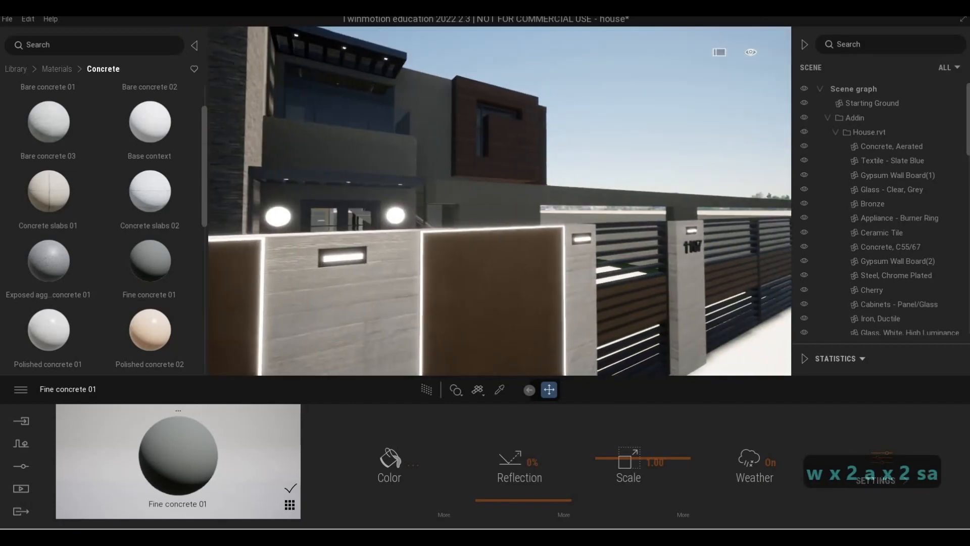
key(d)
key(d)
key(d)
key(d)
key(d)
key(d)
key(d)
key(d)
key(d)
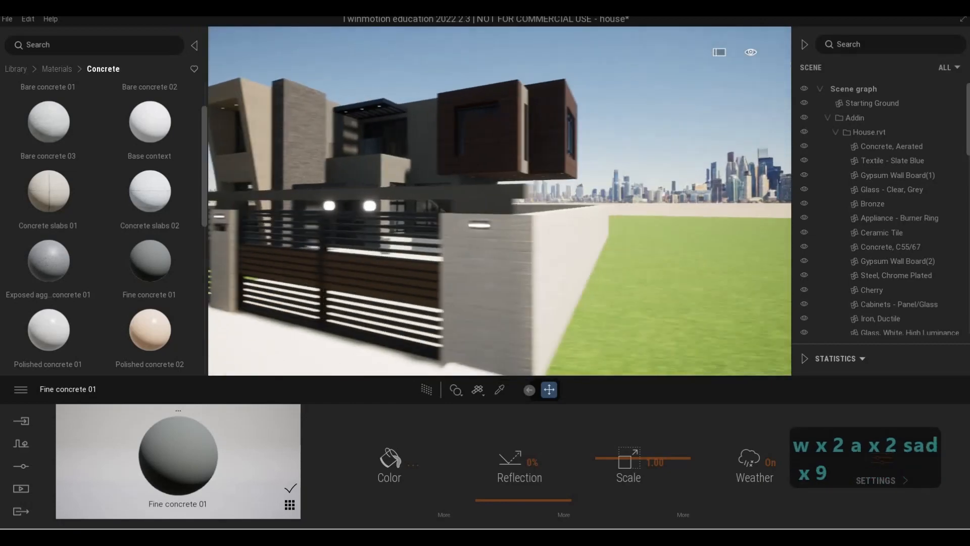
key(a)
key(a)
key(a)
key(a)
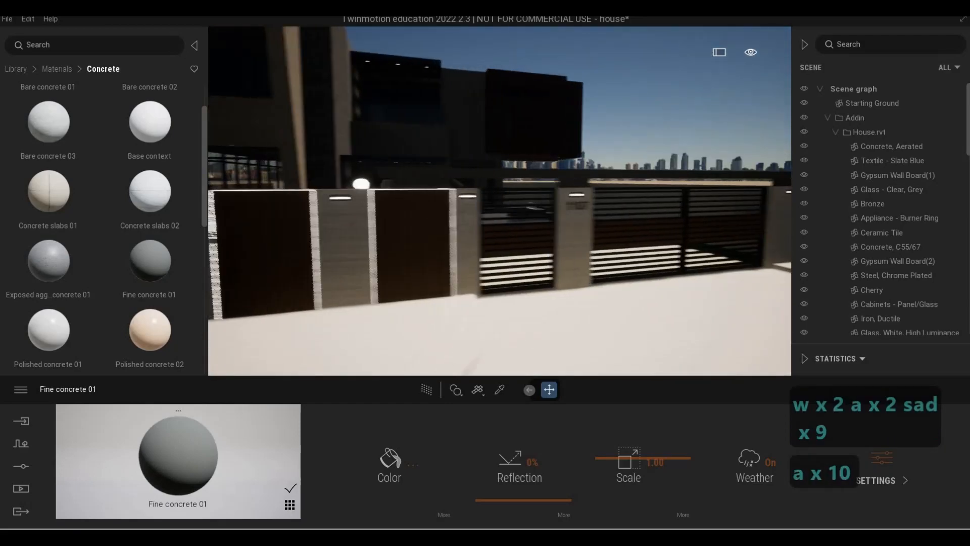
key(s)
key(d)
key(e)
key(w)
key(F1)
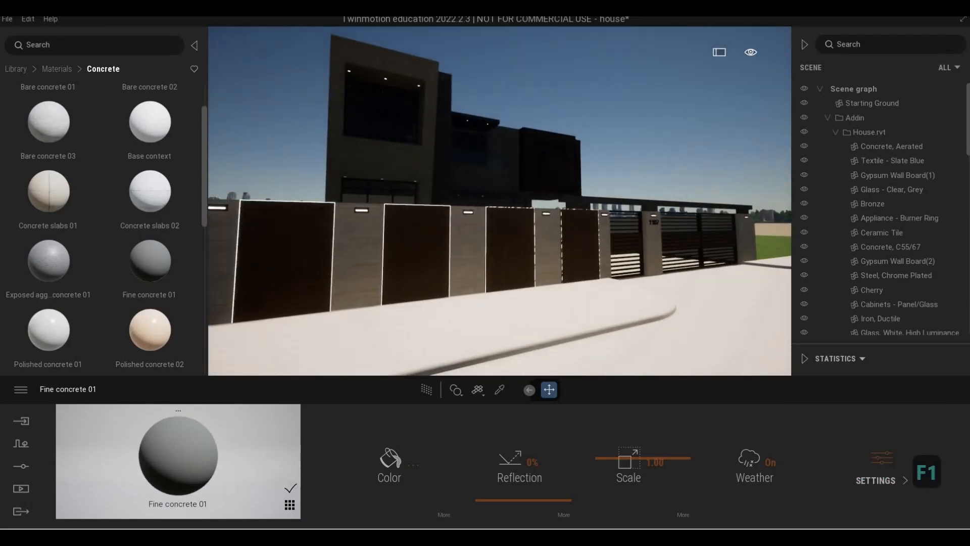
key(w)
key(w)
key(d)
key(s)
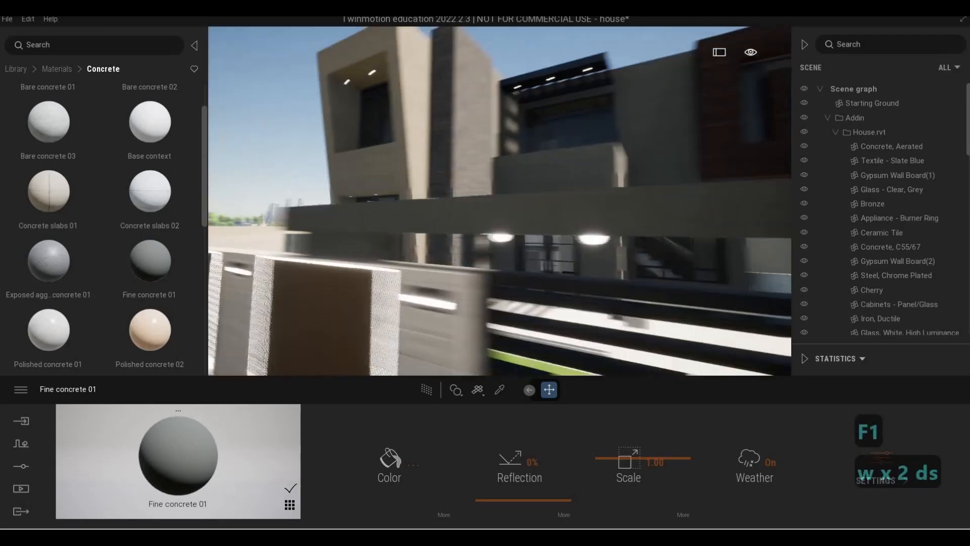
key(d)
key(w)
key(d)
key(w)
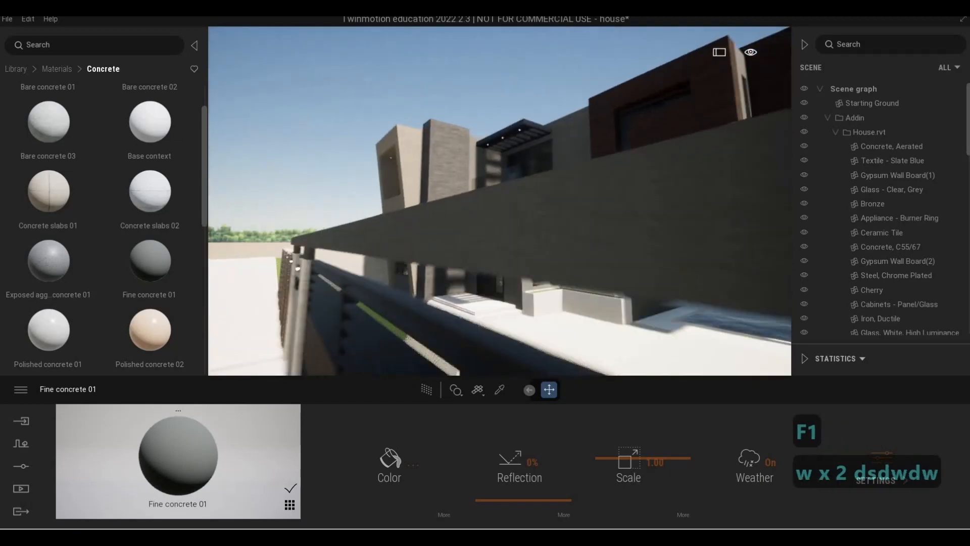
key(a)
key(w)
key(s)
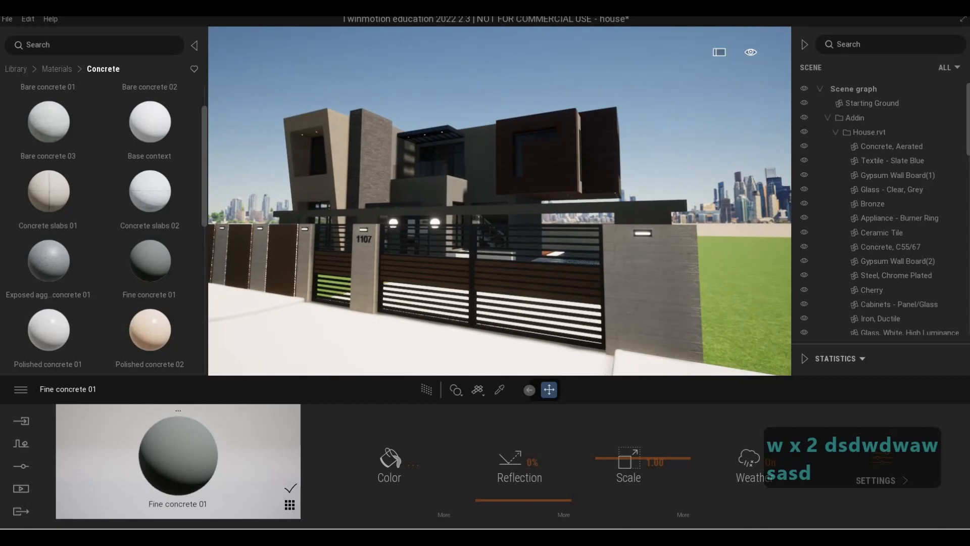
- Fly past the front gate into the courtyard toward the pool
key(a)
key(s)
key(d)
key(a)
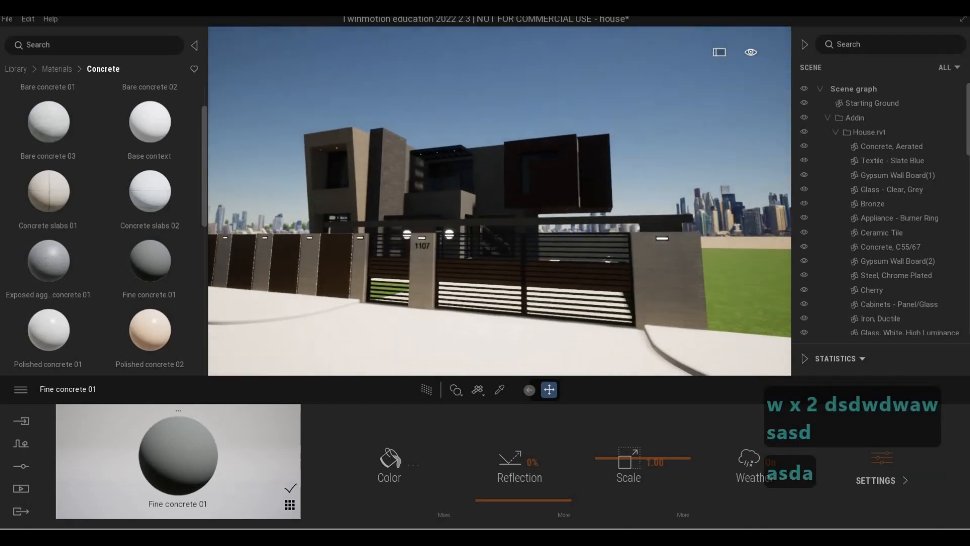
key(a)
key(d)
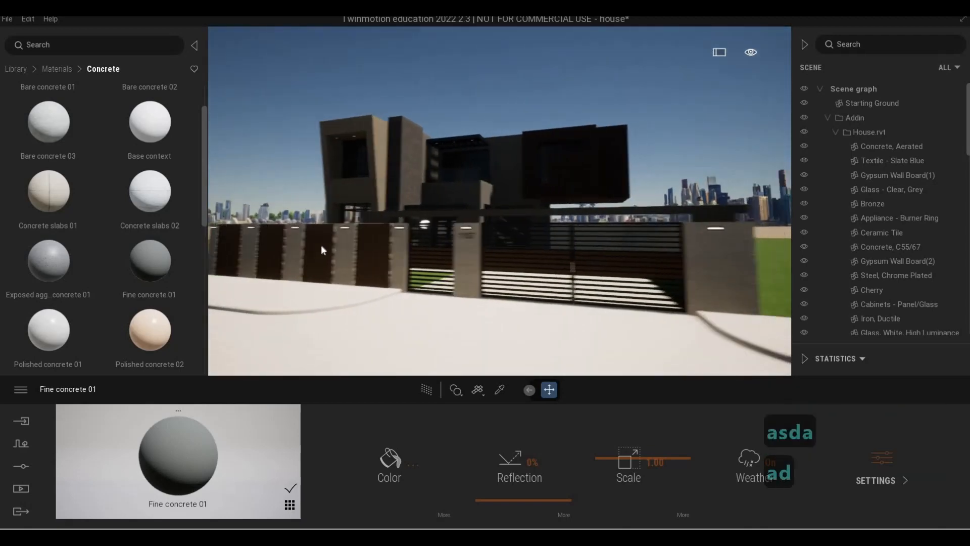
key(w)
key(a)
key(w)
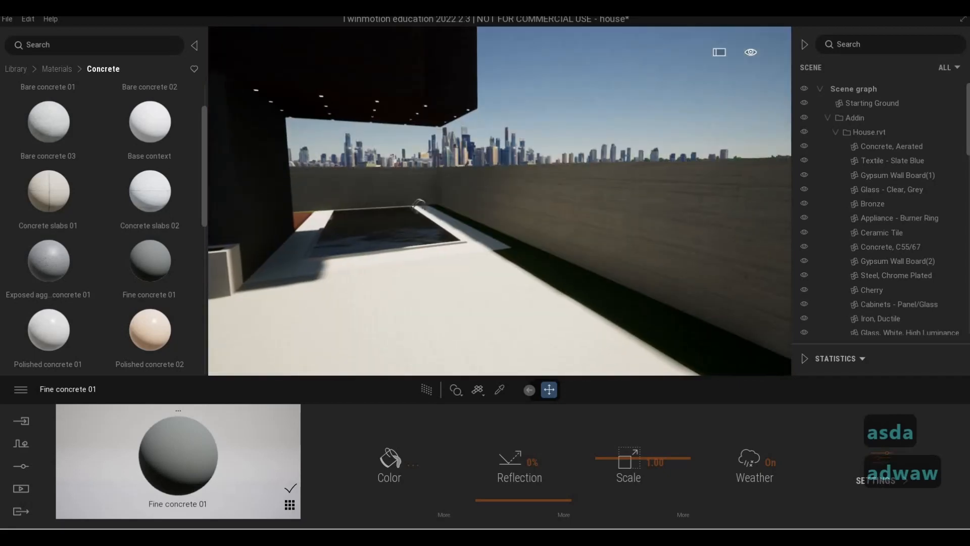
key(w)
key(w)
key(w)
key(d)
key(d)
key(a)
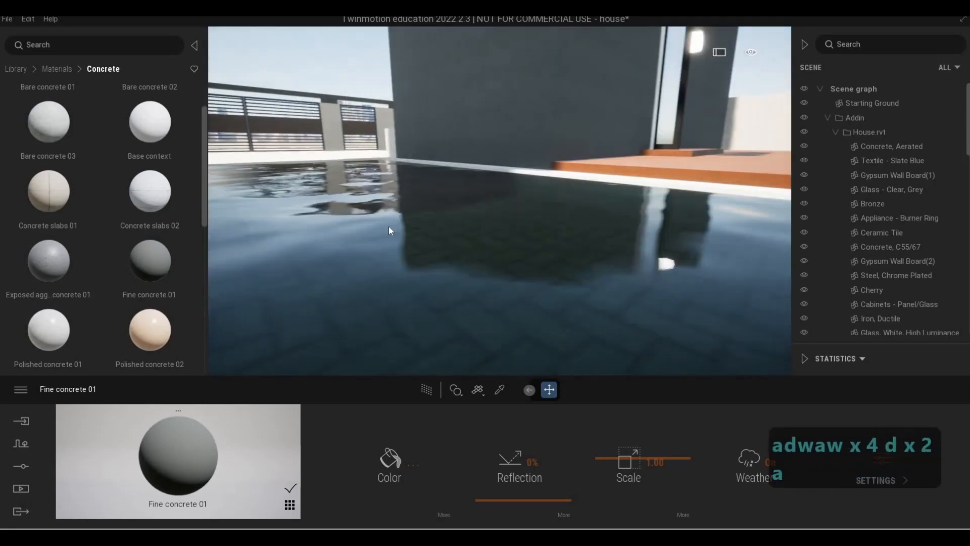
- Pick the pool water material and set turbidity to 27%, caustics size to 26% and caustics intensity to 44%
key(a)
key(a)
key(a)
key(a)
key(a)
key(q)
key(s)
key(w)
key(a)
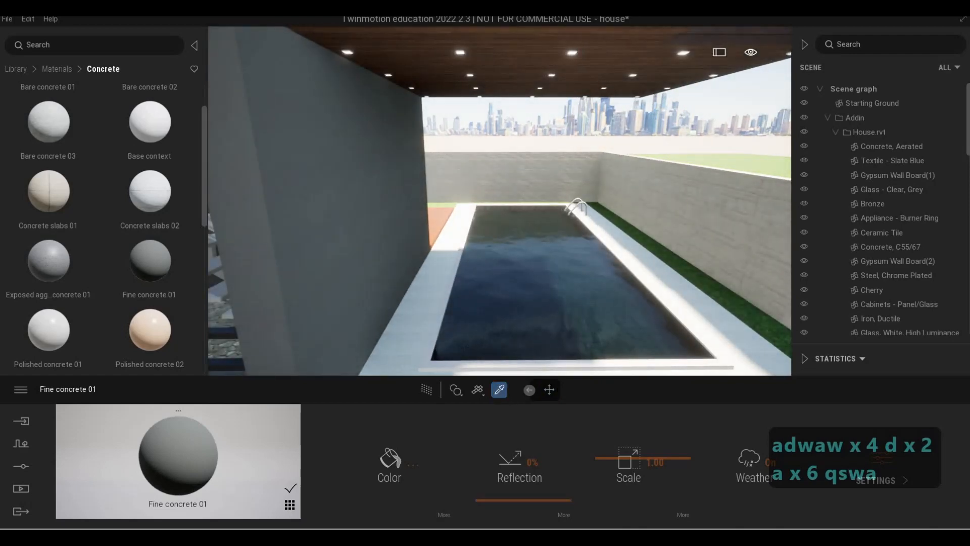
click(542, 311)
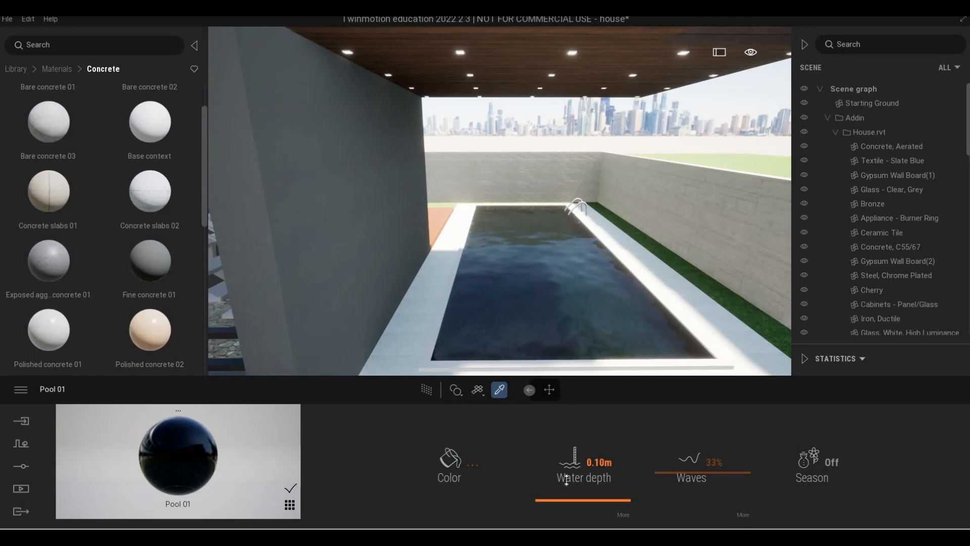
drag(566, 480, 563, 528)
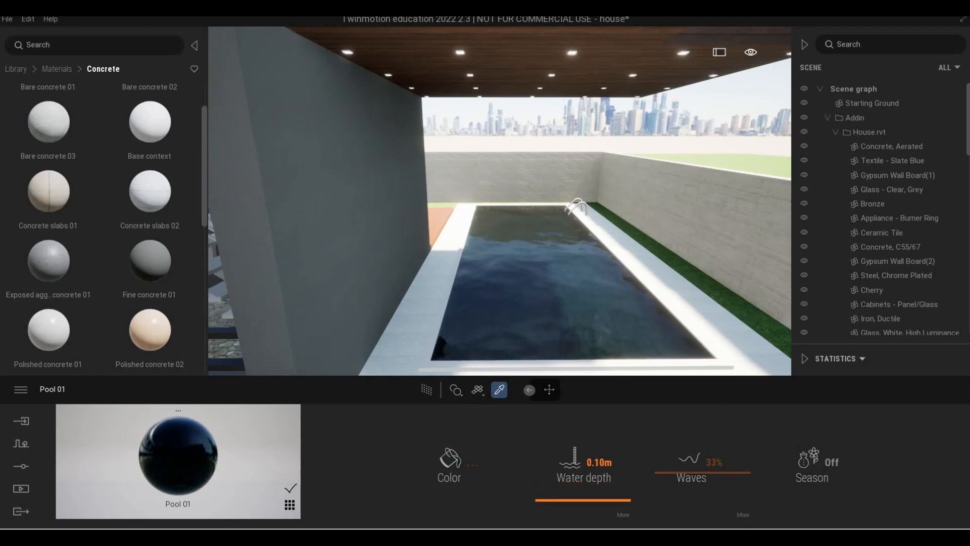
click(623, 514)
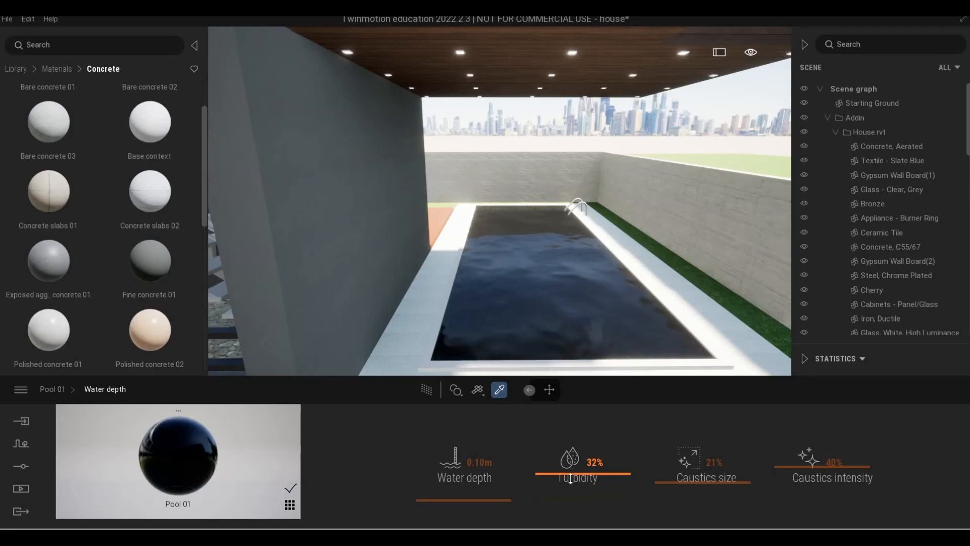
key(d)
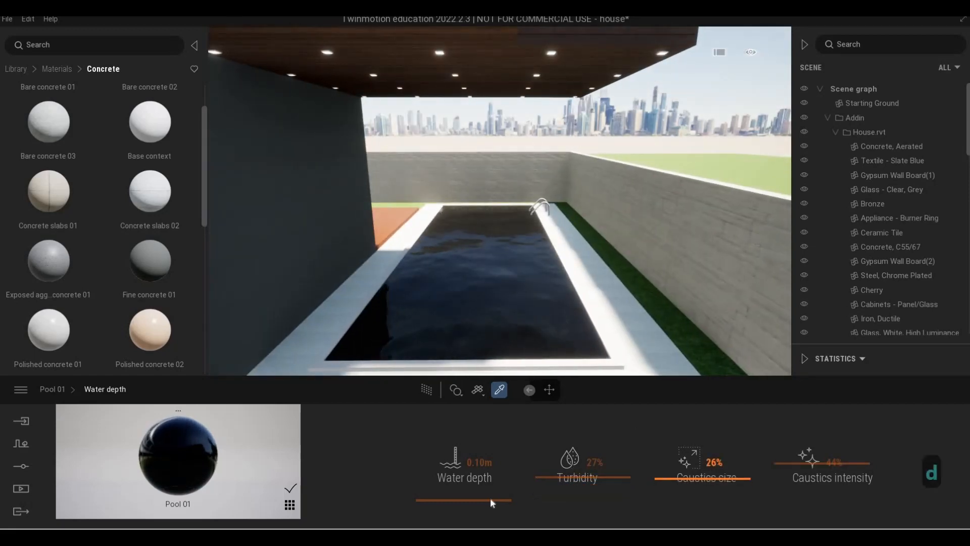
- Return to the pool material's main settings and save the project
click(53, 389)
key(s)
key(a)
key(a)
right_drag(424, 247, 329, 240)
key(s)
click(8, 19)
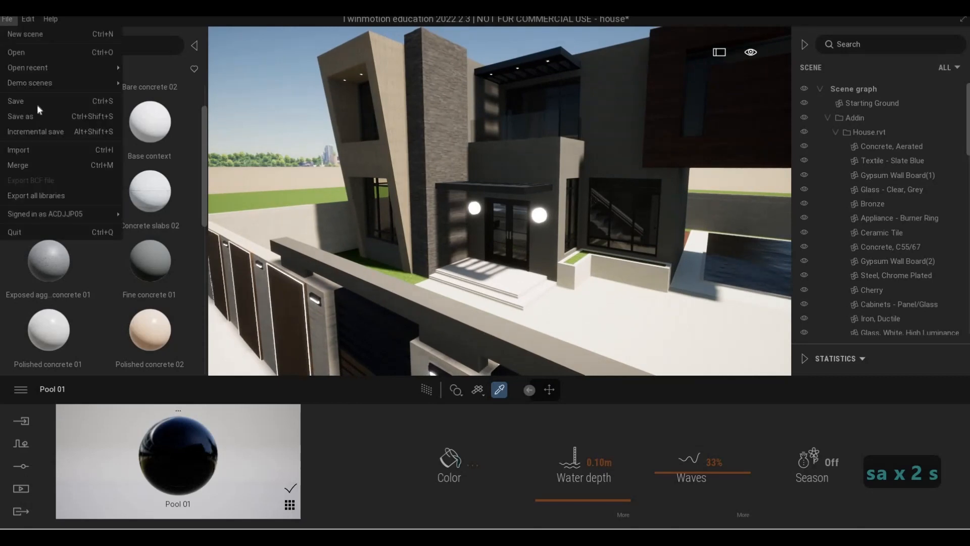
click(16, 101)
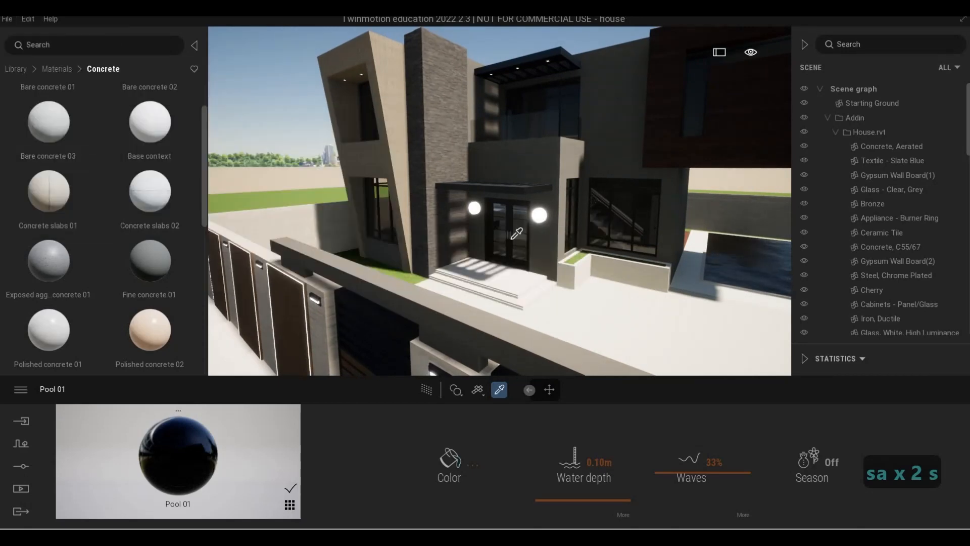
- Fly along the front boundary wall to view the pavement in front of the house
key(s)
key(a)
key(e)
key(Escape)
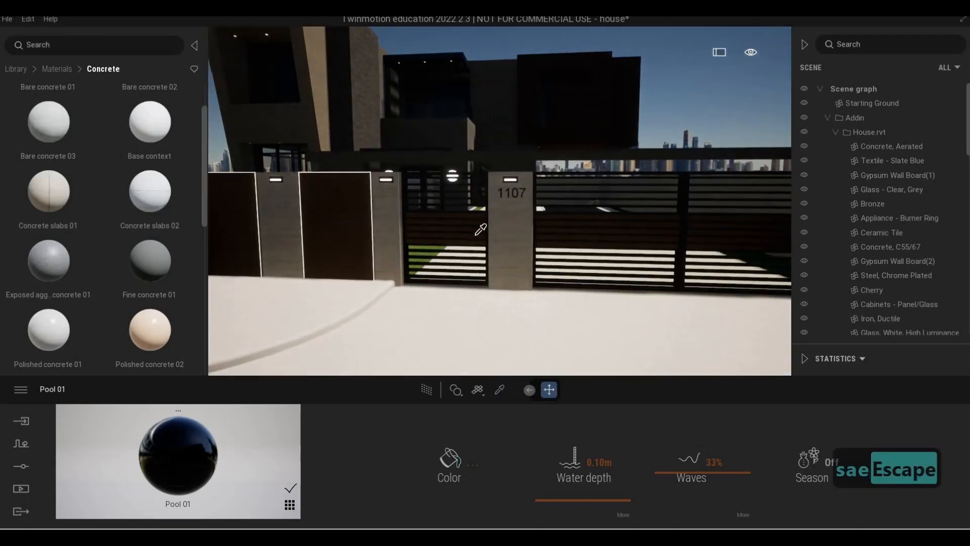
key(Escape)
key(d)
key(d)
key(a)
key(s)
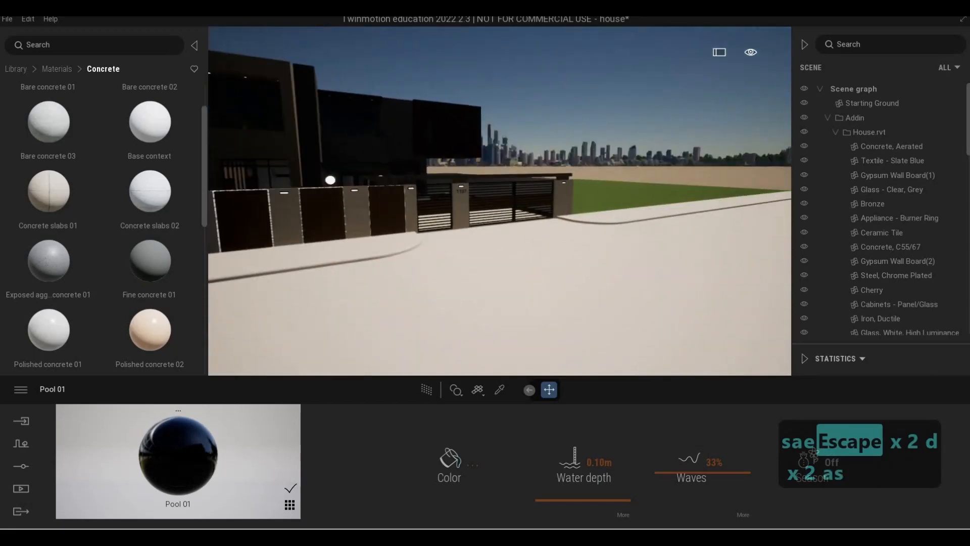
key(s)
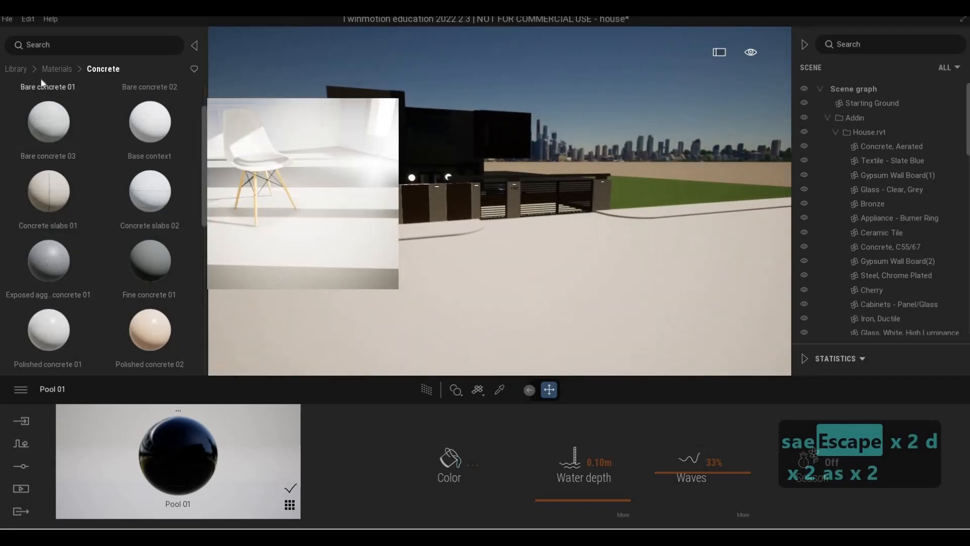
- Apply Concrete road 4 from the man-made ground materials to the strip along the front pavement
click(53, 70)
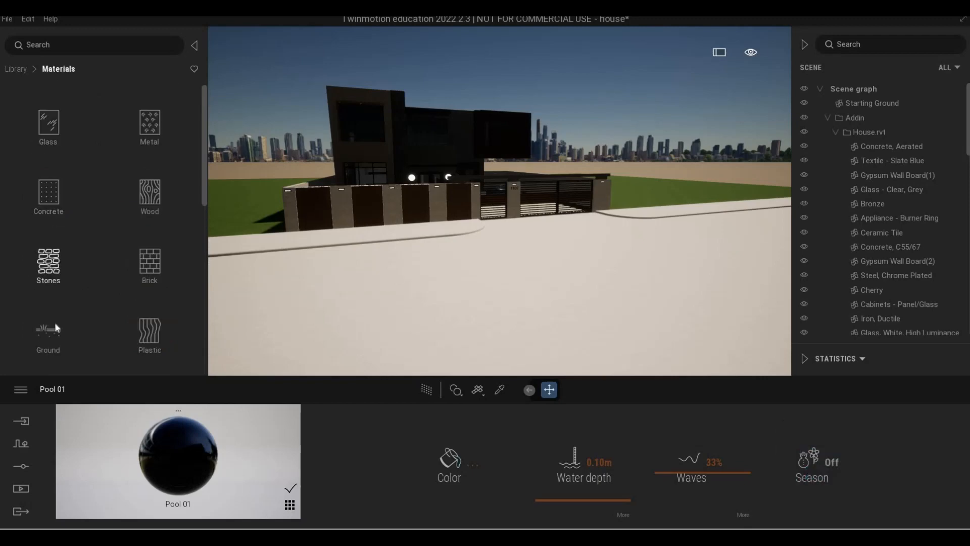
click(55, 327)
click(55, 146)
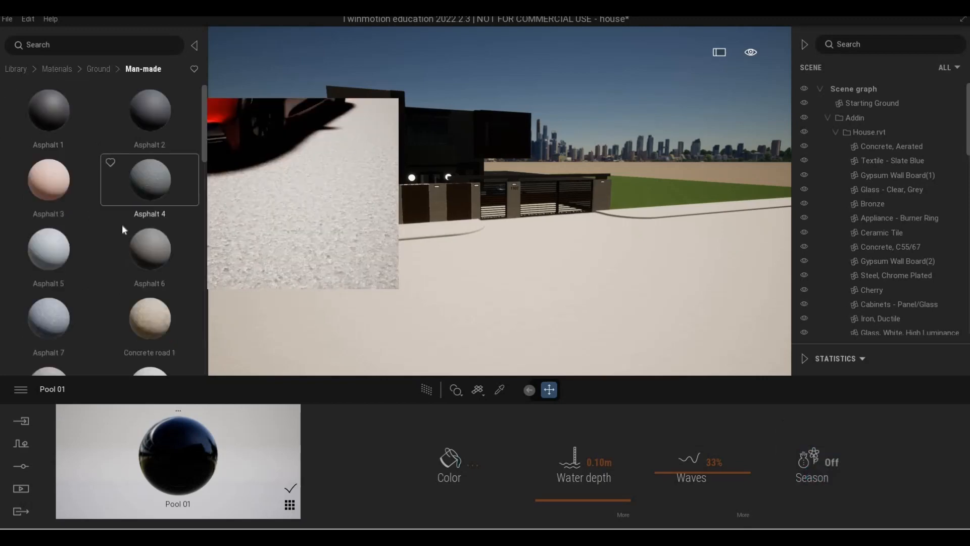
scroll(122, 230, down, 3)
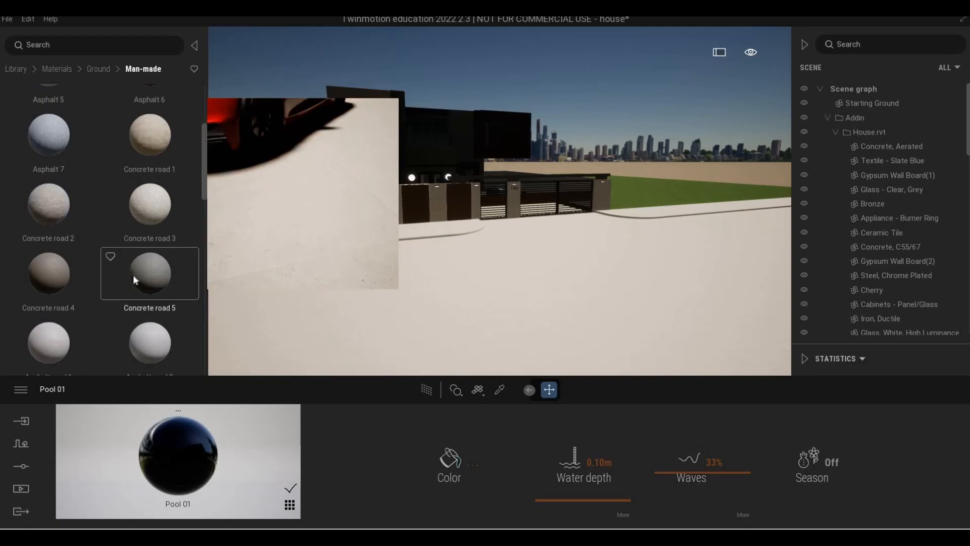
key(w)
key(a)
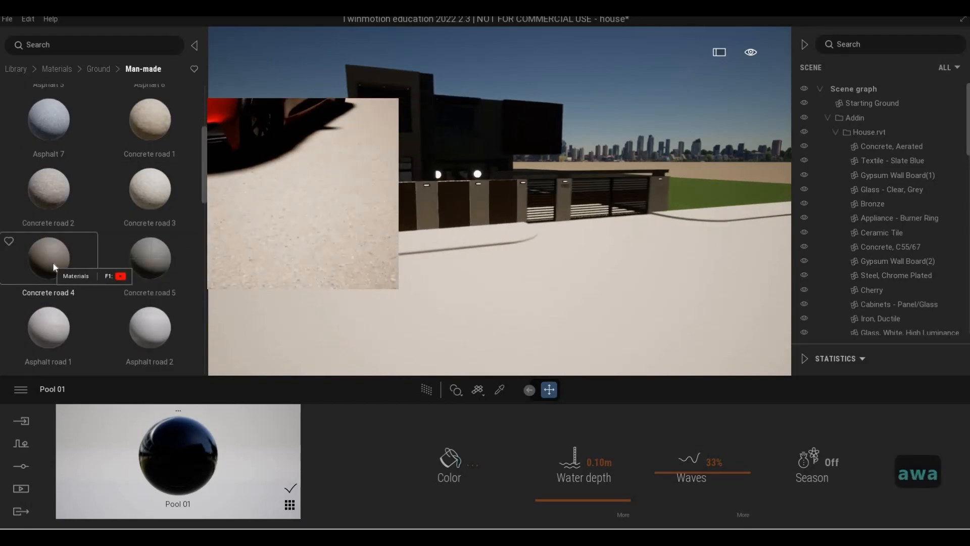
key(w)
drag(54, 267, 365, 293)
- Apply Wave cobblestone to the plaza in front of the gate and set its scale to about 3.13
key(d)
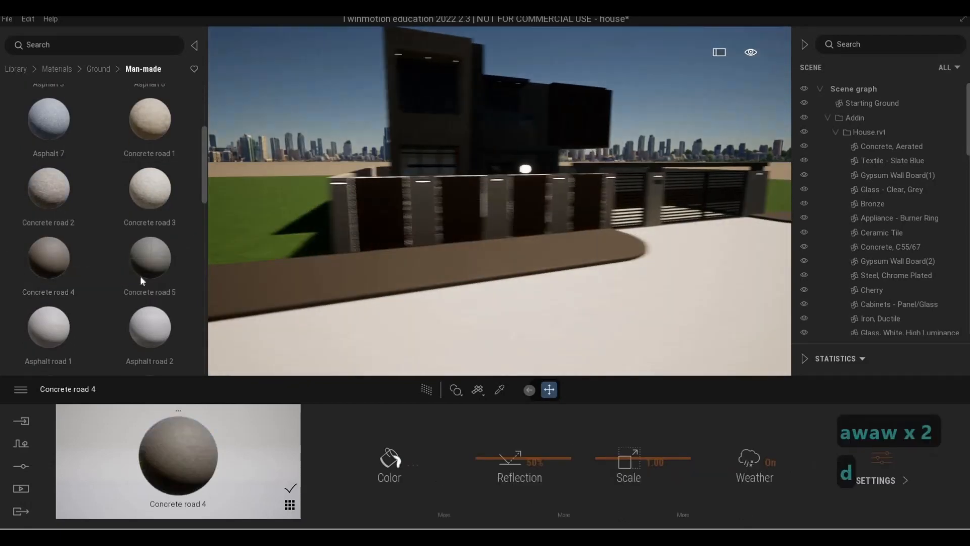
key(d)
key(d)
key(d)
key(d)
key(d)
key(d)
key(d)
key(d)
key(d)
key(d)
key(a)
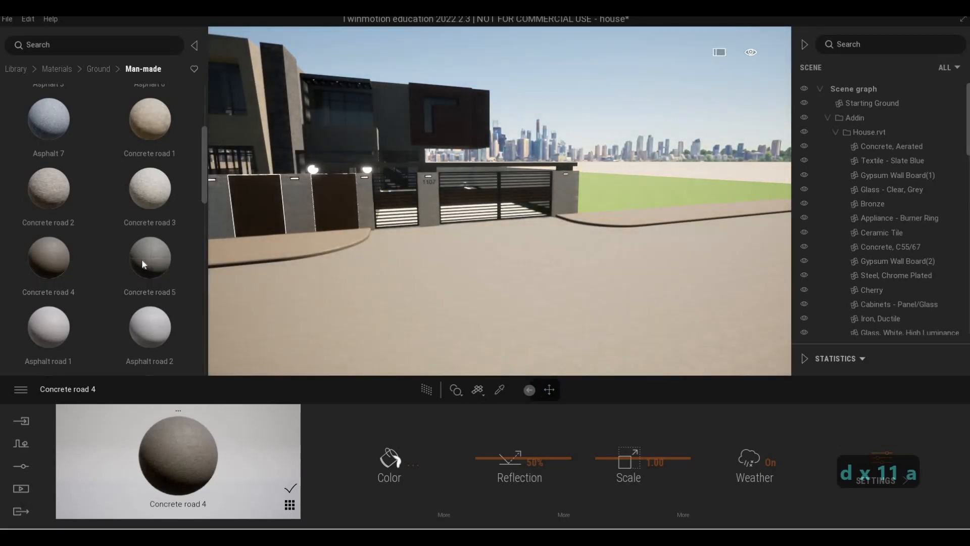
scroll(76, 202, down, 5)
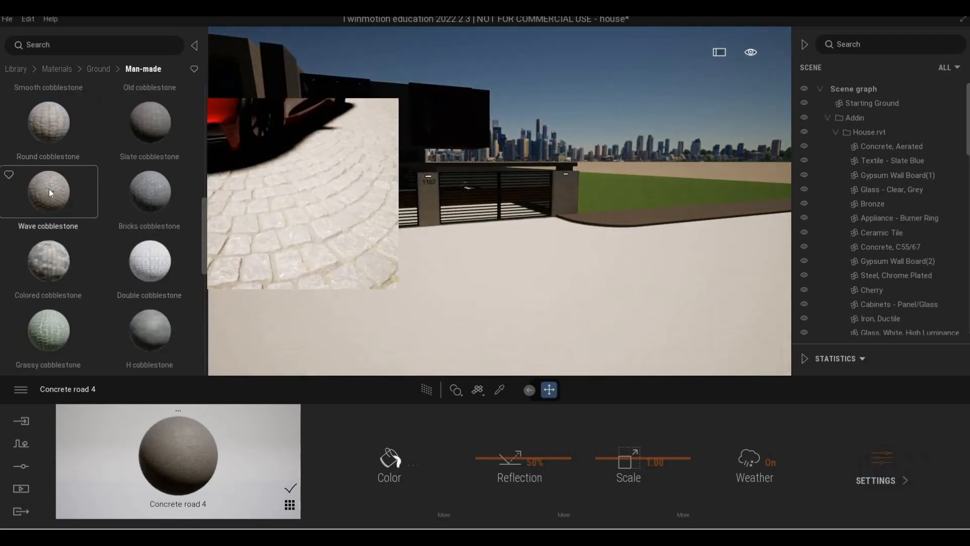
drag(48, 188, 398, 307)
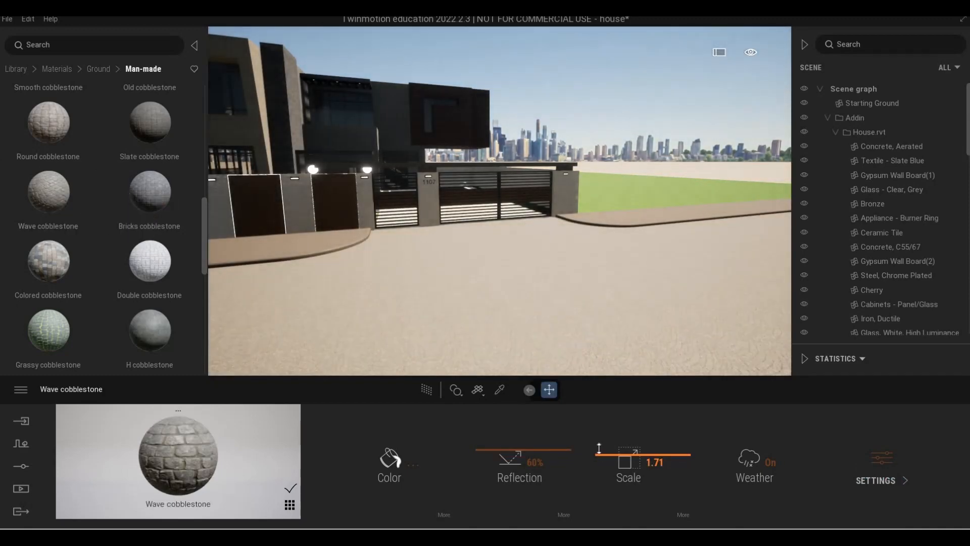
drag(599, 448, 599, 430)
key(w)
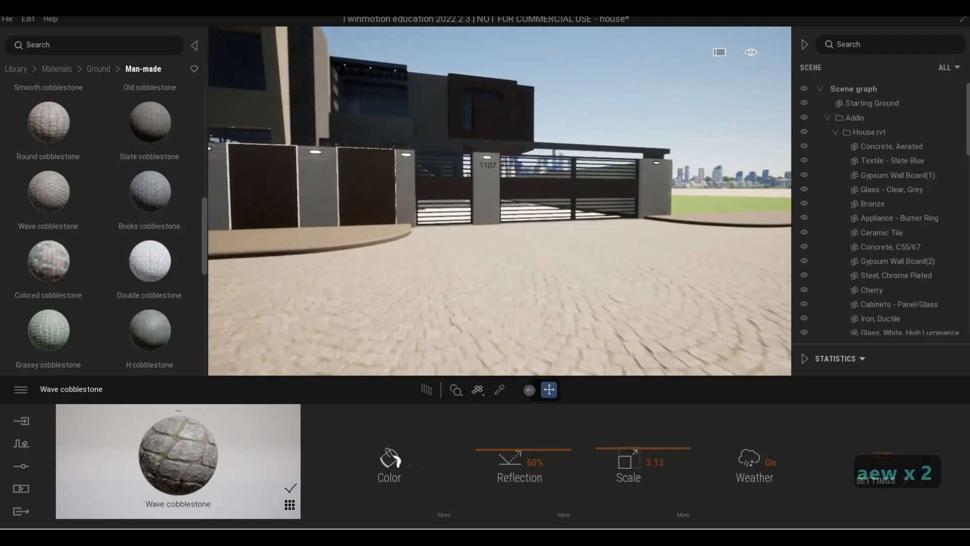
- Fly through the gate into the courtyard to inspect the paving around the pool
key(q)
key(a)
key(d)
key(q)
key(a)
key(d)
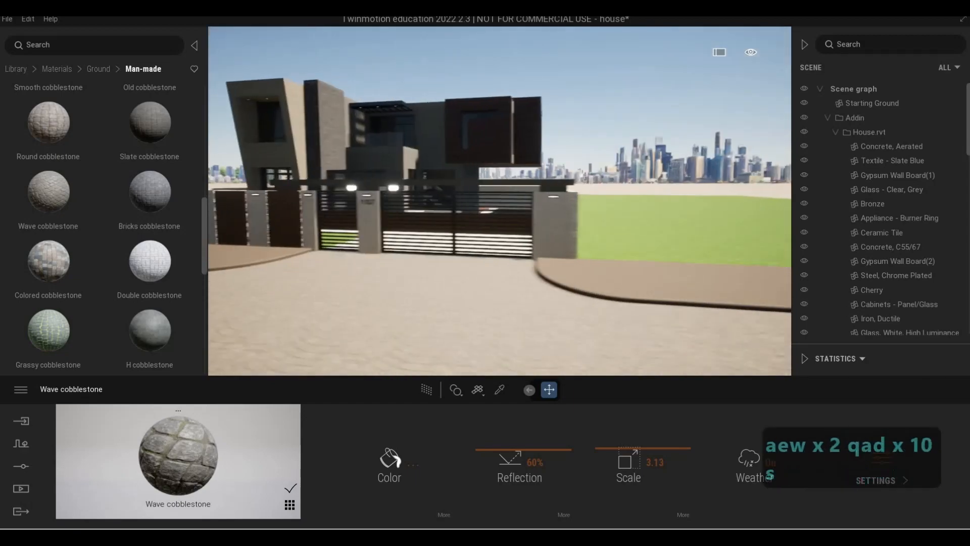
key(s)
key(e)
key(w)
key(q)
key(a)
key(w)
key(w)
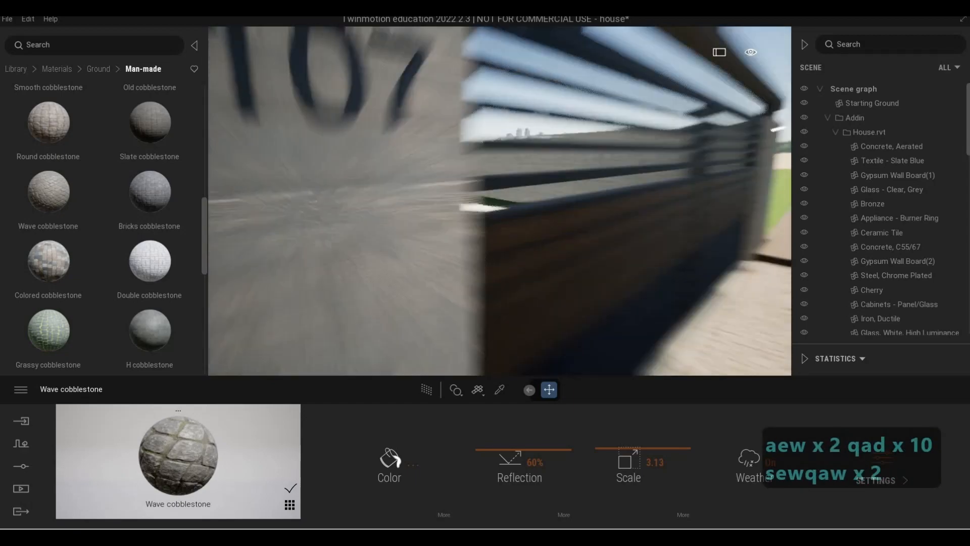
key(w)
key(d)
key(s)
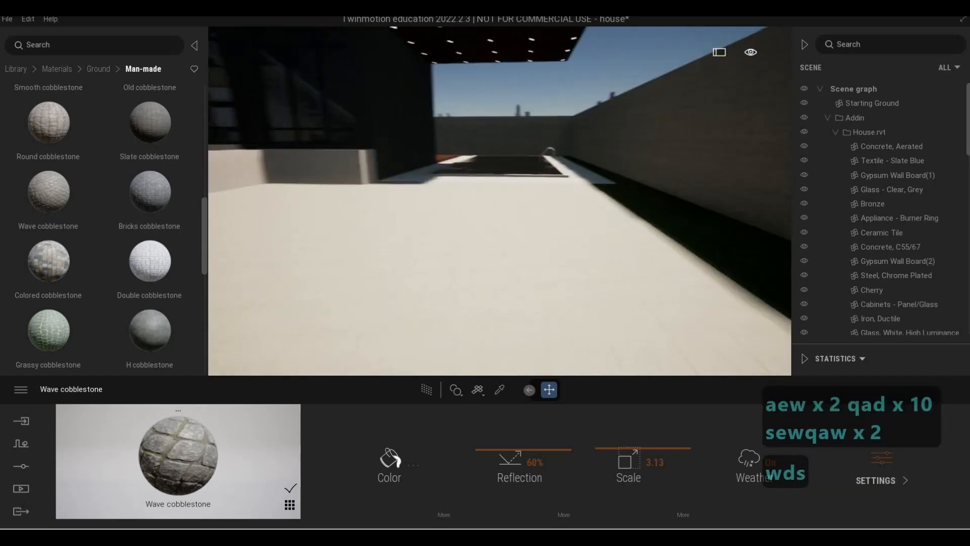
key(q)
key(s)
key(w)
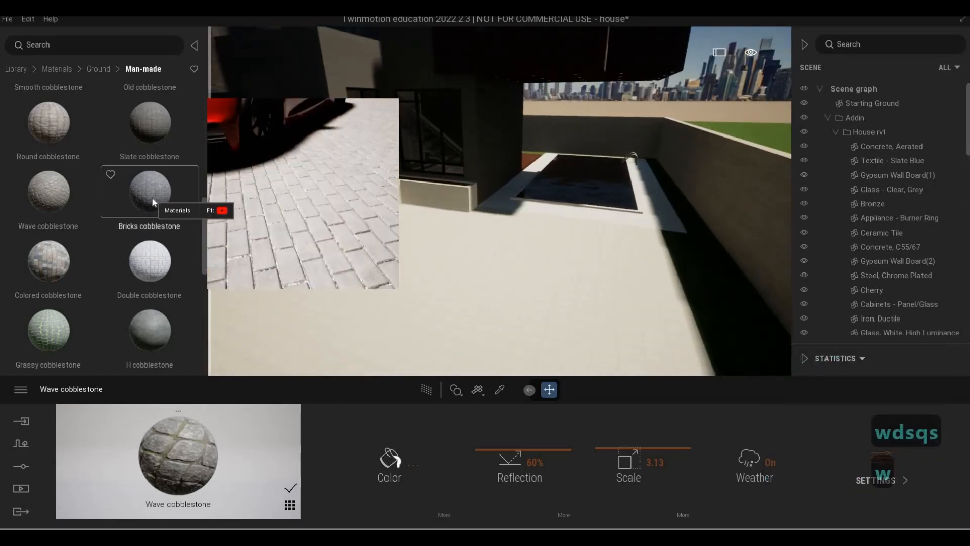
- Apply Bricks cobblestone to the courtyard paving and set its scale to about 5.3
drag(441, 306, 442, 306)
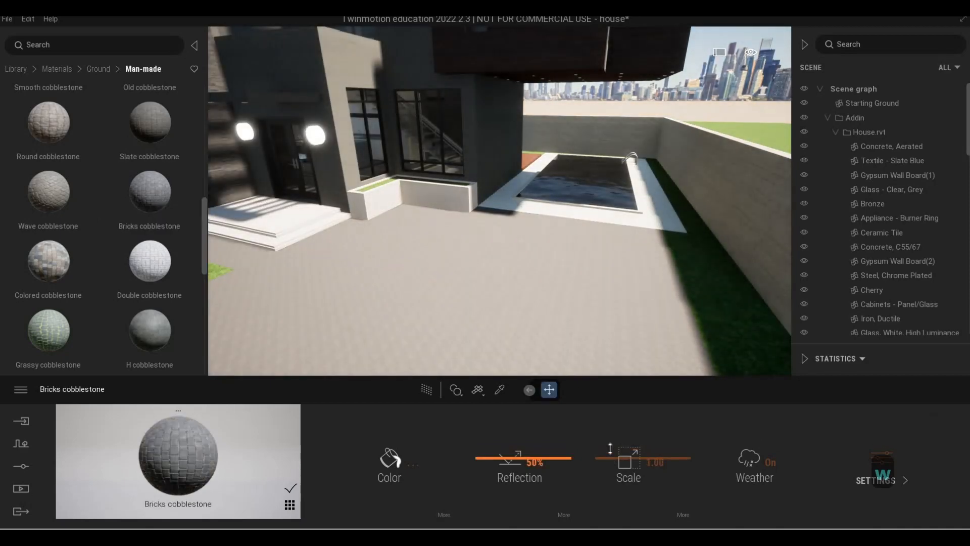
drag(610, 447, 608, 440)
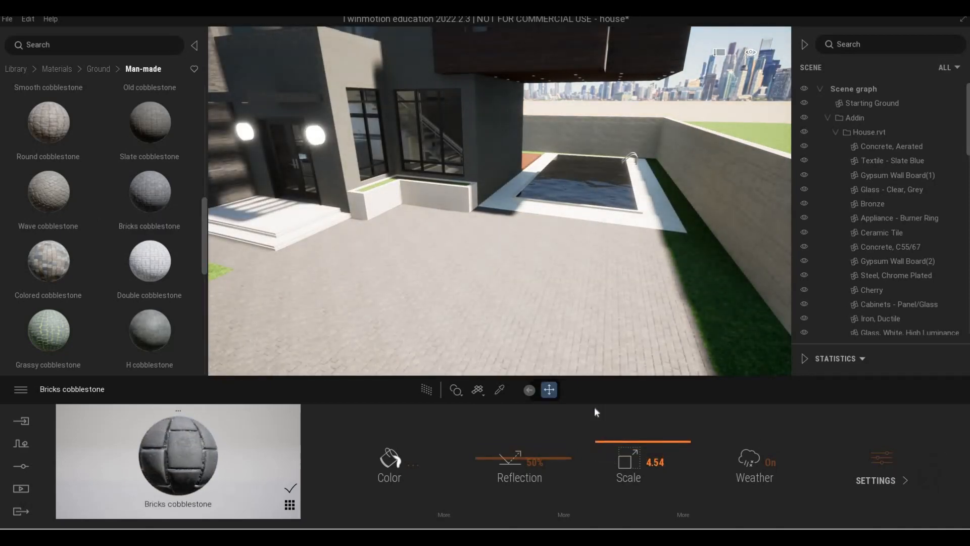
key(a)
key(w)
key(d)
key(d)
key(d)
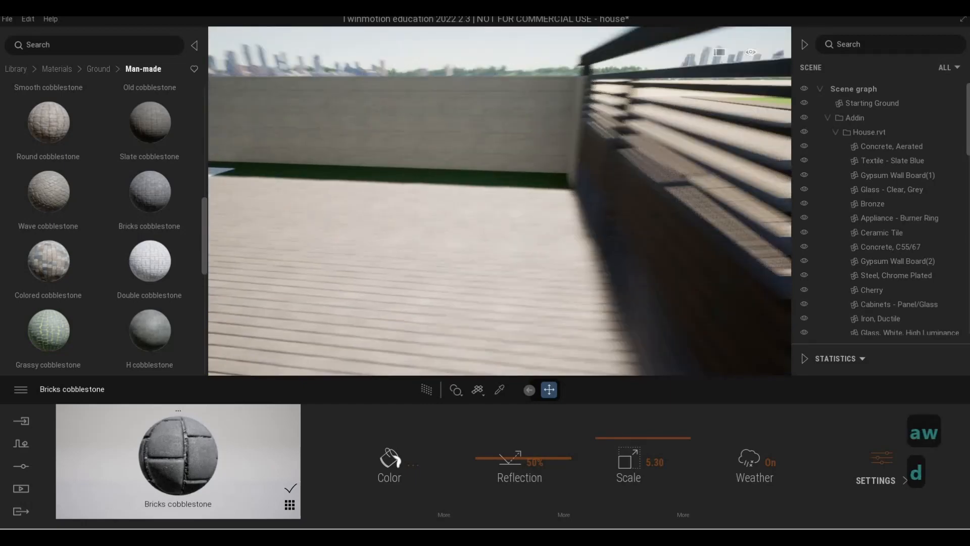
- Fly back to the front gate and into the courtyard to compare the paving
key(a)
key(s)
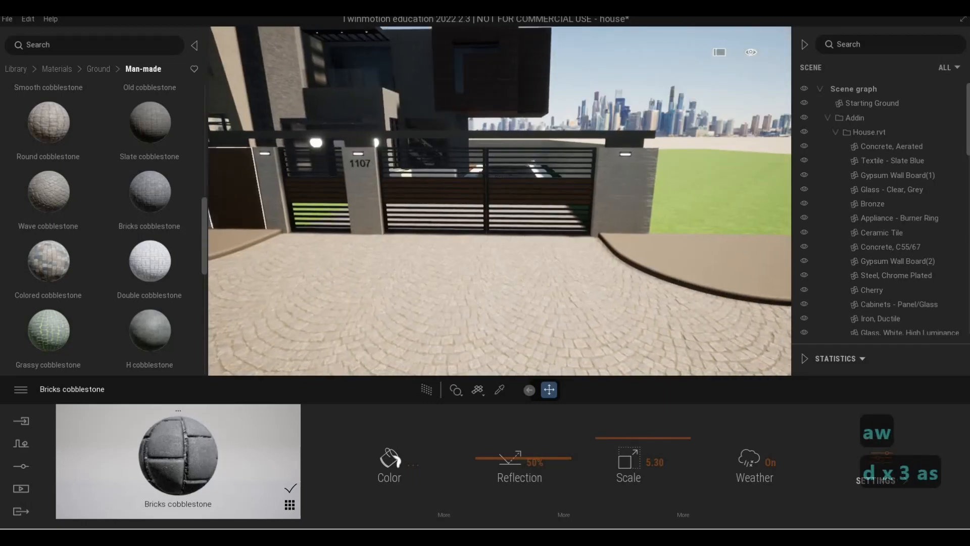
key(w)
key(d)
key(w)
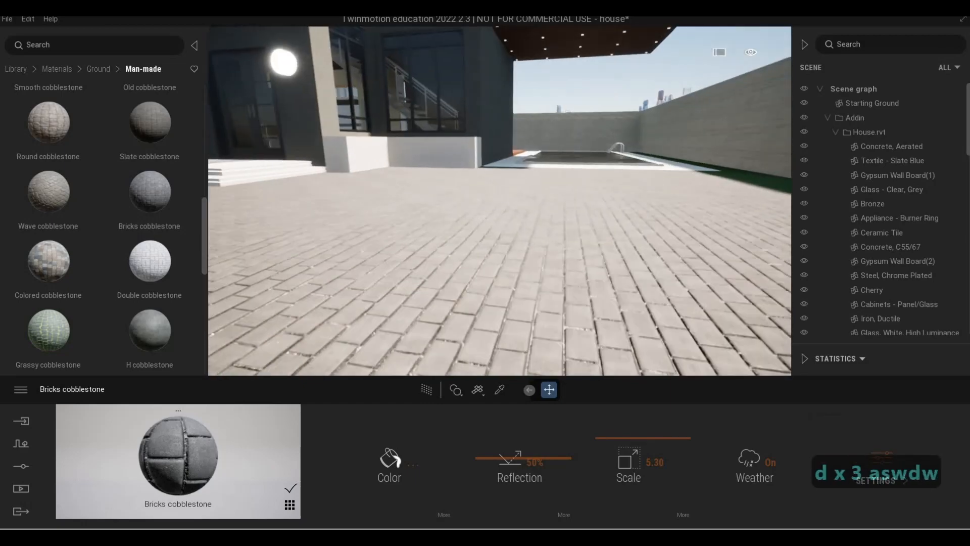
key(q)
key(a)
key(a)
key(w)
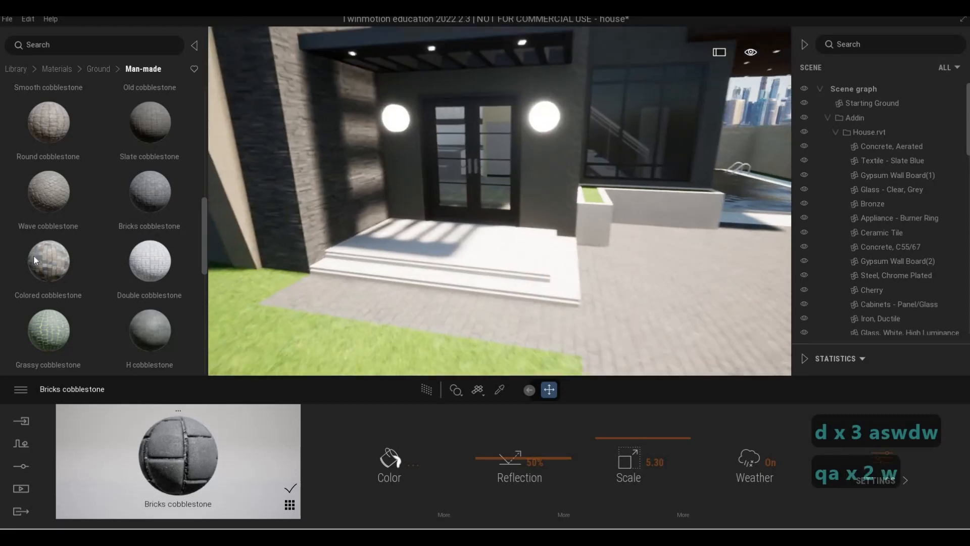
scroll(81, 268, down, 4)
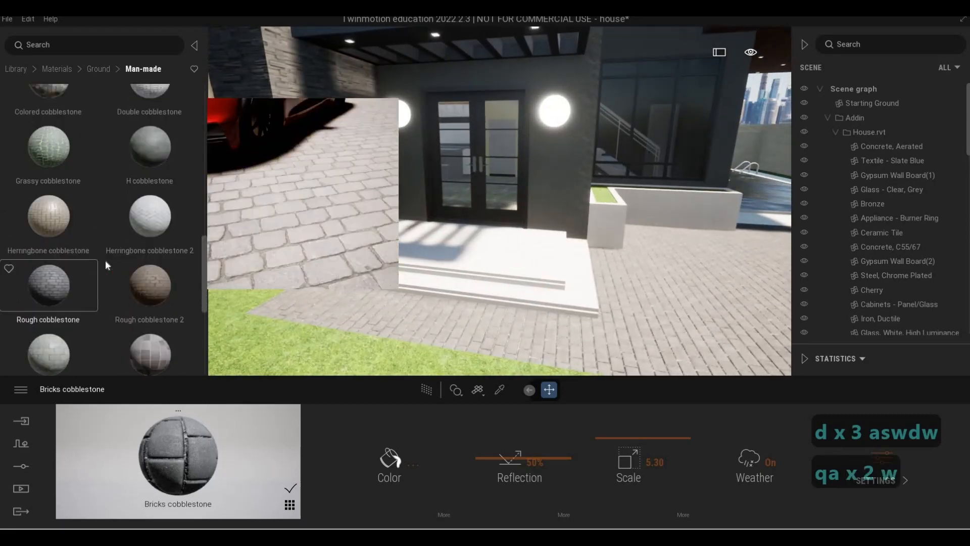
- Apply Grassy cobblestone to the courtyard paving and set its scale to about 5.73
key(d)
key(s)
key(d)
drag(54, 156, 457, 339)
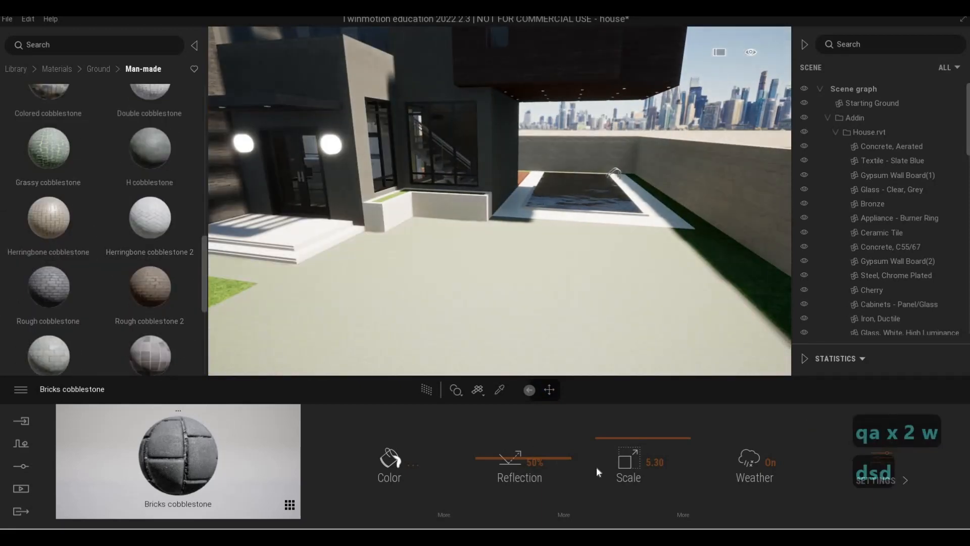
drag(594, 444, 592, 427)
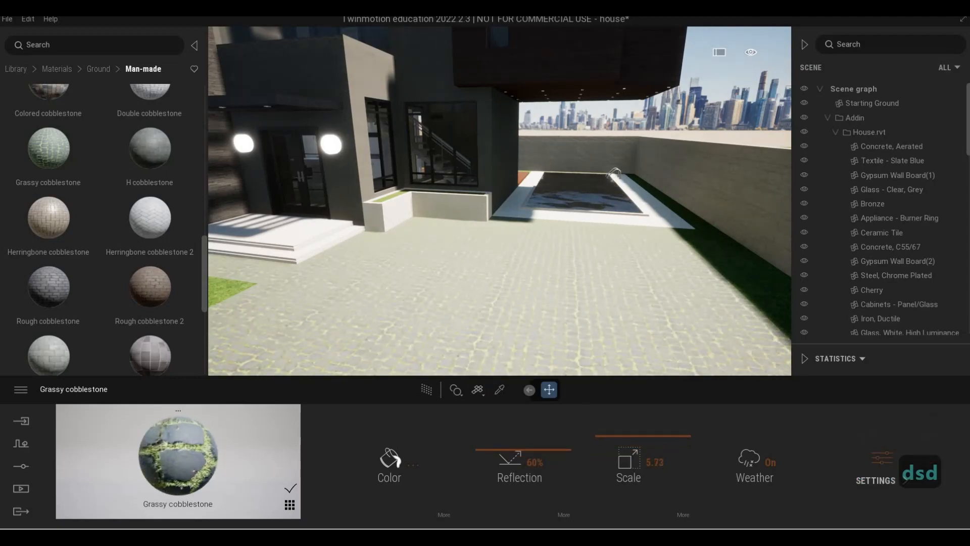
- Fly around the courtyard toward the entrance steps to inspect the grassy cobblestone
key(s)
key(d)
key(w)
key(w)
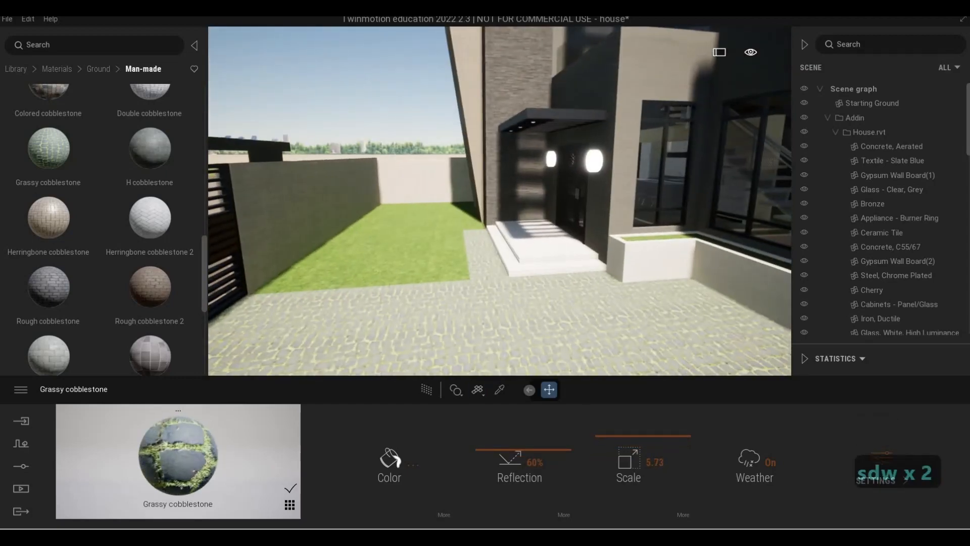
key(a)
key(s)
key(e)
key(w)
key(q)
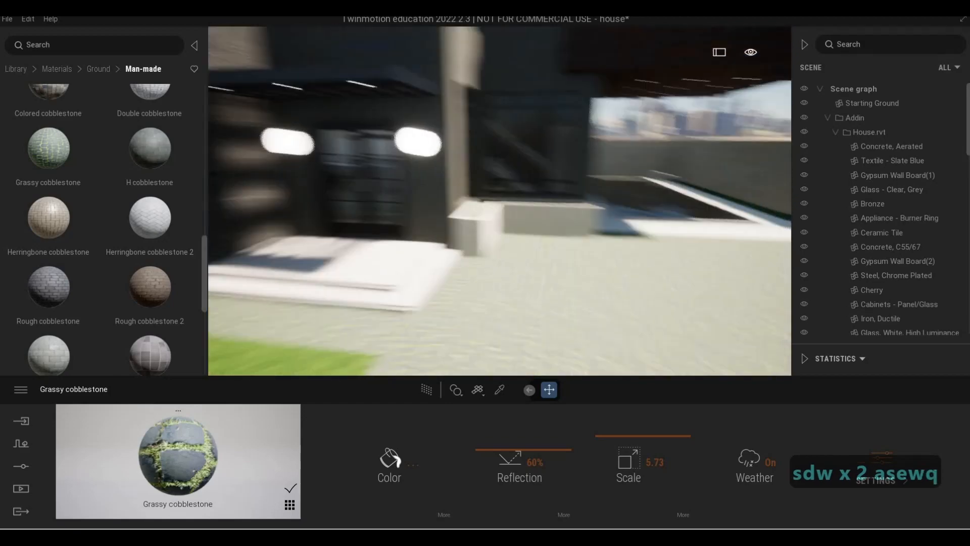
key(w)
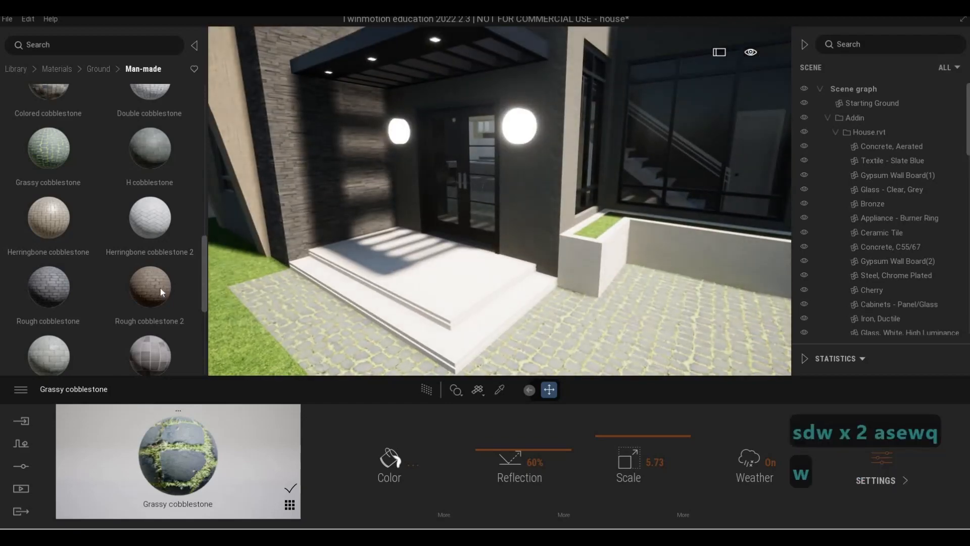
- Apply Pavement tiles to the paving beside the pool
scroll(156, 281, down, 2)
mouse_move(156, 276)
drag(156, 274, 592, 387)
key(s)
key(d)
right_drag(596, 330, 159, 281)
key(w)
key(s)
key(a)
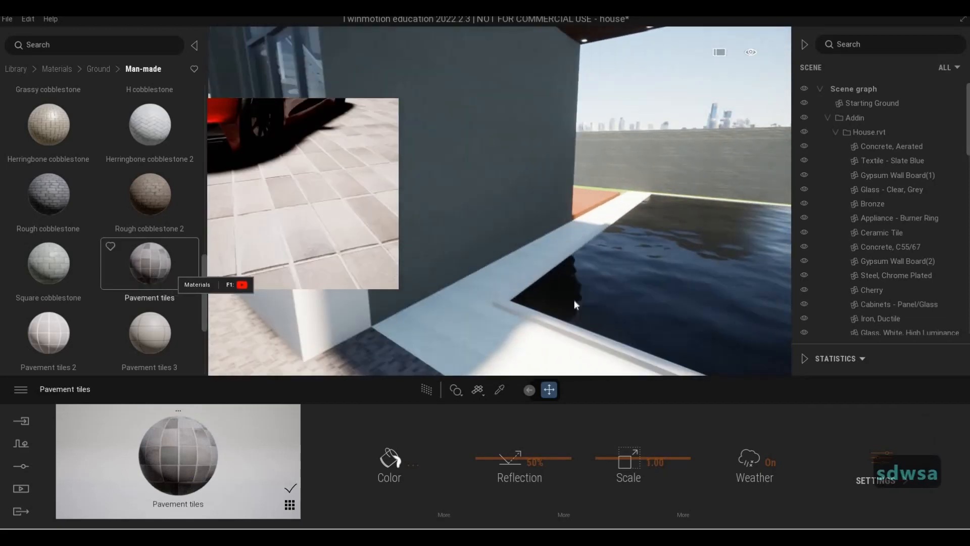
- Set the Pavement tiles scale to about 2.8
key(s)
key(a)
scroll(144, 272, down, 3)
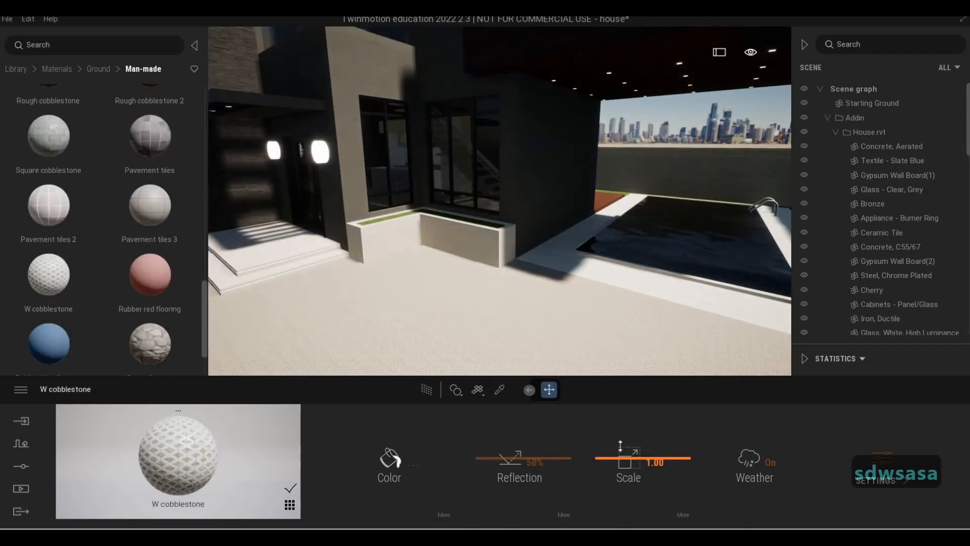
drag(626, 457, 617, 422)
key(d)
key(d)
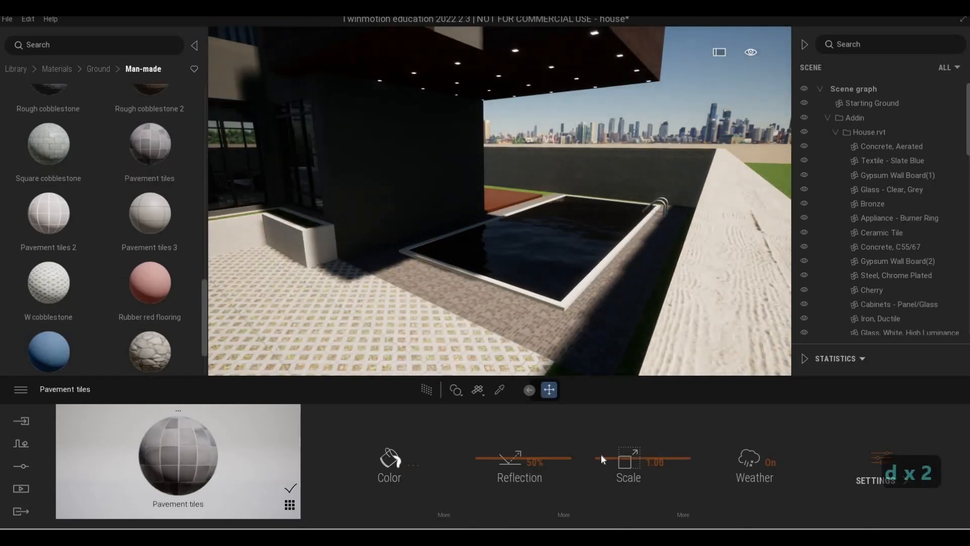
drag(605, 459, 601, 414)
- Apply Pavement tiles 2 to the paving along the pool edge
key(w)
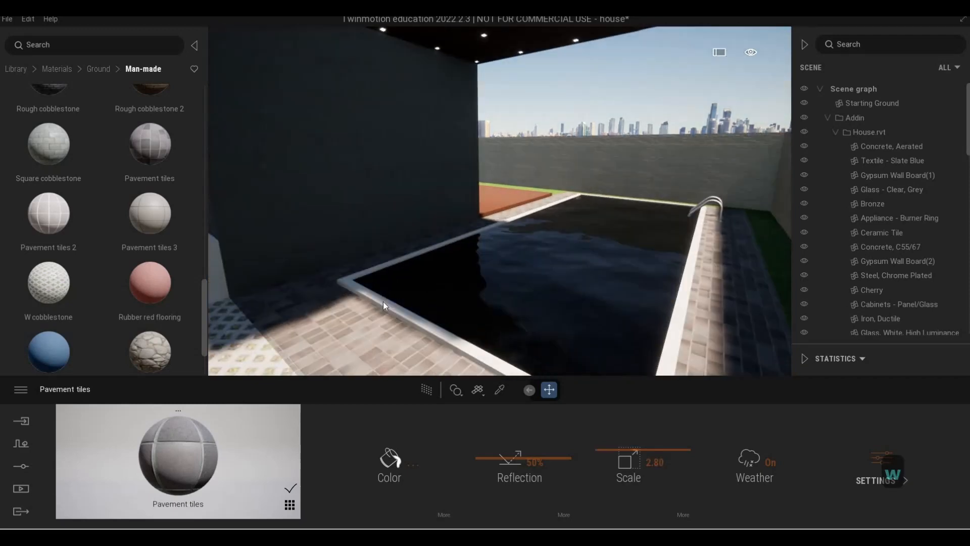
key(a)
right_drag(383, 302, 113, 235)
key(w)
key(s)
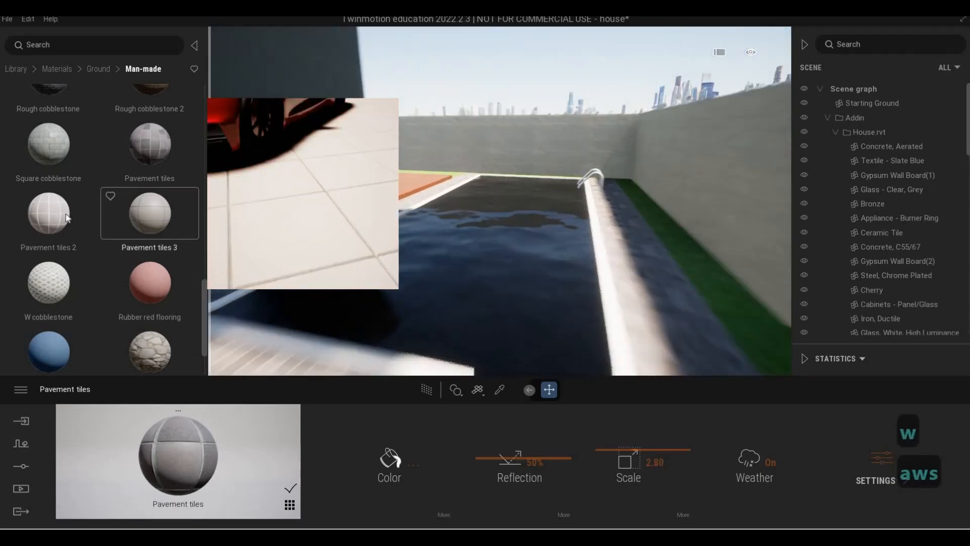
drag(51, 214, 576, 336)
- Fly past the pool to the side path along the house to inspect the paving
key(w)
right_drag(576, 336, 455, 333)
key(d)
key(w)
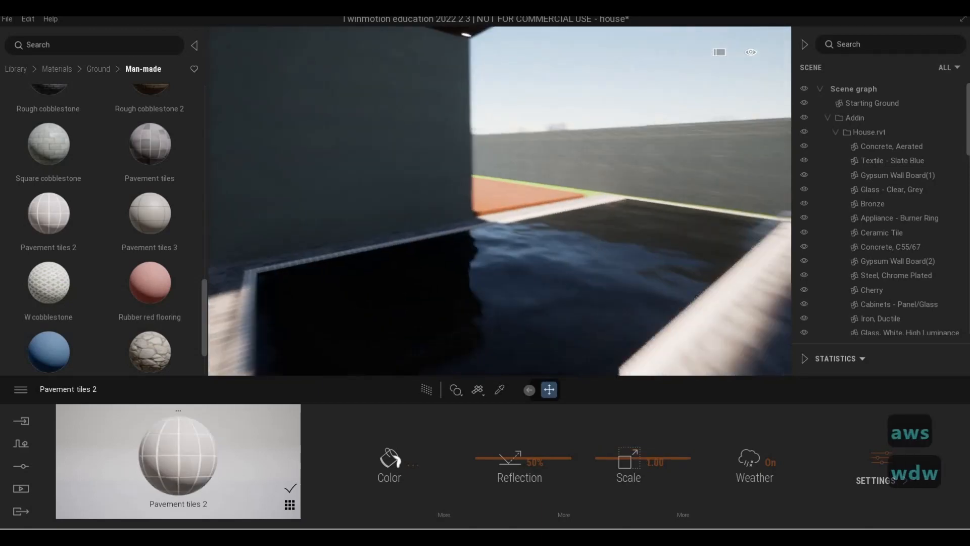
key(w)
key(d)
key(q)
key(w)
right_drag(587, 335, 475, 303)
key(d)
key(s)
key(d)
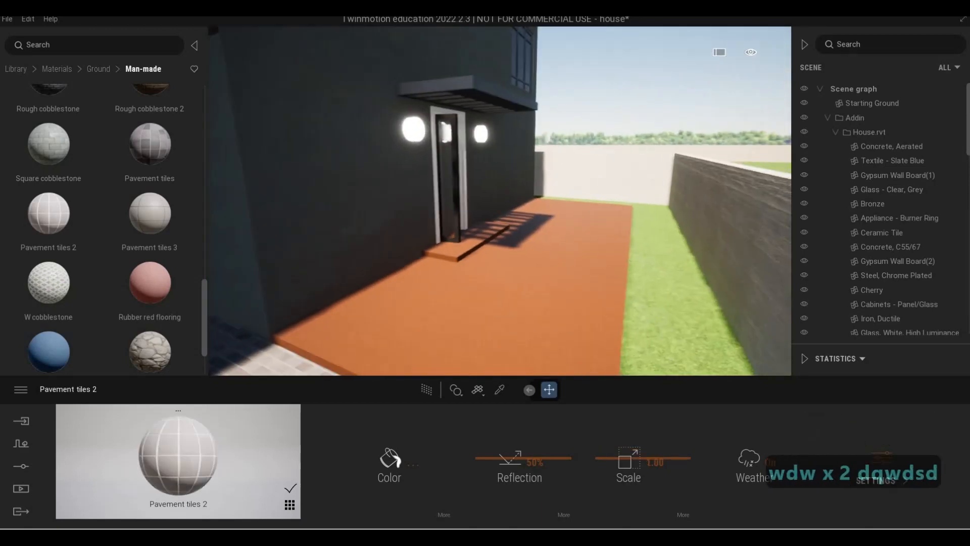
key(e)
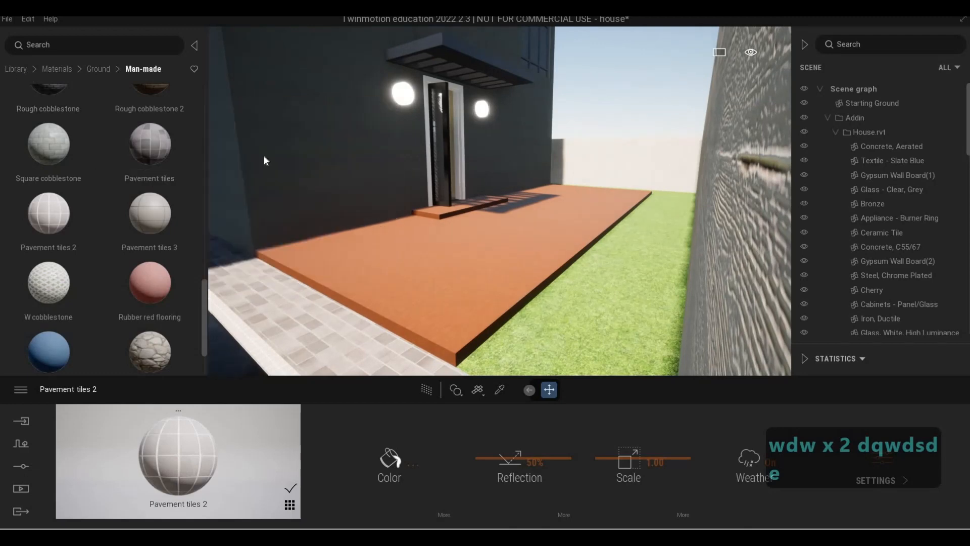
- Apply Redcedar 01 A wood to the side walkway deck and set its scale to about 8.7
click(15, 68)
click(48, 126)
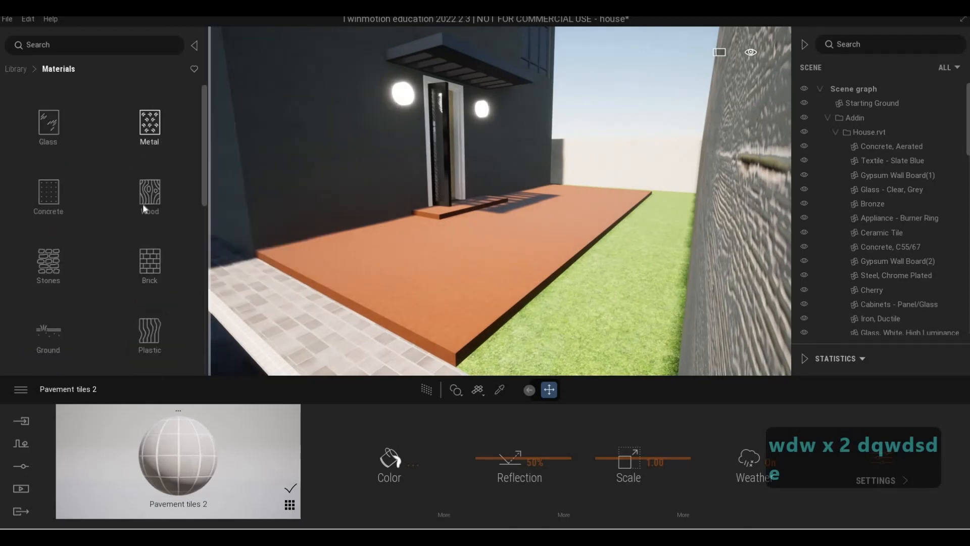
click(144, 201)
scroll(60, 214, down, 2)
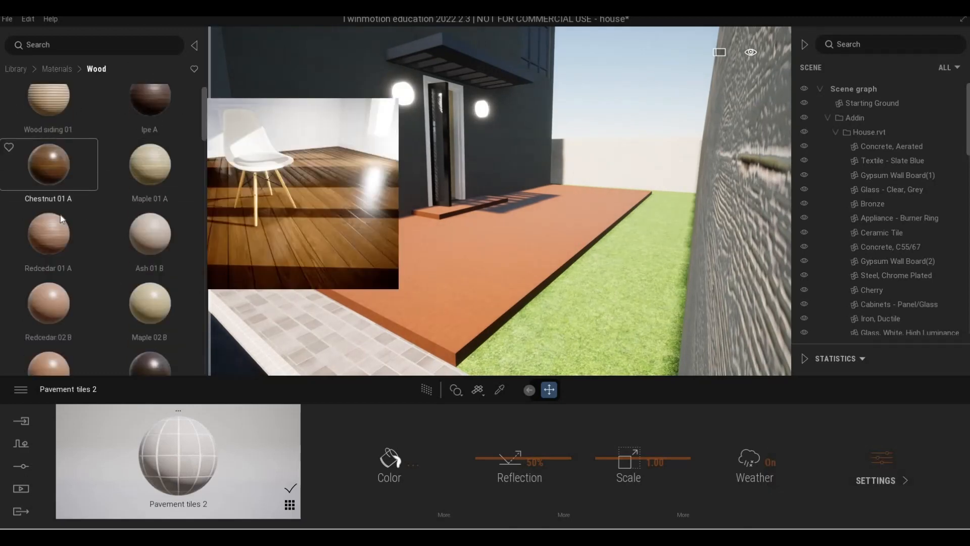
drag(59, 199, 456, 298)
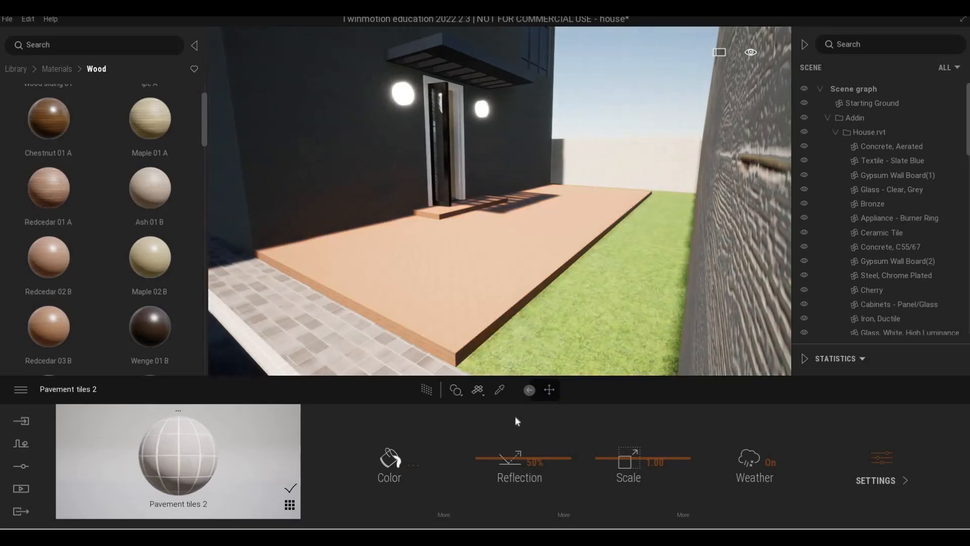
drag(624, 457, 614, 428)
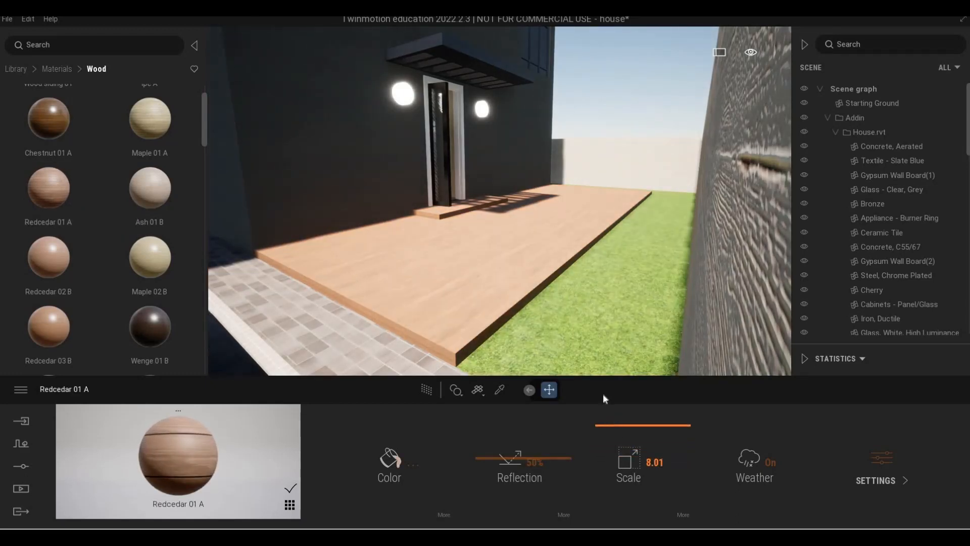
- Fly around the deck and pool edge to inspect the new wood flooring
key(a)
key(w)
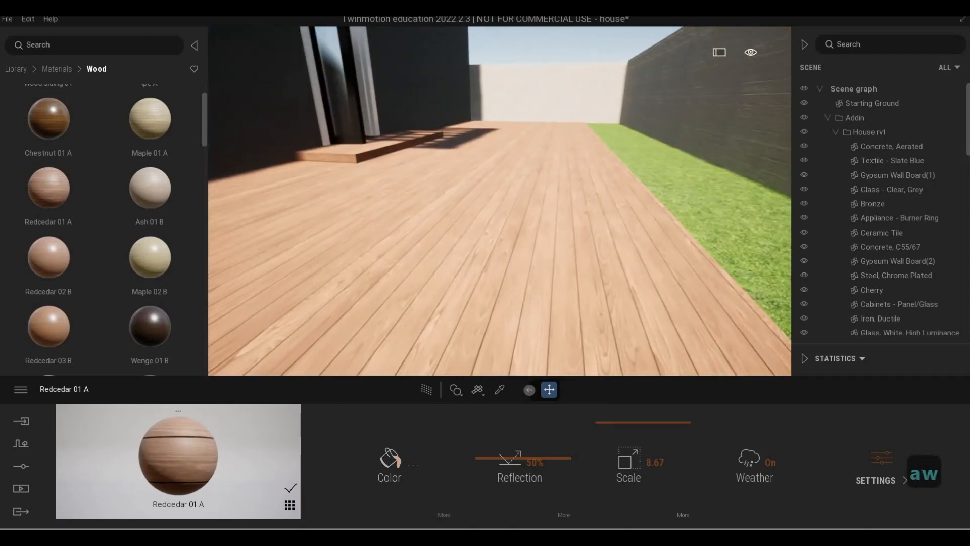
key(d)
key(a)
key(a)
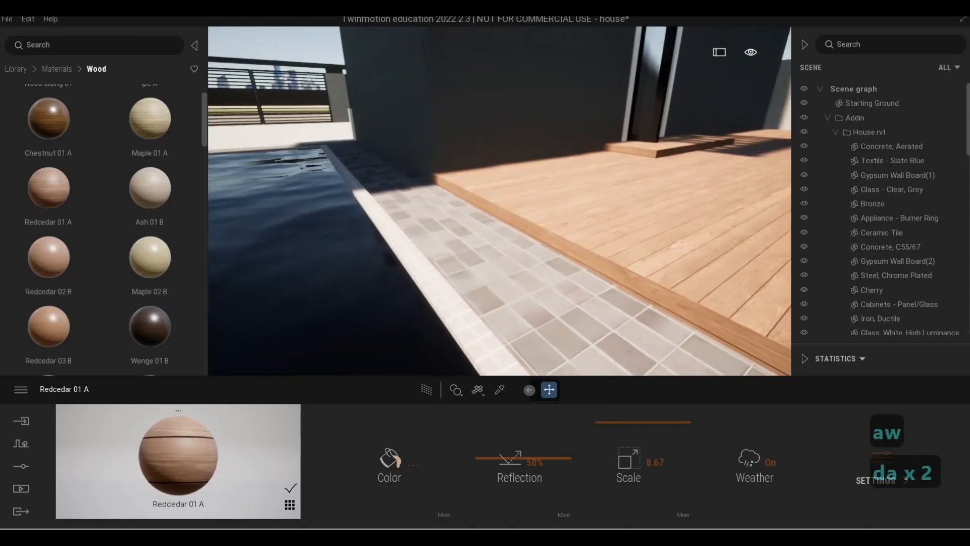
key(d)
key(w)
key(d)
key(q)
key(w)
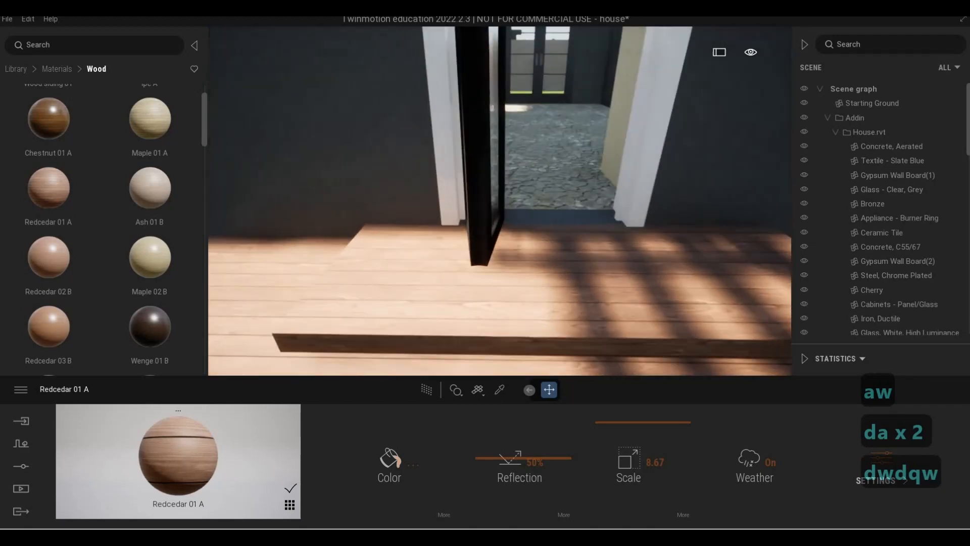
key(s)
key(s)
key(e)
key(s)
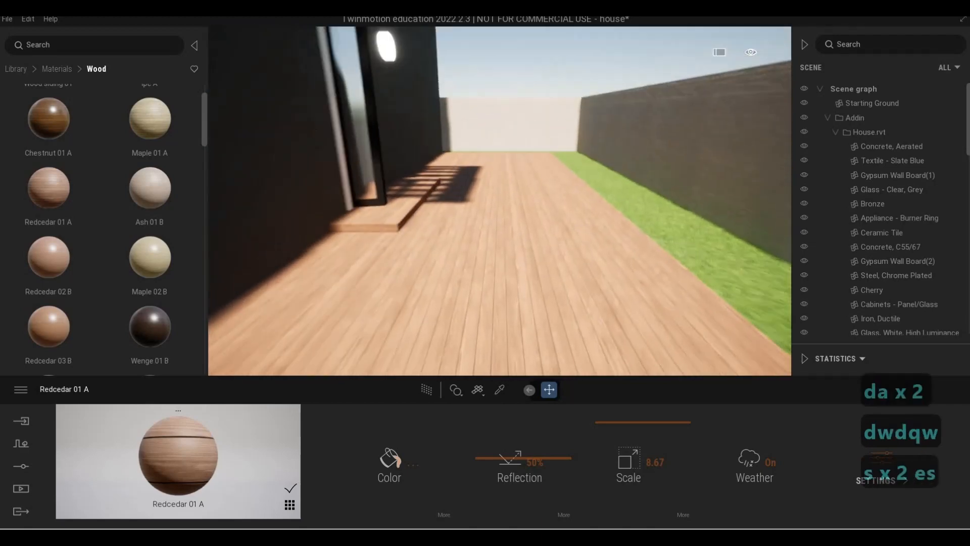
key(a)
key(a)
key(d)
key(w)
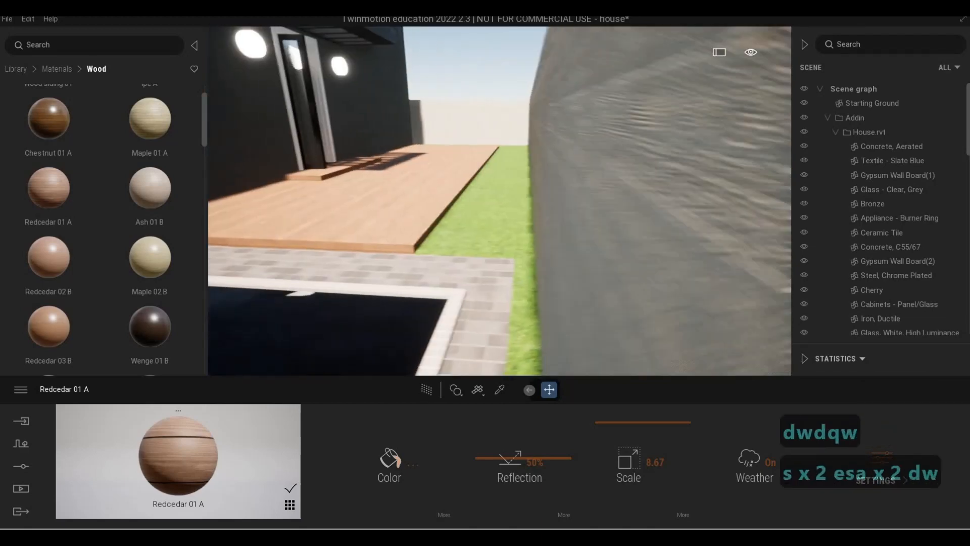
key(a)
key(q)
key(q)
key(d)
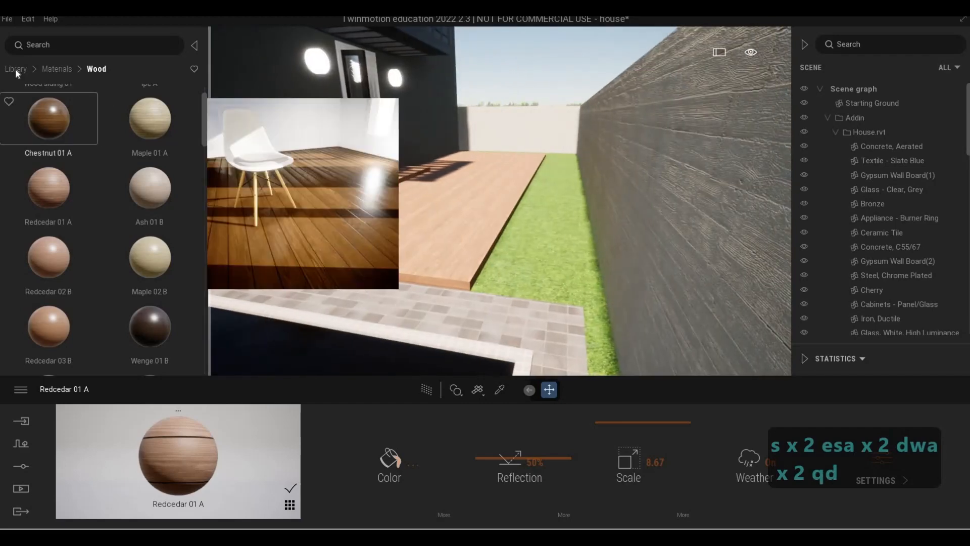
- Browse the Backyard Accessories objects in the library
click(8, 70)
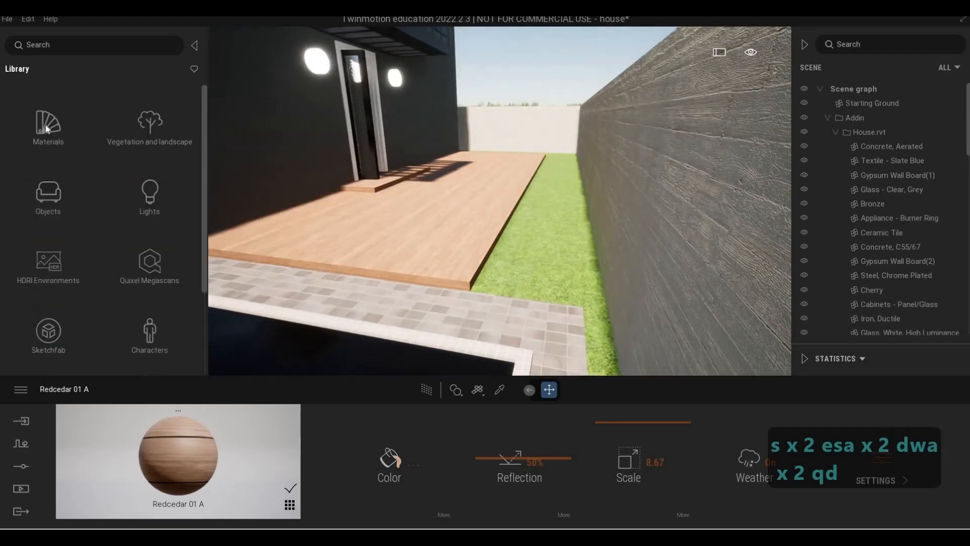
click(49, 192)
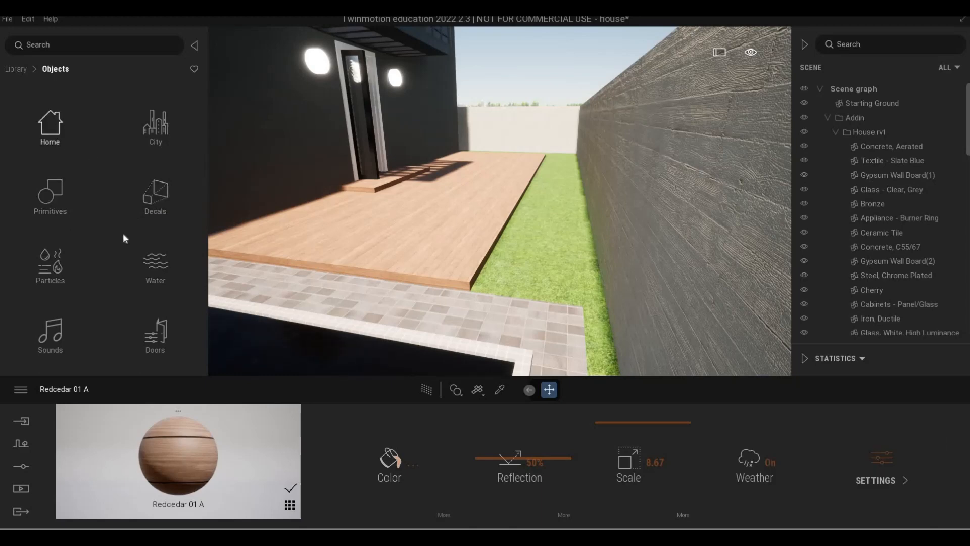
click(50, 125)
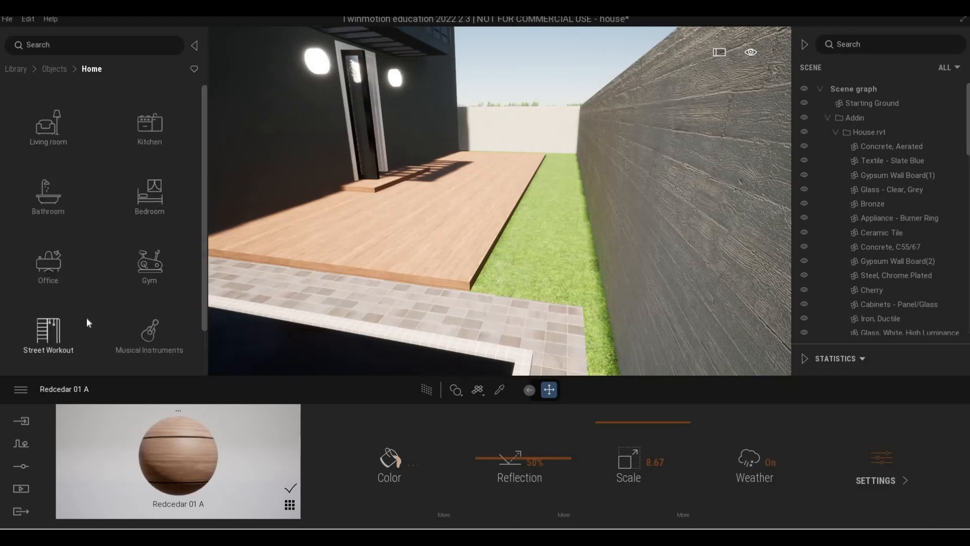
scroll(89, 288, down, 2)
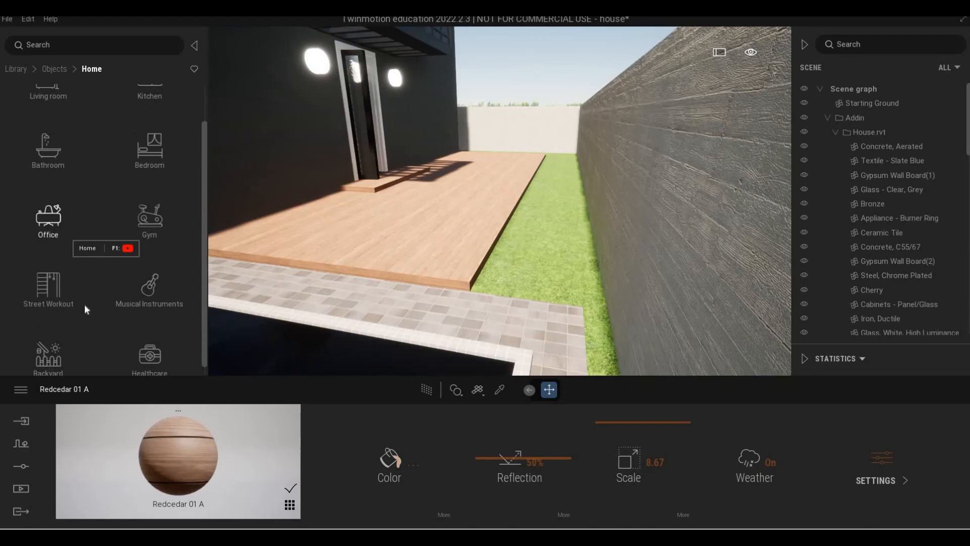
click(44, 344)
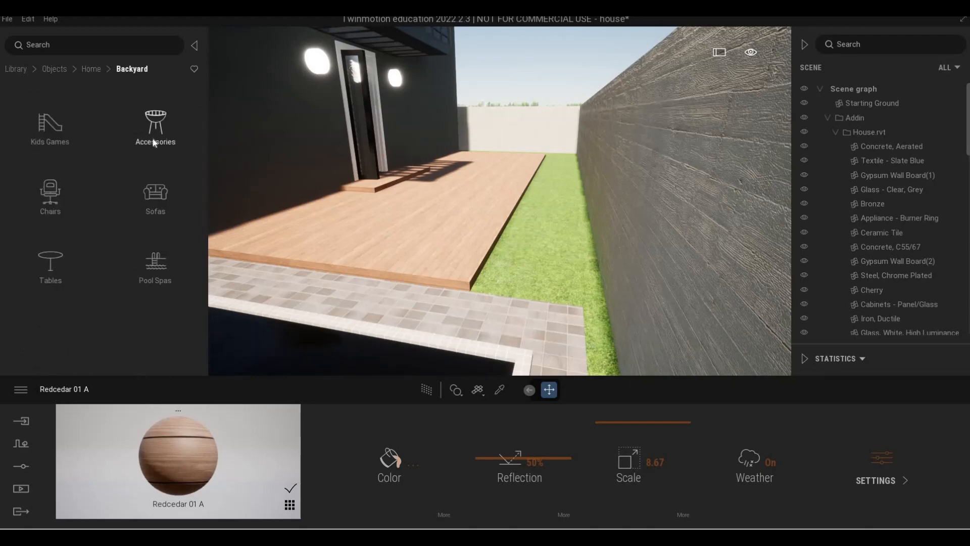
click(155, 144)
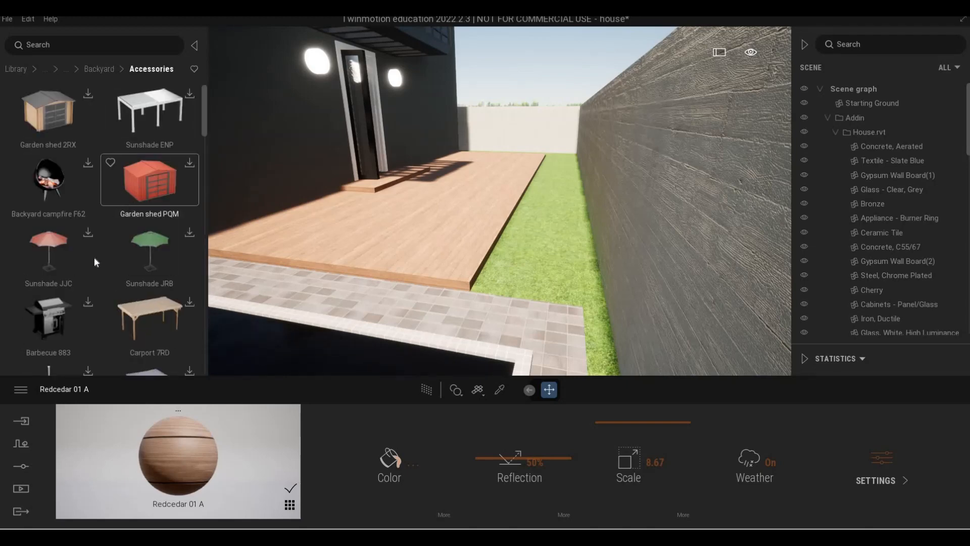
scroll(92, 278, down, 1)
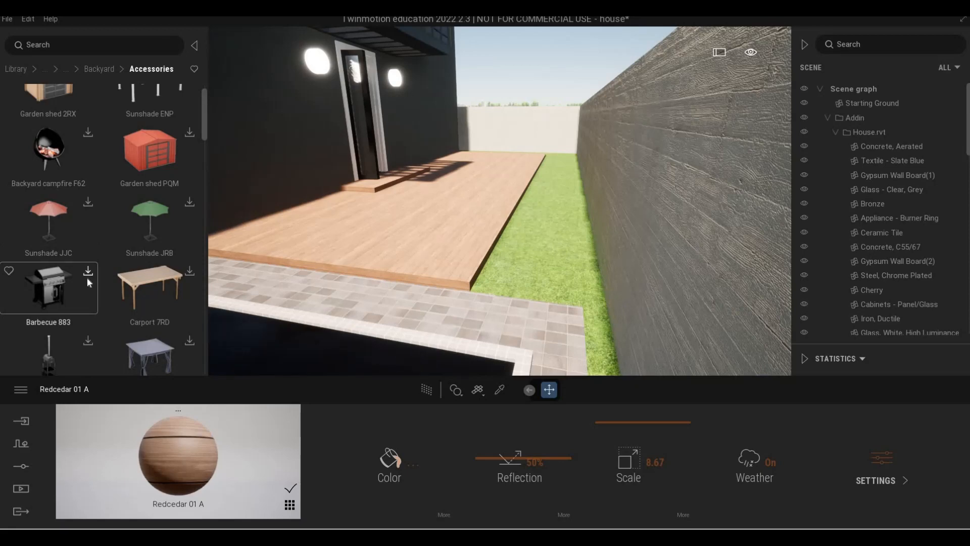
scroll(173, 256, down, 2)
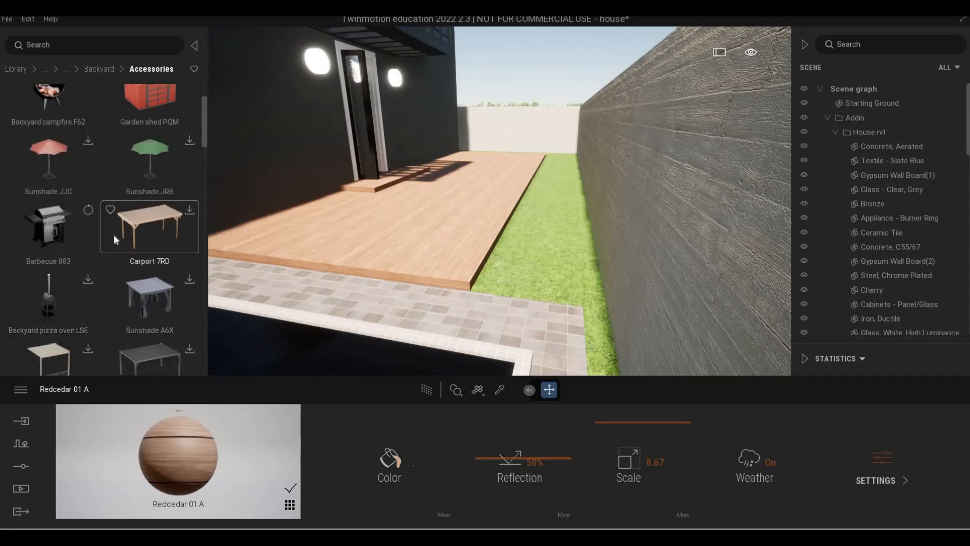
scroll(125, 224, up, 2)
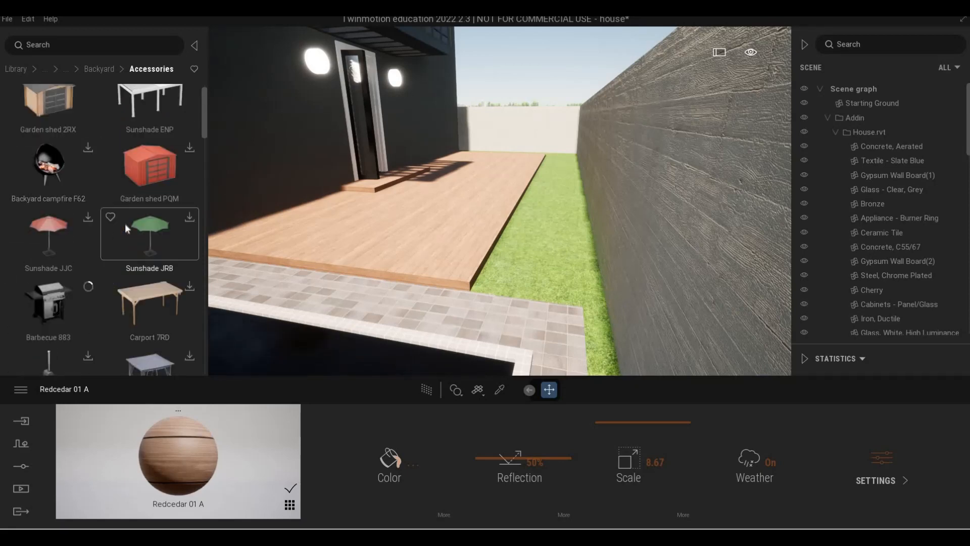
scroll(125, 223, up, 1)
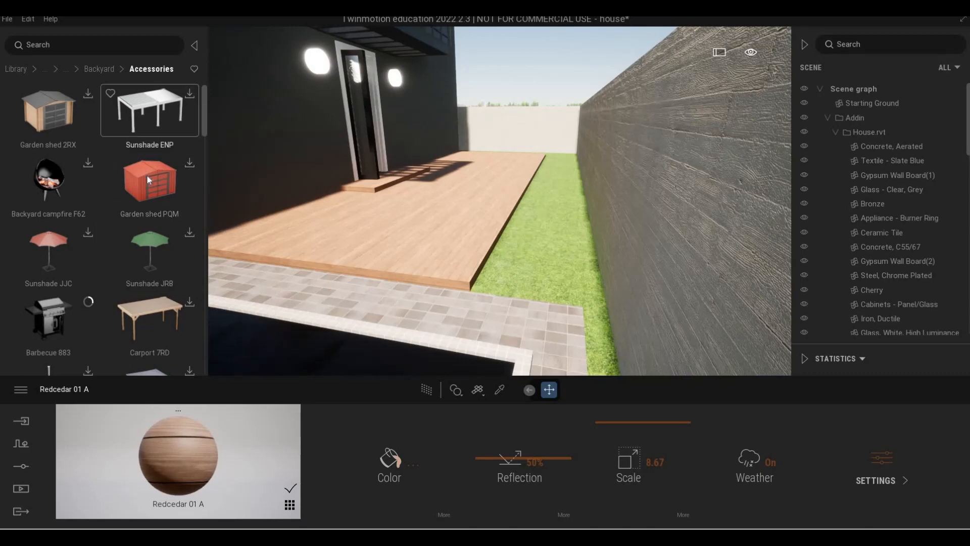
- Download the Sunshade HV8 model from the Backyard Accessories library
key(a)
key(a)
key(a)
key(a)
key(a)
key(a)
key(a)
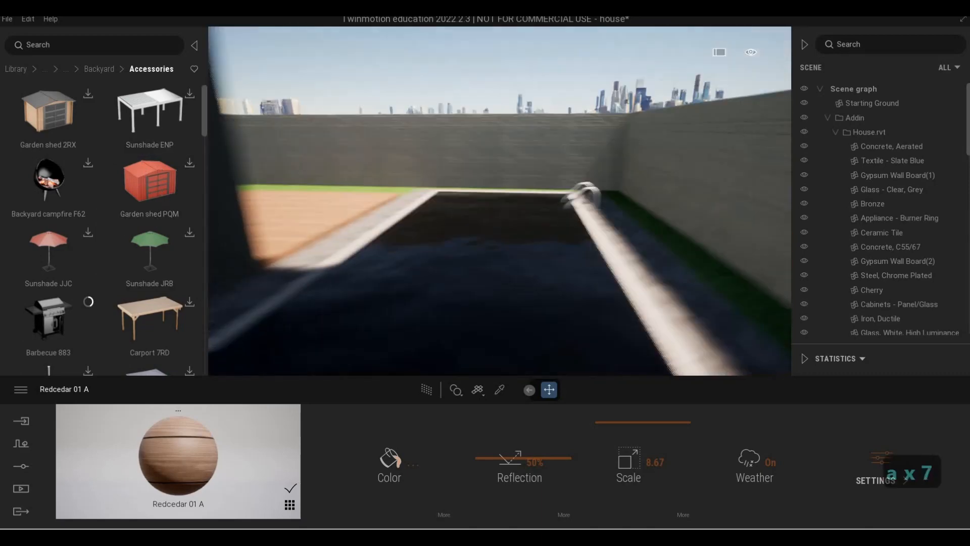
key(s)
key(w)
key(d)
key(q)
key(d)
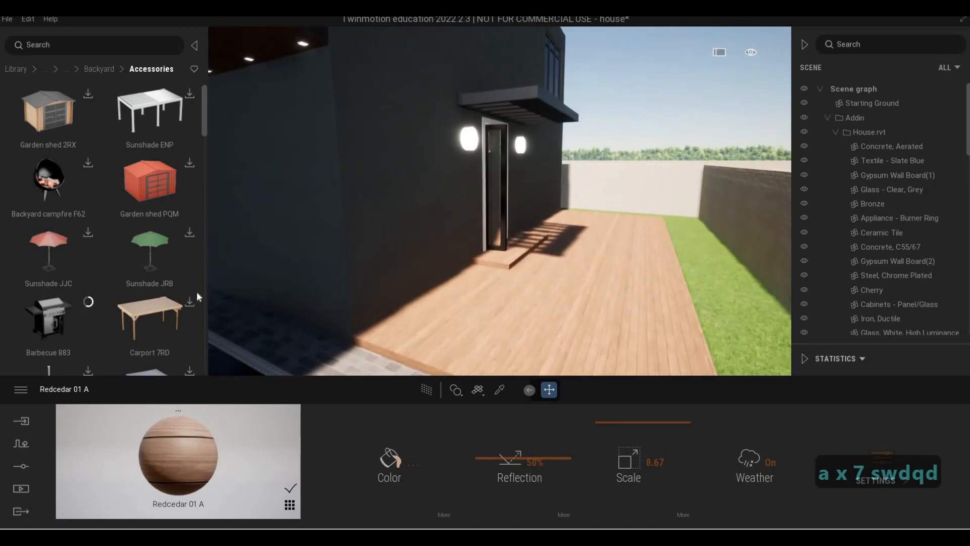
scroll(140, 279, down, 3)
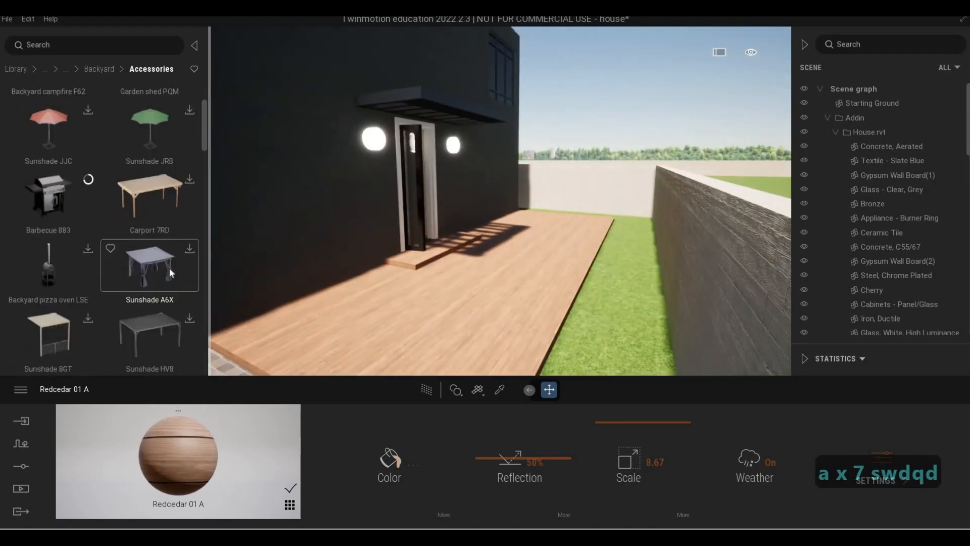
scroll(168, 293, down, 2)
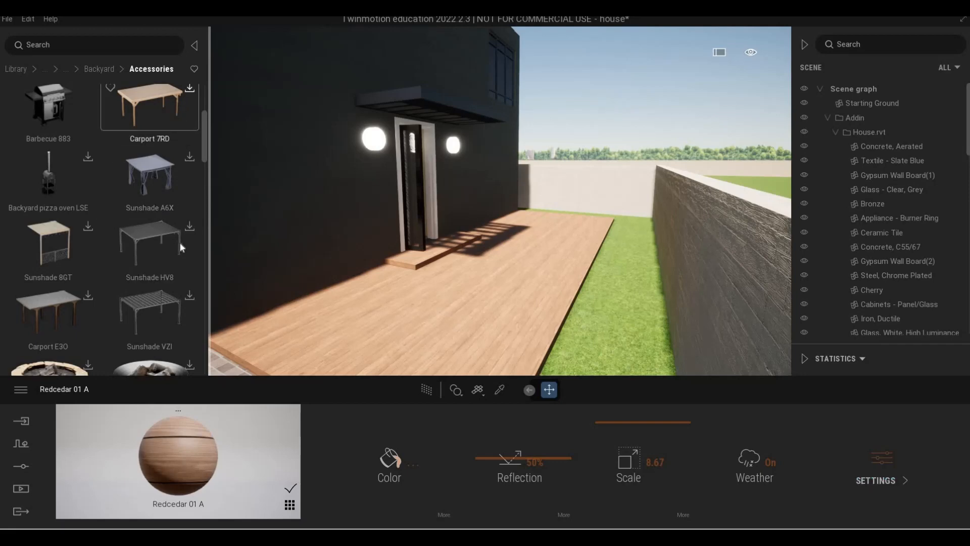
click(188, 226)
scroll(71, 246, up, 2)
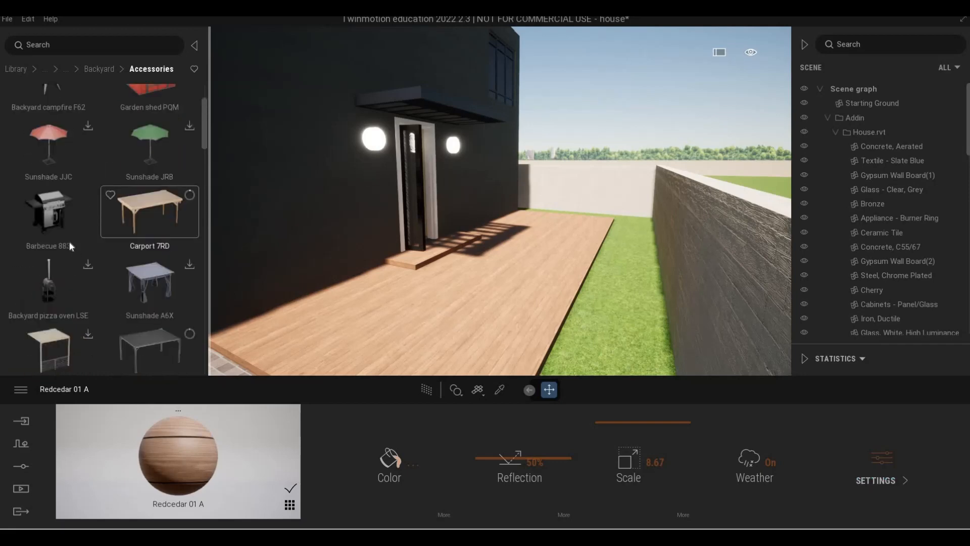
- Place Barbecue 883 on the wooden deck beside the house wall, rotating and moving it into position
drag(553, 329, 352, 328)
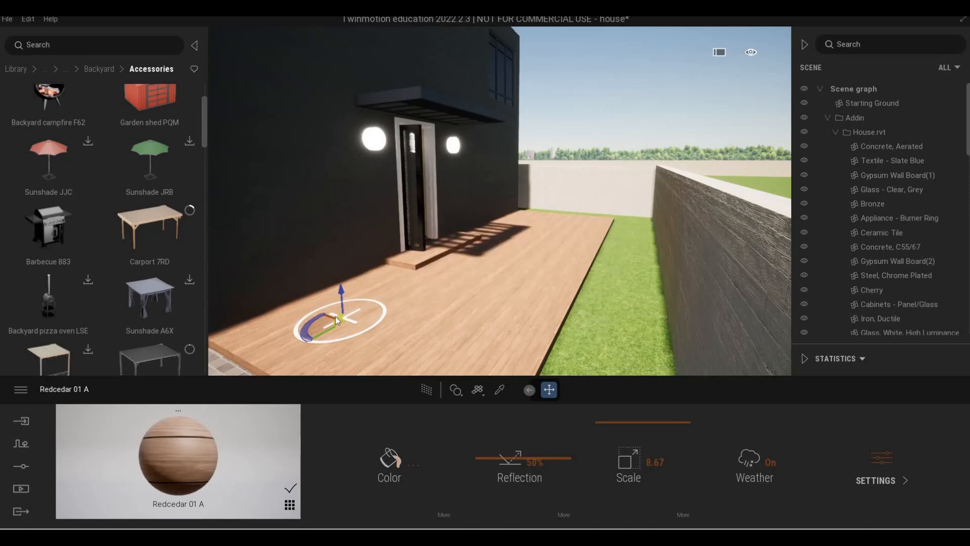
drag(342, 341, 405, 321)
drag(407, 320, 404, 322)
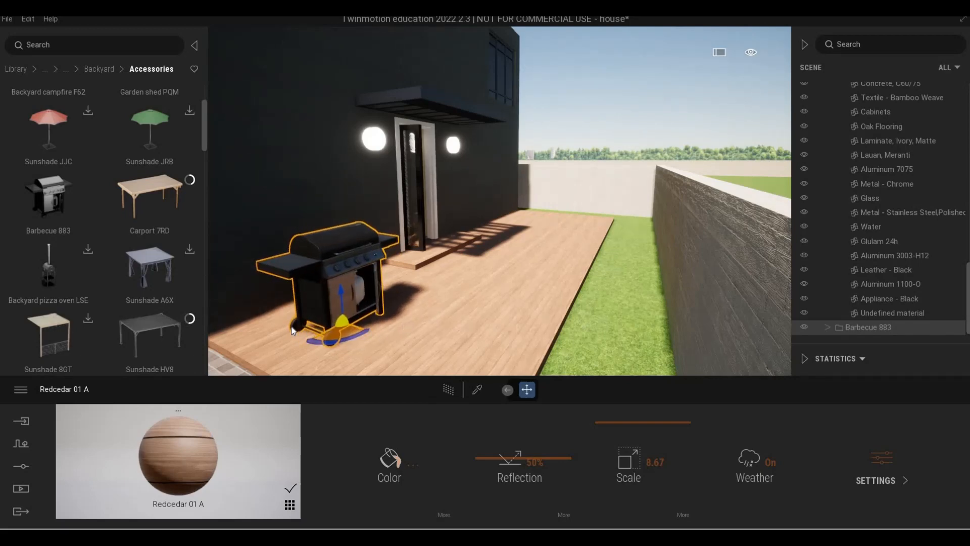
drag(342, 323, 305, 318)
key(a)
right_drag(393, 310, 351, 298)
key(d)
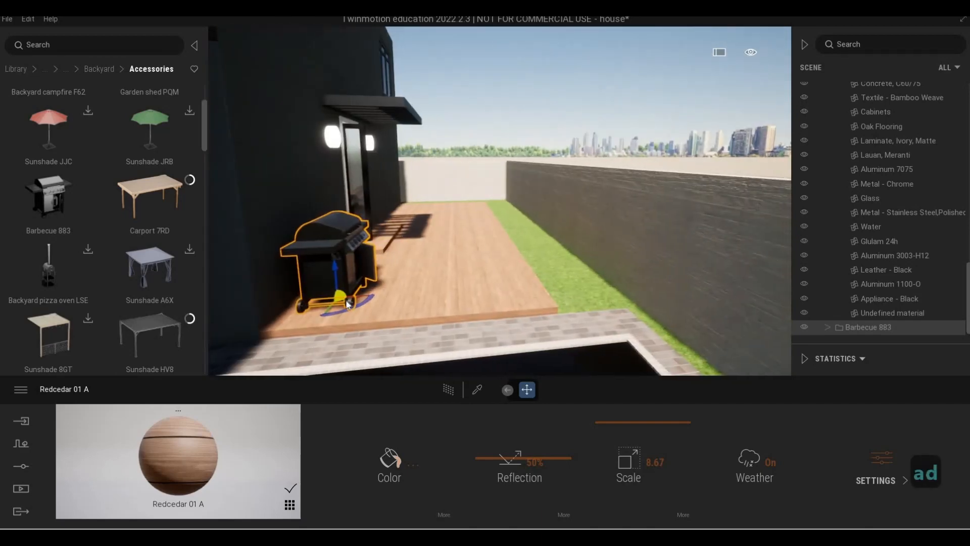
drag(339, 302, 326, 302)
- Orbit and fly around the deck to view the placed barbecue
key(w)
key(d)
right_drag(425, 273, 459, 275)
key(q)
key(d)
key(s)
key(e)
key(d)
key(q)
key(d)
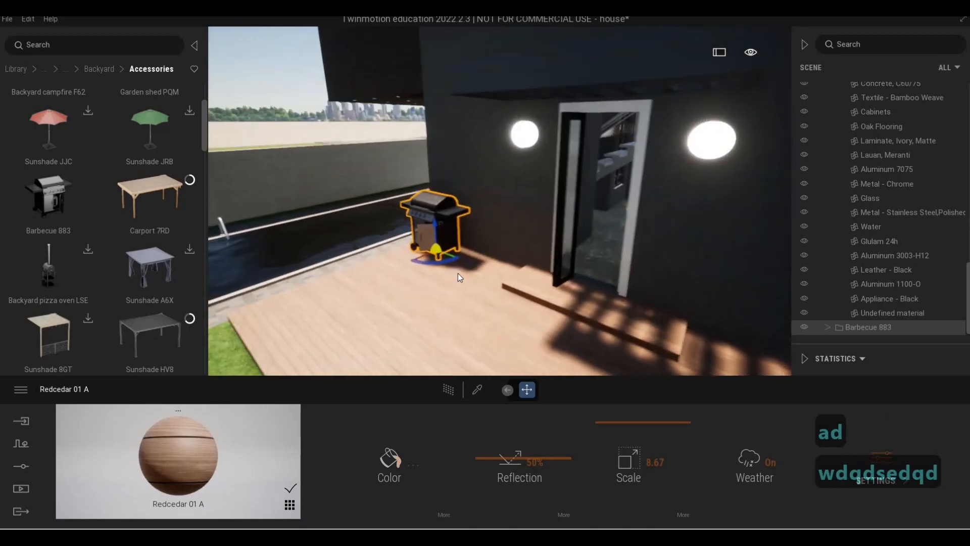
- Pick the bifold door's panel mullion material with the material picker and fly back to view the deck
click(477, 389)
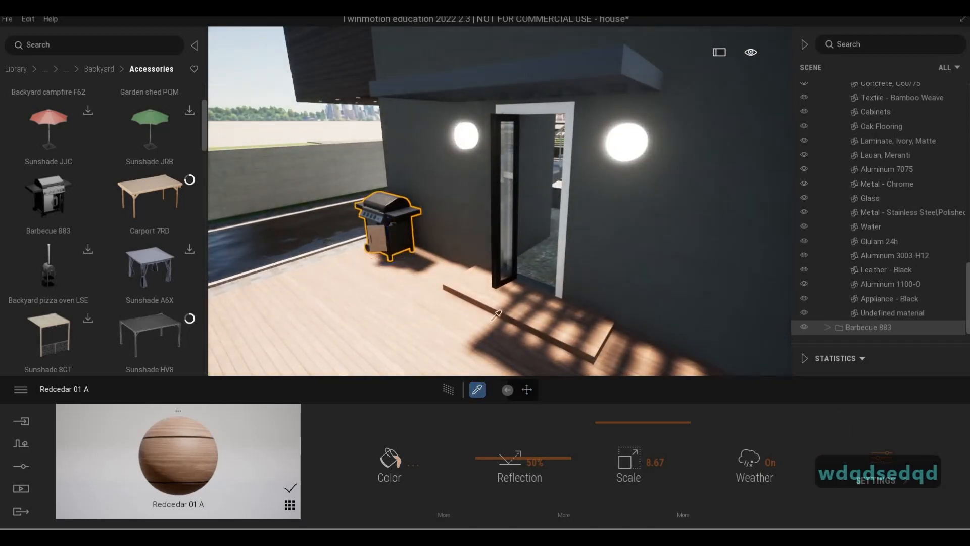
click(498, 271)
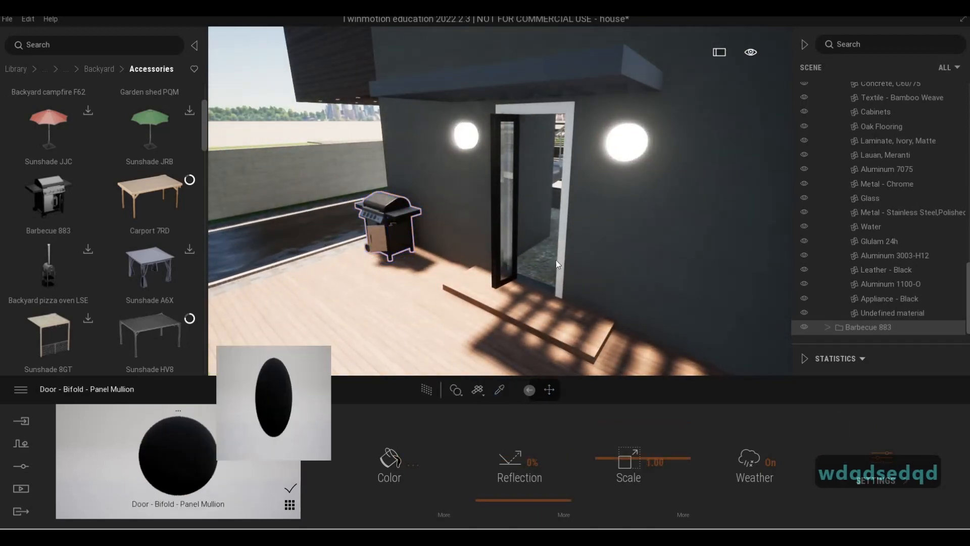
click(563, 254)
key(a)
mouse_move(455, 237)
right_down()
mouse_move(506, 235)
mouse_move(446, 225)
mouse_move(469, 228)
right_up()
key(a)
key(s)
key(d)
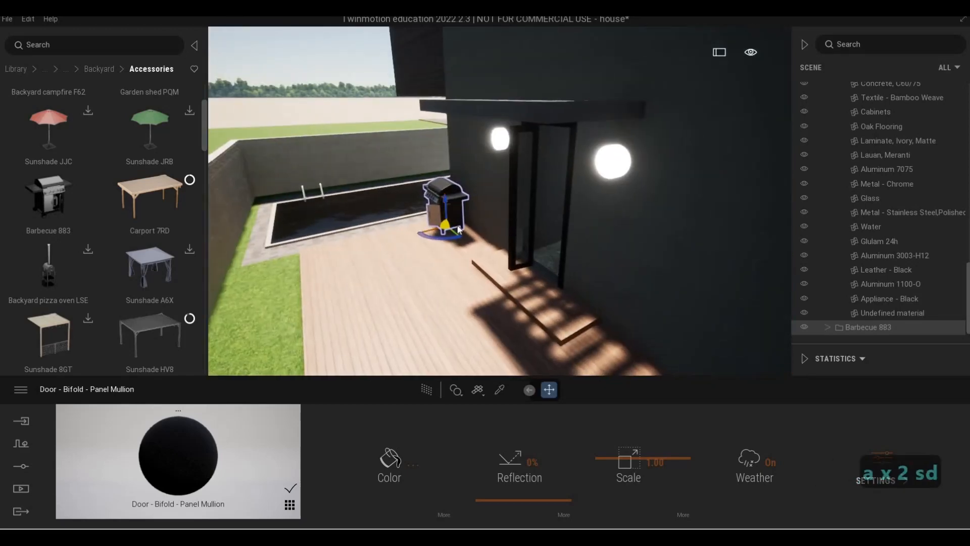
key(e)
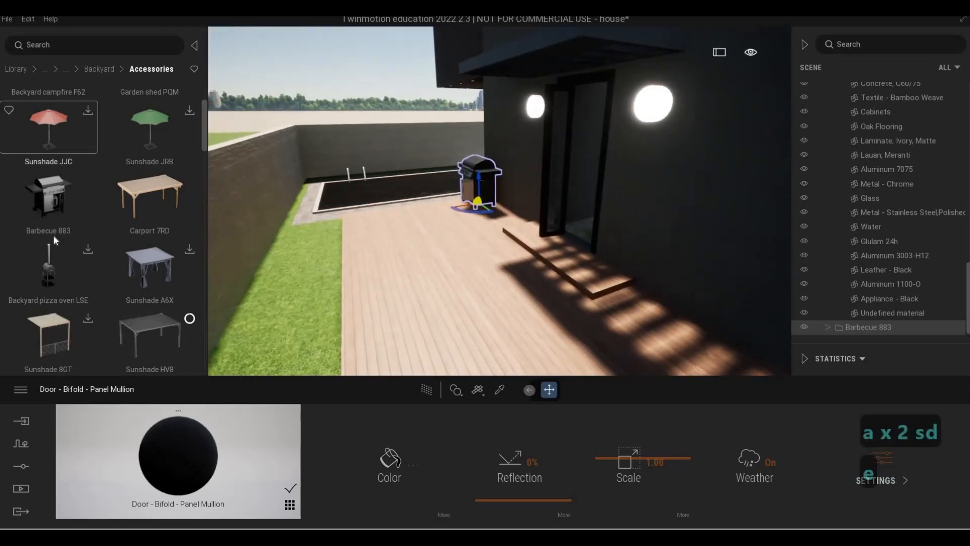
- Place the Sunshade HV8 from the Accessories library onto the deck near the lawn edge
scroll(82, 231, down, 3)
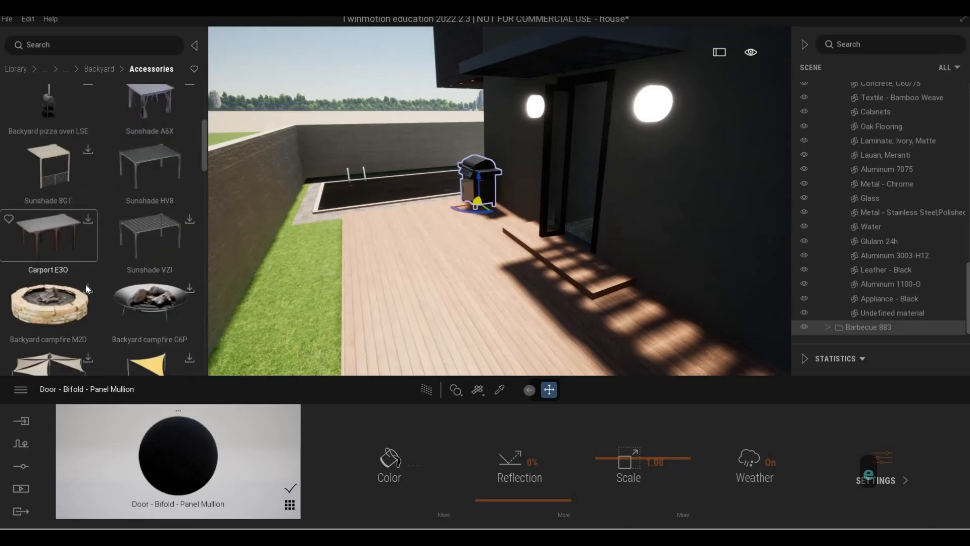
scroll(87, 286, down, 2)
scroll(95, 291, up, 3)
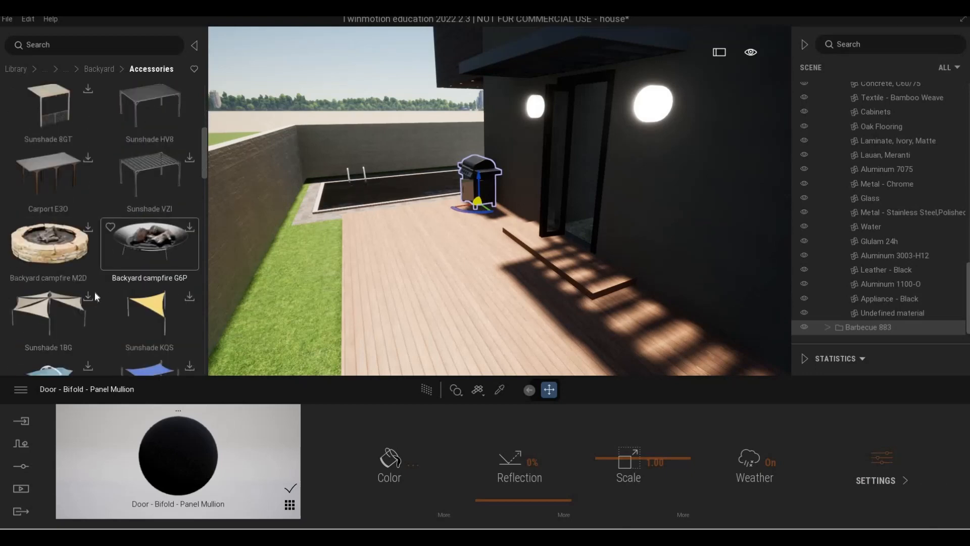
drag(381, 257, 389, 274)
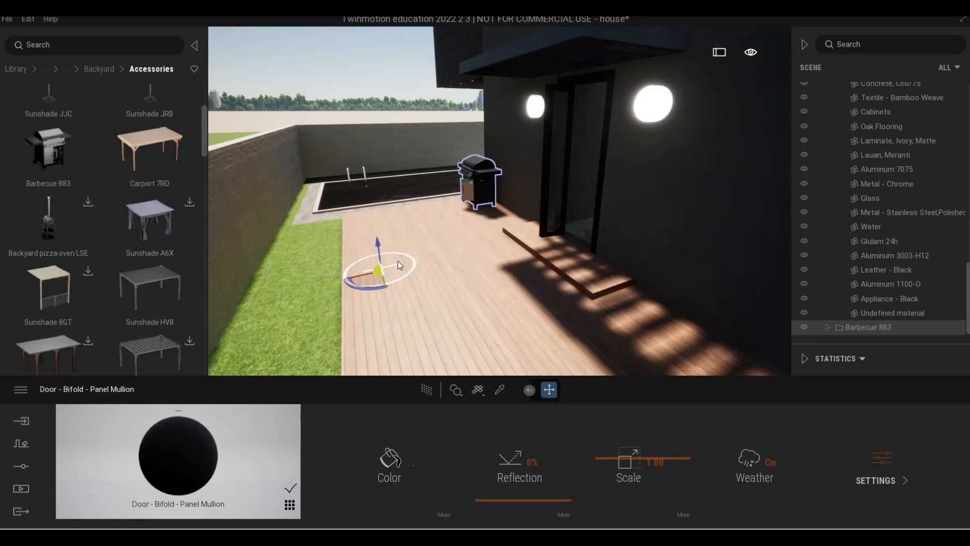
- Select the sunshade's SM_Sunshade06 mesh in the scene list and move it toward the far end of the deck
key(s)
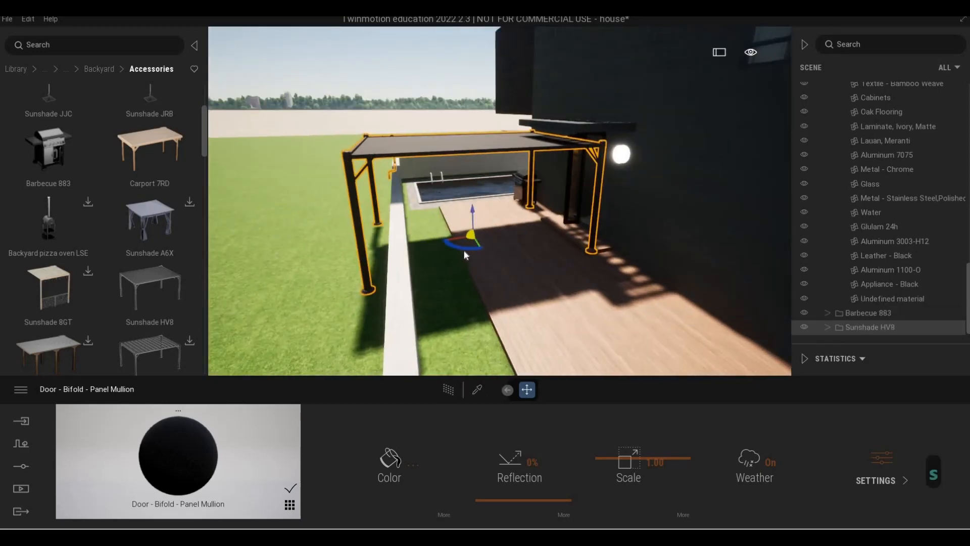
key(Tab)
key(Tab)
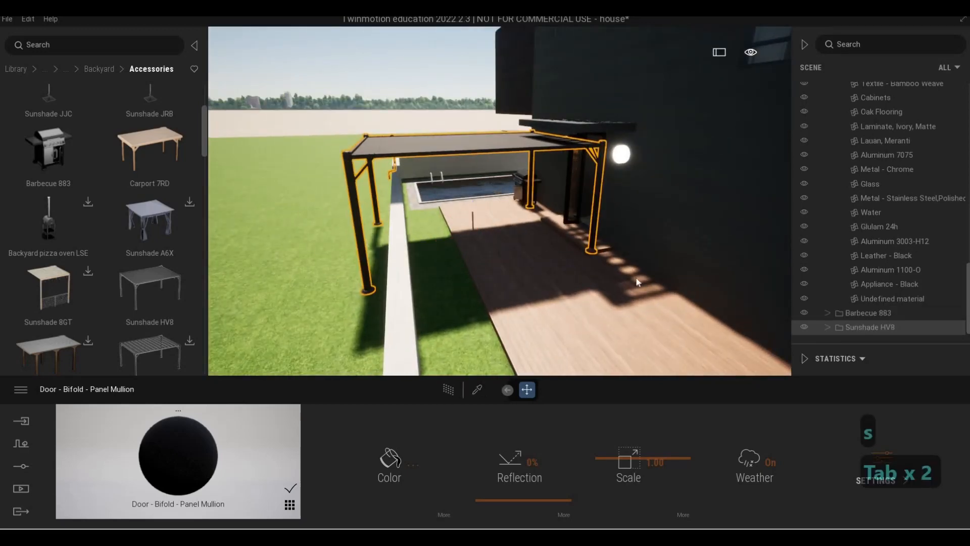
scroll(829, 328, up, 1)
scroll(829, 326, down, 1)
click(829, 326)
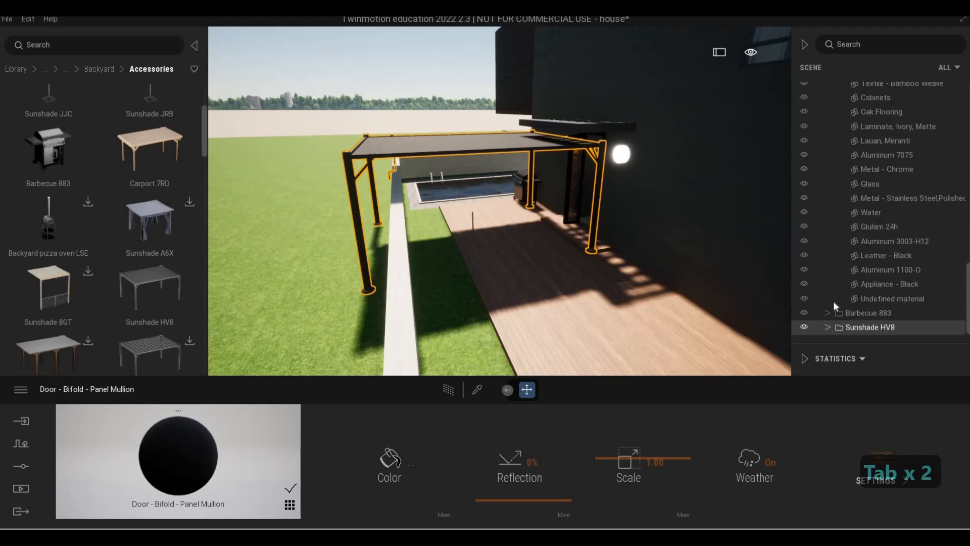
scroll(862, 317, down, 2)
click(875, 326)
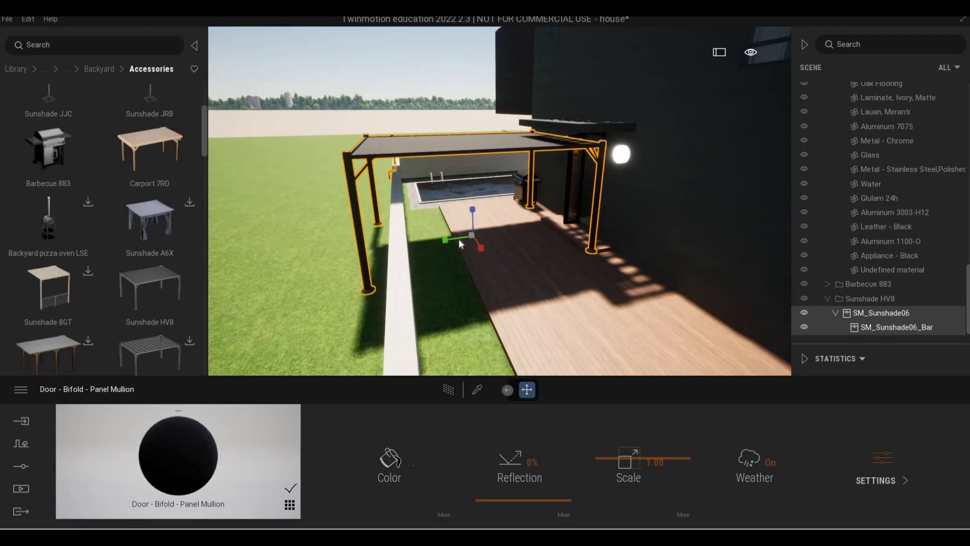
drag(459, 238, 498, 266)
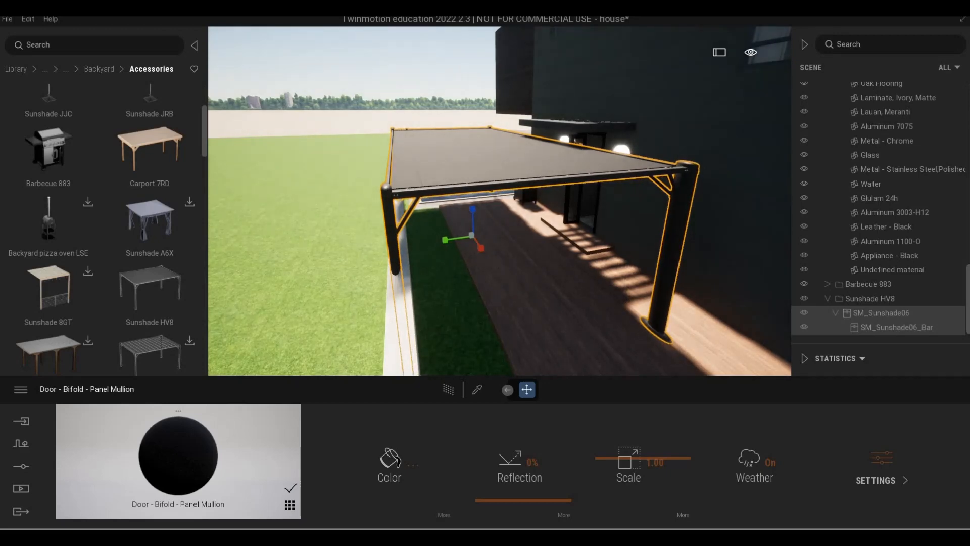
key(a)
right_drag(499, 271, 556, 273)
key(s)
key(d)
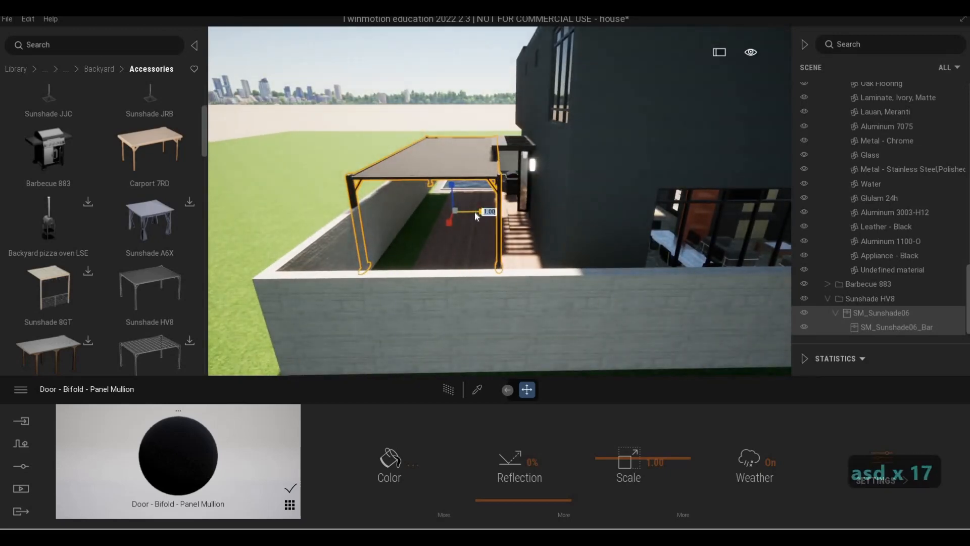
drag(475, 211, 461, 215)
key(Tab)
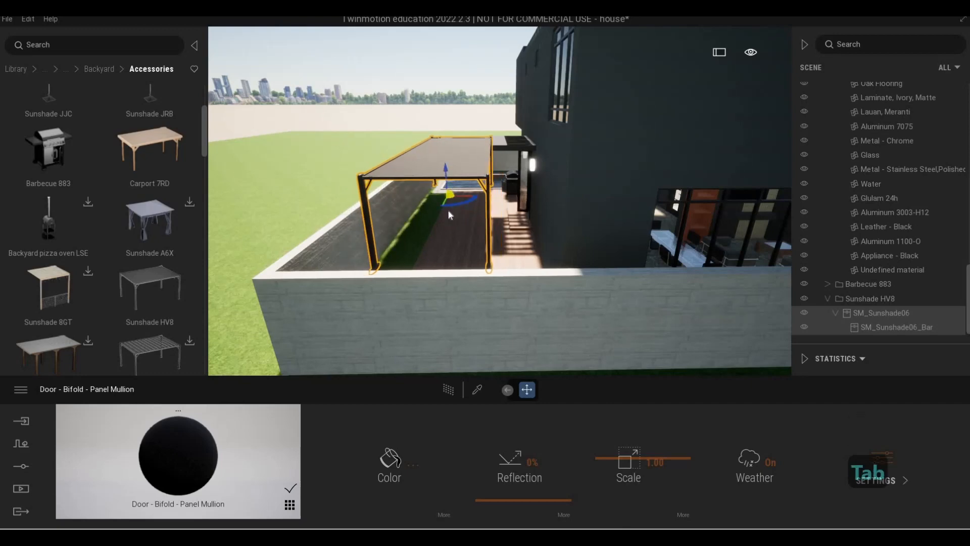
key(Tab)
drag(427, 238, 439, 227)
key(a)
right_drag(438, 227, 610, 323)
key(s)
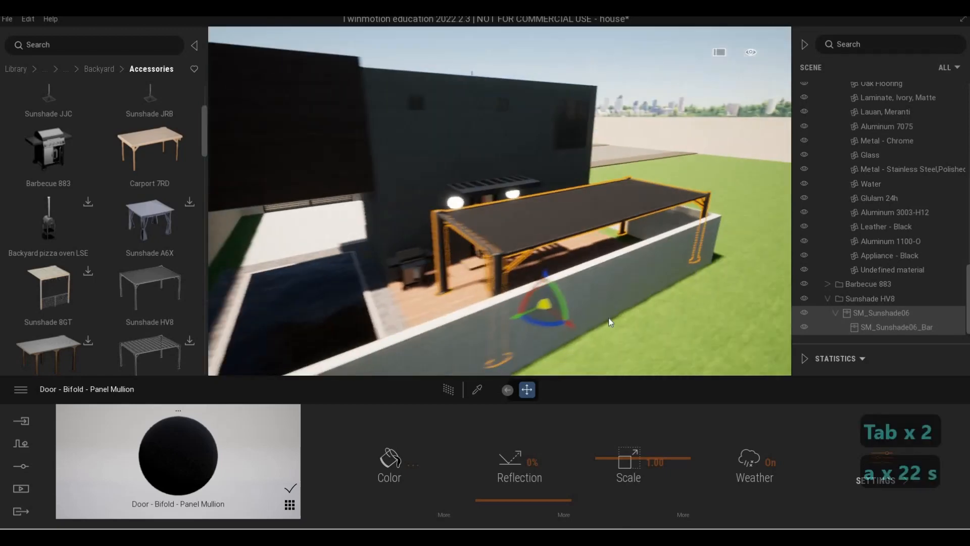
- Adjust the sunshade's position so it spans the deck and lawn beside the boundary wall
key(Tab)
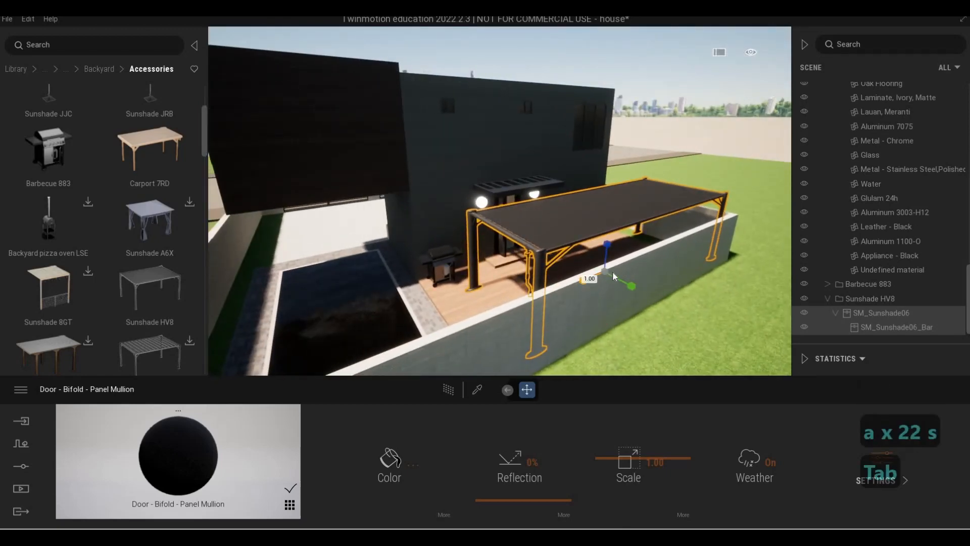
drag(612, 276, 630, 266)
key(a)
right_drag(630, 266, 595, 287)
key(w)
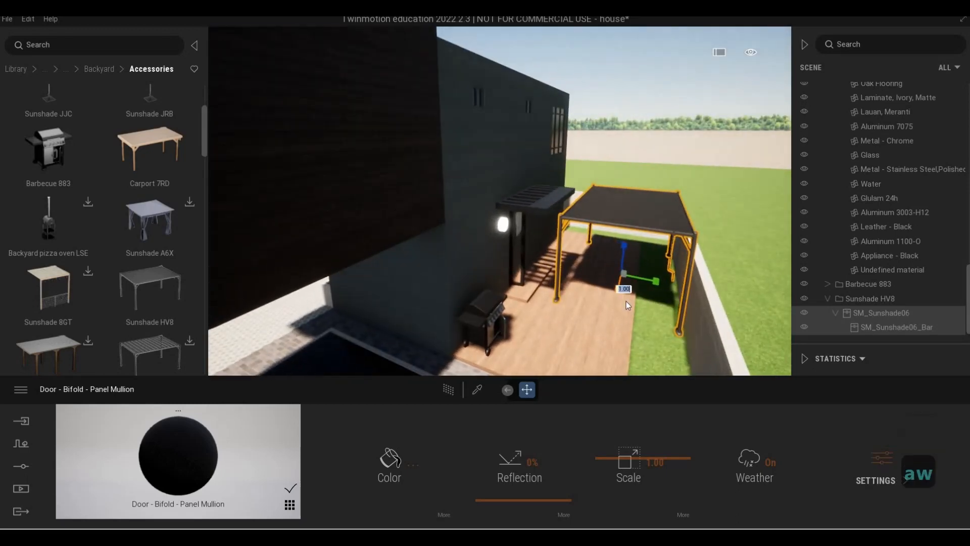
key(Tab)
drag(630, 289, 627, 284)
key(d)
right_drag(627, 284, 649, 278)
key(w)
key(e)
key(a)
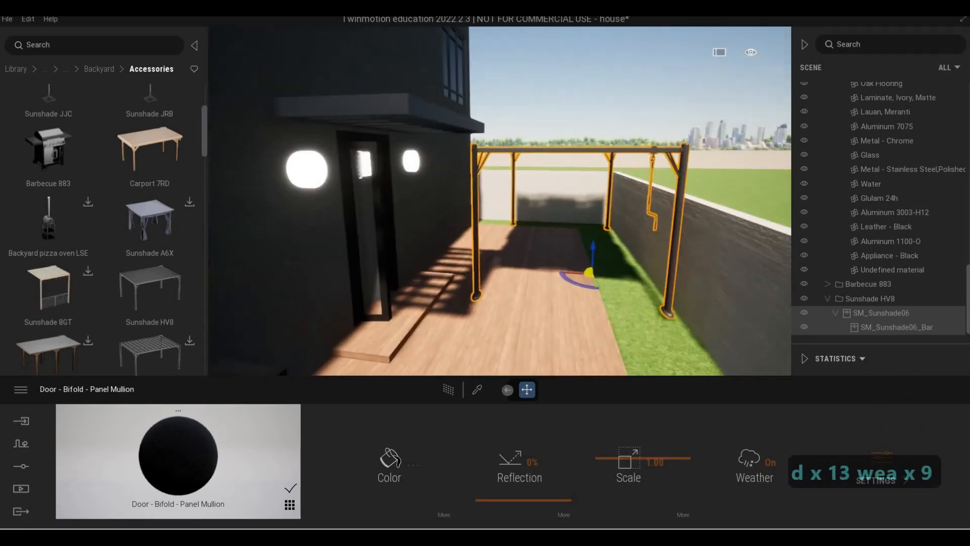
- Fly to the far end of the deck and nudge the sunshade's height and position
key(s)
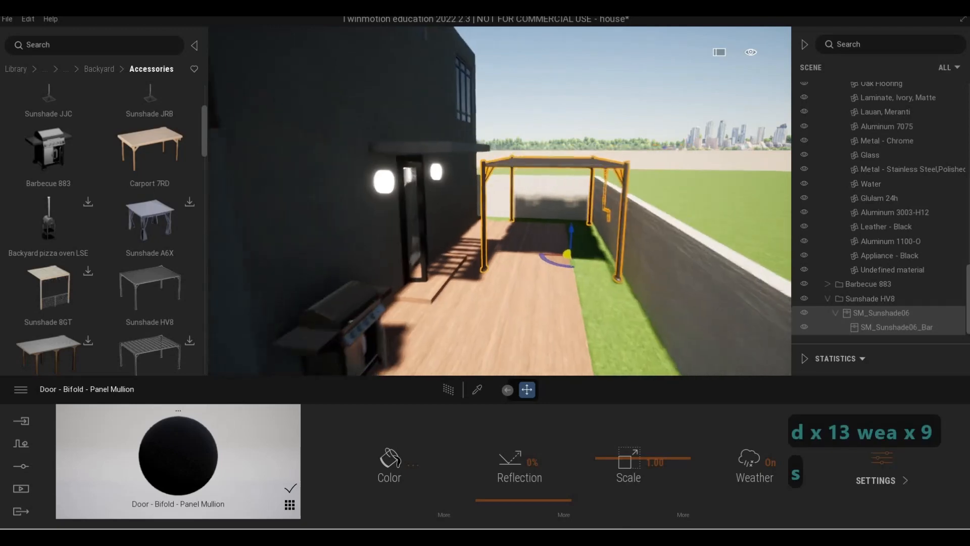
key(d)
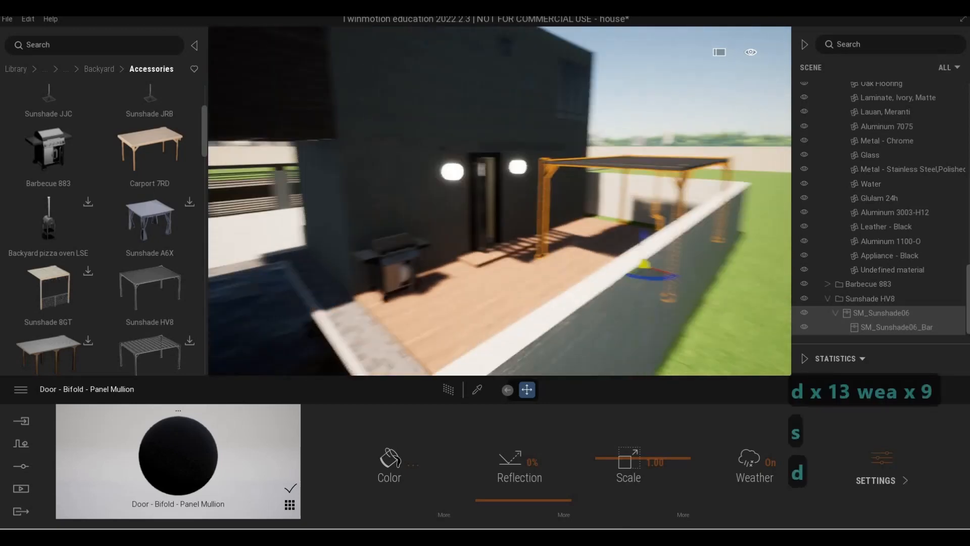
key(a)
key(w)
key(d)
key(a)
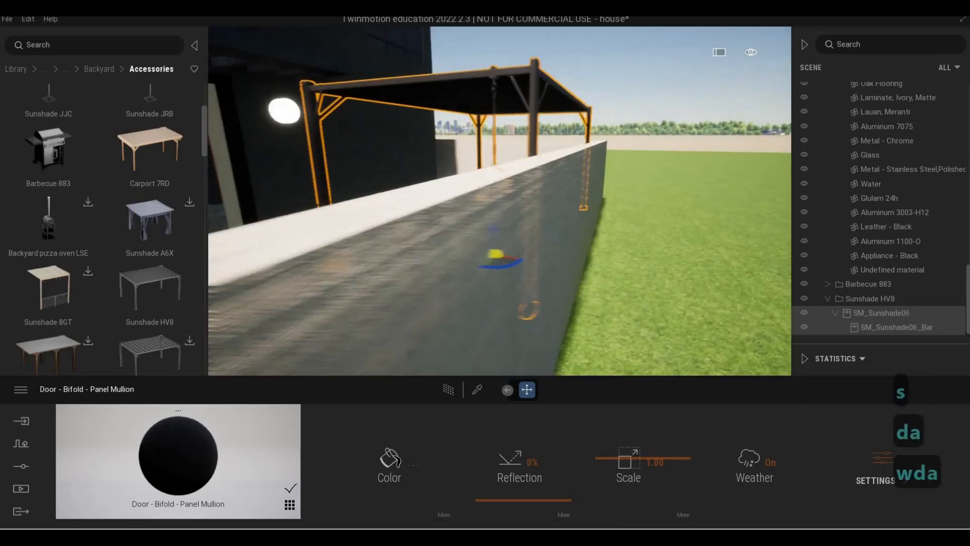
key(s)
key(d)
key(a)
key(e)
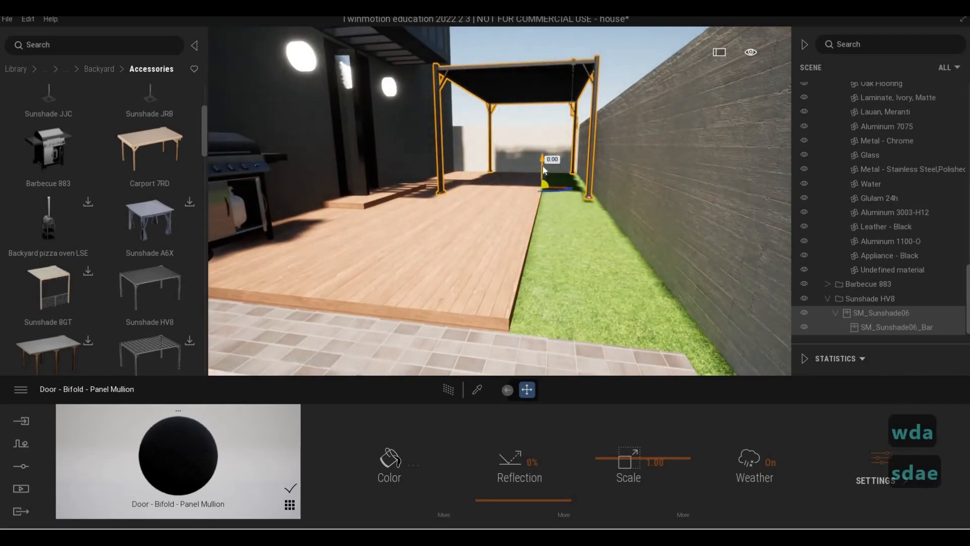
drag(544, 166, 544, 175)
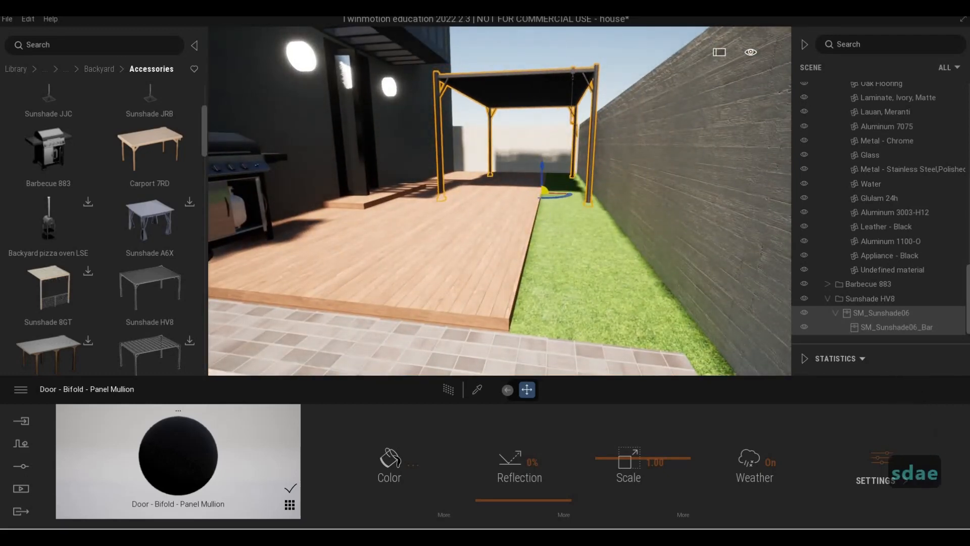
right_drag(538, 228, 545, 219)
- Deselect the sunshade and fly around the deck to review the sunshade and barbecue
key(a)
key(a)
key(a)
key(w)
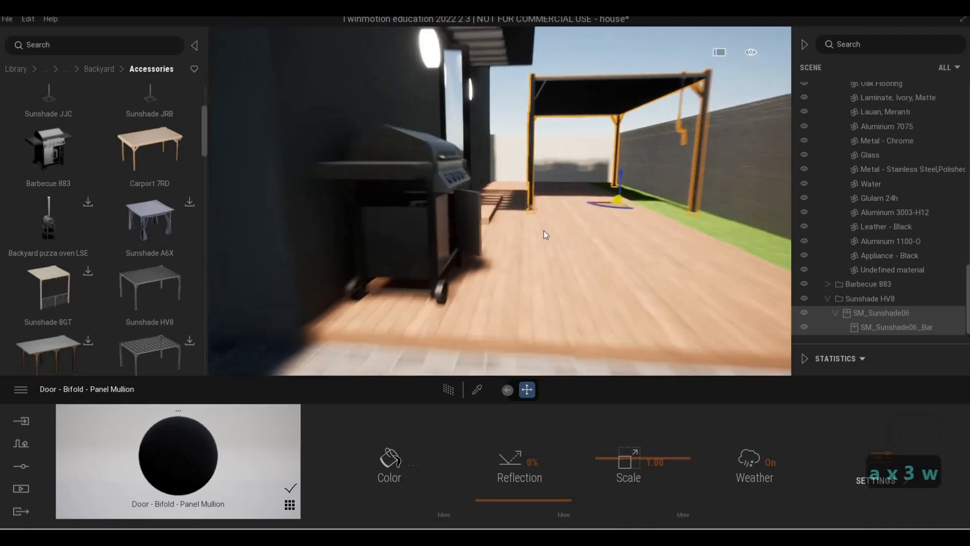
key(d)
key(Escape)
key(Escape)
key(a)
key(s)
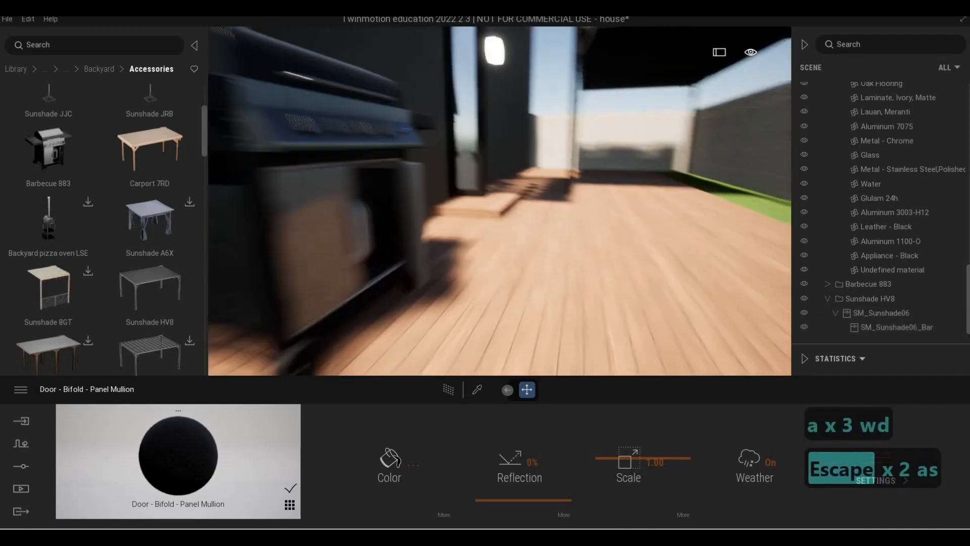
key(d)
key(q)
key(a)
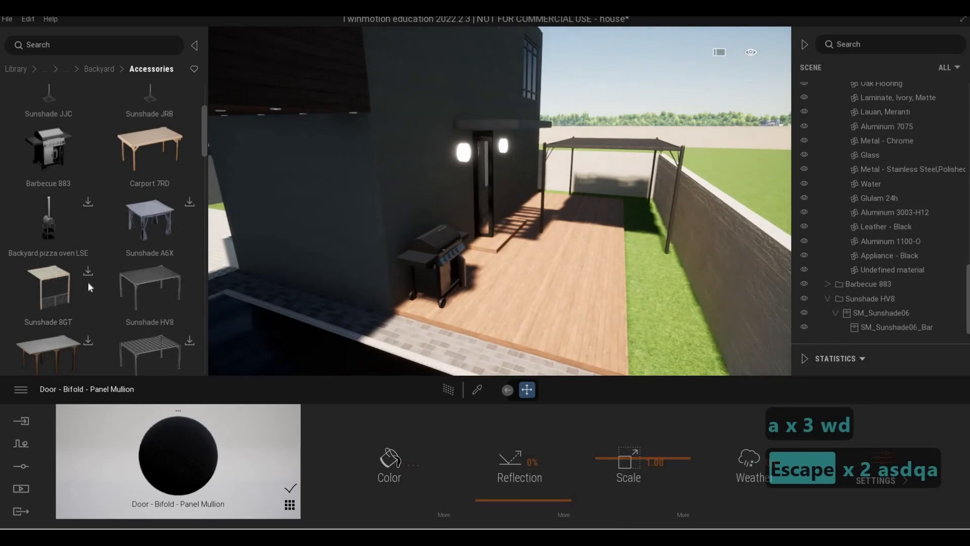
- Browse the Backyard library categories and download Backyard table W3H from Tables
scroll(85, 280, down, 1)
scroll(84, 280, down, 6)
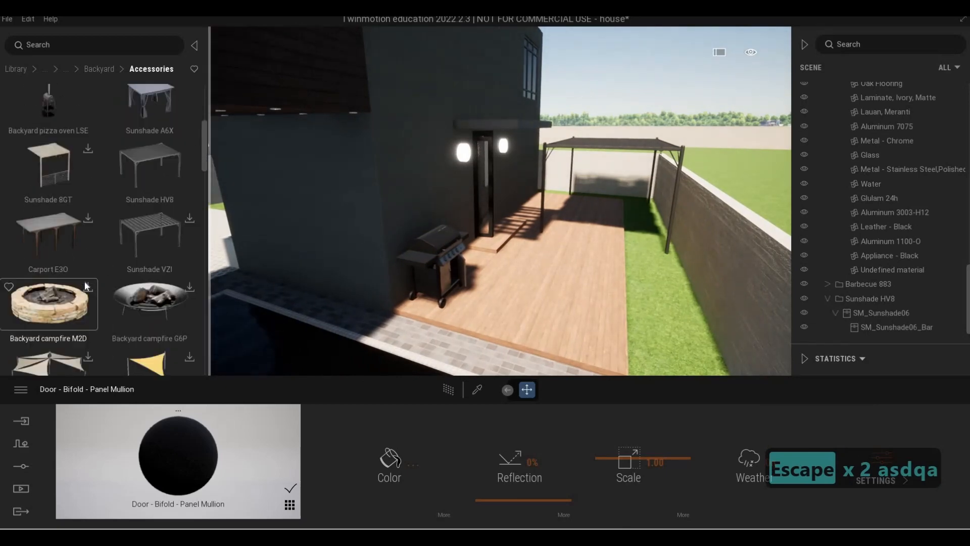
scroll(83, 271, up, 5)
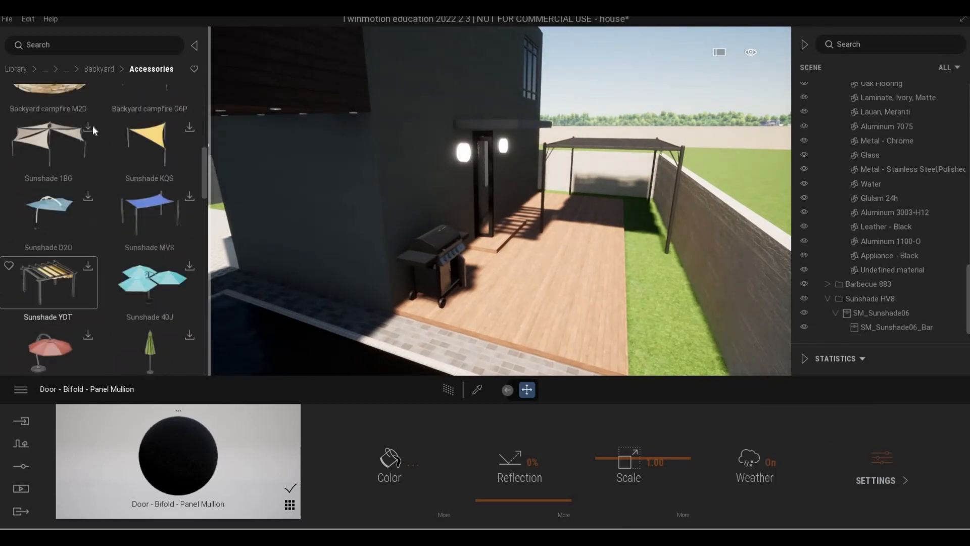
drag(200, 147, 197, 351)
scroll(196, 349, up, 5)
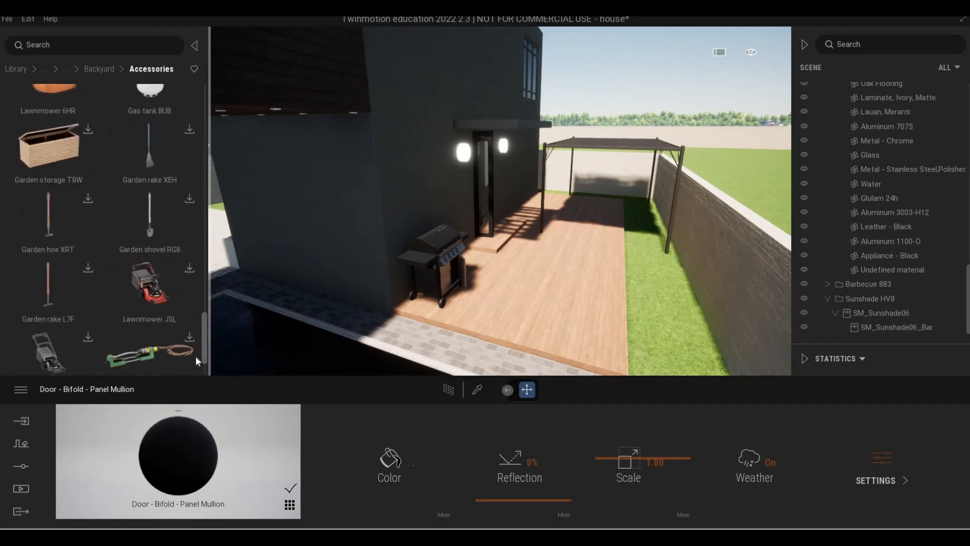
scroll(106, 81, up, 5)
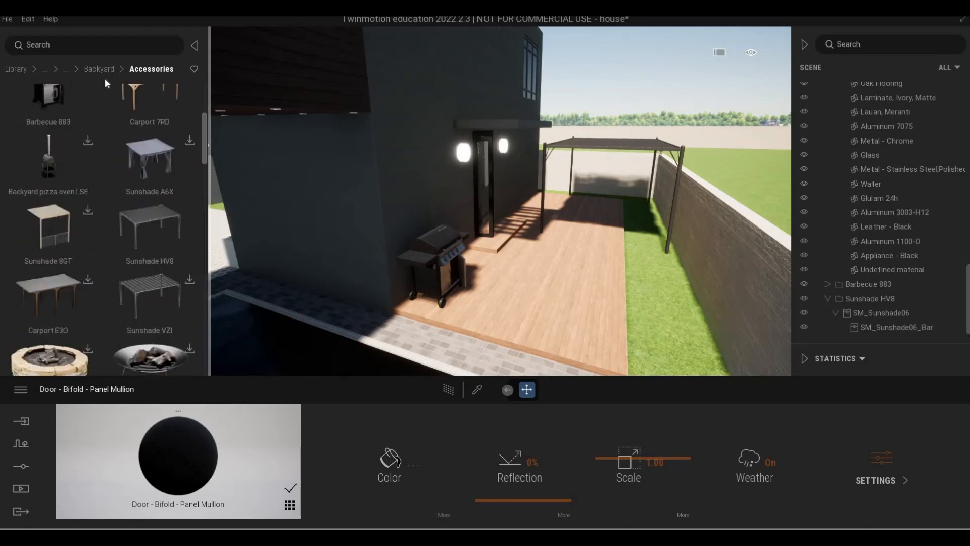
click(67, 70)
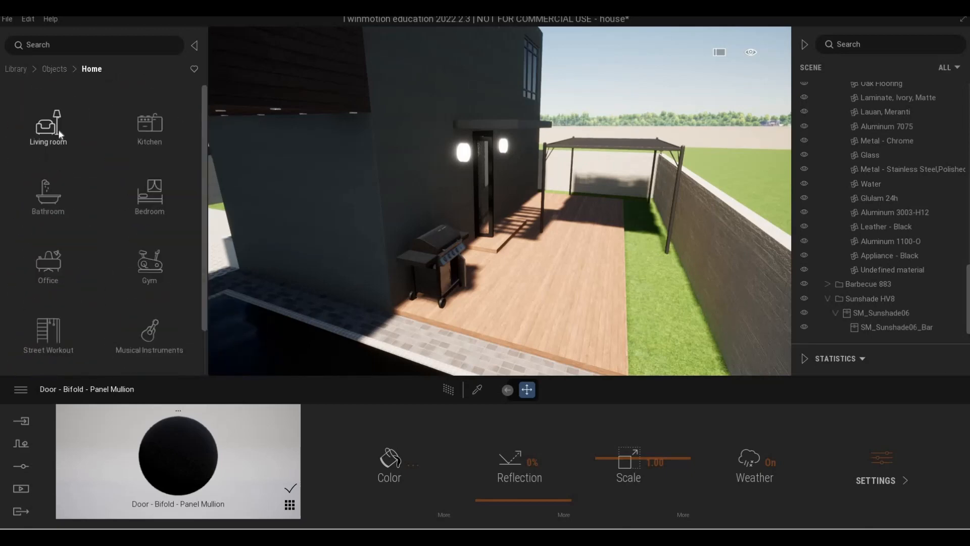
click(59, 129)
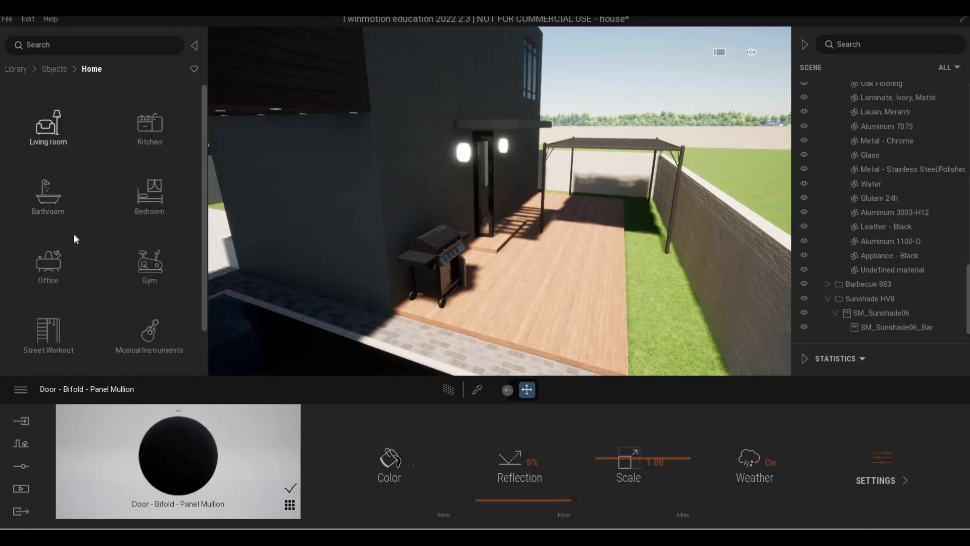
click(88, 68)
scroll(86, 237, down, 3)
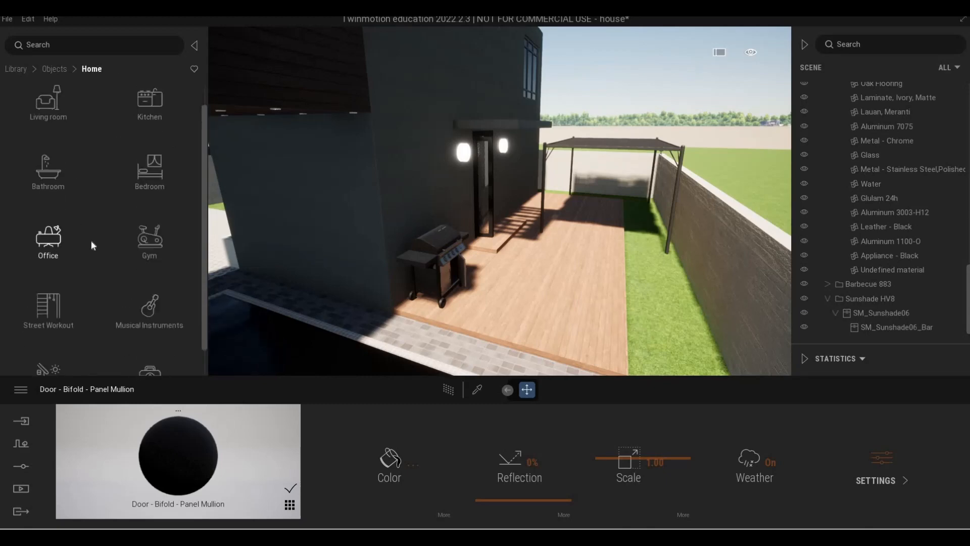
click(50, 351)
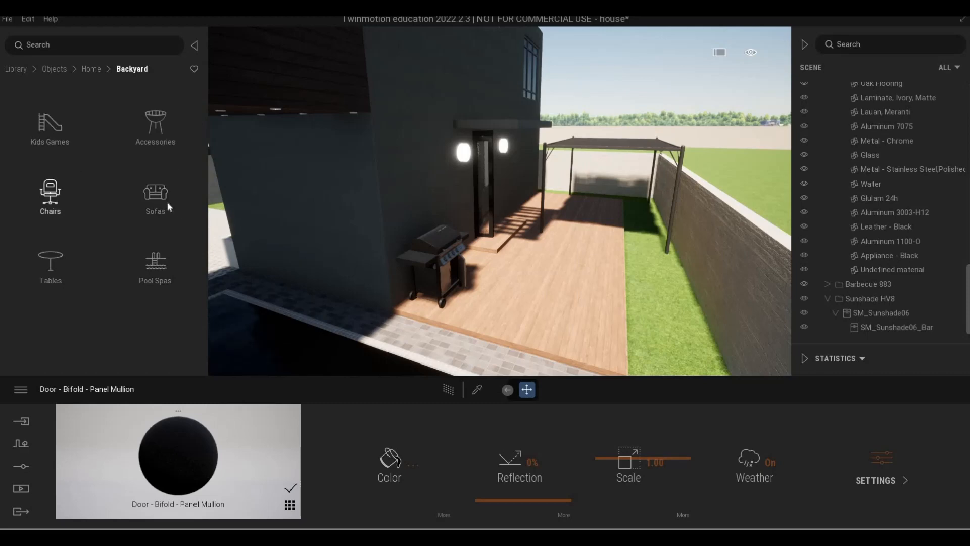
click(156, 208)
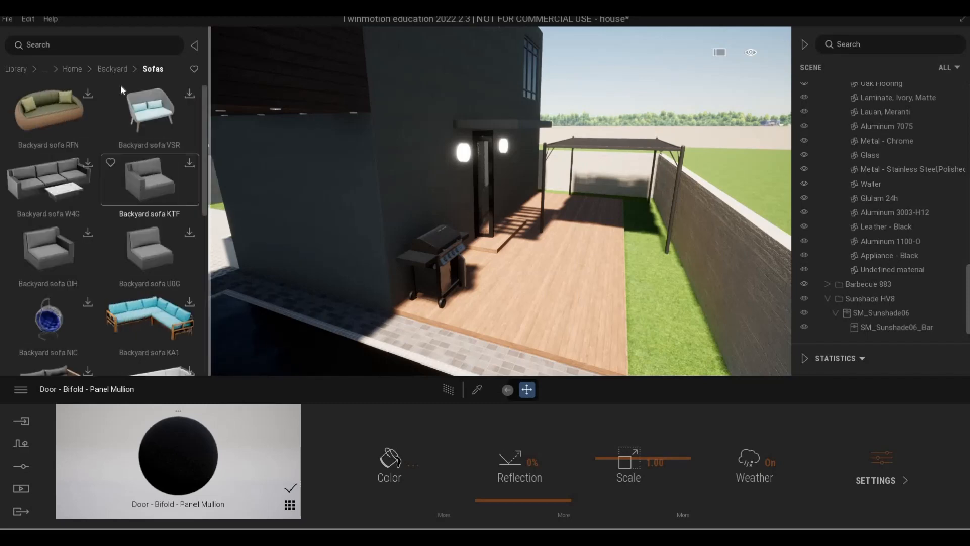
click(112, 70)
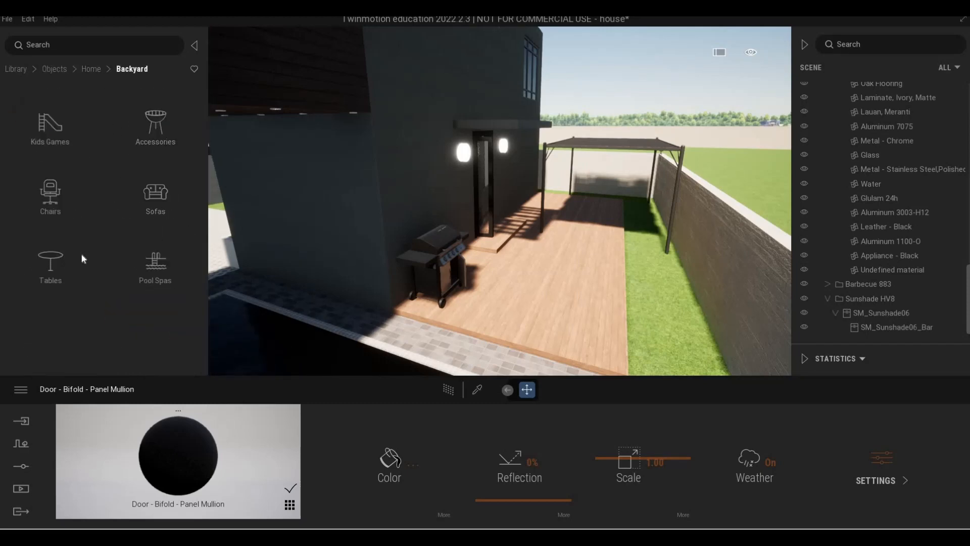
click(51, 266)
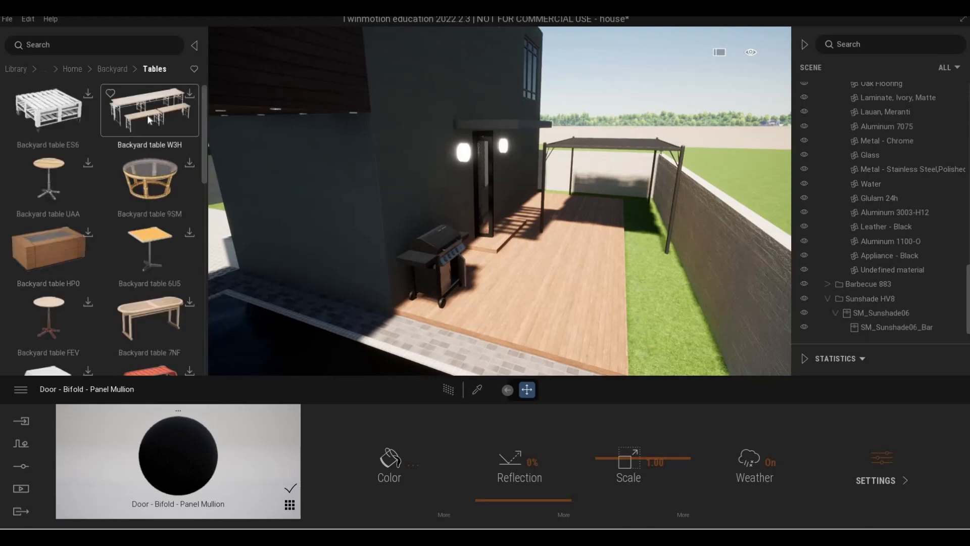
click(190, 94)
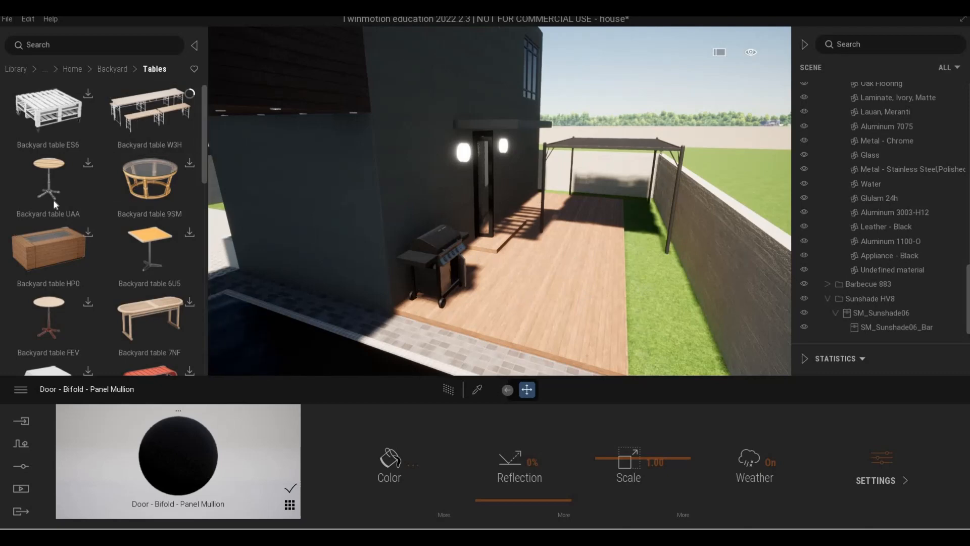
scroll(67, 250, down, 3)
scroll(69, 259, down, 8)
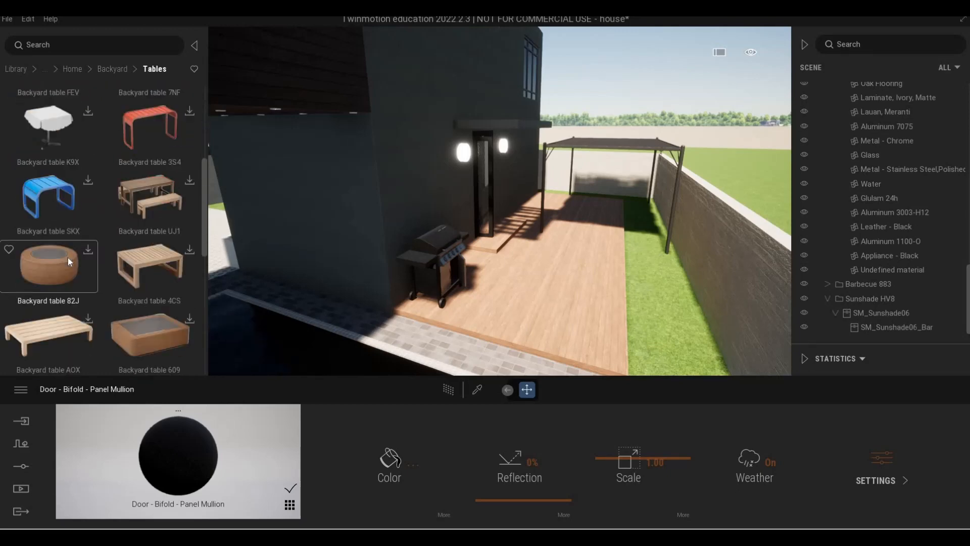
- Place Backyard table W3H on the deck and rotate it 90 degrees
scroll(75, 253, up, 10)
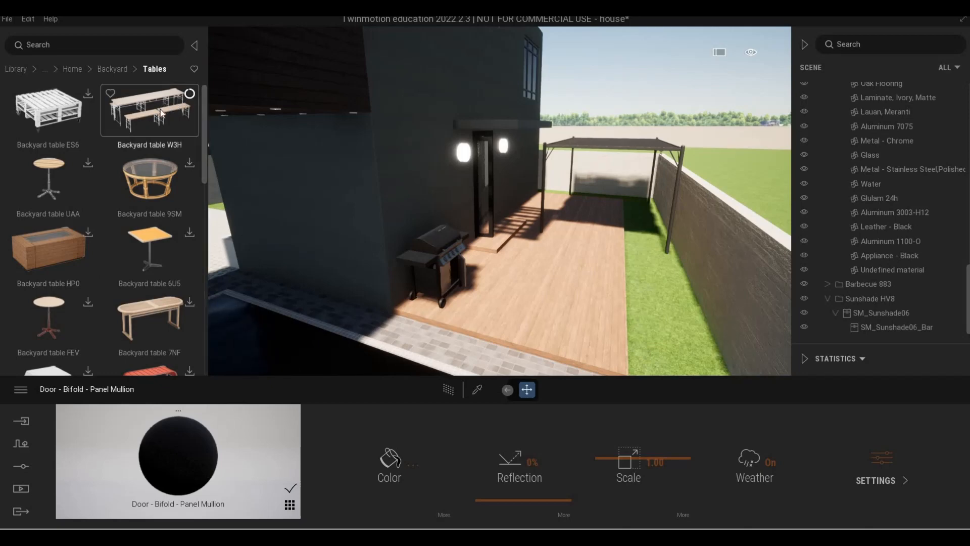
mouse_move(564, 287)
mouse_down()
mouse_move(530, 302)
mouse_move(568, 273)
mouse_up()
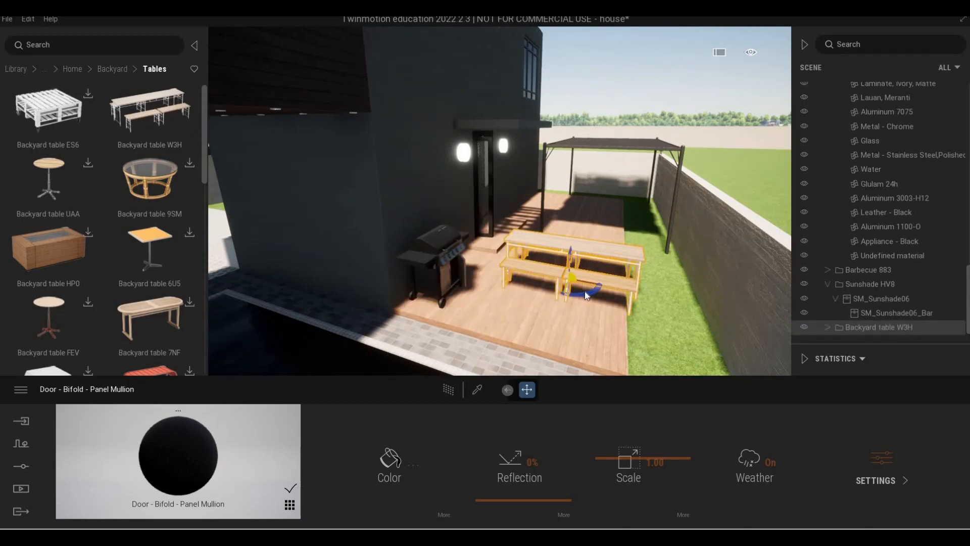
drag(613, 292, 601, 290)
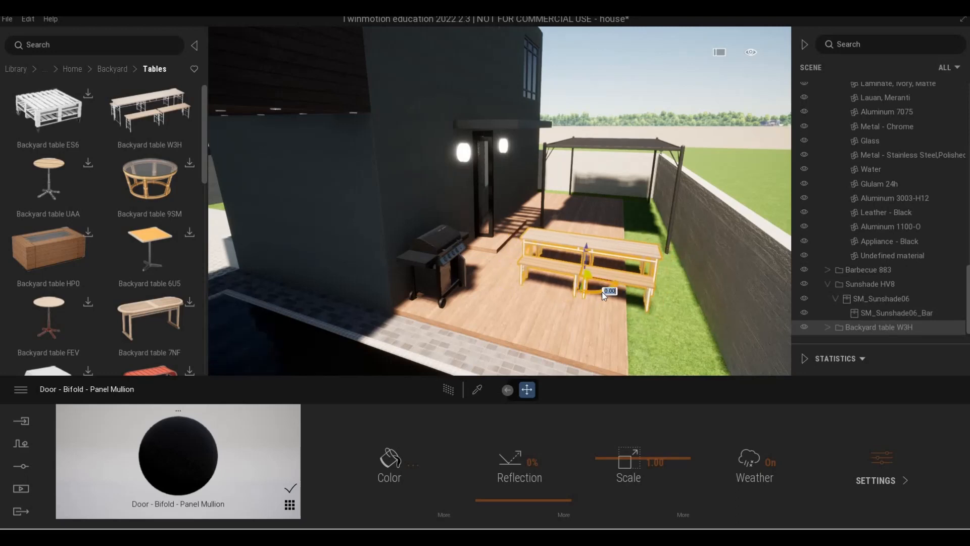
text(90)
key(Return)
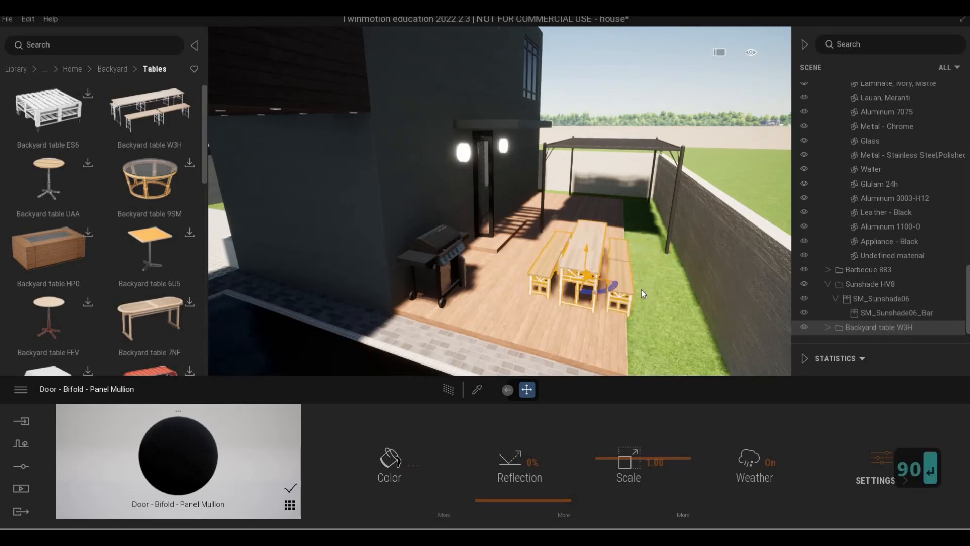
- Move the table beneath the sunshade at the far end of the deck
drag(592, 268, 602, 214)
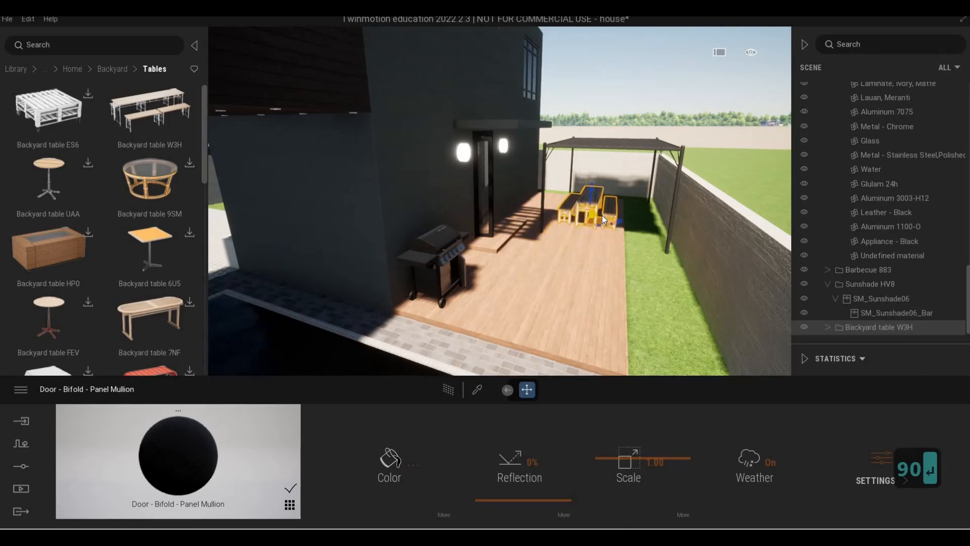
key(s)
key(a)
key(w)
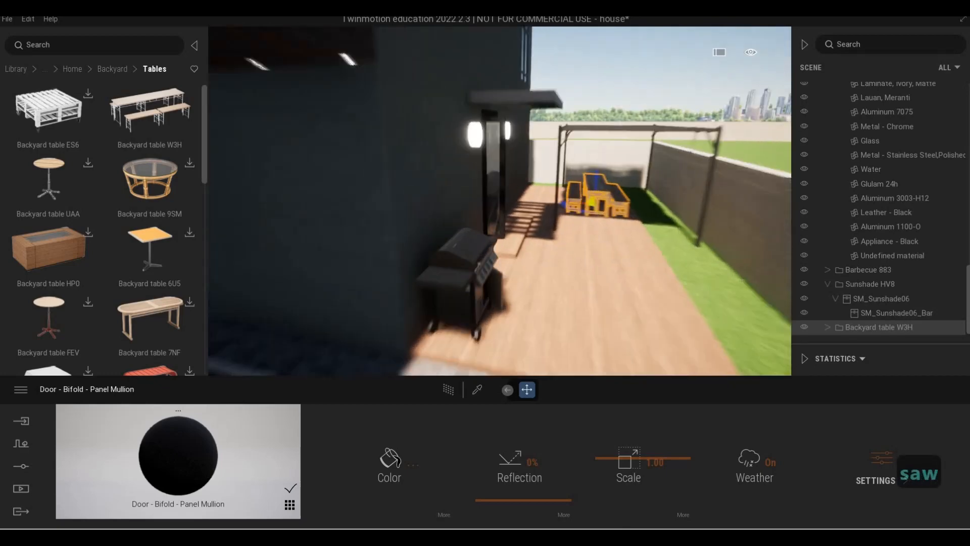
- Fly around the deck and boundary wall to review the table's placement under the sunshade
key(w)
key(d)
key(w)
key(d)
key(w)
key(s)
key(d)
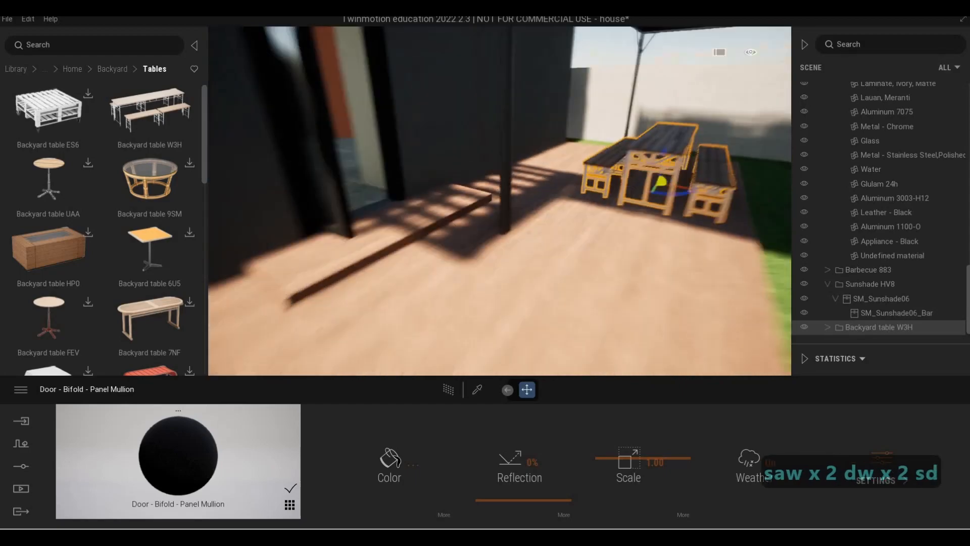
key(w)
key(d)
key(a)
key(d)
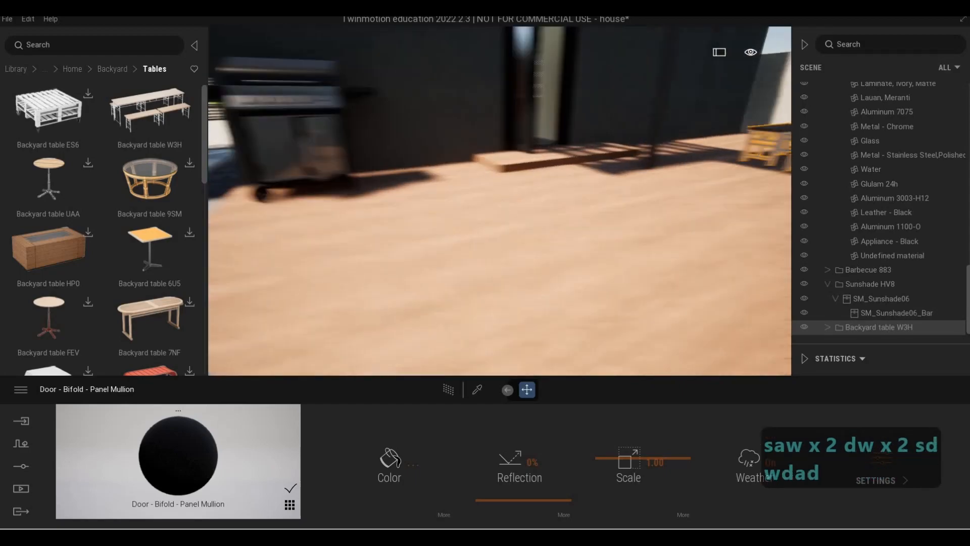
key(q)
key(s)
key(s)
key(a)
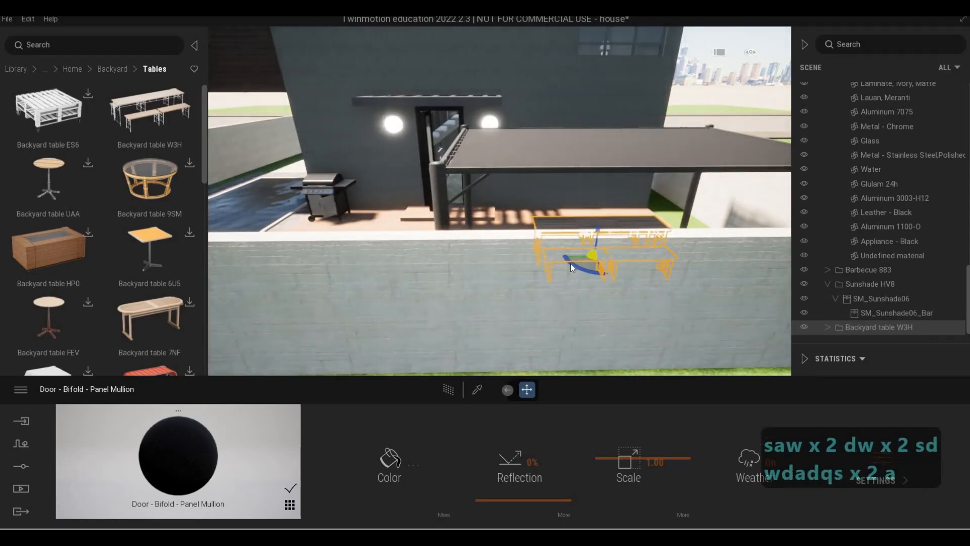
key(d)
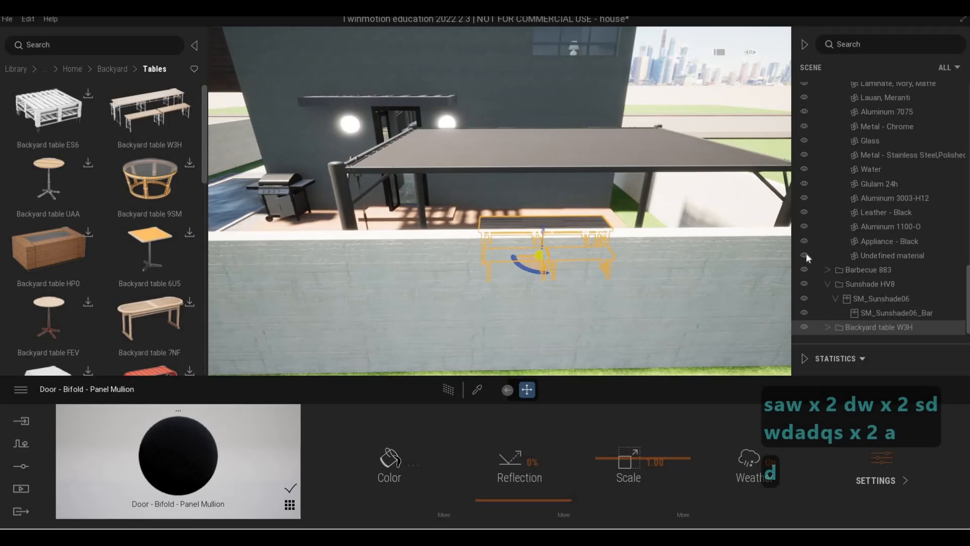
- Select the sunshade, shift it slightly along the boundary wall, and deselect it
click(861, 285)
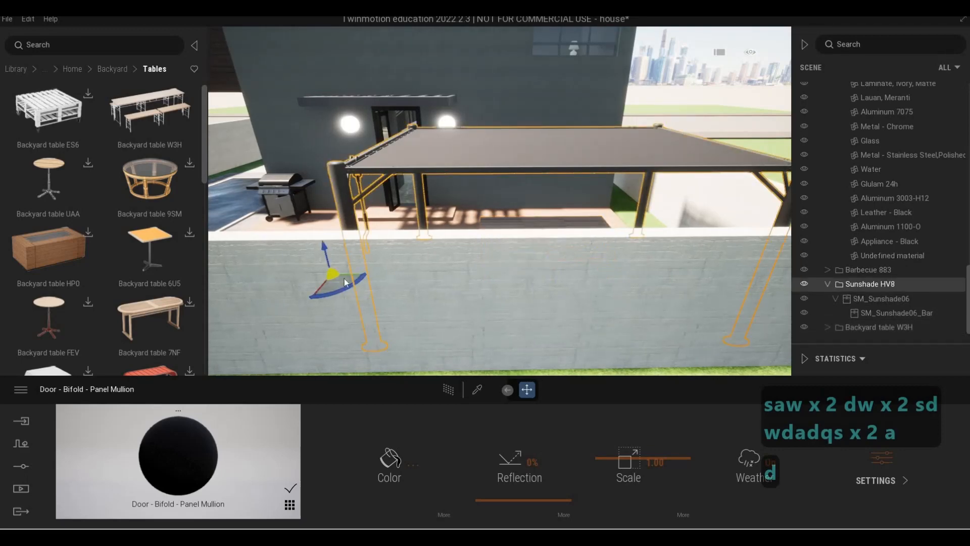
drag(354, 277, 377, 277)
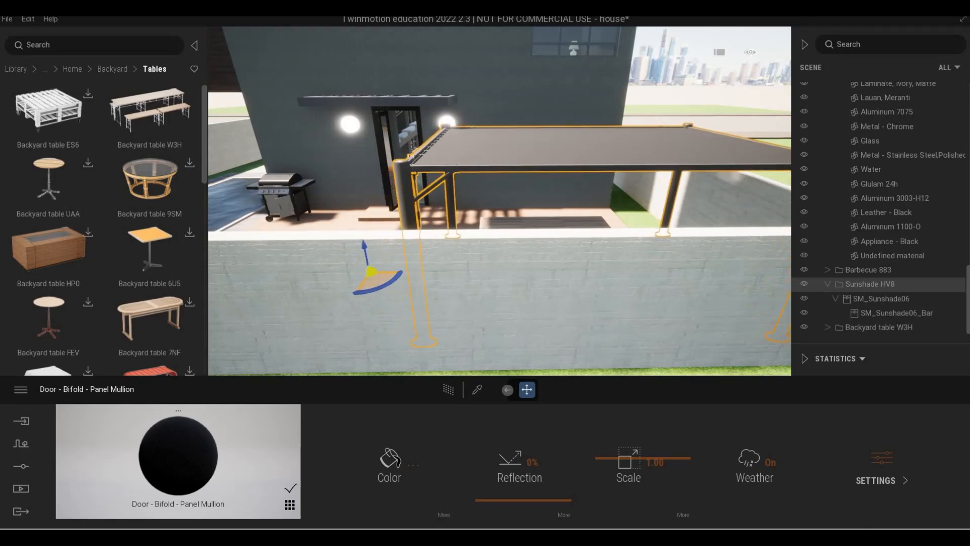
key(a)
key(a)
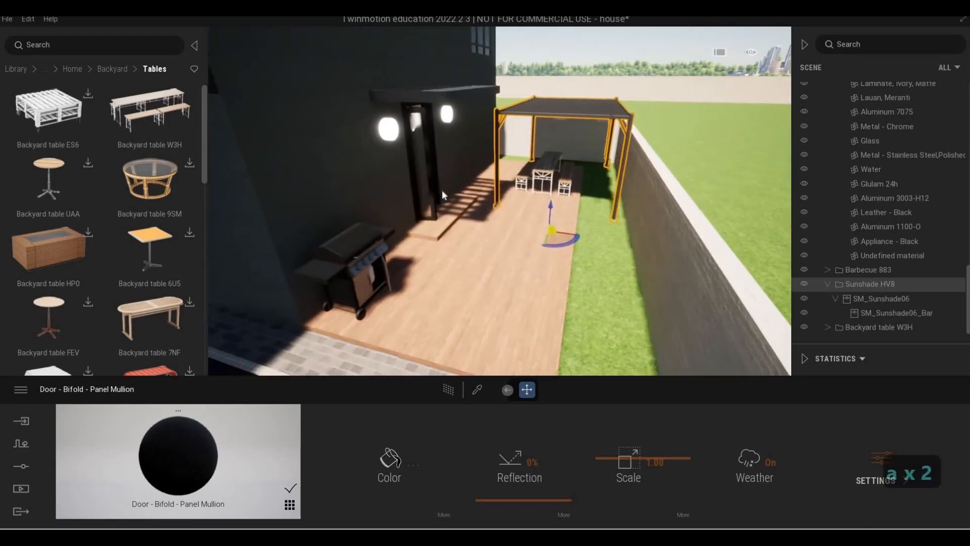
- Browse the Backyard library's Tables, Pool Spas and Kids Games categories for further furniture
key(a)
key(Escape)
key(d)
key(a)
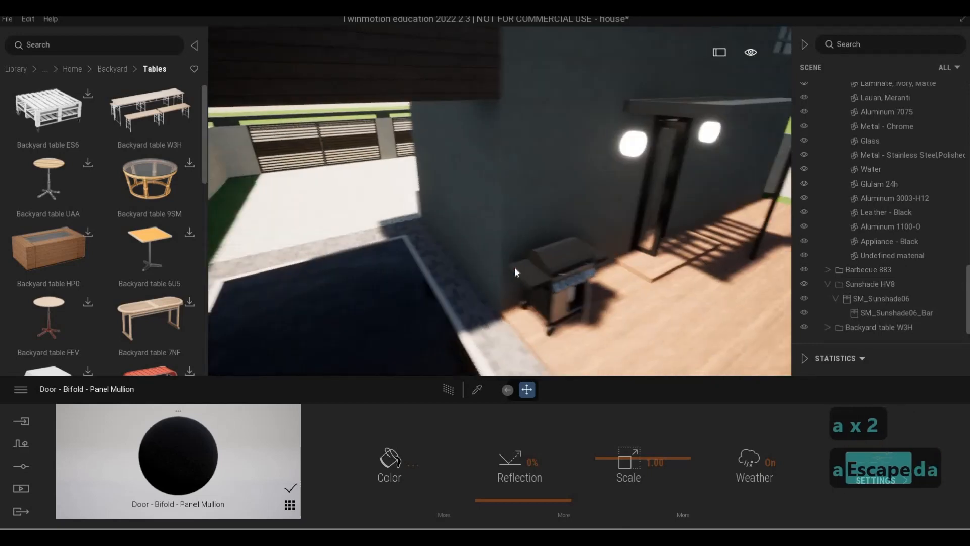
key(s)
key(d)
scroll(101, 257, down, 5)
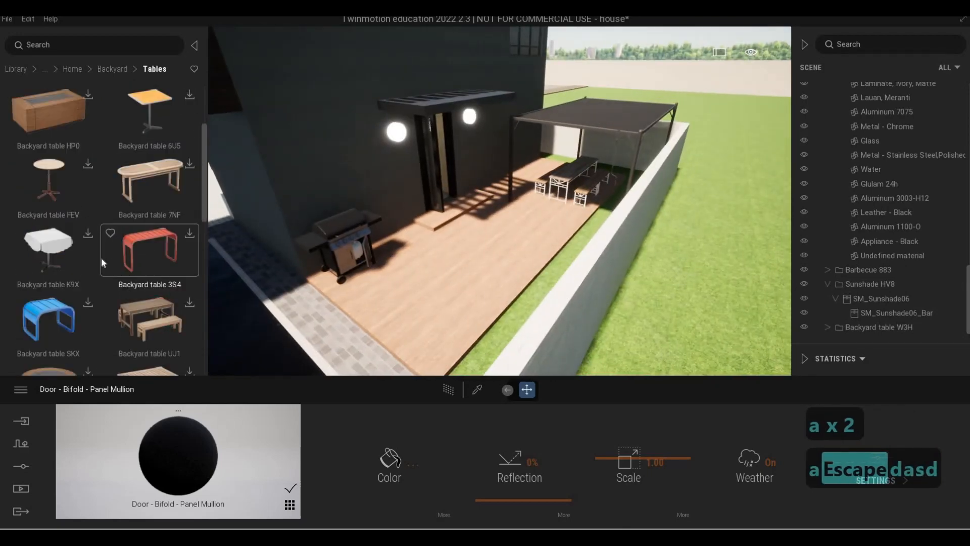
click(109, 68)
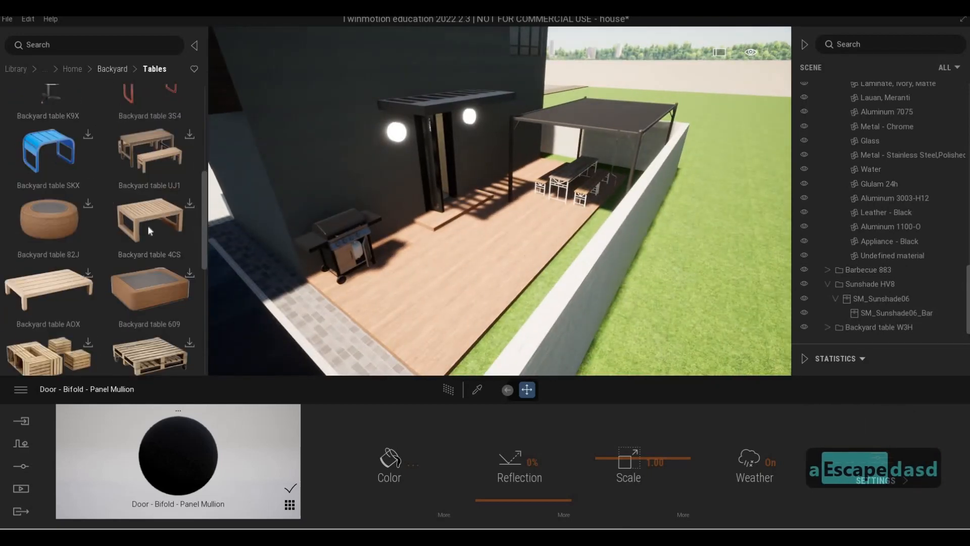
click(150, 273)
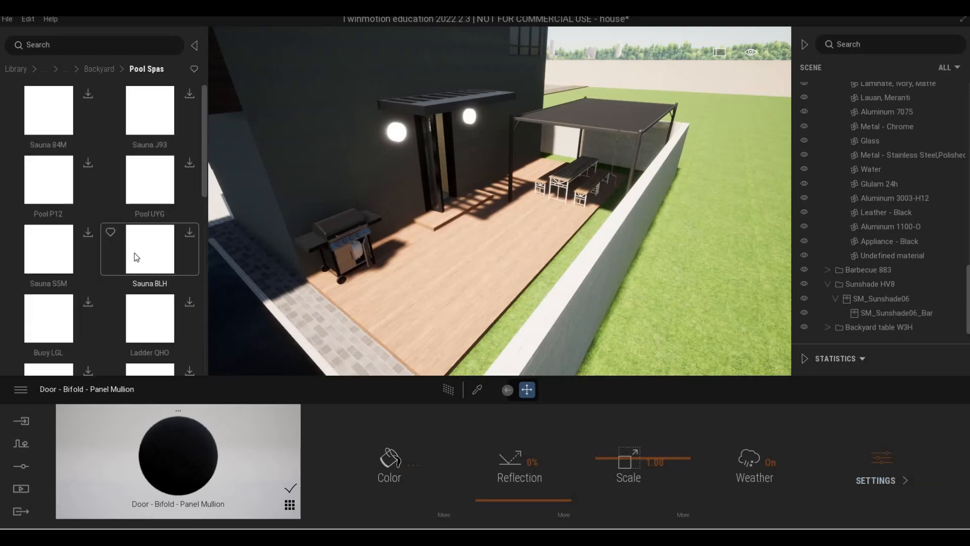
scroll(150, 263, down, 10)
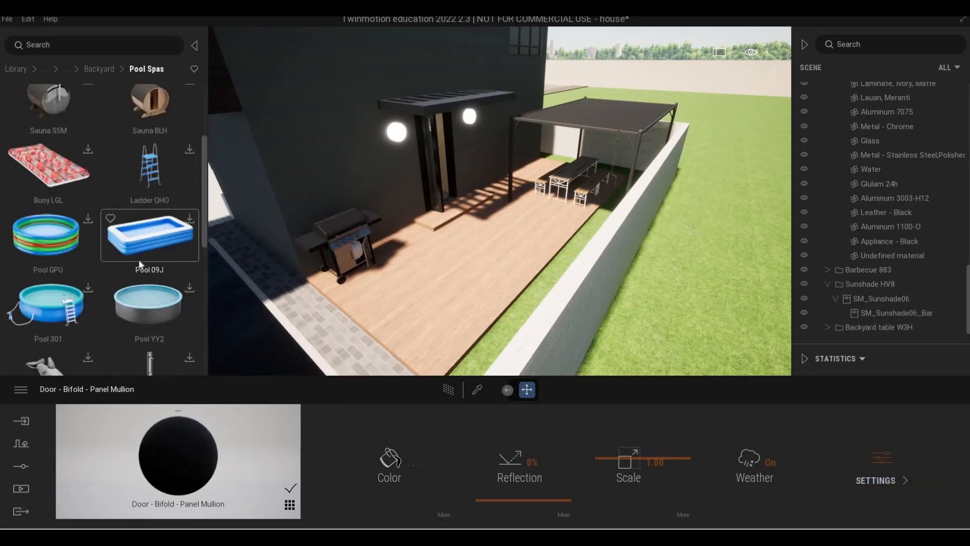
scroll(125, 271, down, 3)
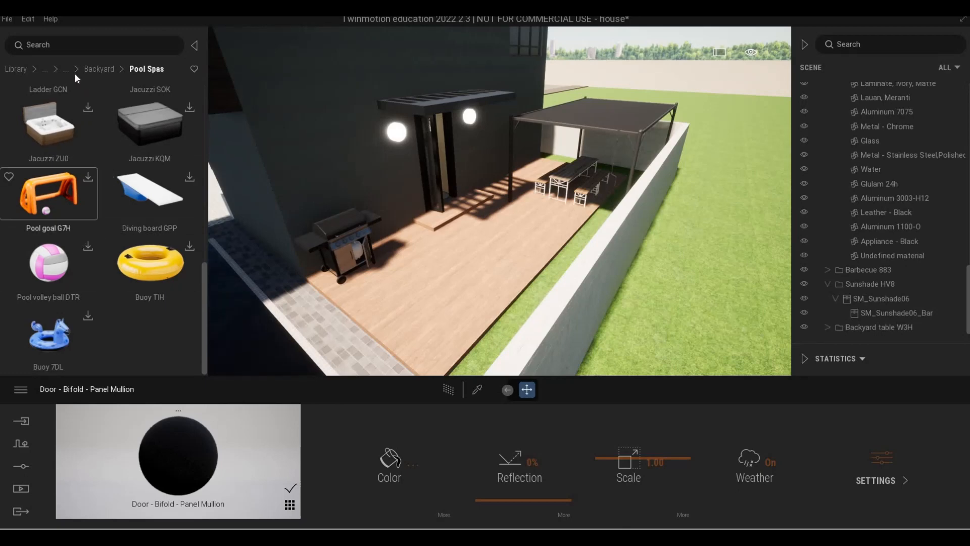
click(89, 68)
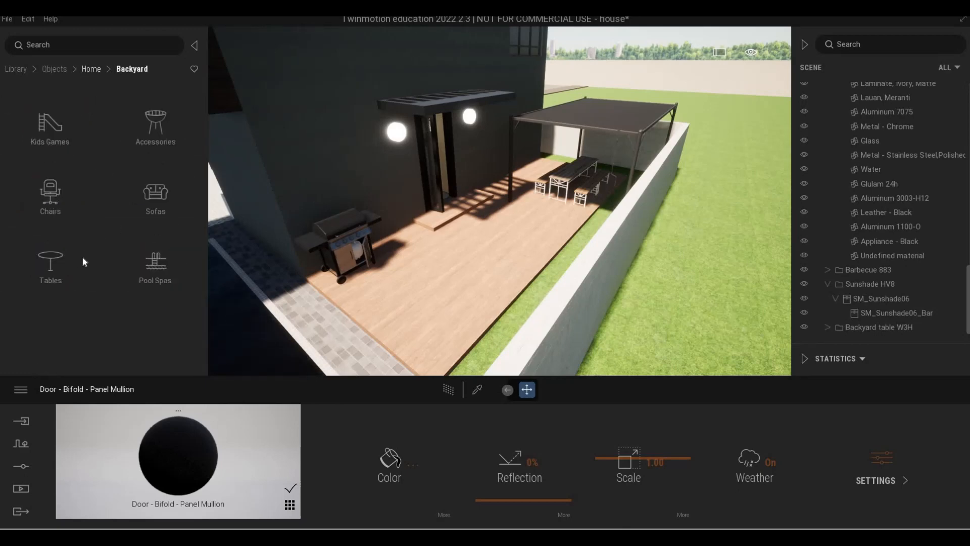
click(61, 138)
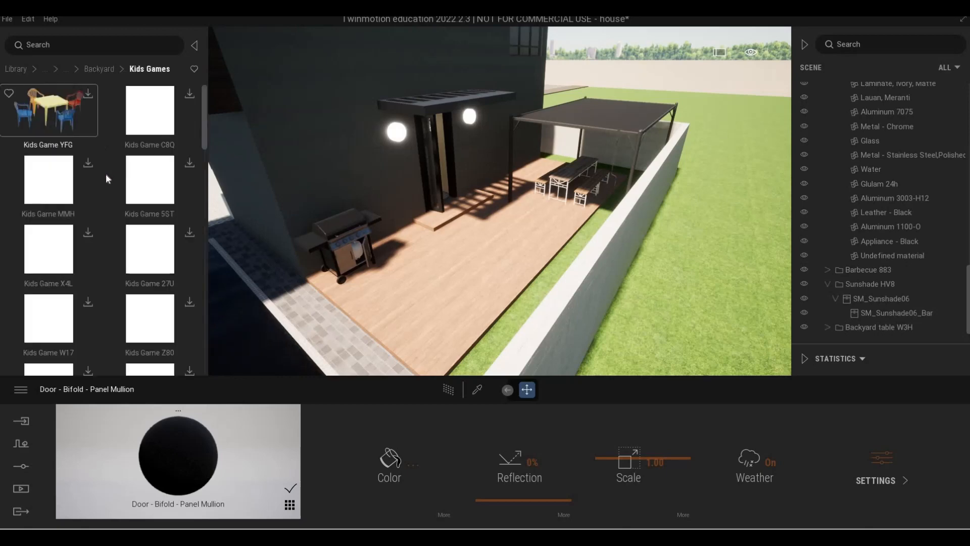
scroll(108, 178, down, 1)
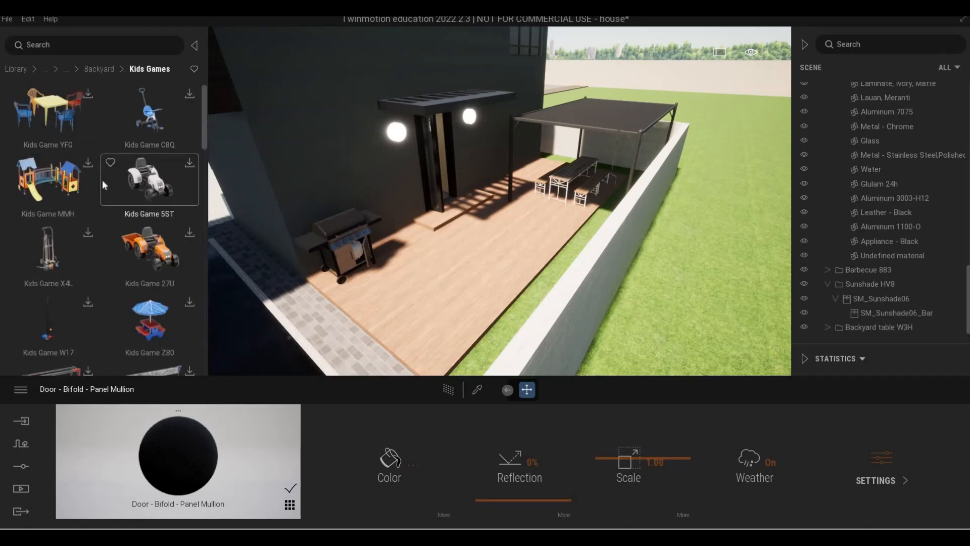
scroll(102, 180, down, 2)
scroll(105, 180, down, 1)
scroll(105, 152, up, 4)
click(99, 69)
key(a)
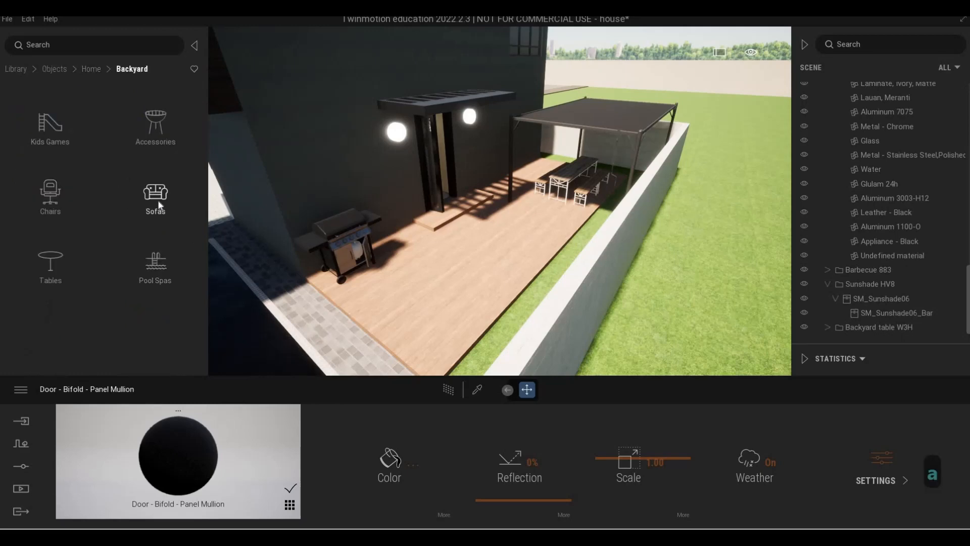
- Open the Backyard Sofas category and fly to an overview of the deck
click(157, 199)
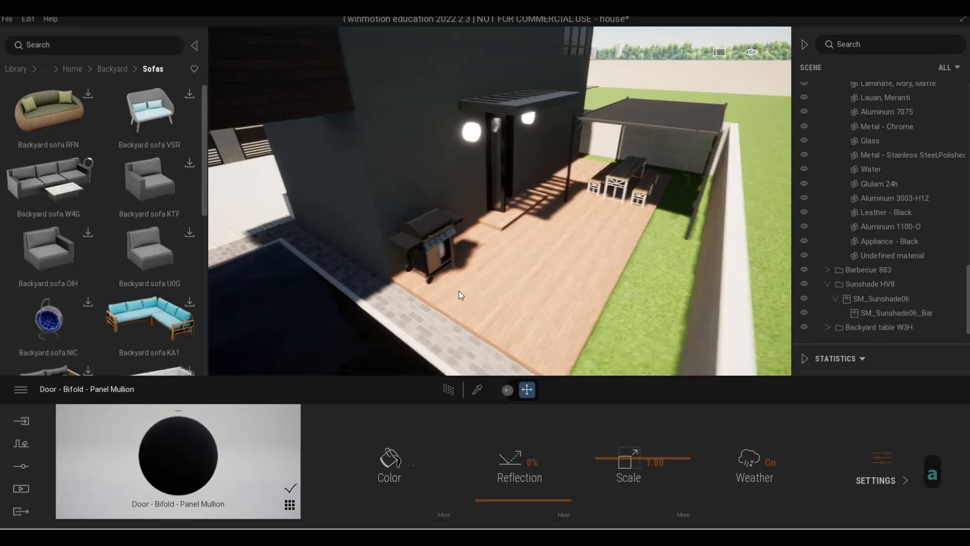
key(a)
key(a)
key(d)
key(w)
key(q)
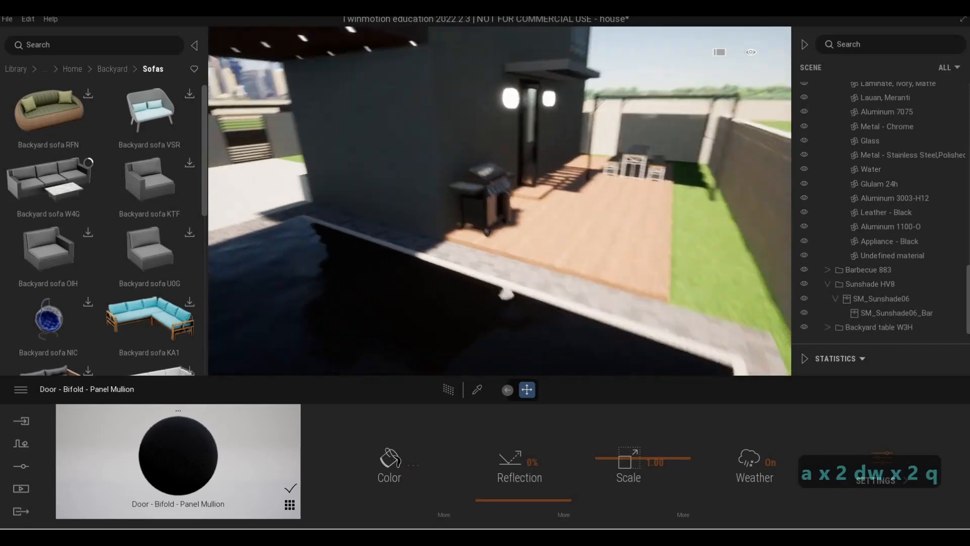
key(d)
key(a)
key(d)
key(w)
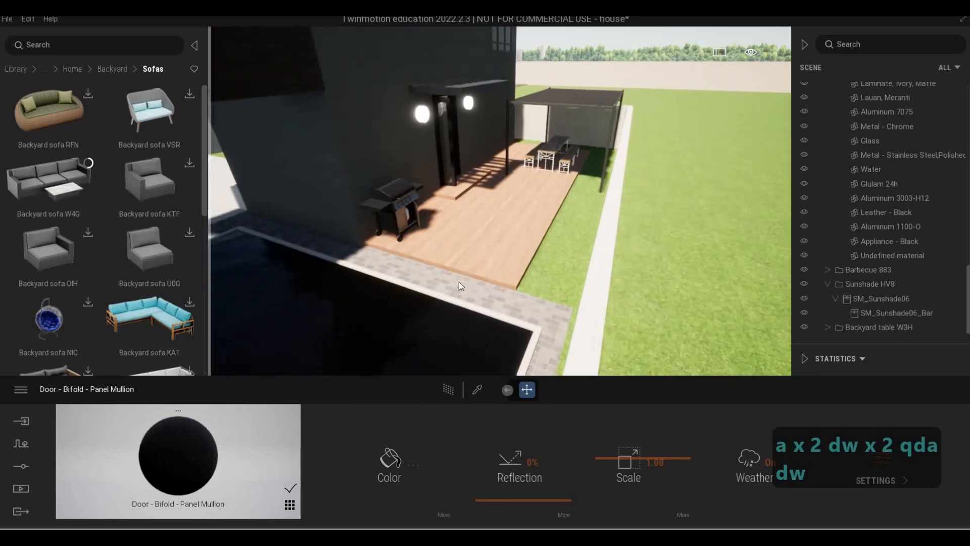
key(a)
key(d)
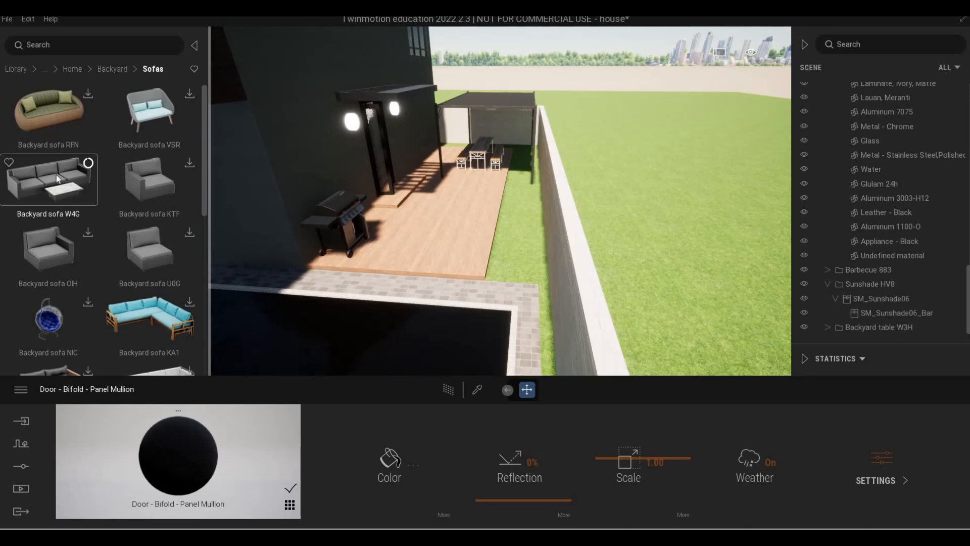
- Place Backyard sofa W4G on the deck beside the lawn and rotate it 90 degrees
drag(448, 225, 449, 225)
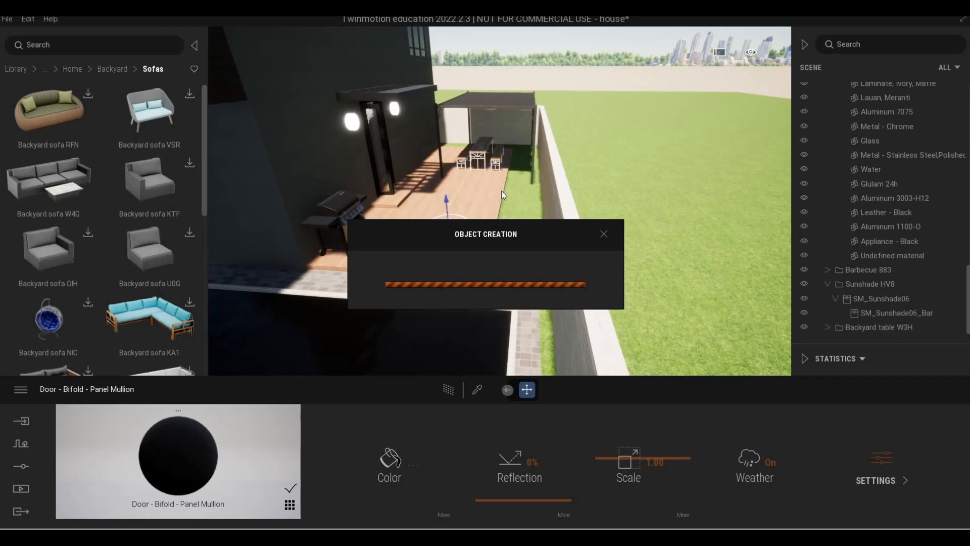
mouse_move(459, 241)
mouse_down()
mouse_move(400, 272)
mouse_move(448, 234)
mouse_up()
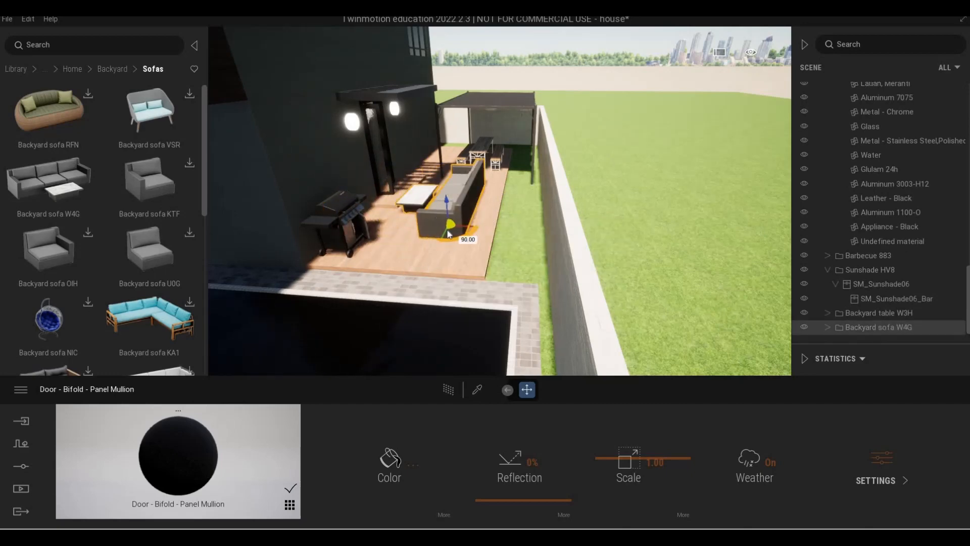
key(a)
key(w)
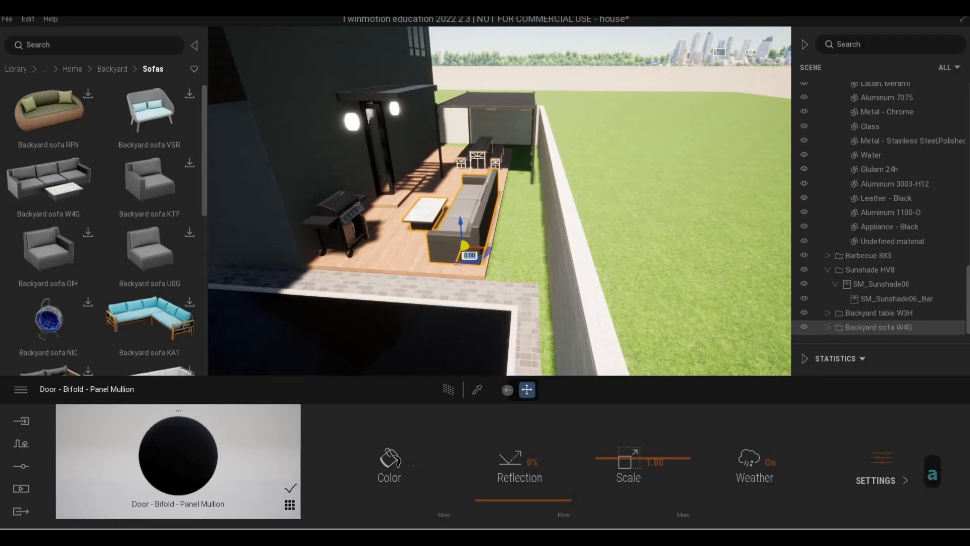
key(d)
- Fly around the deck to review the sofa beside the table and barbecue
key(d)
key(w)
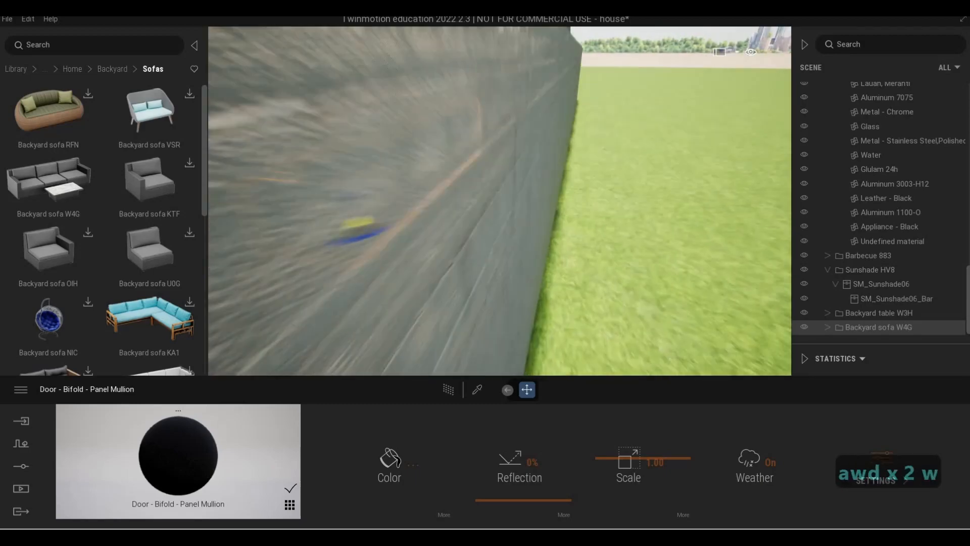
key(w)
key(a)
key(q)
key(d)
key(s)
key(q)
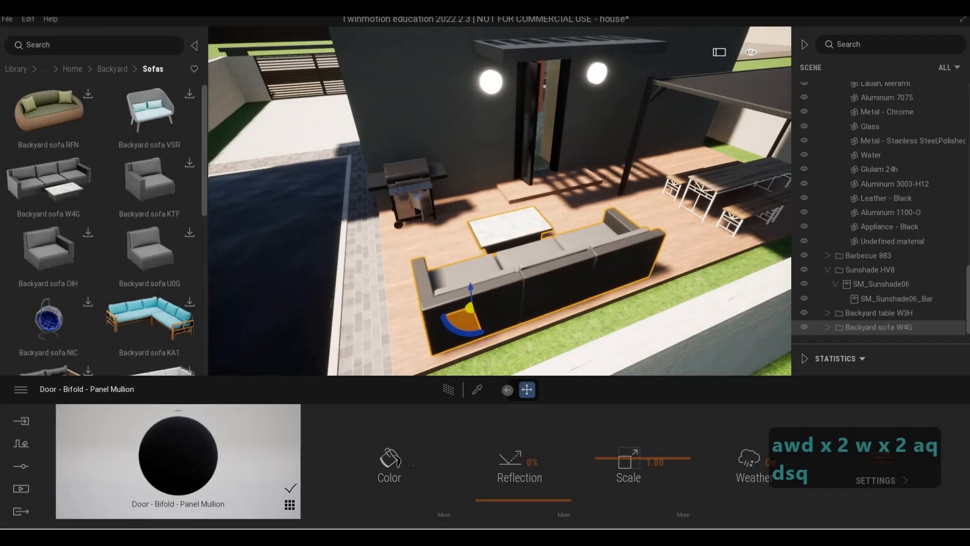
key(a)
key(d)
key(a)
key(e)
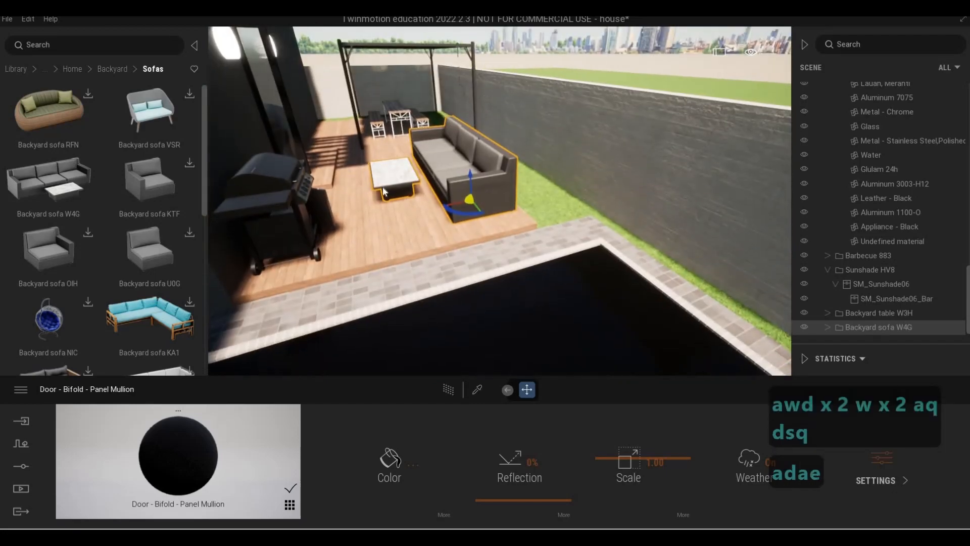
key(d)
key(a)
key(a)
key(s)
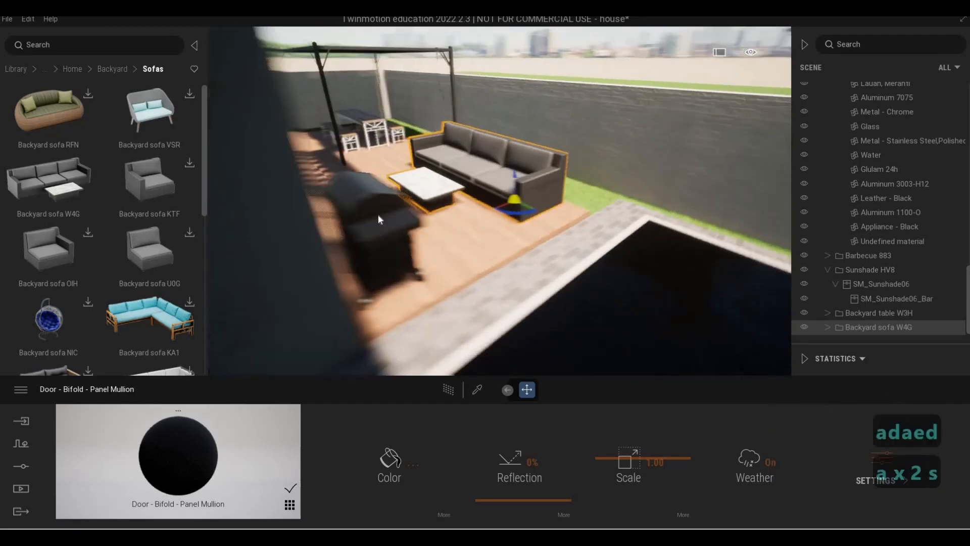
key(d)
key(w)
key(d)
key(w)
key(d)
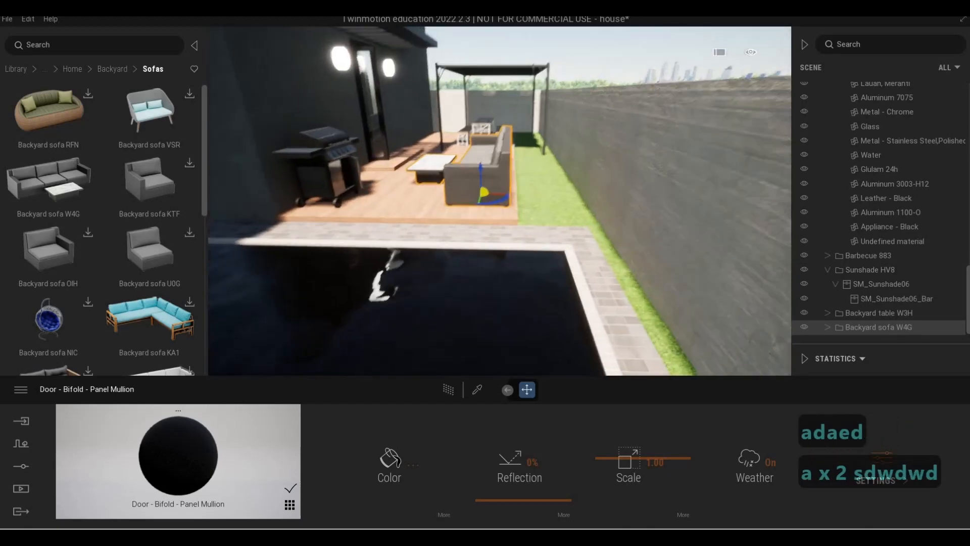
- Browse further sofas in the Backyard Sofas category while flying around the pool
key(a)
key(s)
key(d)
key(a)
key(e)
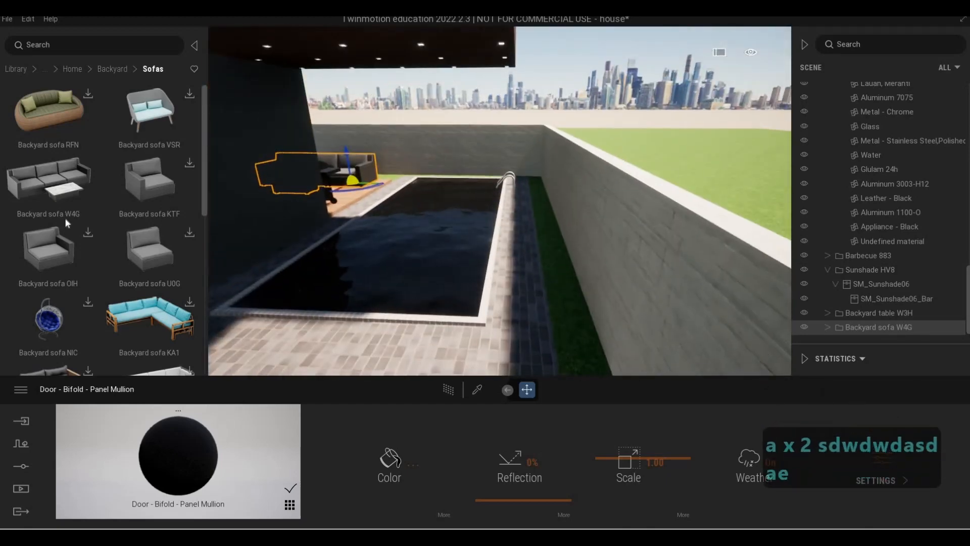
scroll(104, 251, down, 1)
scroll(104, 250, down, 4)
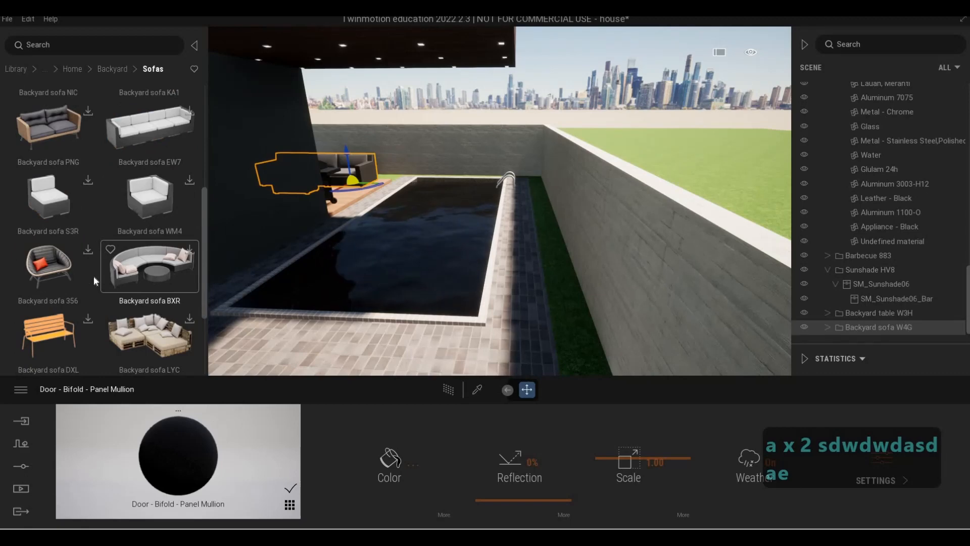
key(s)
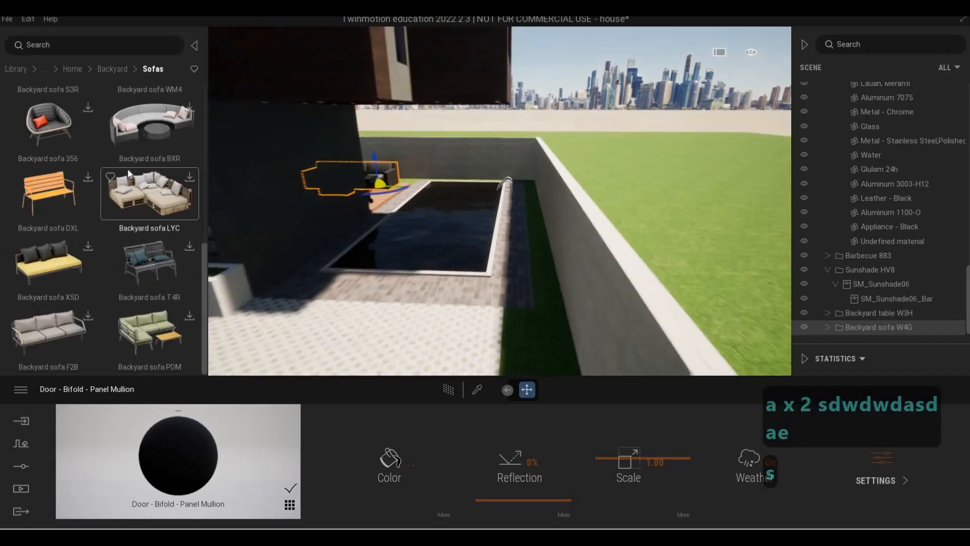
key(a)
scroll(114, 121, down, 1)
- Leave the Sofas category and open the library's Vehicles category, flying to the front driveway
click(72, 69)
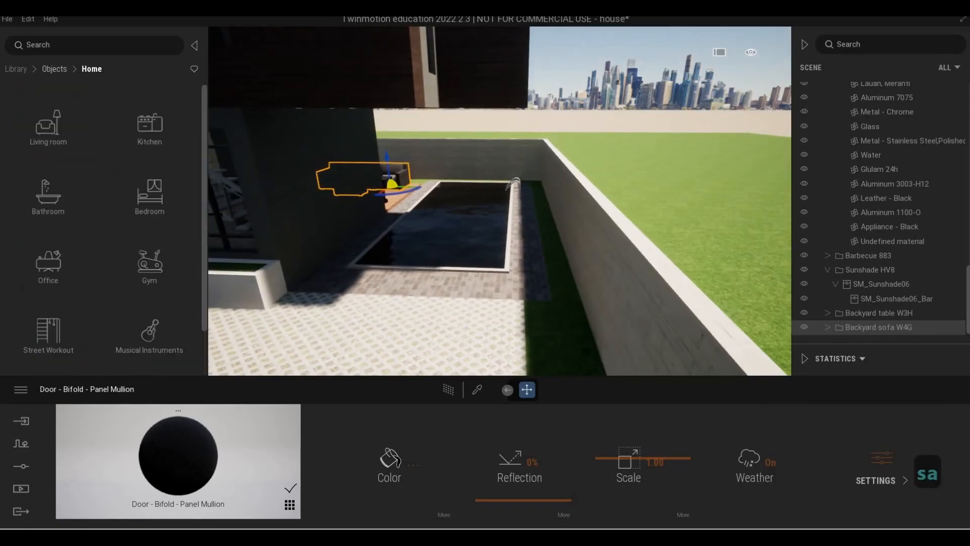
key(a)
key(s)
right_drag(485, 234, 202, 192)
key(a)
key(w)
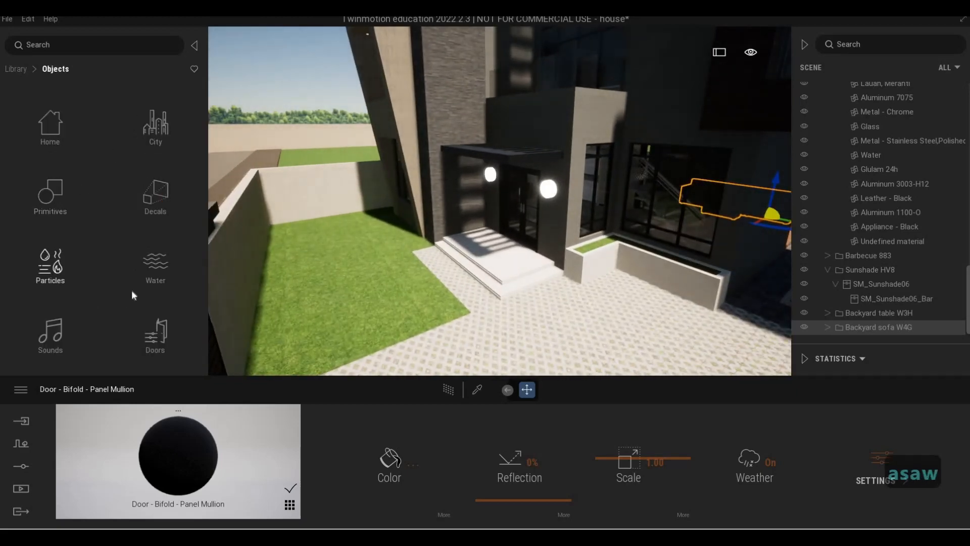
click(50, 133)
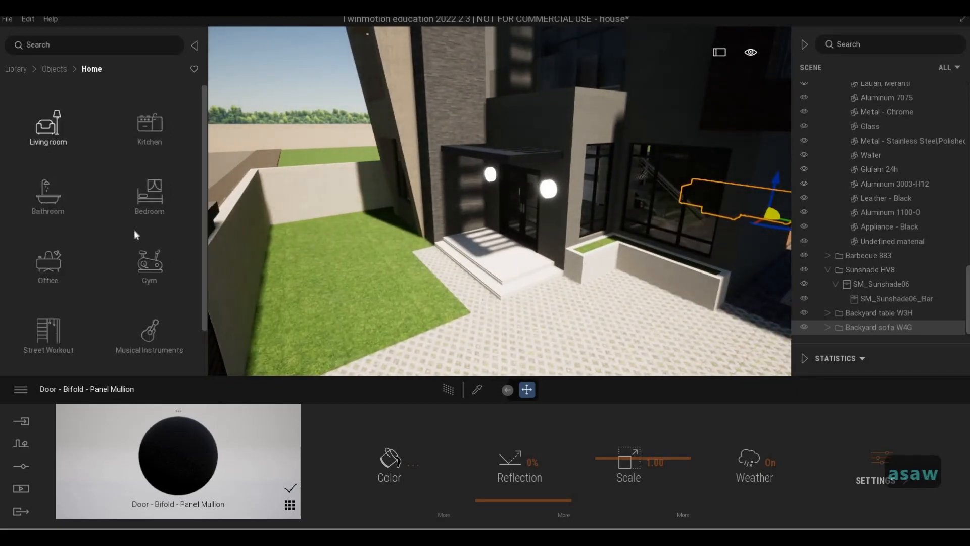
scroll(56, 104, down, 1)
click(24, 68)
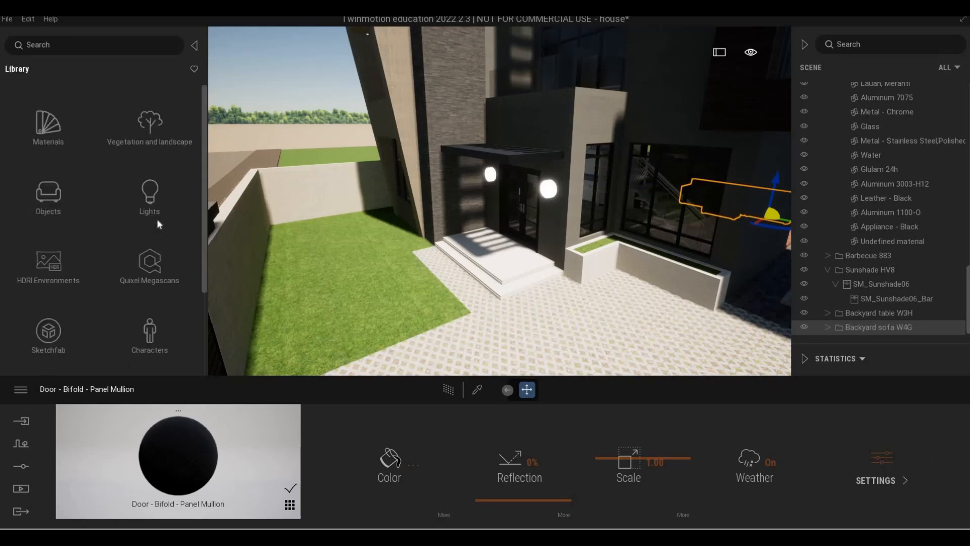
scroll(73, 308, down, 2)
click(61, 270)
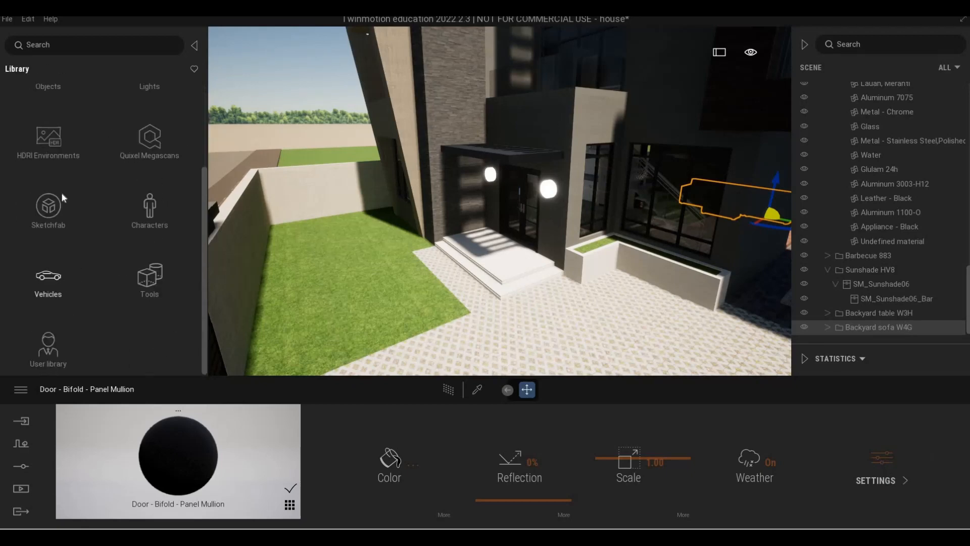
- Place Sedan 01 from the Cars category on the front driveway and rotate it 90 degrees
click(58, 135)
key(a)
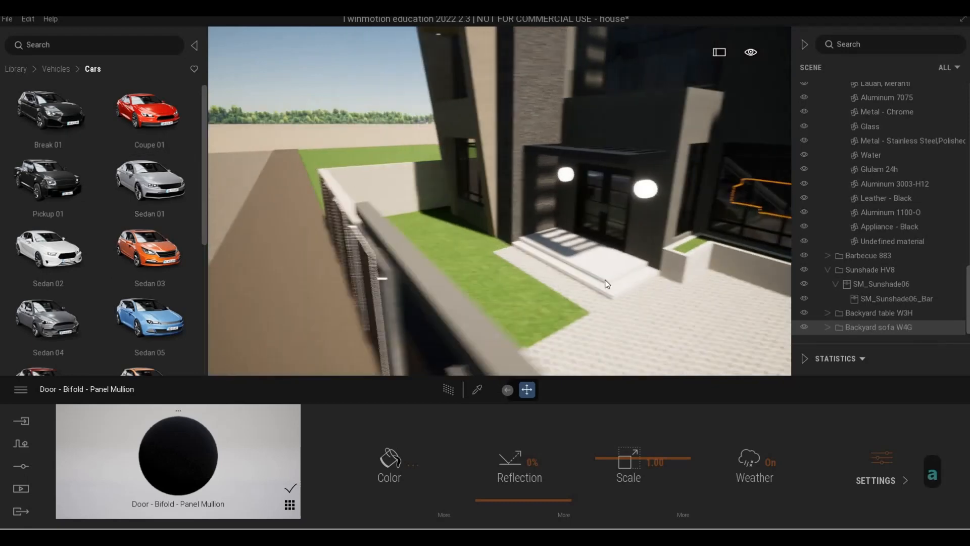
key(d)
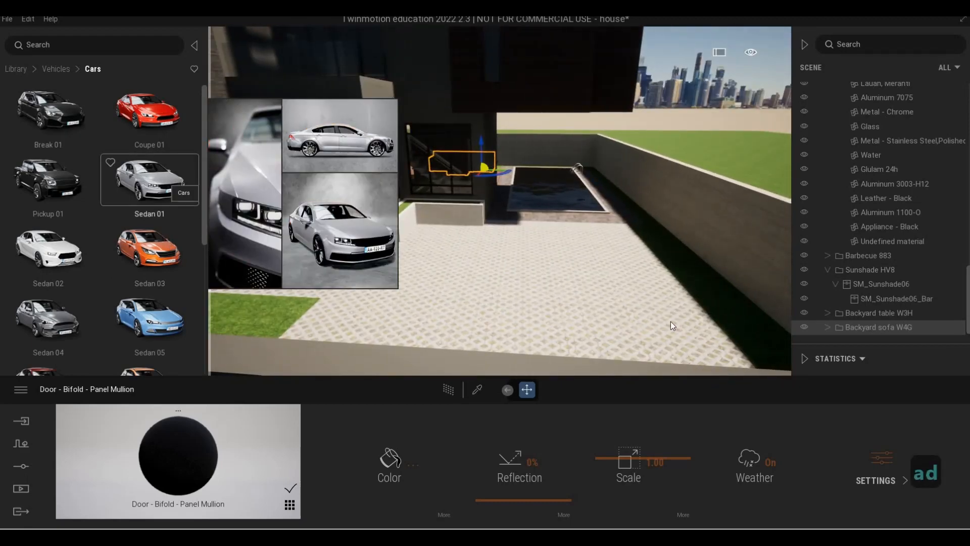
drag(609, 285, 586, 306)
text(90)
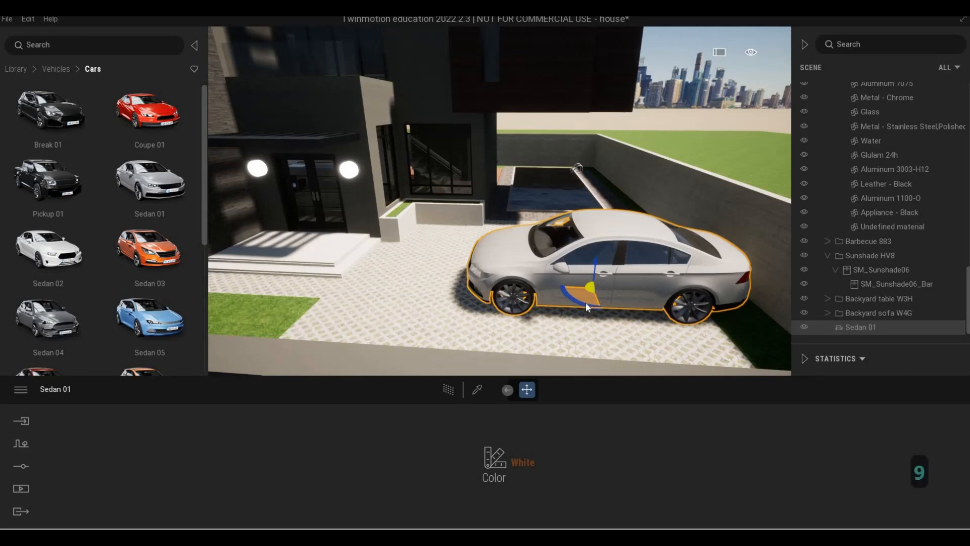
key(Return)
key(Tab)
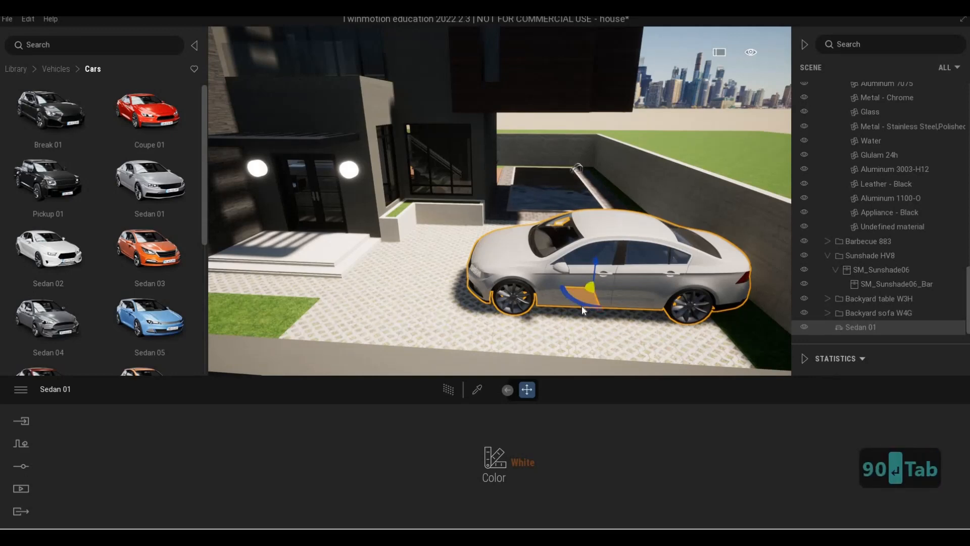
text(90)
key(Return)
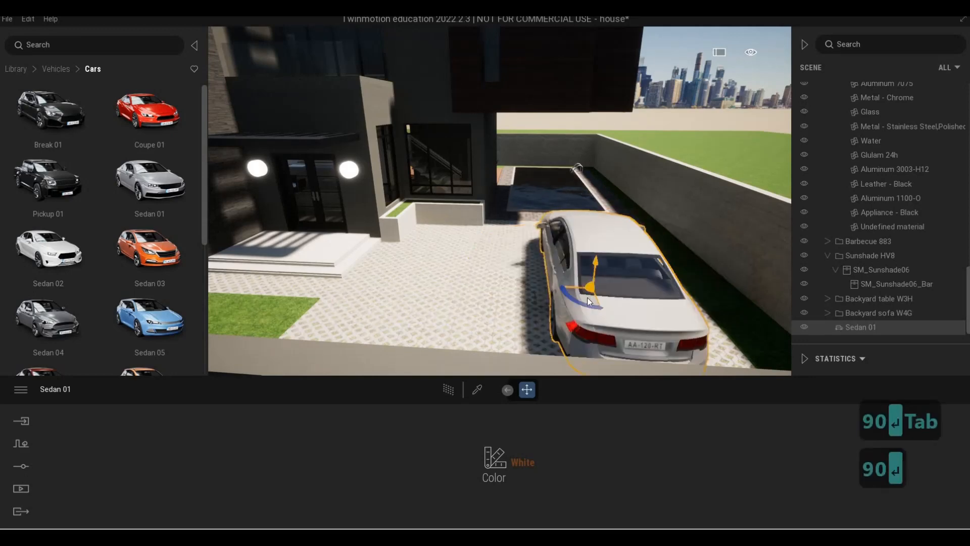
- Fly around the driveway to review the placed sedan from several angles
key(s)
key(d)
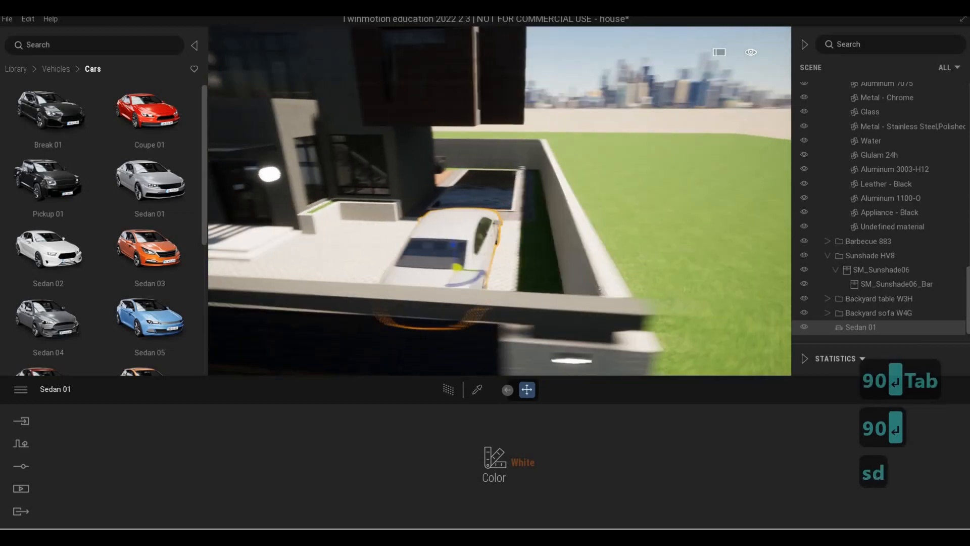
key(a)
key(w)
key(d)
key(q)
key(s)
key(d)
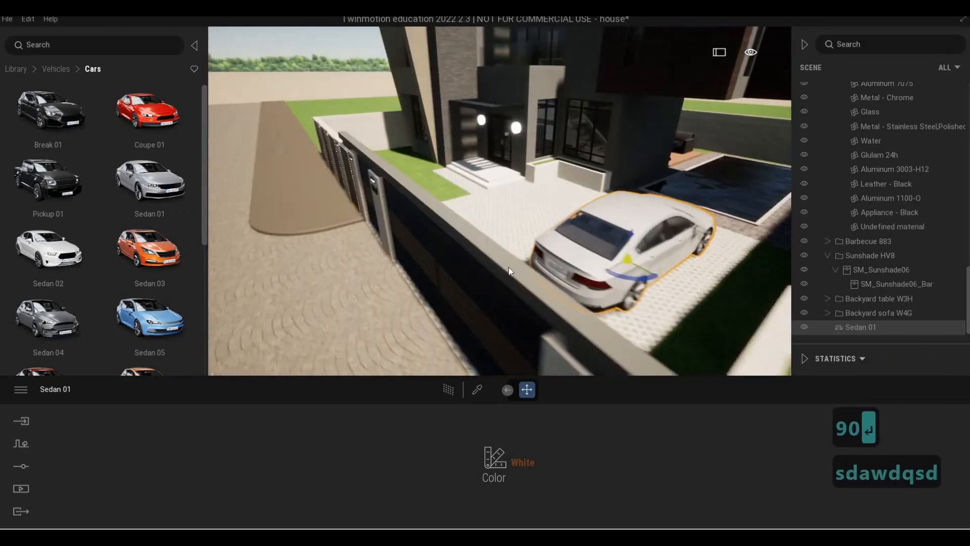
key(d)
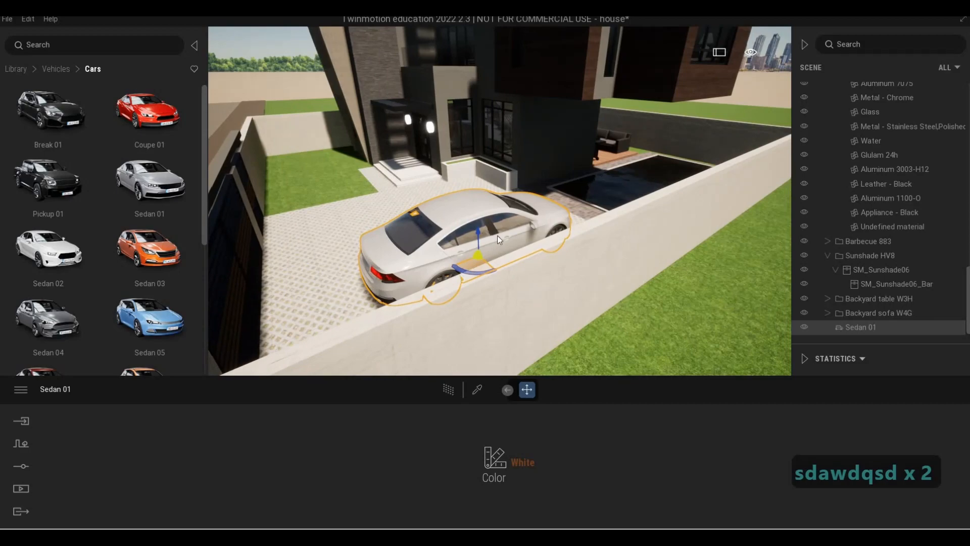
key(a)
key(a)
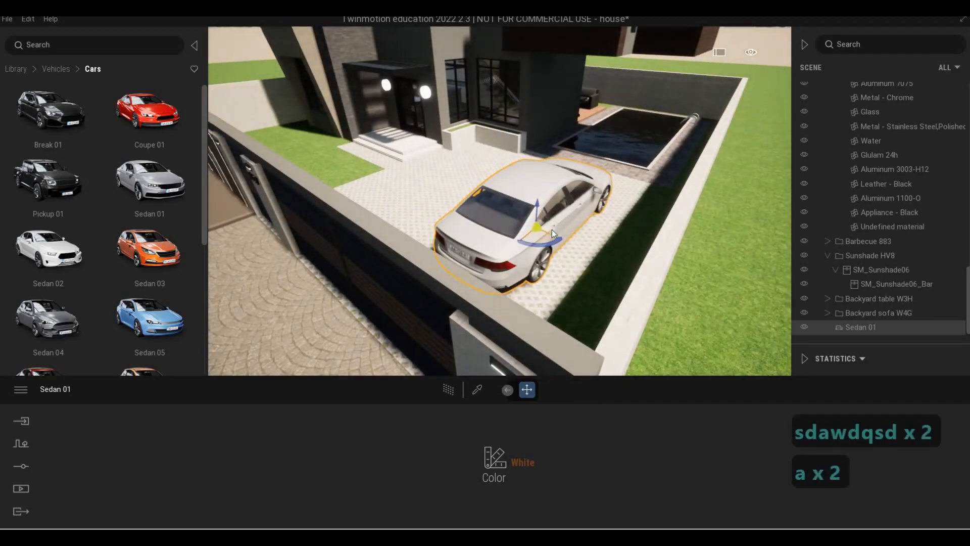
key(w)
key(w)
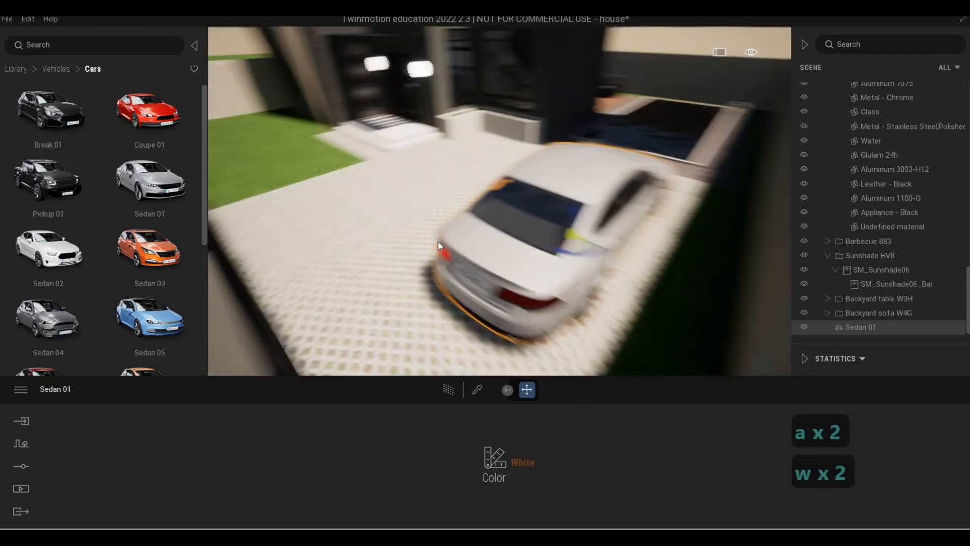
key(q)
- Open the Two-wheeled category and place Motorbike 02 and Motorbike 01 on the driveway beside the car
click(56, 69)
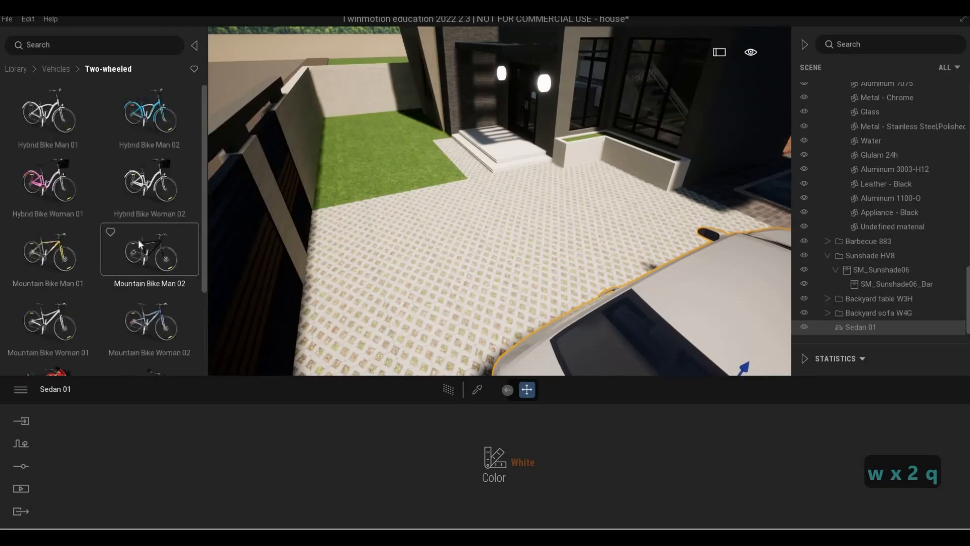
scroll(138, 238, down, 3)
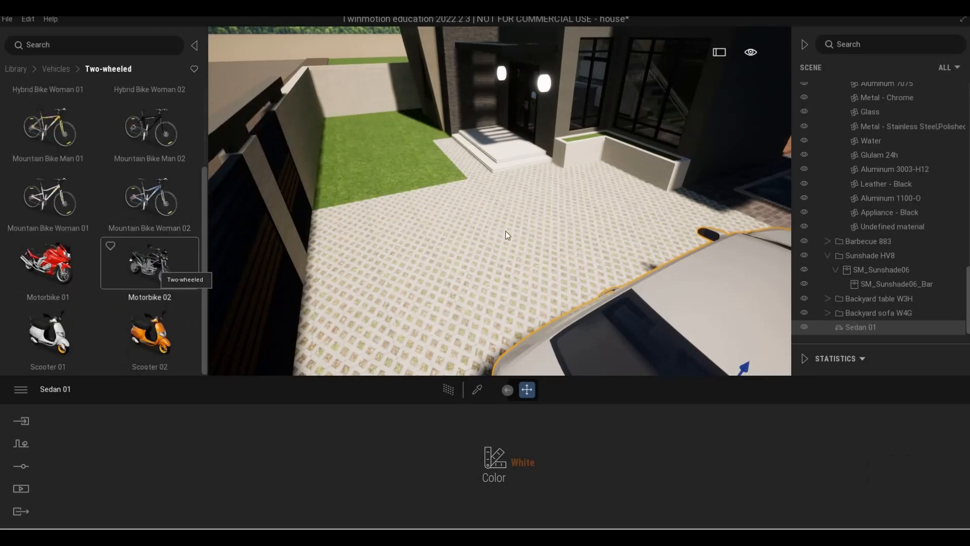
drag(506, 232, 642, 235)
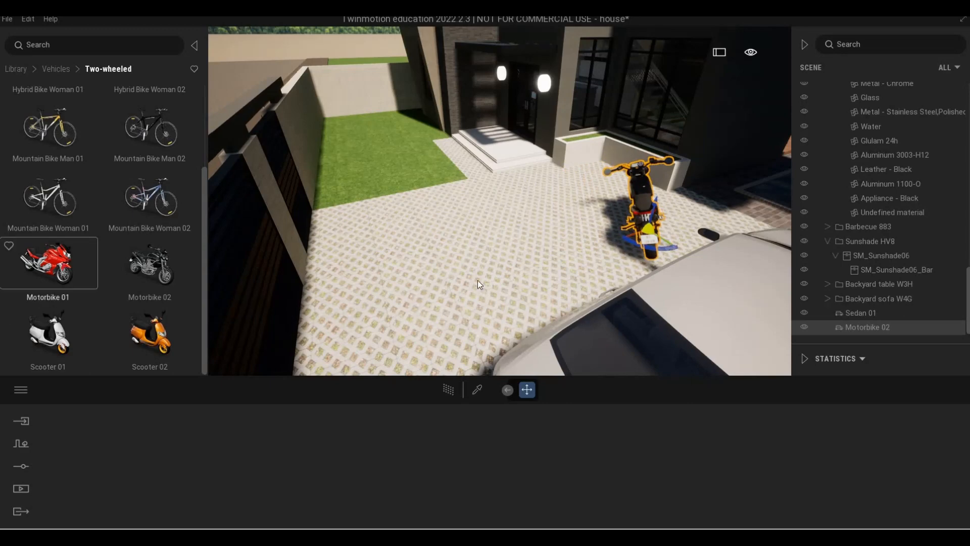
drag(479, 284, 554, 265)
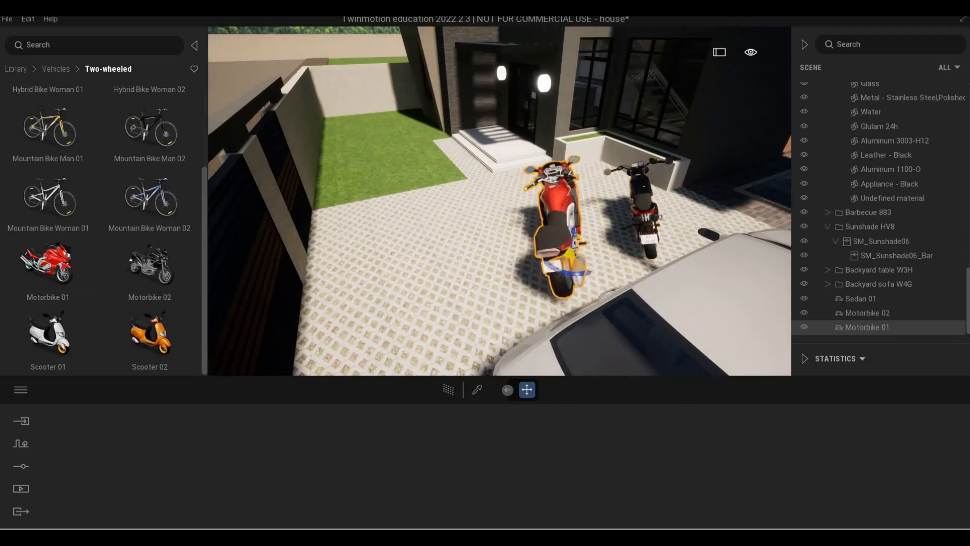
- Fly around the front gate and driveway to review the motorbikes and car
key(a)
key(a)
key(a)
key(a)
key(s)
right_drag(396, 252, 480, 248)
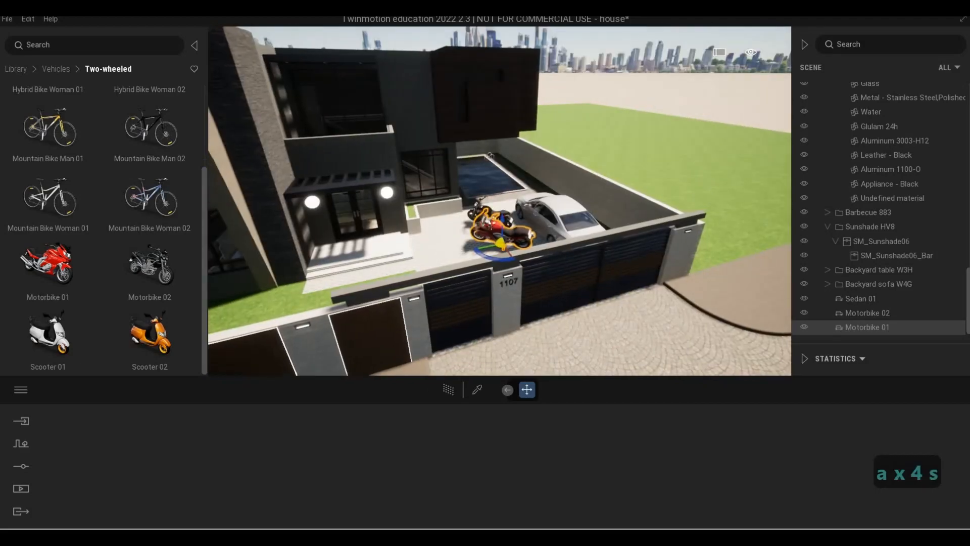
key(d)
key(w)
key(e)
key(a)
key(d)
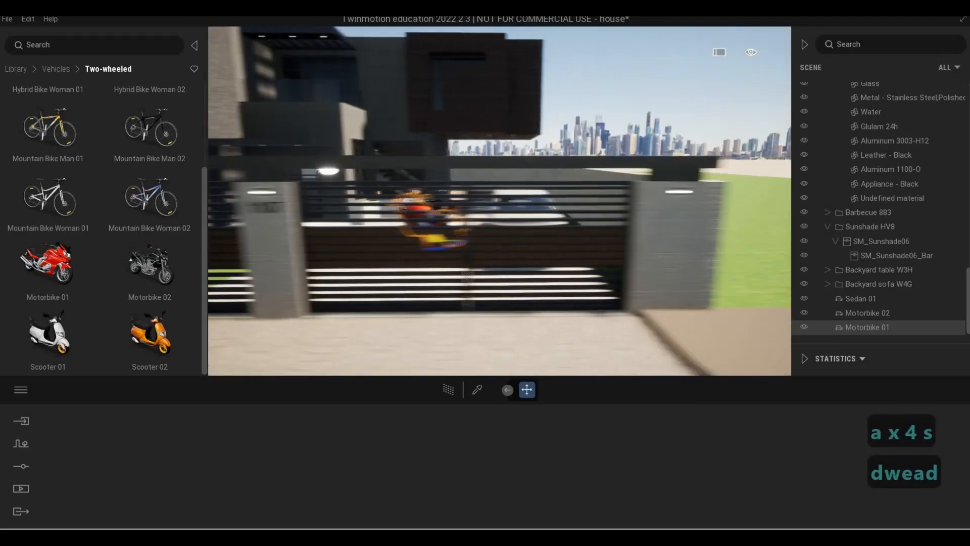
key(q)
key(a)
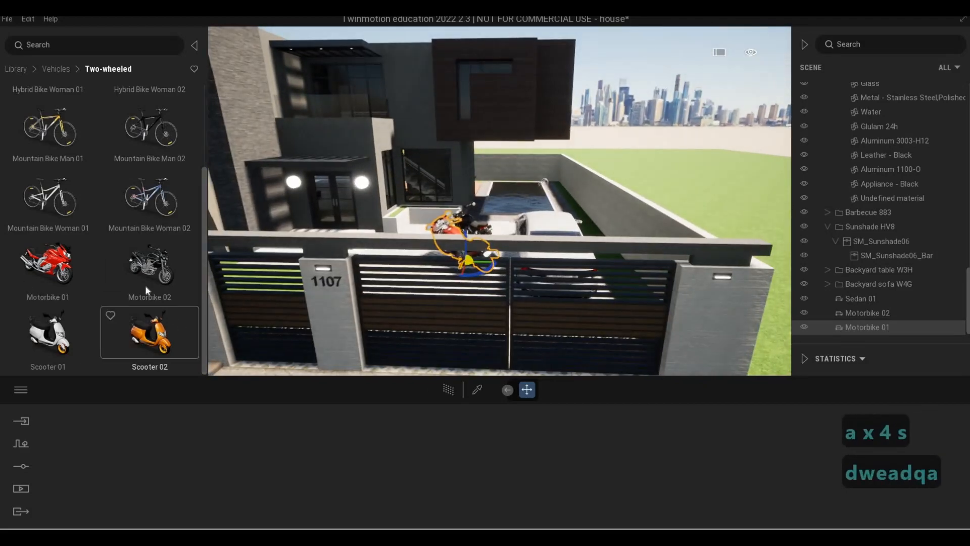
- Place Mountain Bike Man 02 by the planter near the entrance and rotate it upright
scroll(145, 285, up, 2)
key(w)
key(w)
key(q)
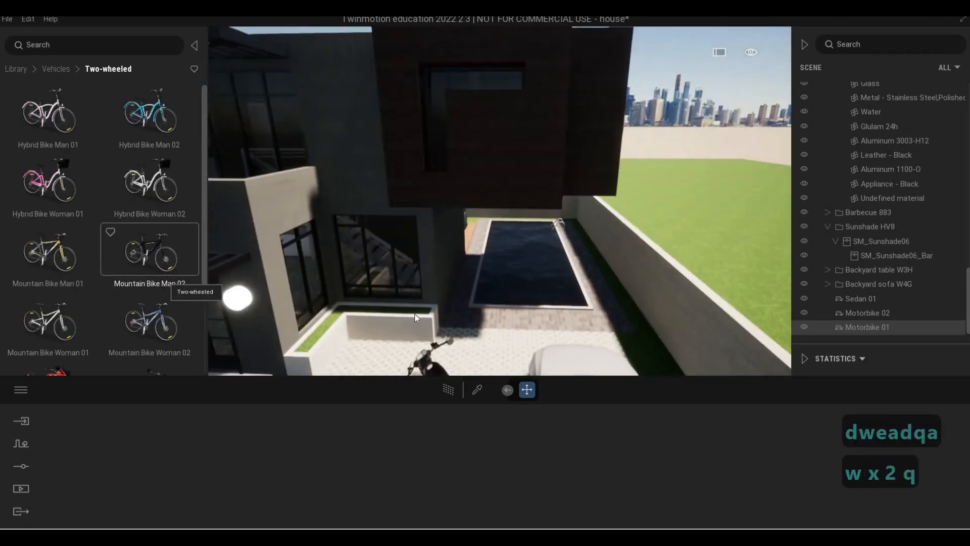
drag(416, 317, 484, 332)
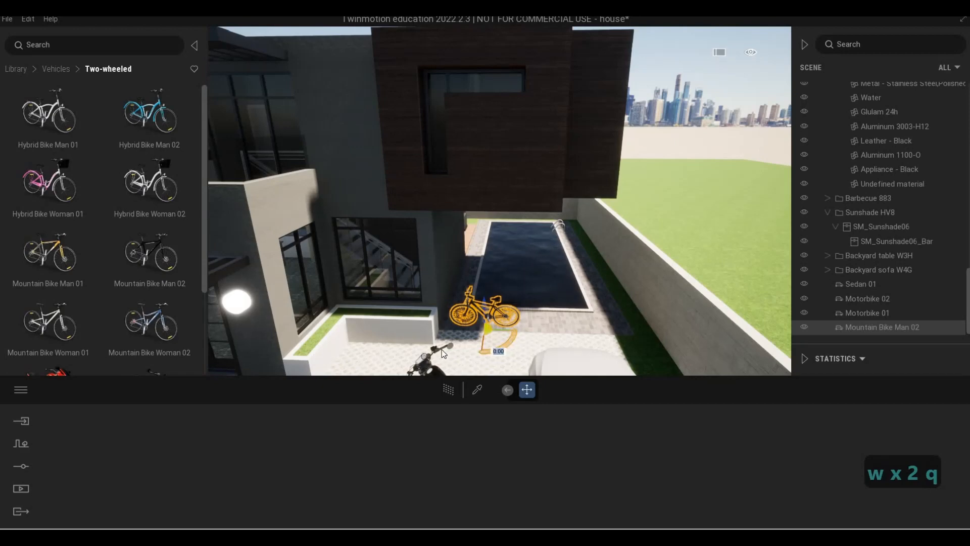
drag(443, 352, 460, 332)
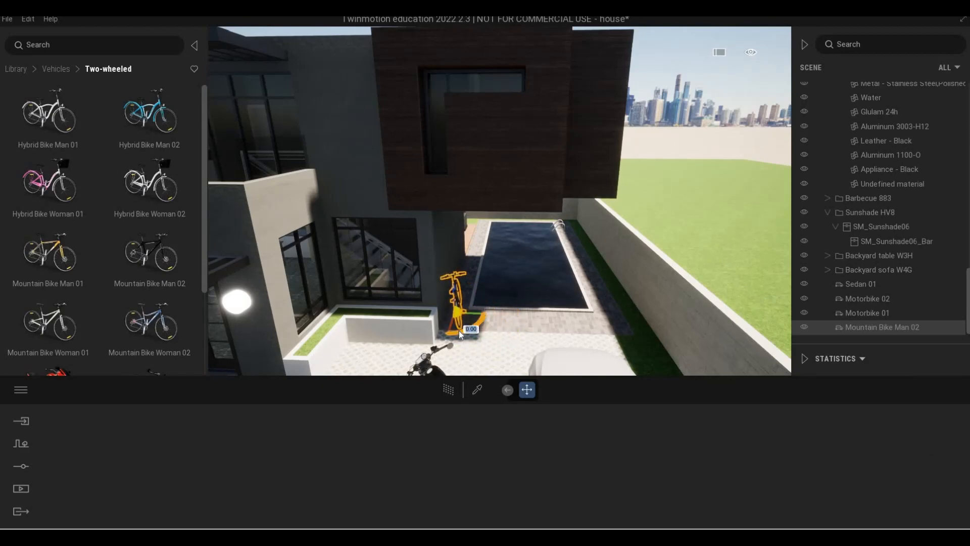
- Fly around the entrance to review the bicycle beside the motorbikes
key(w)
key(a)
key(w)
key(e)
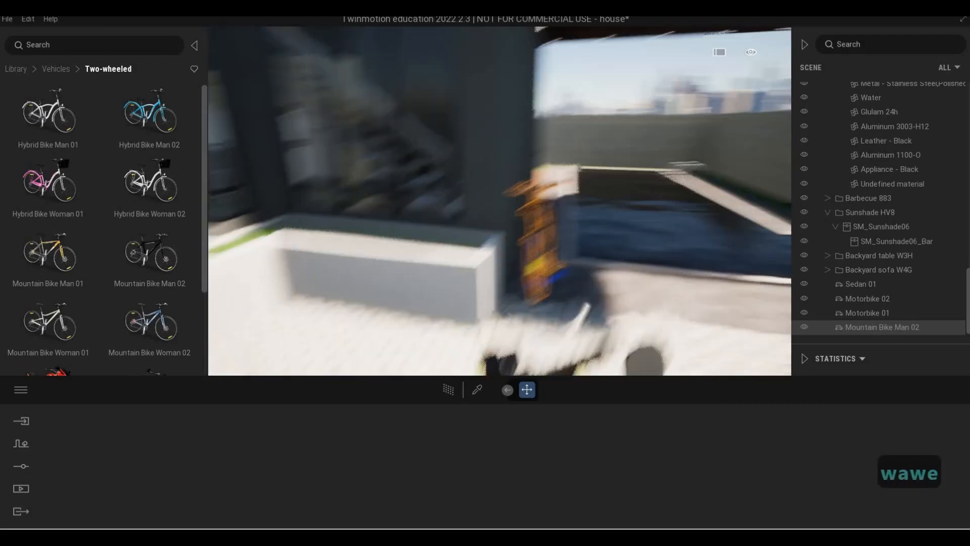
key(d)
key(s)
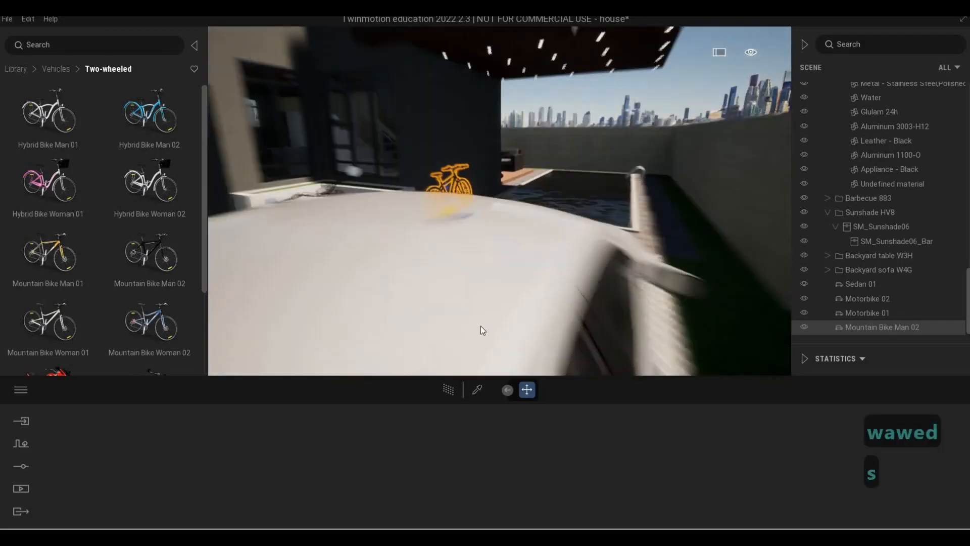
key(a)
key(a)
key(w)
key(d)
key(q)
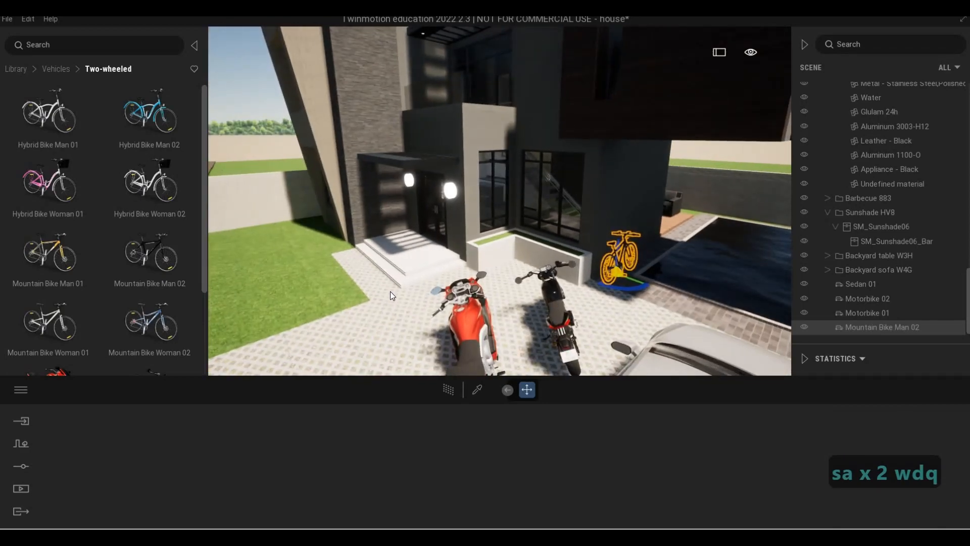
- Apply Bare concrete 03 from the Concrete materials to the planter by the entrance
click(18, 69)
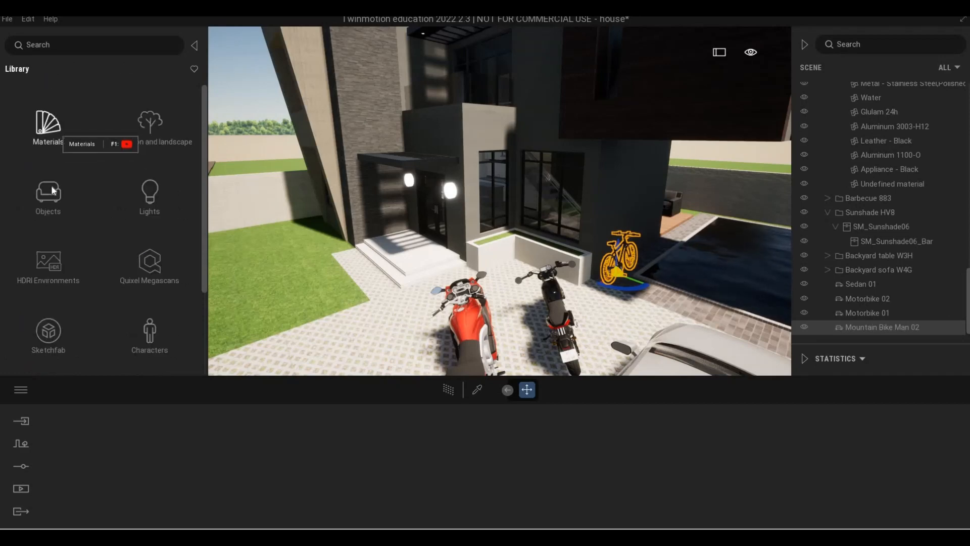
click(59, 134)
click(66, 179)
drag(66, 181, 499, 251)
key(w)
key(w)
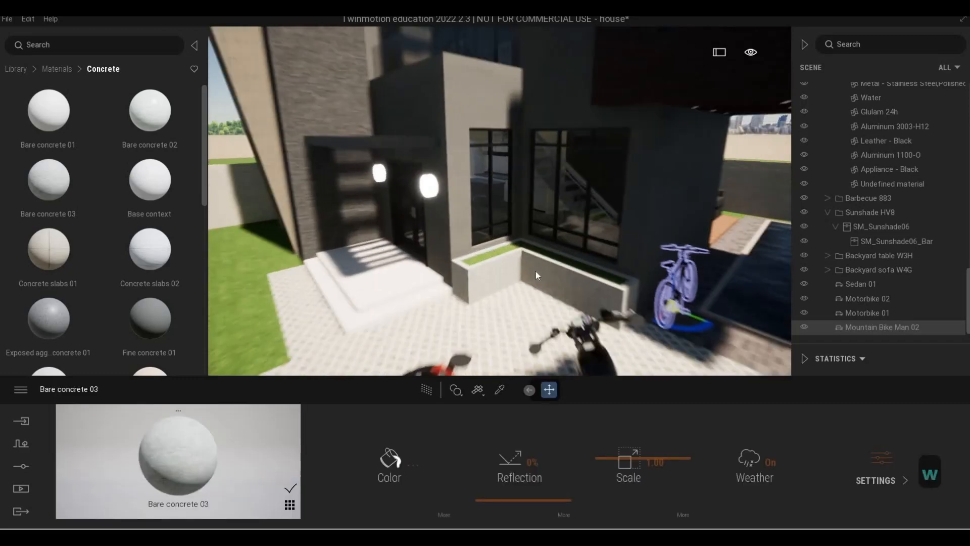
- Apply Polished concrete 01 from the Concrete materials to the entrance steps
key(e)
scroll(86, 276, down, 3)
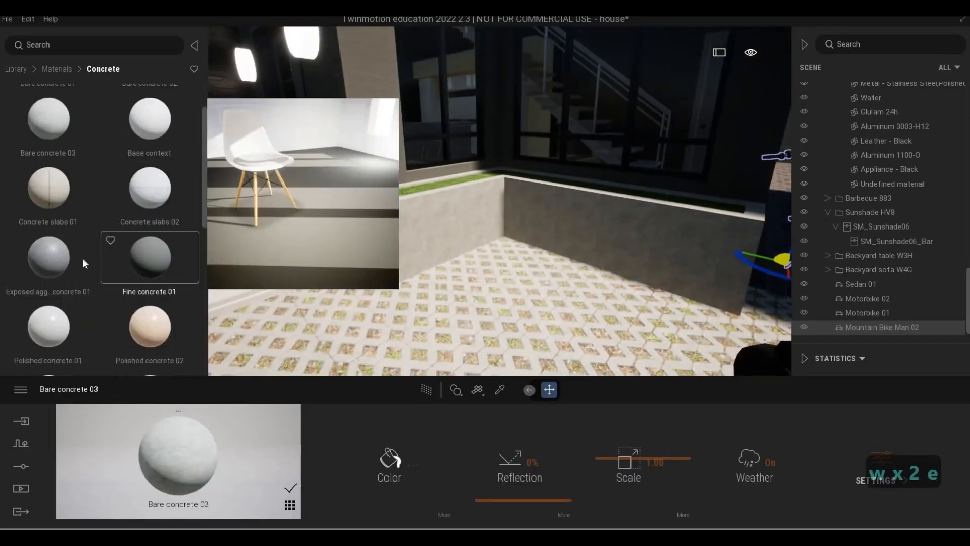
key(a)
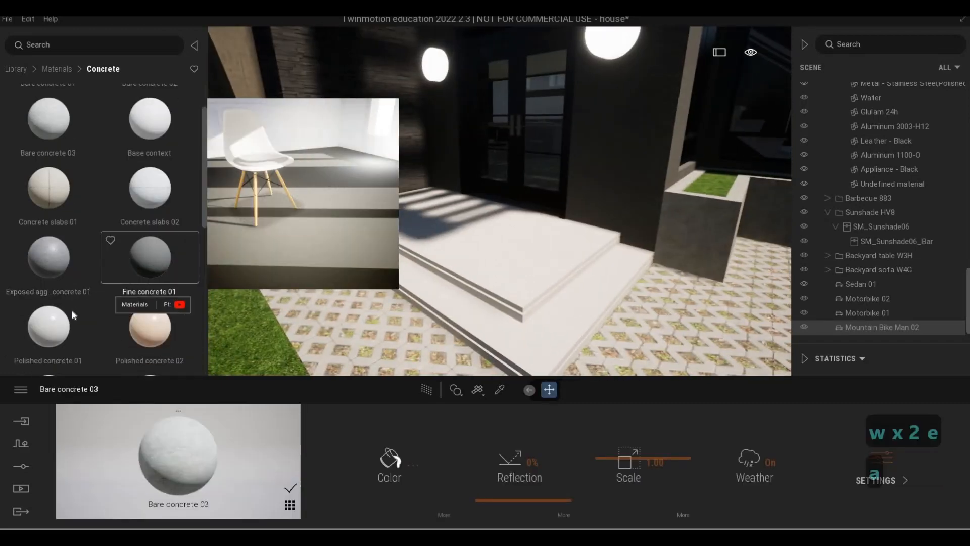
scroll(71, 310, down, 2)
drag(72, 310, 427, 290)
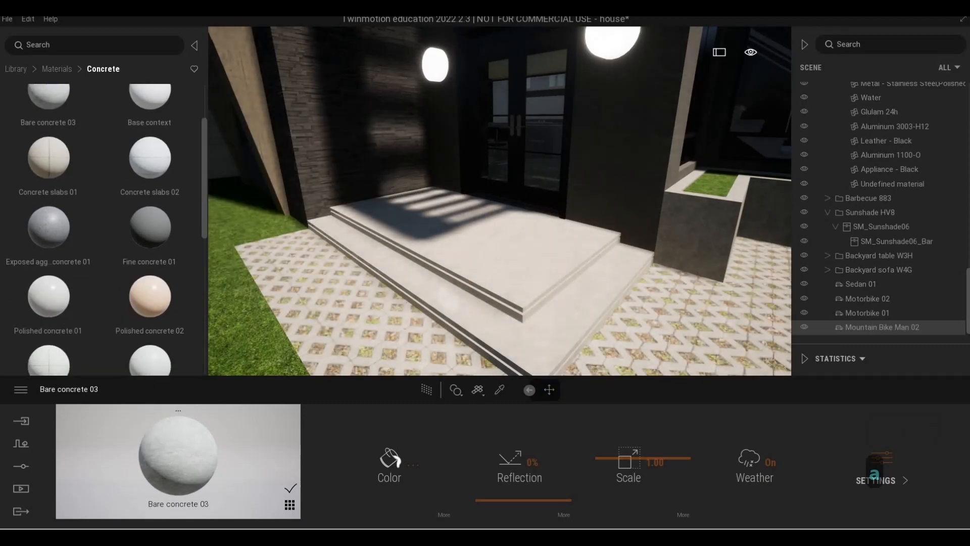
- Fly around the entrance steps to review the polished concrete finish
key(a)
key(e)
key(w)
key(q)
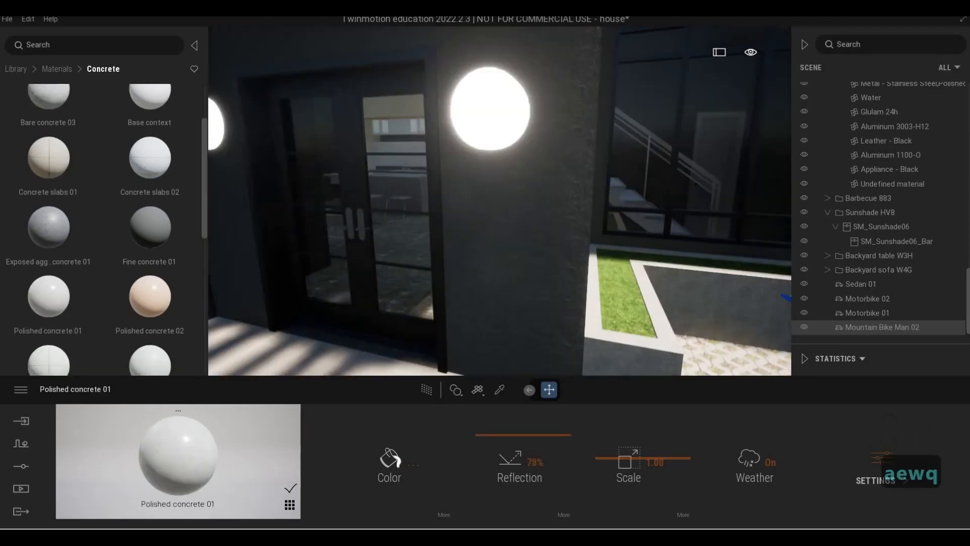
key(q)
key(s)
key(s)
key(e)
key(e)
key(w)
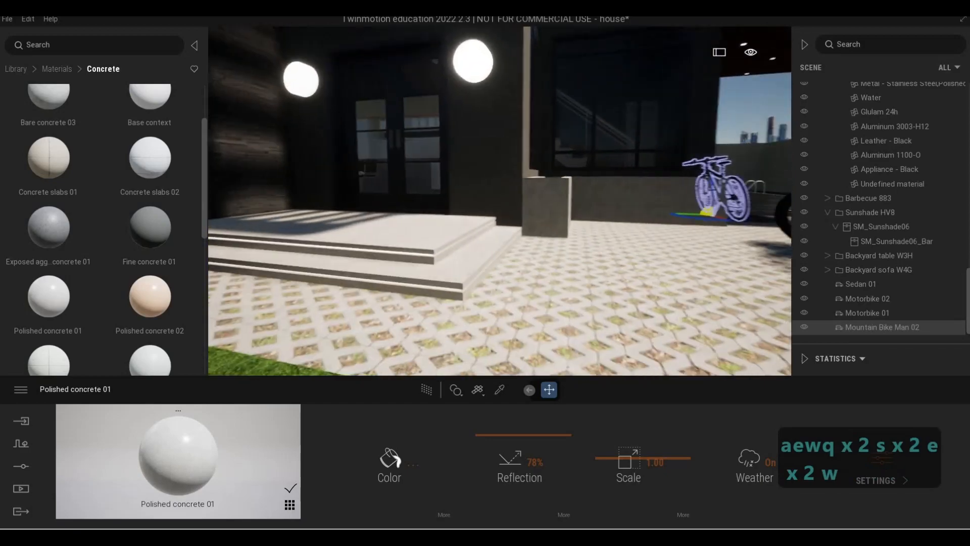
key(w)
key(e)
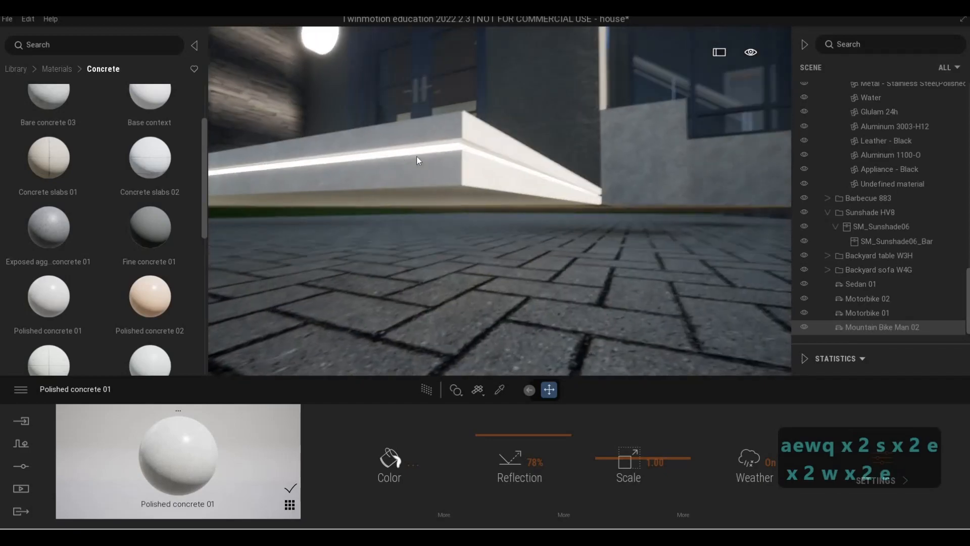
- Fly out past the front wall to the street to view the house's front
key(q)
key(s)
key(a)
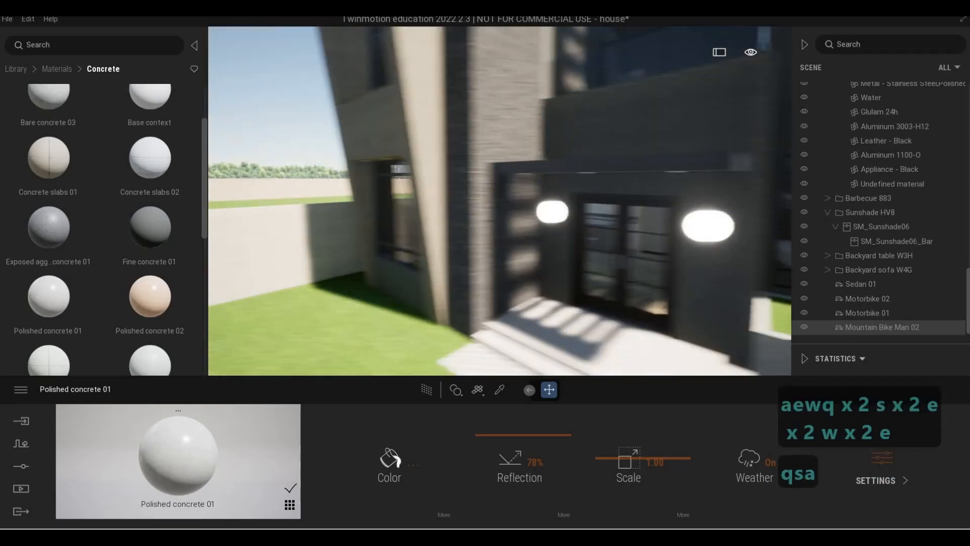
key(w)
key(w)
key(w)
key(s)
key(d)
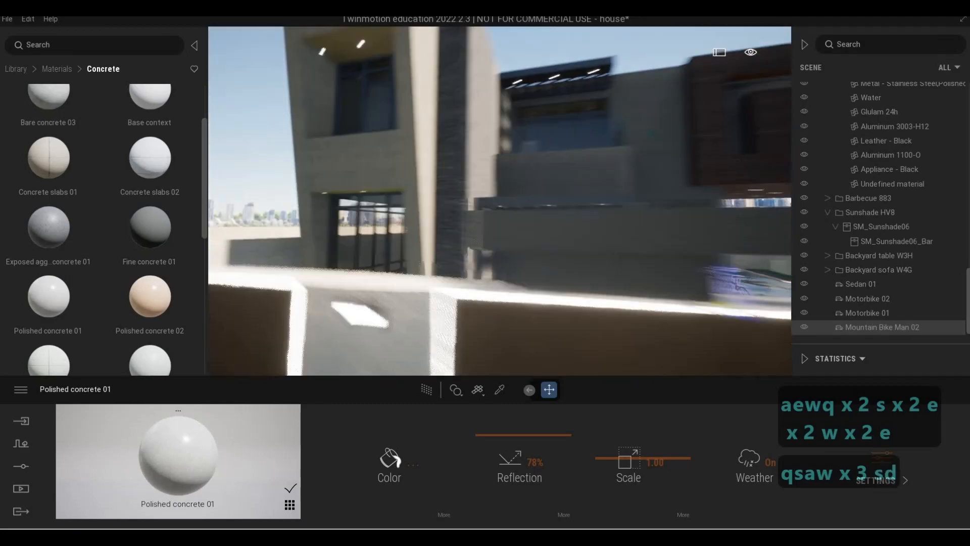
key(d)
key(a)
key(w)
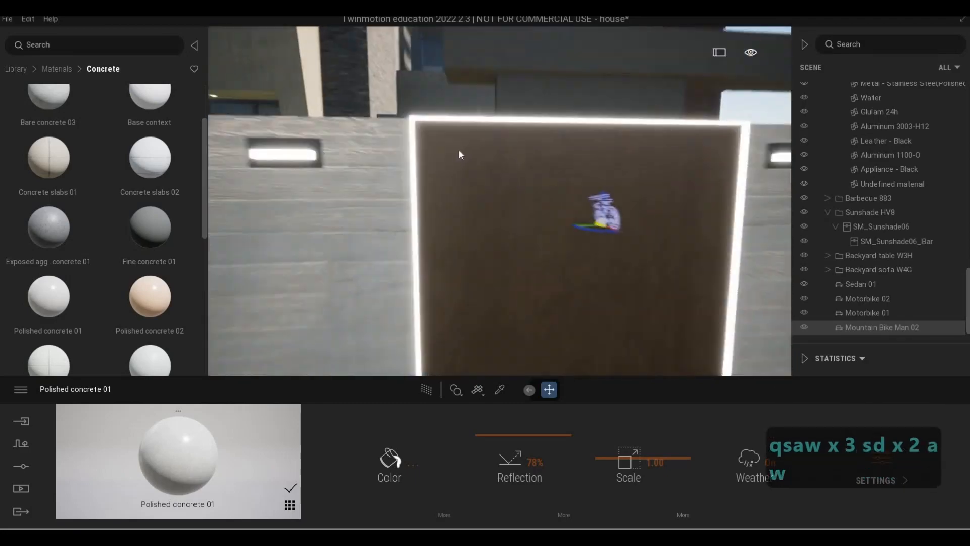
key(s)
key(d)
key(d)
key(a)
key(s)
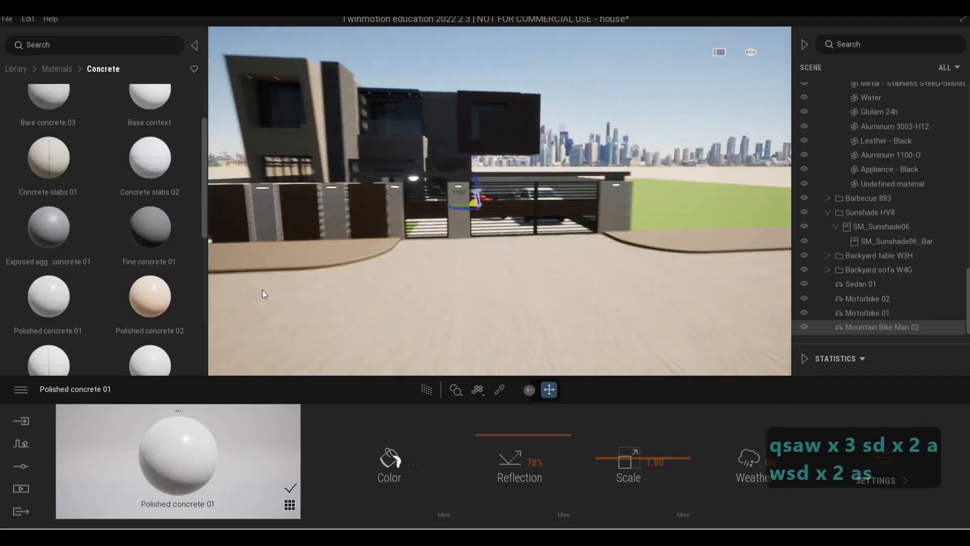
click(21, 467)
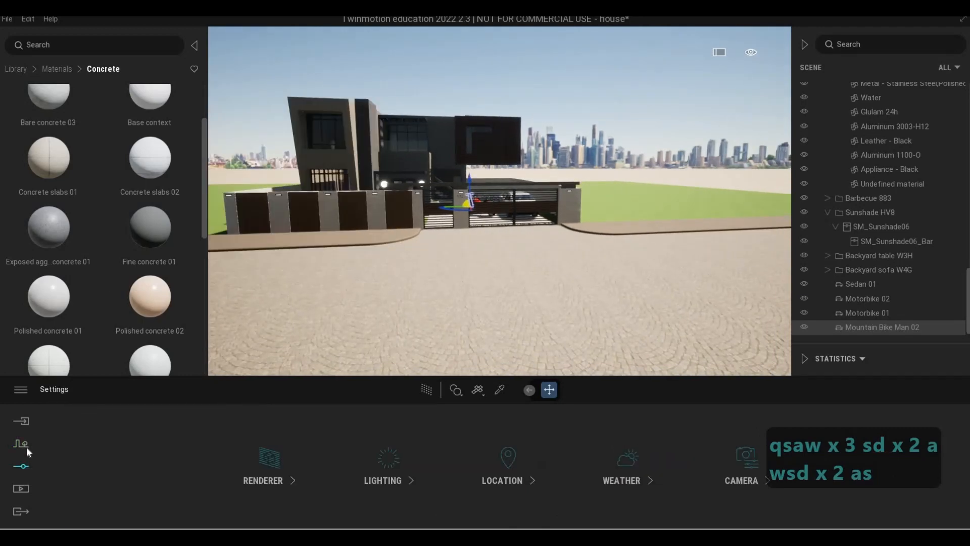
click(276, 489)
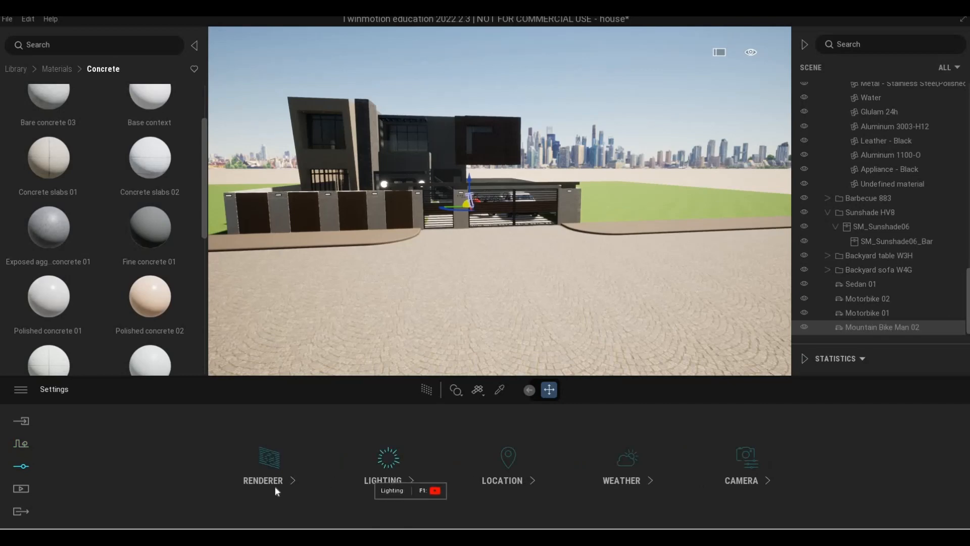
click(54, 389)
click(385, 470)
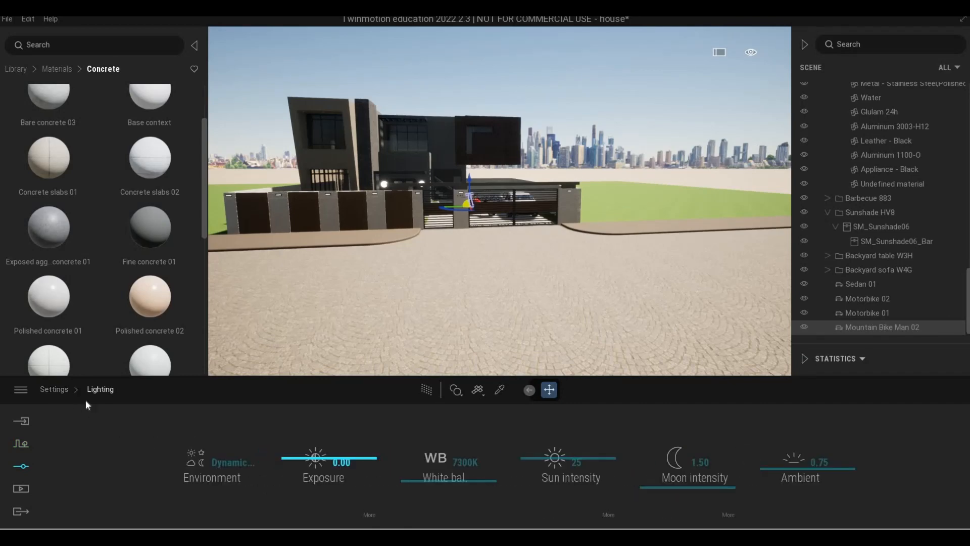
key(Escape)
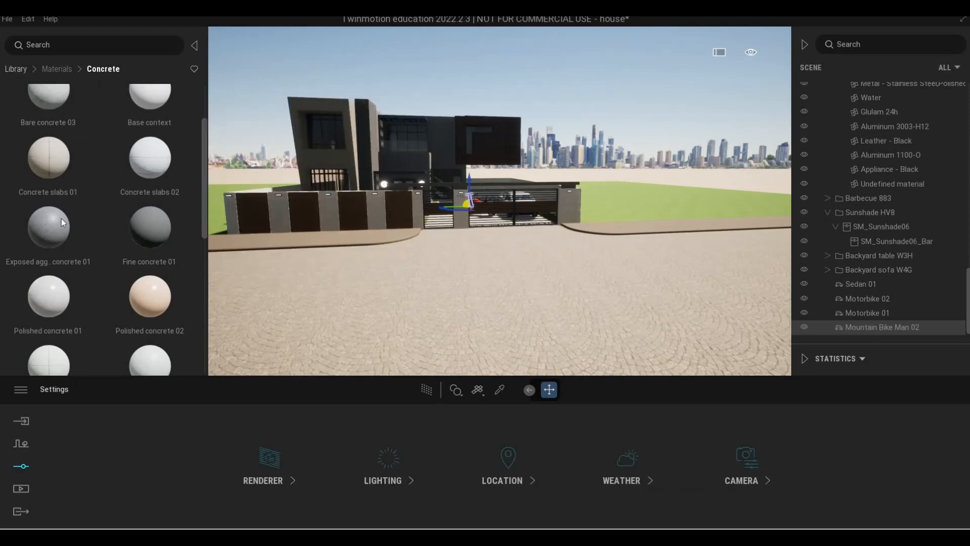
- Try applying the Tiergarten outdoor HDRI as the sky light environment
click(48, 259)
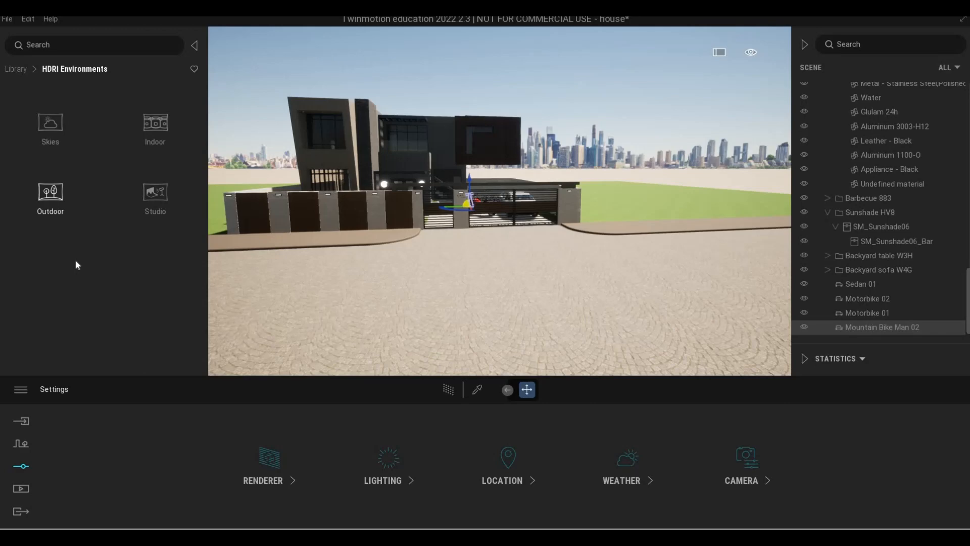
click(422, 259)
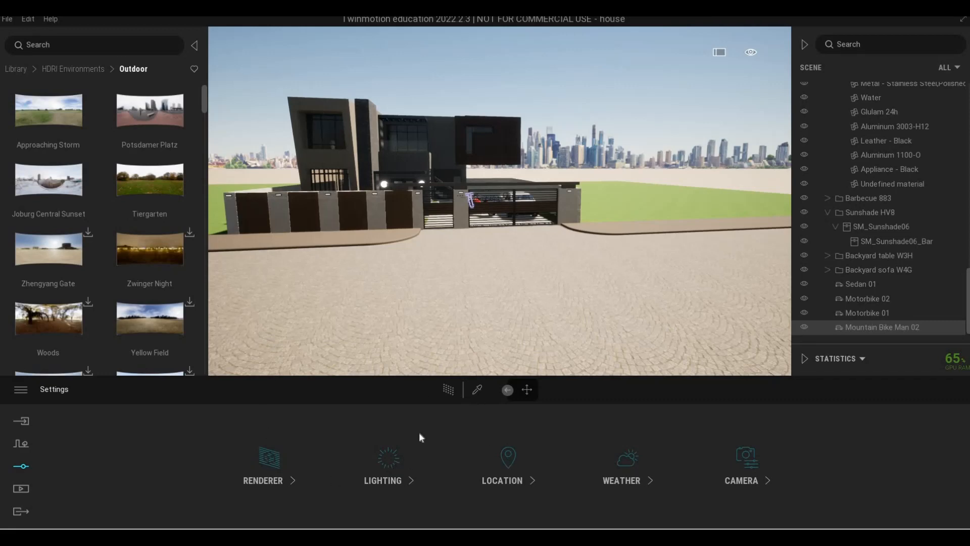
click(380, 481)
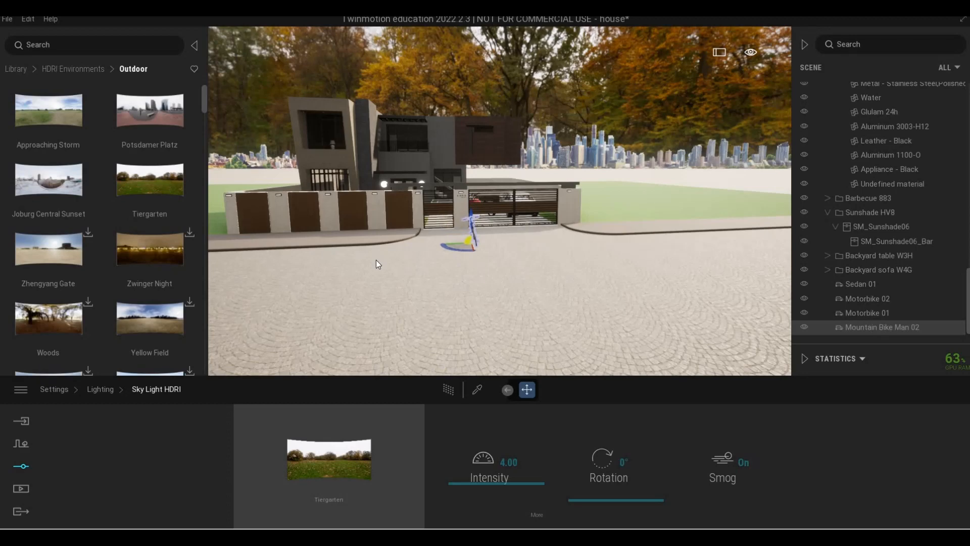
key(Delete)
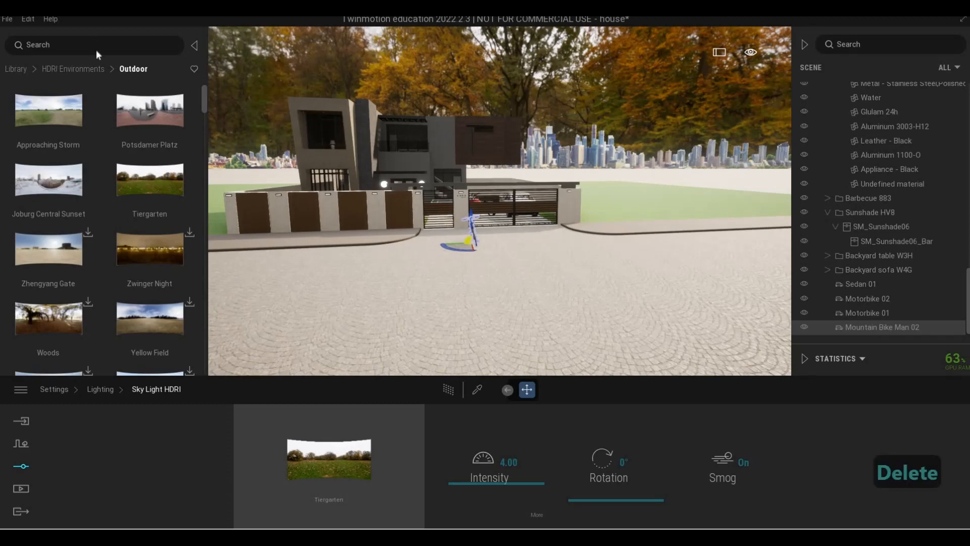
key(ctrl+z)
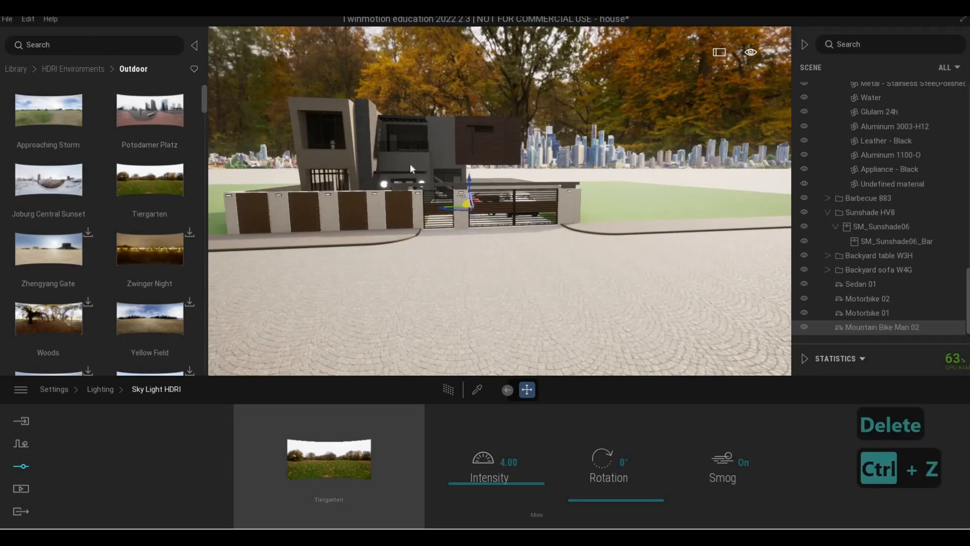
key(ctrl+z)
key(ctrl+z)
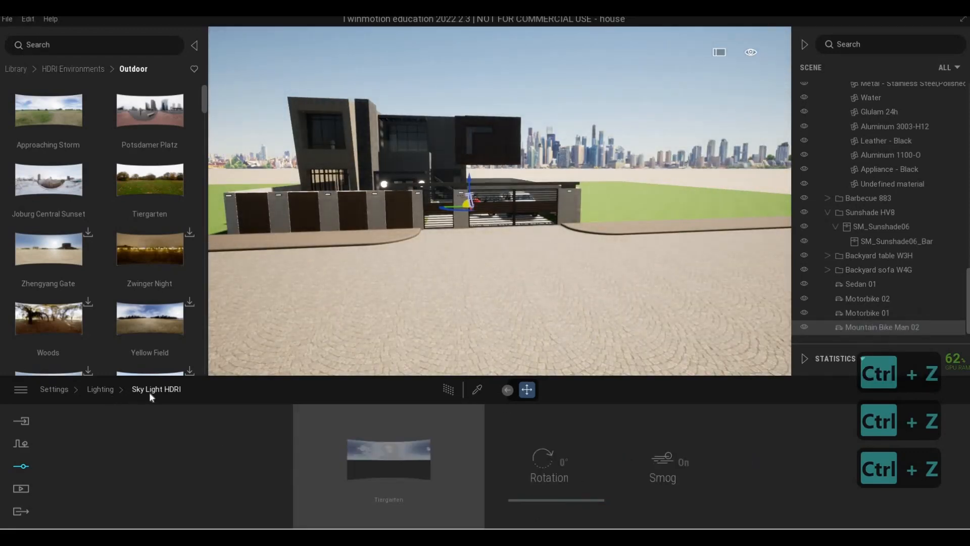
- Set the lighting environment to Backdrop HDRI and assign the Tiergarten outdoor HDRI to it
click(107, 390)
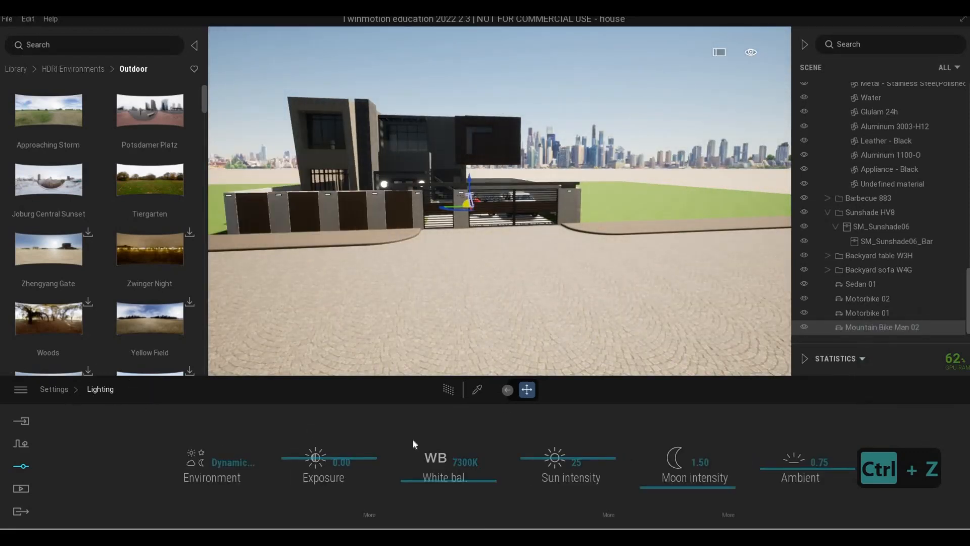
click(381, 460)
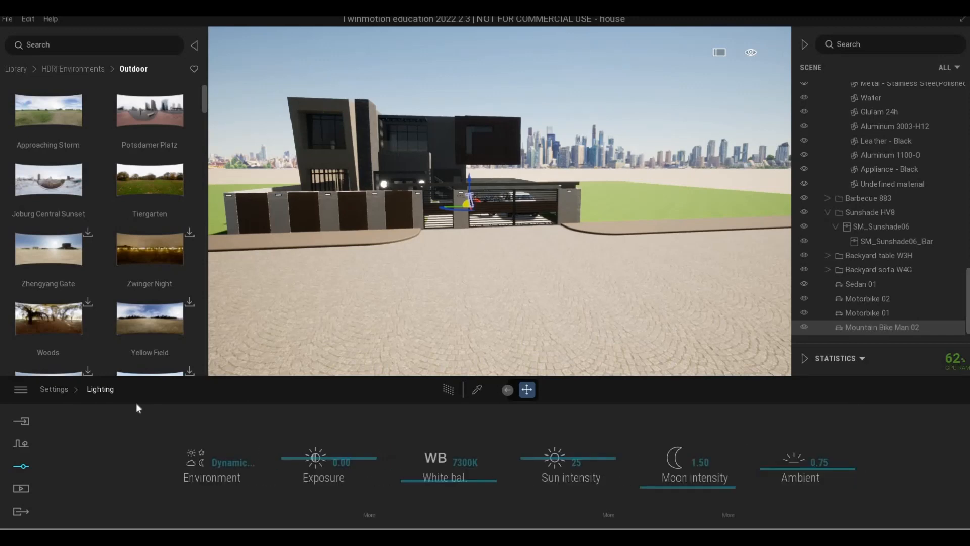
click(228, 464)
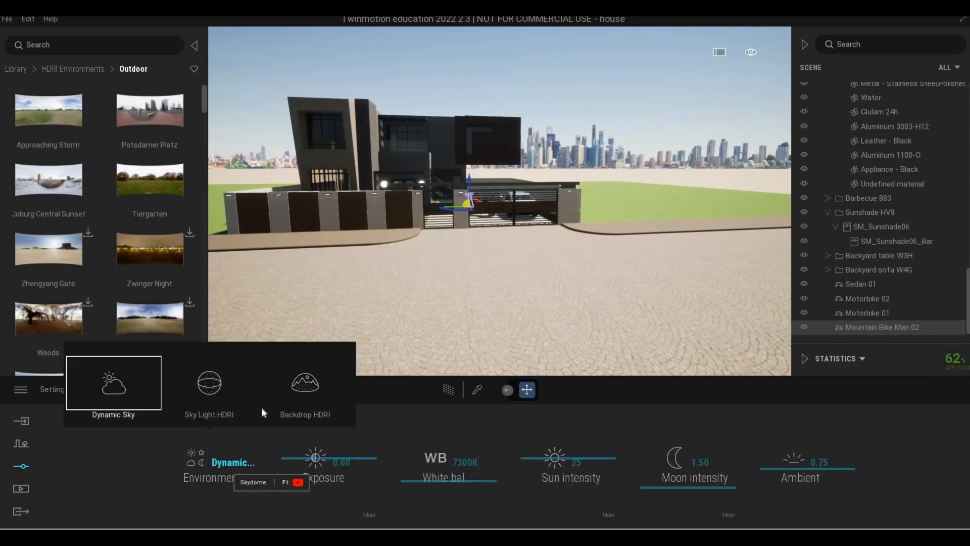
click(293, 409)
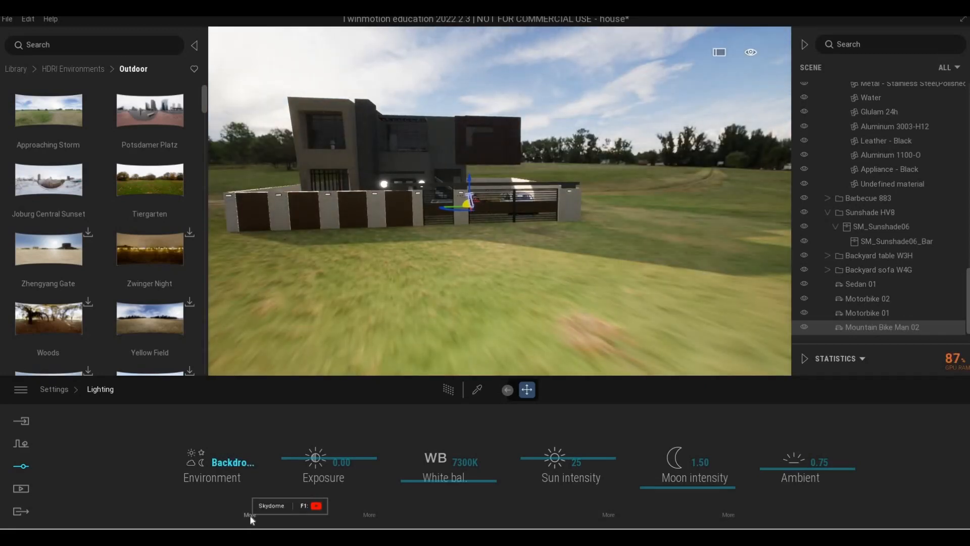
click(250, 514)
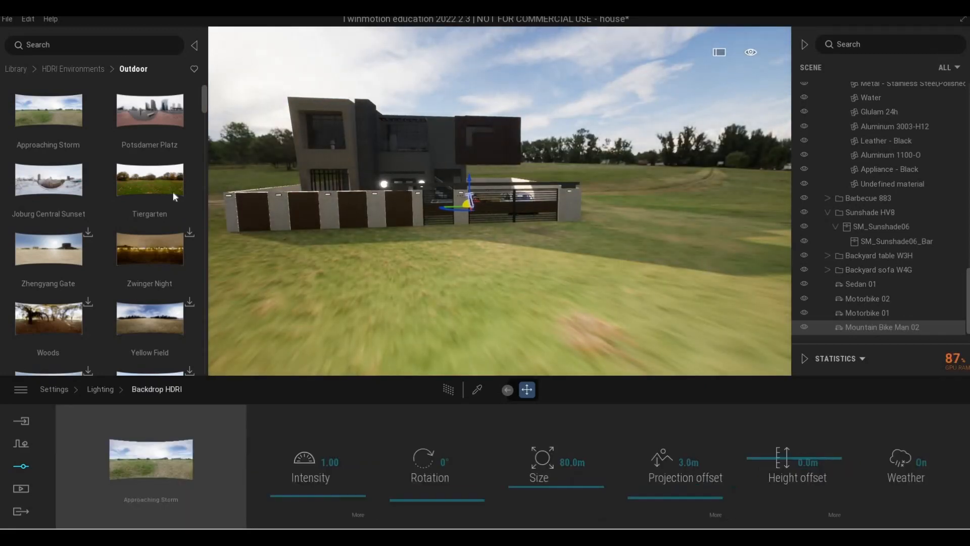
drag(150, 181, 149, 447)
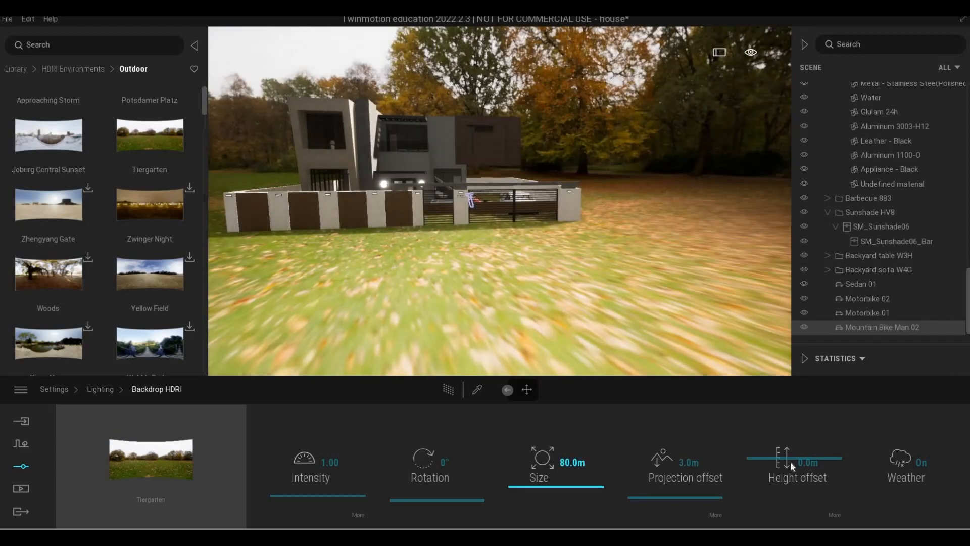
- Adjust the backdrop's height offset to -0.8 m, rotation to 164° and size to 52.5 m
drag(791, 465, 791, 460)
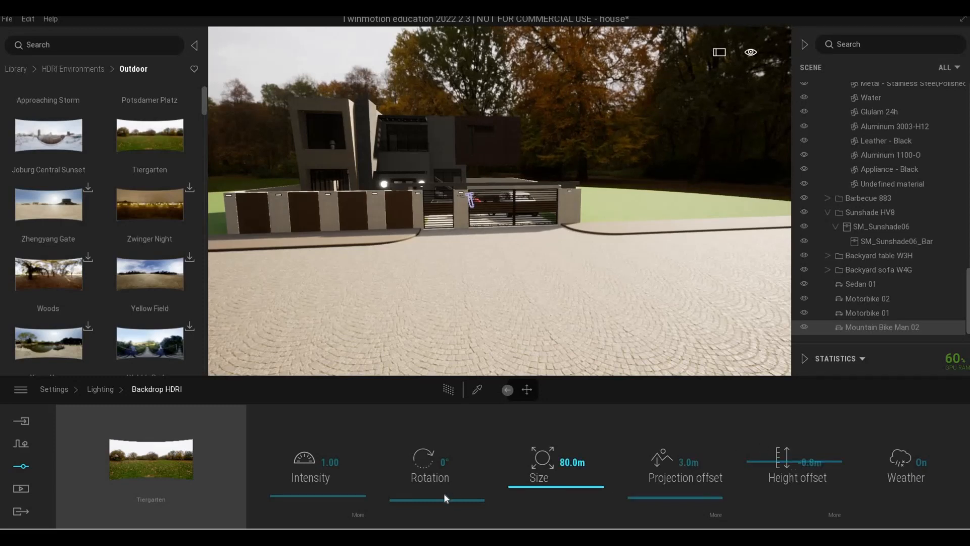
drag(440, 494, 421, 459)
key(w)
right_drag(672, 257, 625, 260)
key(d)
key(a)
key(s)
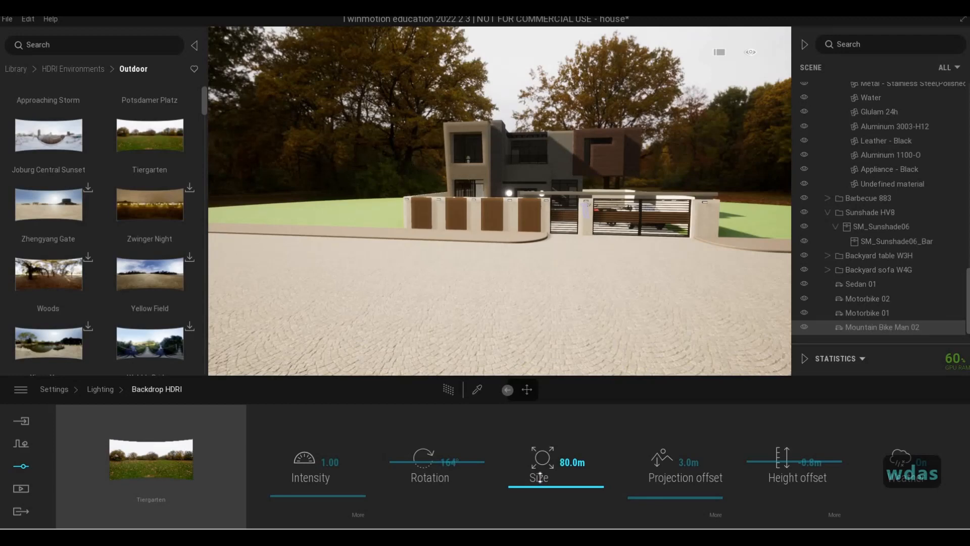
mouse_move(540, 477)
mouse_down()
mouse_move(540, 462)
mouse_move(542, 492)
mouse_up()
key(a)
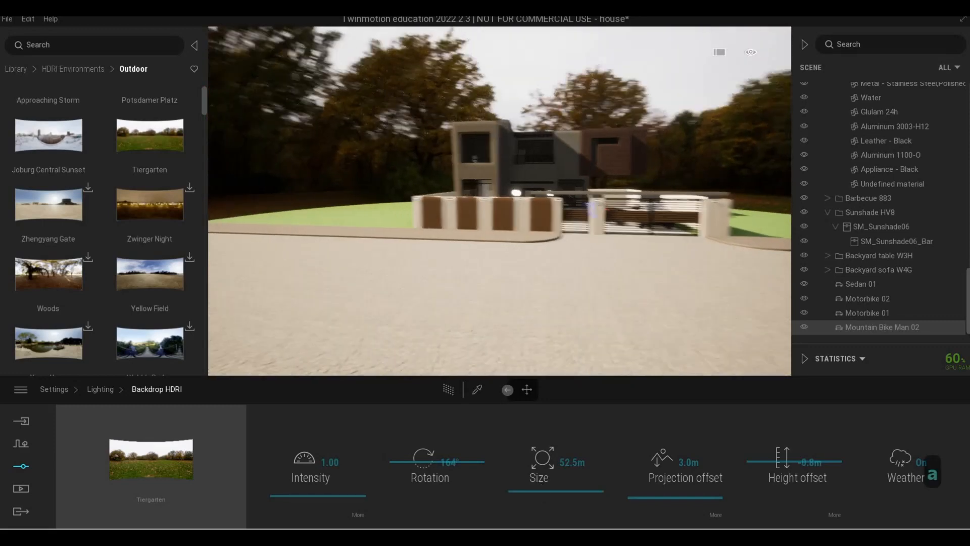
- Set the backdrop HDRI intensity to 3.42
key(w)
key(e)
key(w)
key(q)
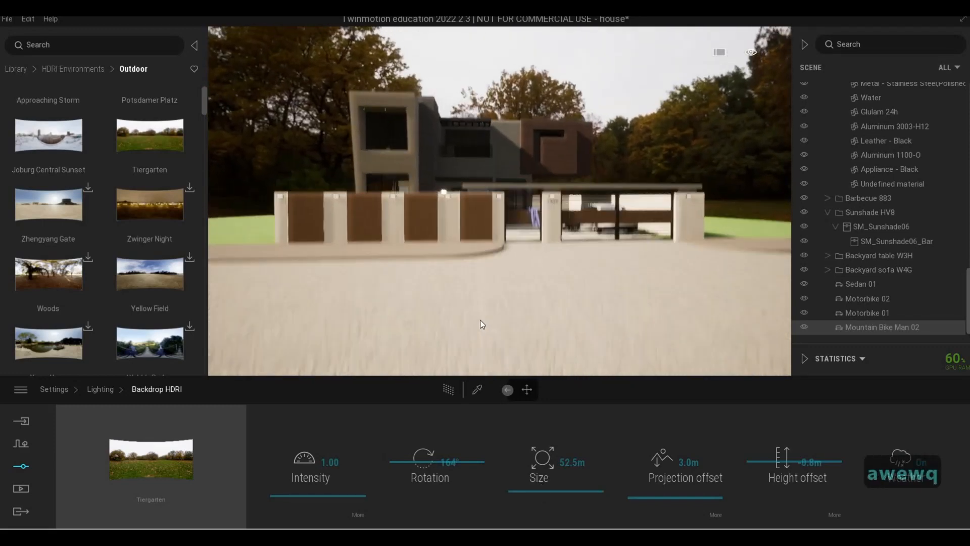
key(d)
key(s)
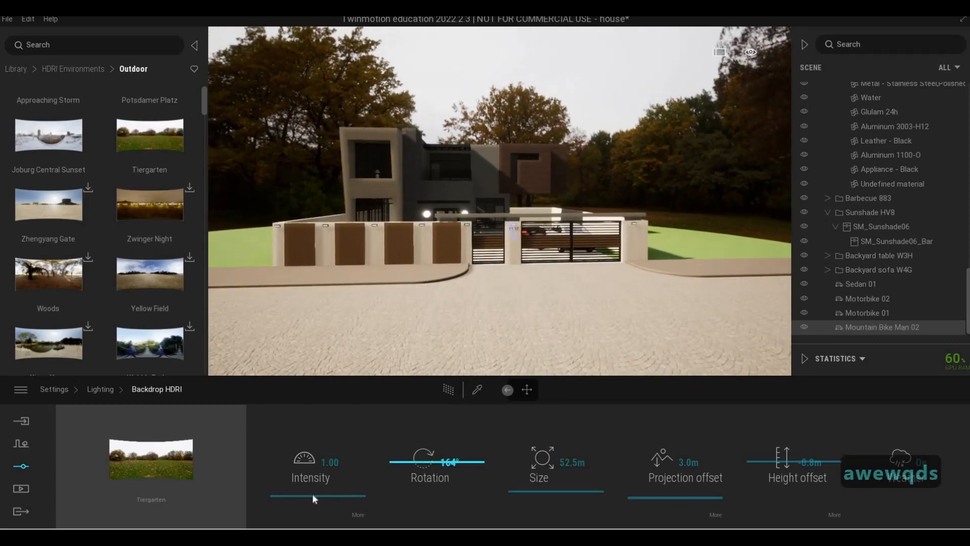
mouse_move(310, 486)
mouse_down()
mouse_move(313, 474)
mouse_move(323, 493)
mouse_move(315, 483)
mouse_up()
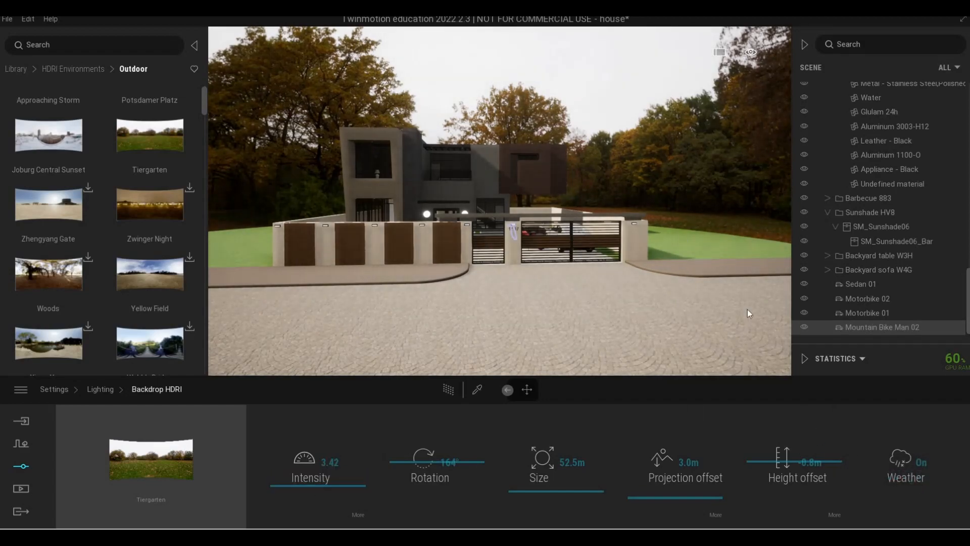
- Fly around the front of the house to review it against the new backdrop
key(d)
key(a)
key(e)
key(w)
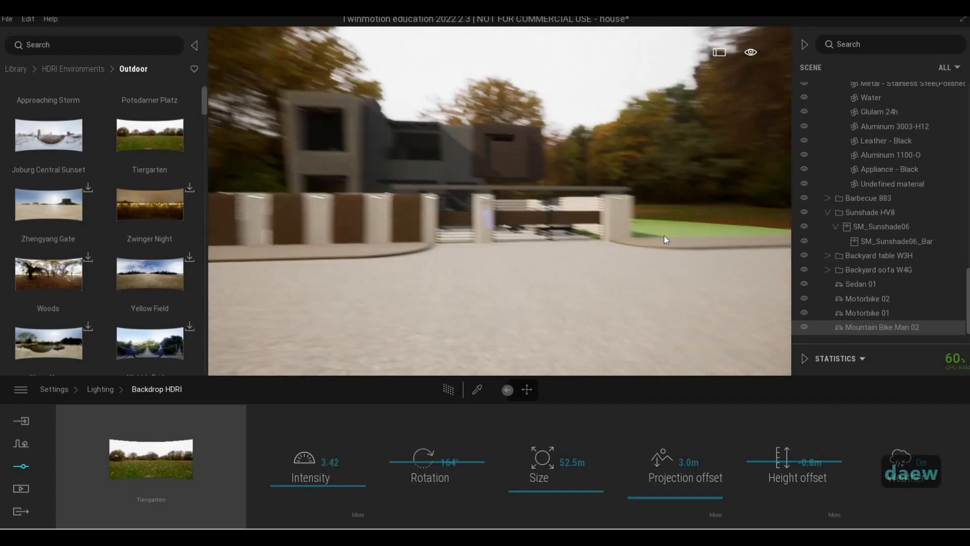
key(w)
key(q)
key(d)
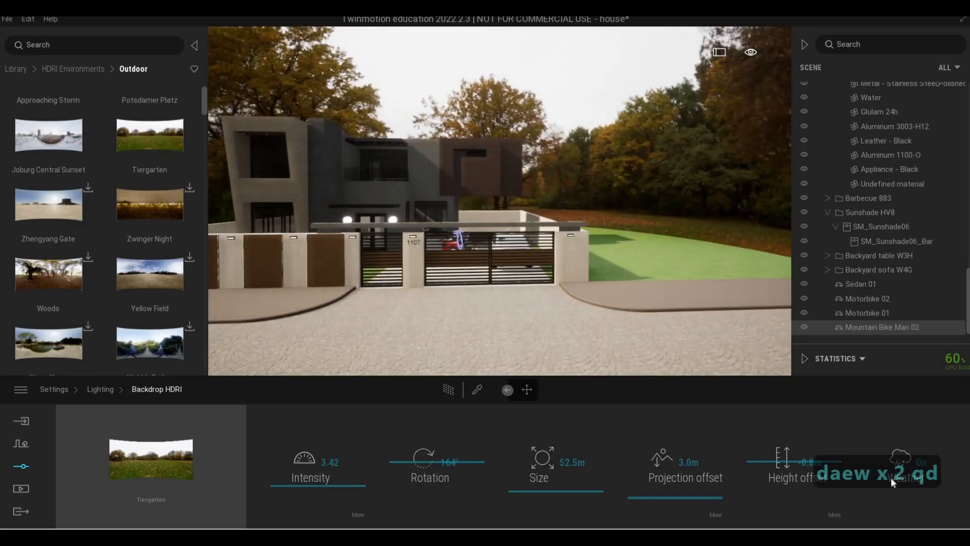
key(d)
key(w)
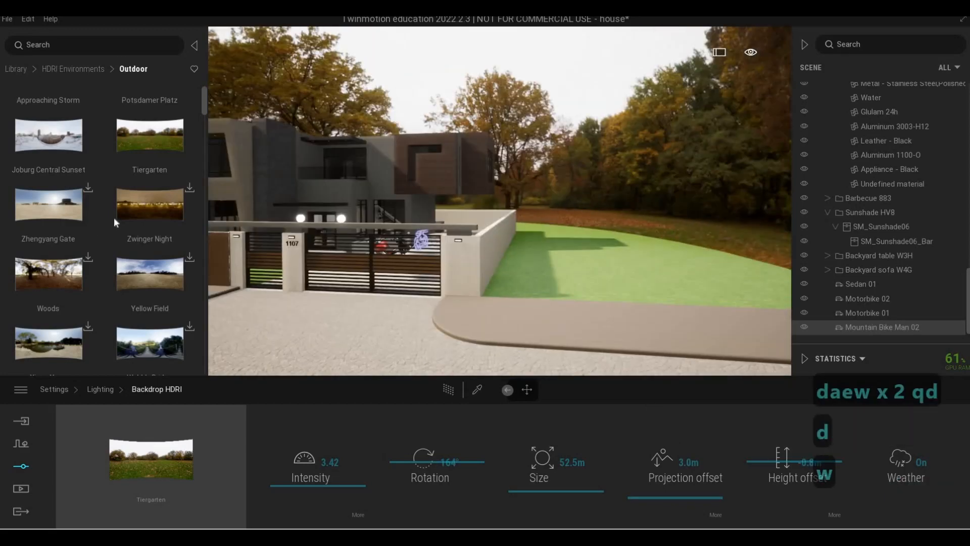
key(a)
click(15, 69)
key(a)
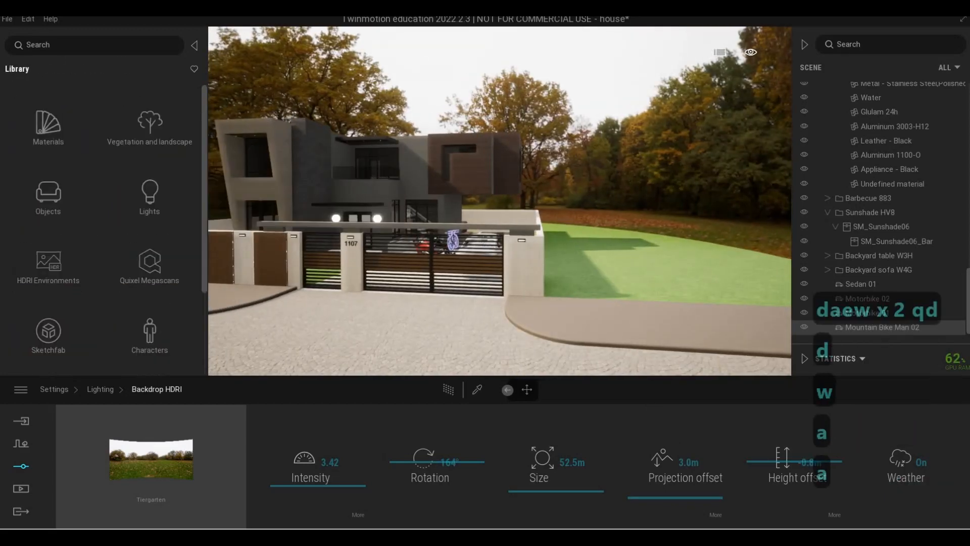
key(e)
key(a)
key(s)
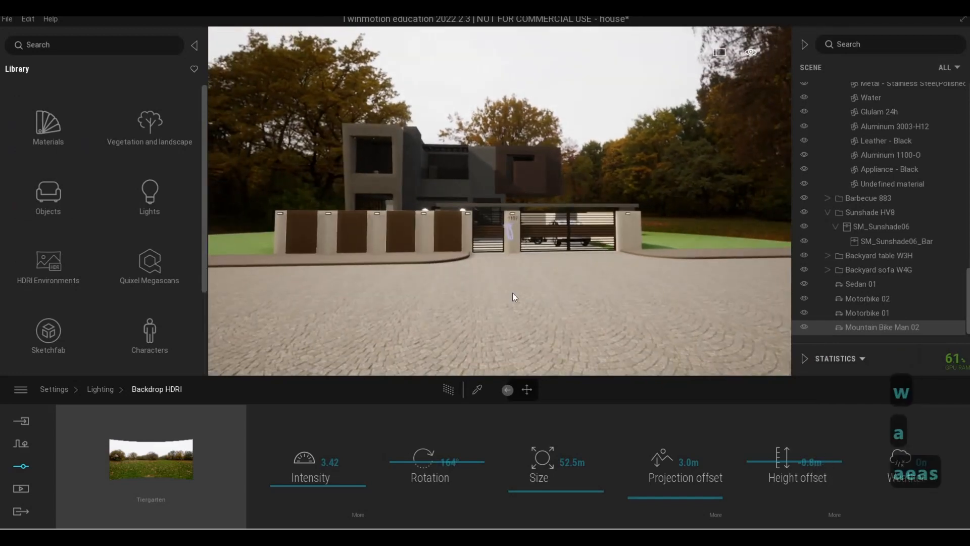
key(d)
key(q)
key(a)
key(s)
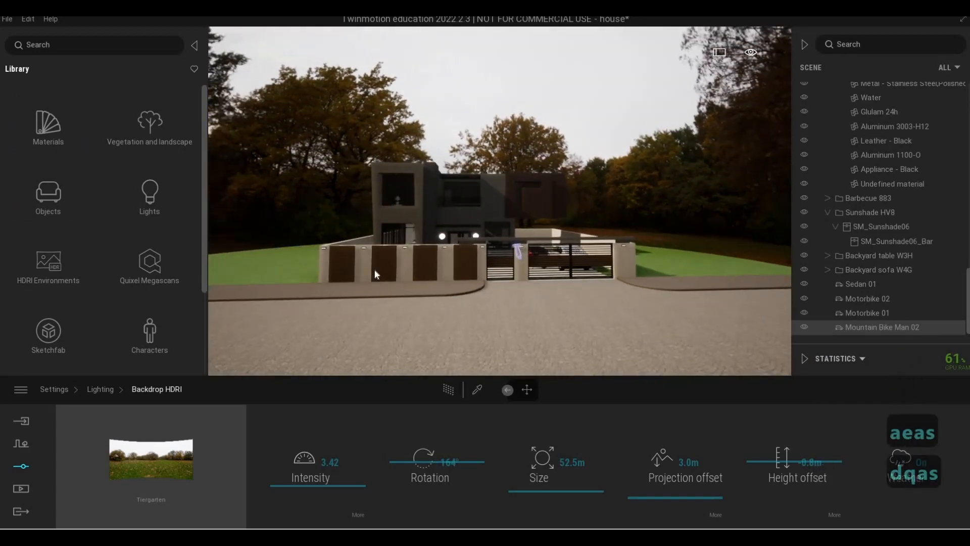